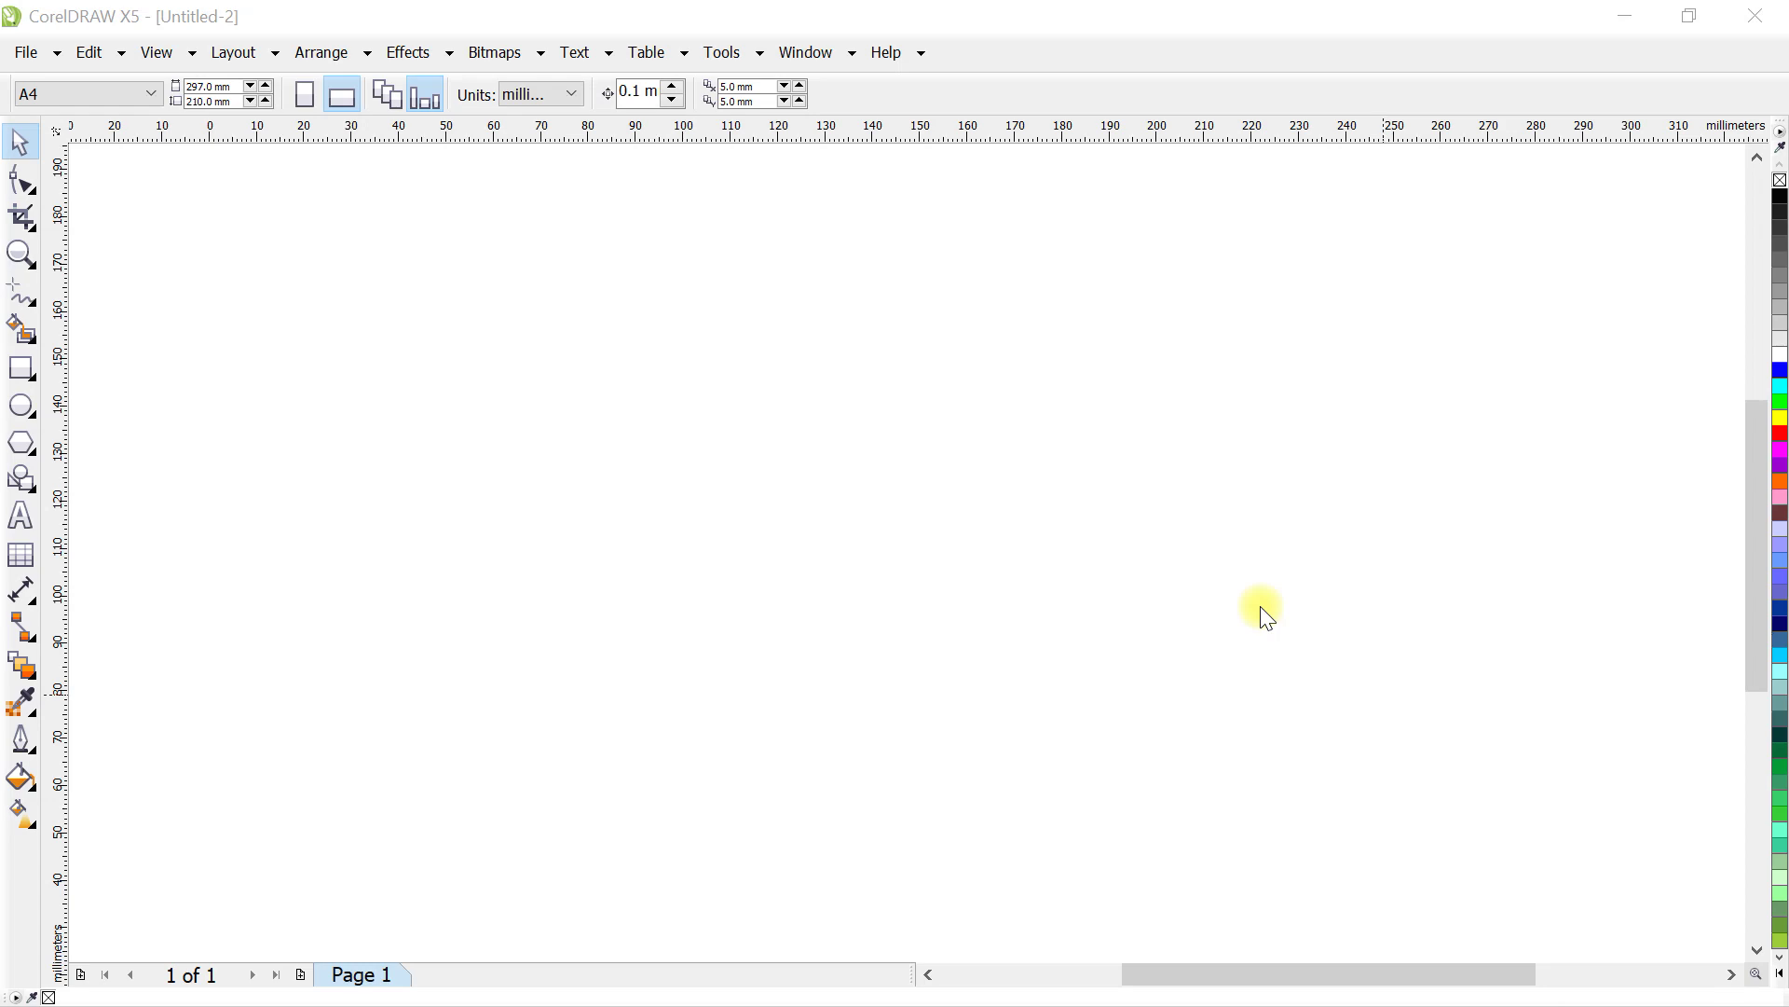
# Step: Draw a rectangle in the middle of the page and size it to 40 × 100 mm
pyautogui.click(1044, 450)
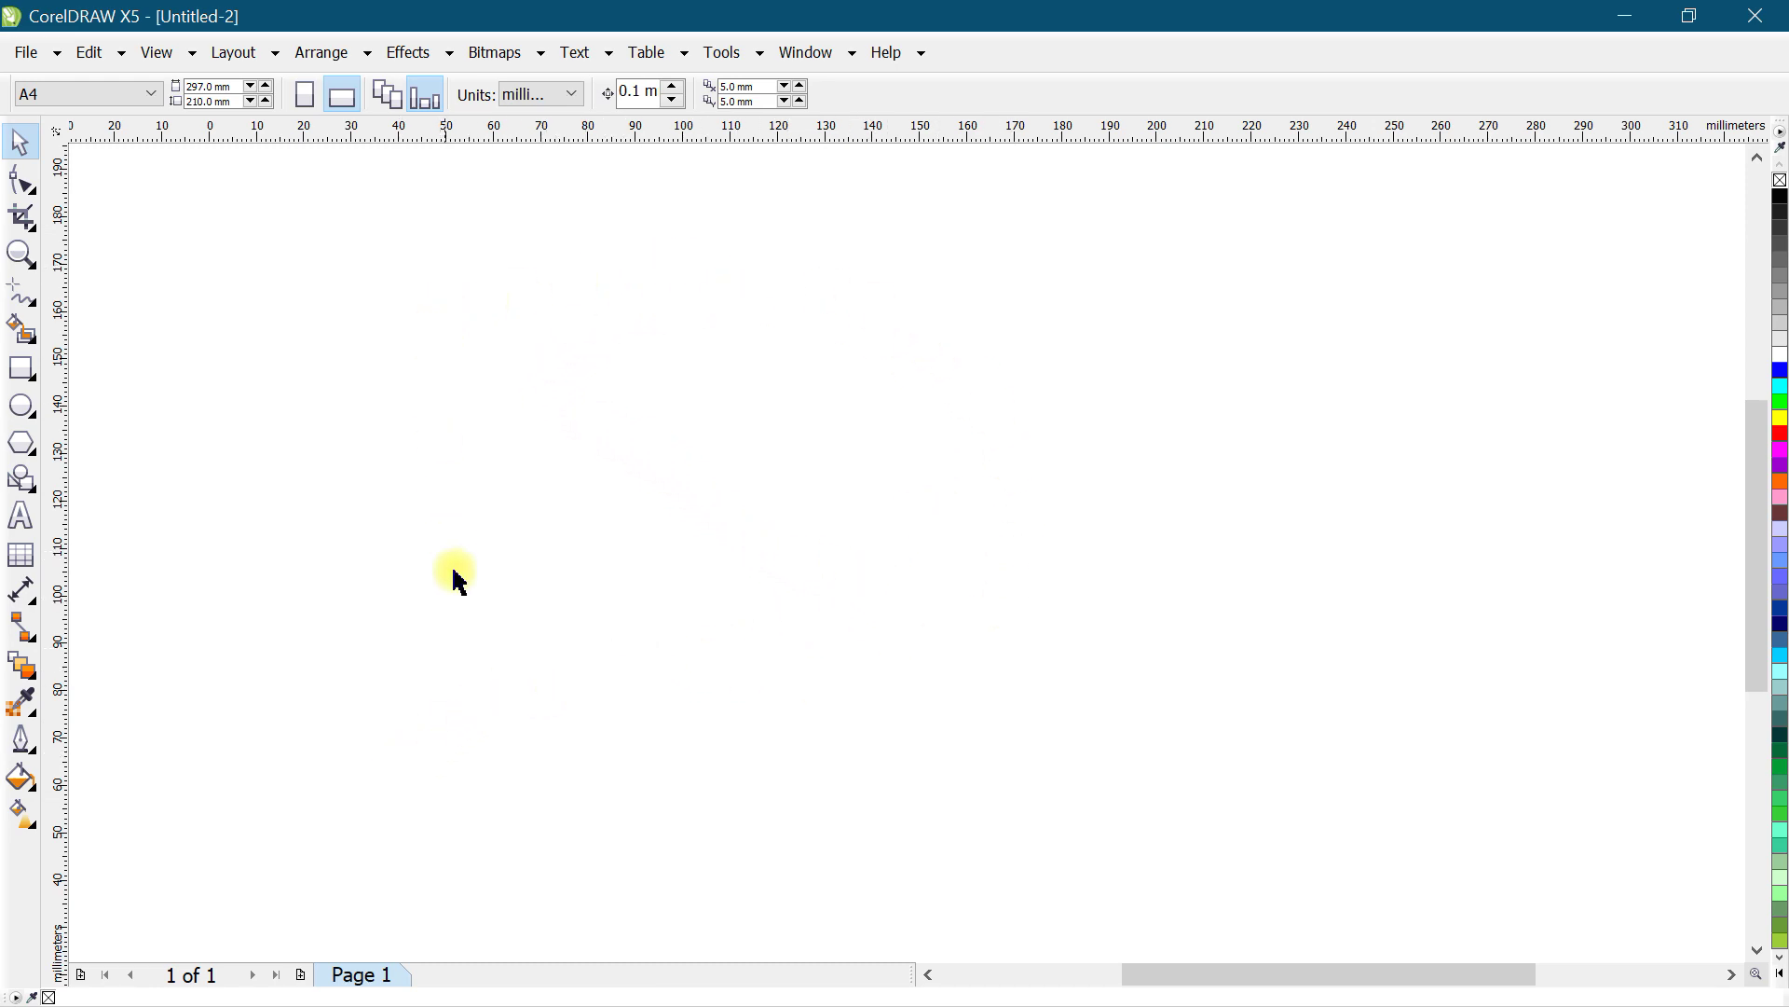
pyautogui.click(23, 370)
pyautogui.moveTo(644, 303)
pyautogui.mouseDown()
pyautogui.moveTo(878, 615)
pyautogui.moveTo(949, 765)
pyautogui.mouseUp()
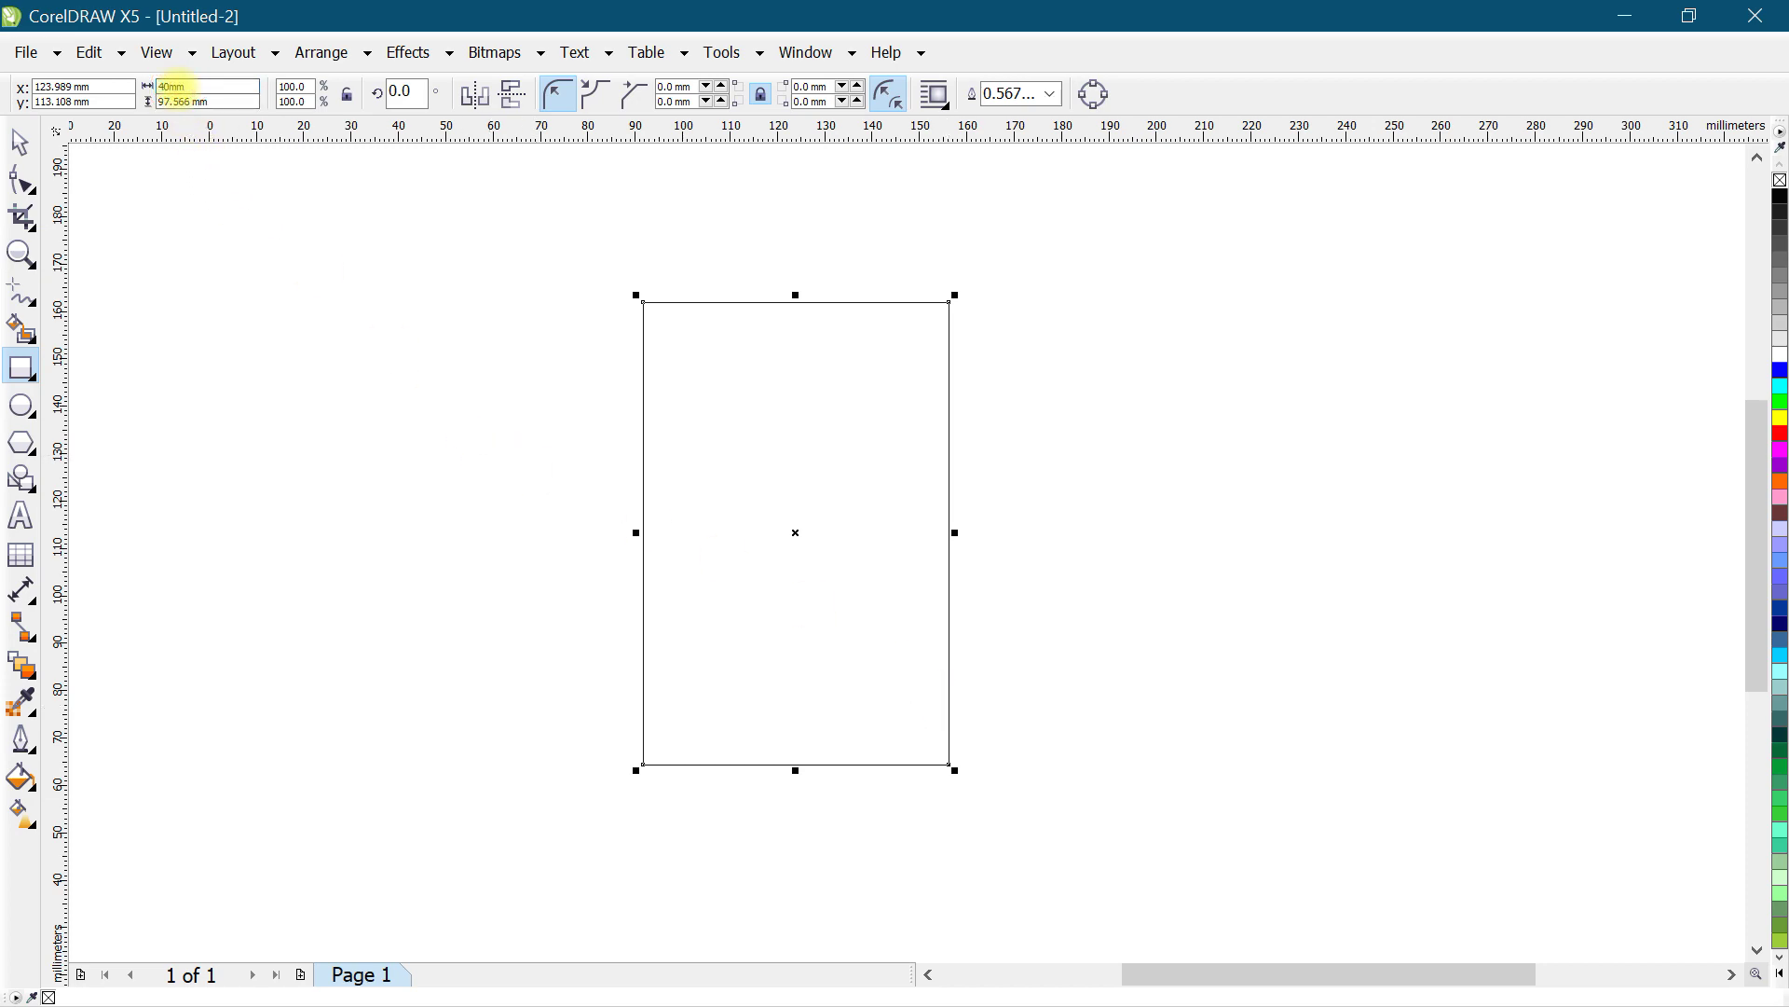
pyautogui.press('Tab')
pyautogui.press('Return')
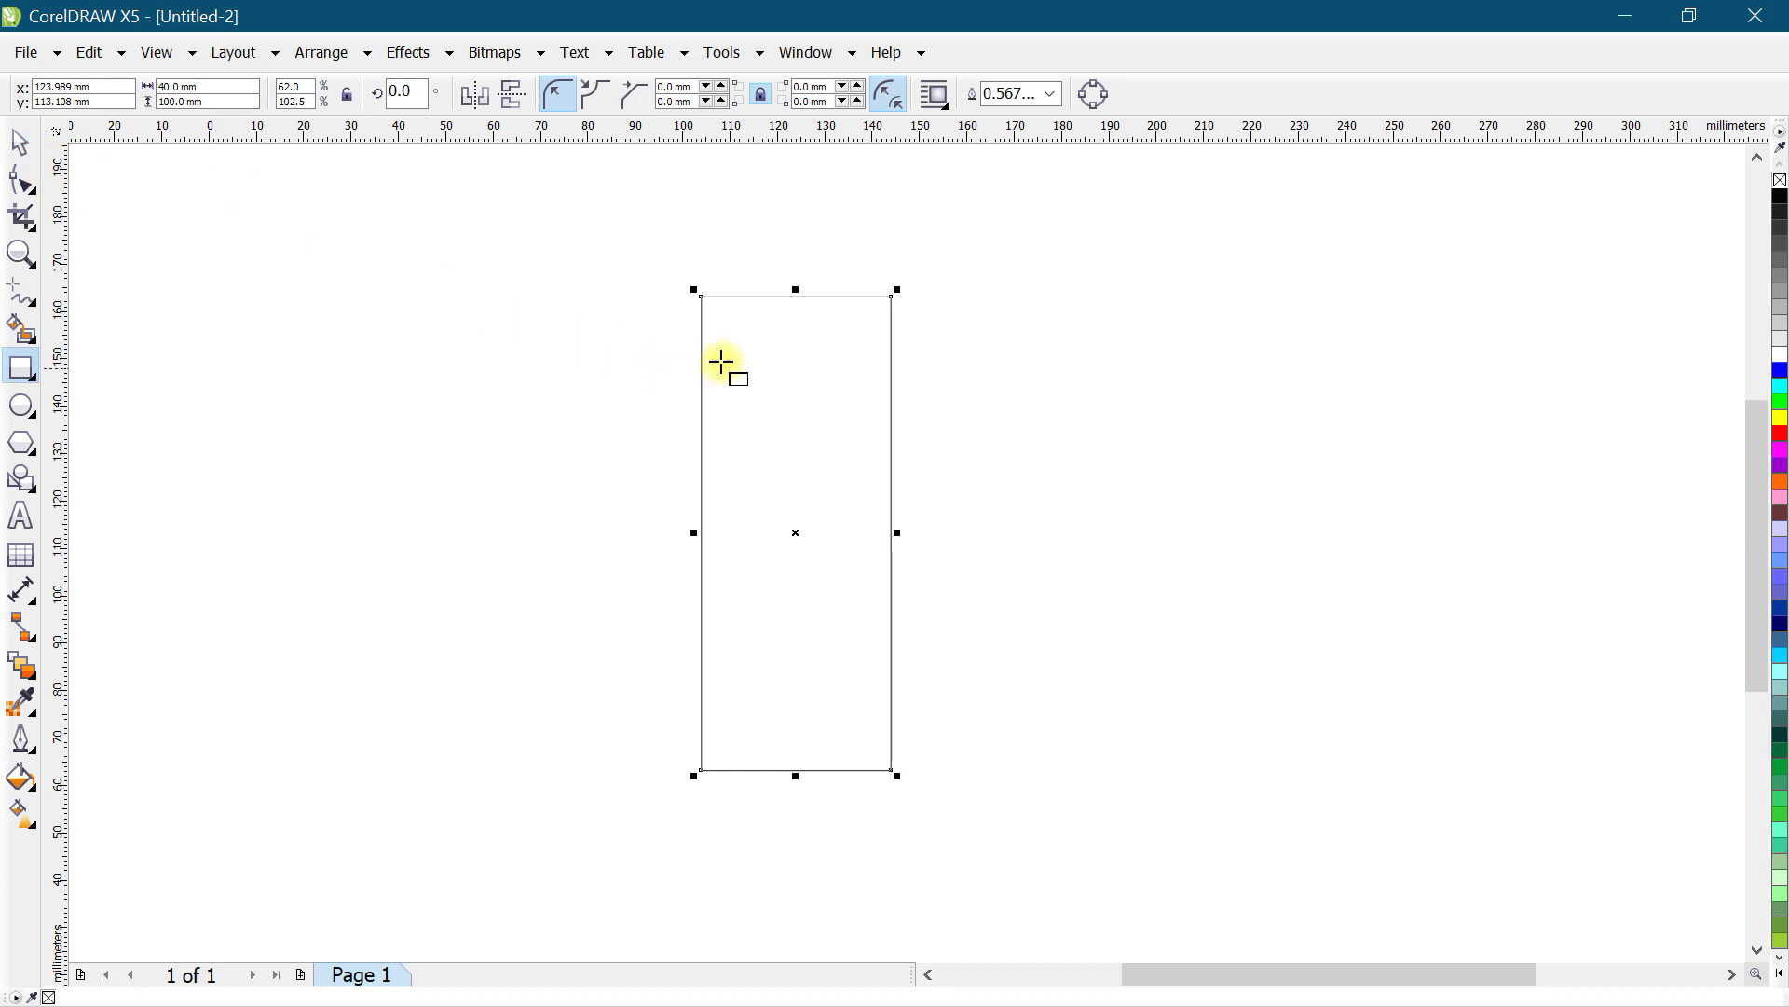
# Step: Copy the rectangle and resize the copy to 20 × 80 mm inside the first
pyautogui.hotkey('ctrl', 'c')
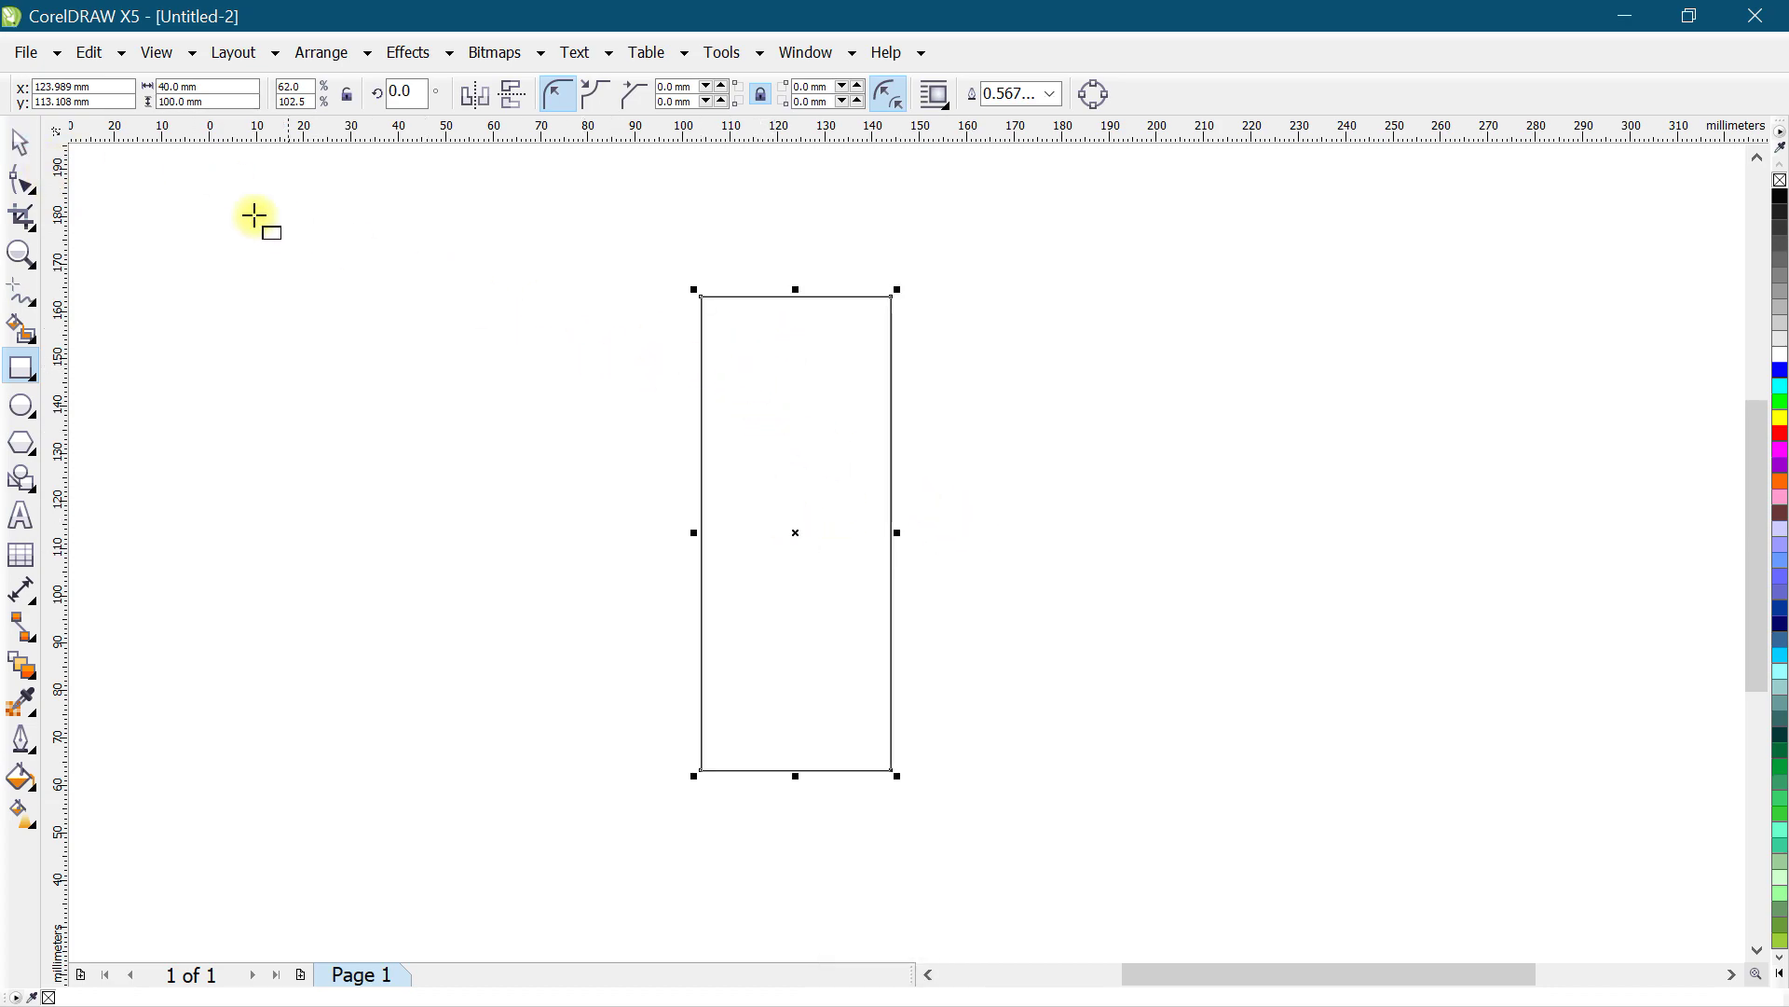
pyautogui.click(171, 87)
pyautogui.write('20')
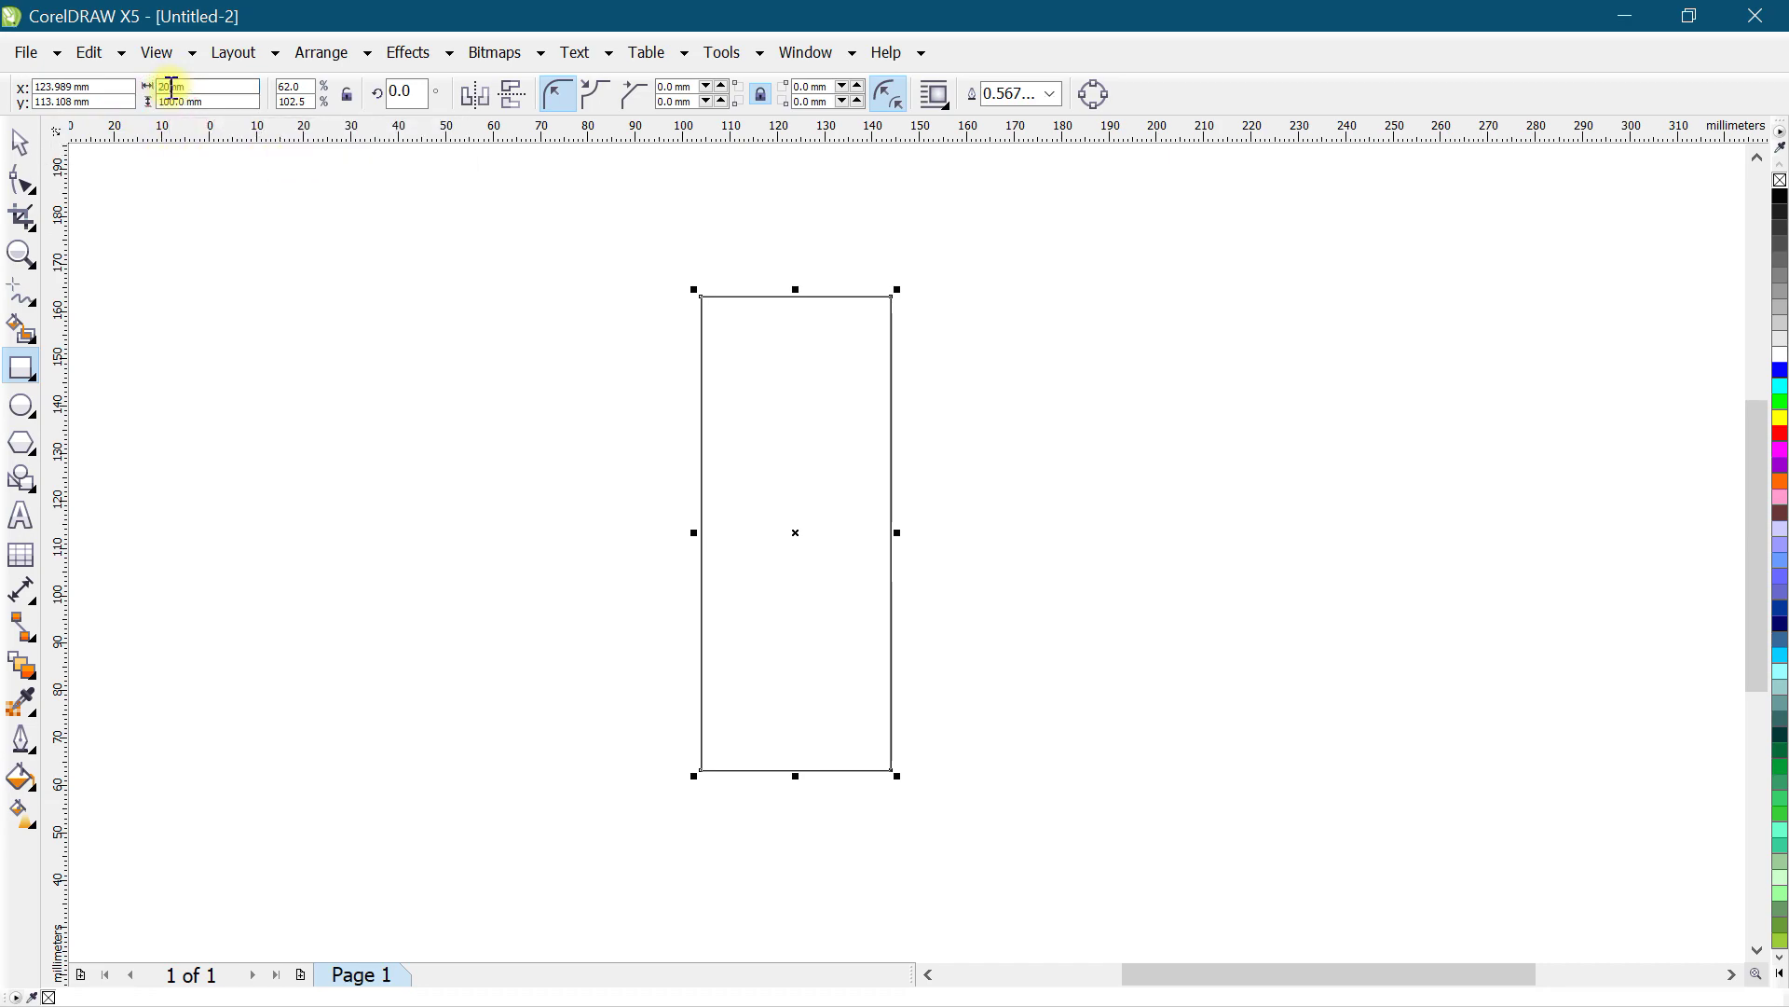
pyautogui.press('Tab')
pyautogui.write('8')
pyautogui.press('Return')
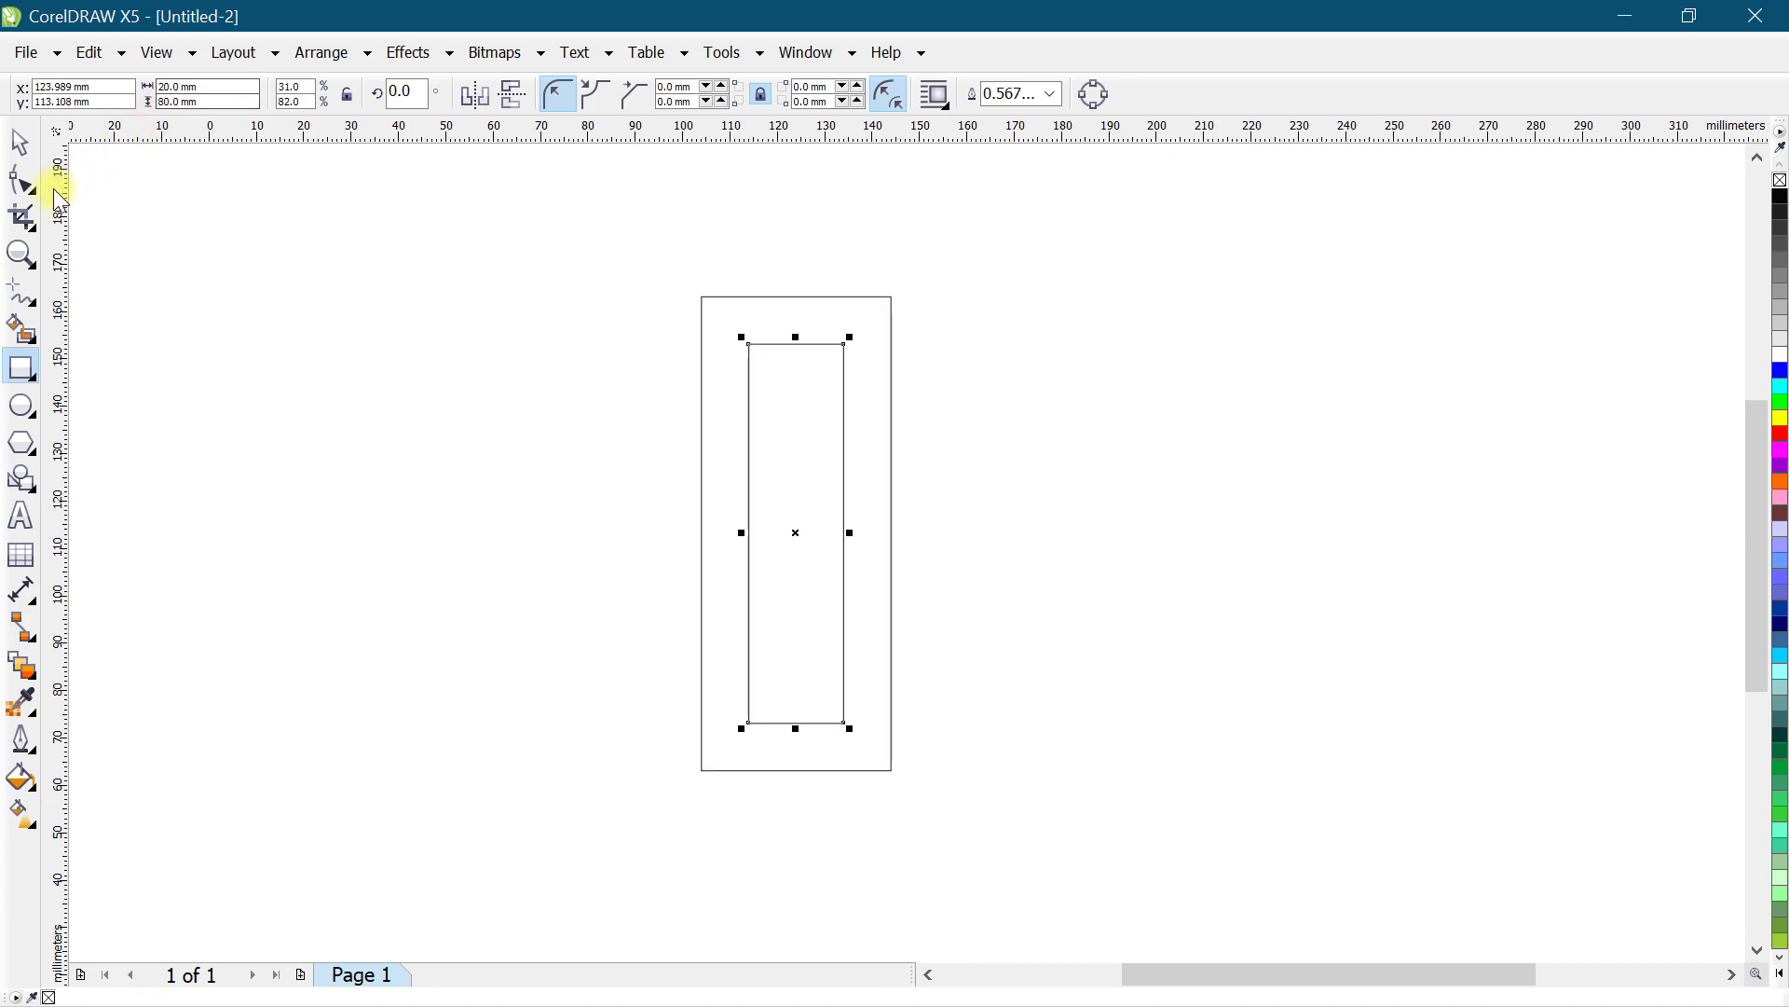
pyautogui.click(19, 182)
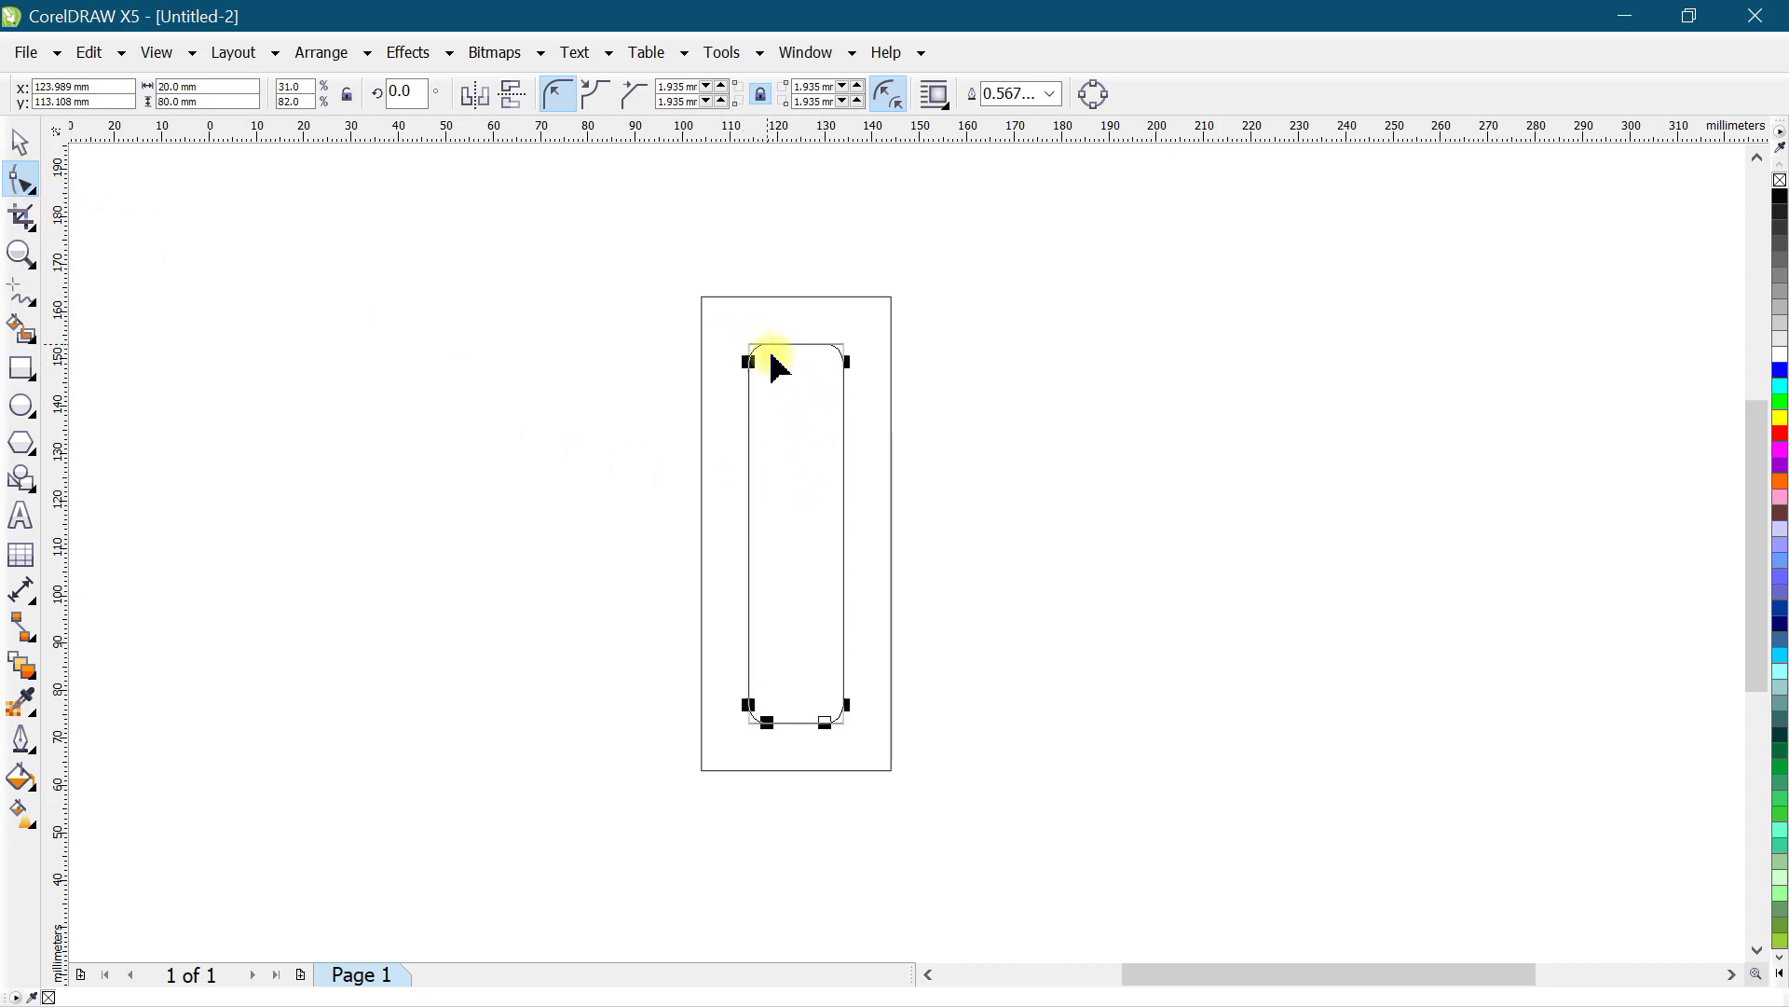
# Step: Round the inner rectangle's corners to 10 mm and the outer's to 20 mm
pyautogui.moveTo(749, 345); pyautogui.dragTo(805, 373)
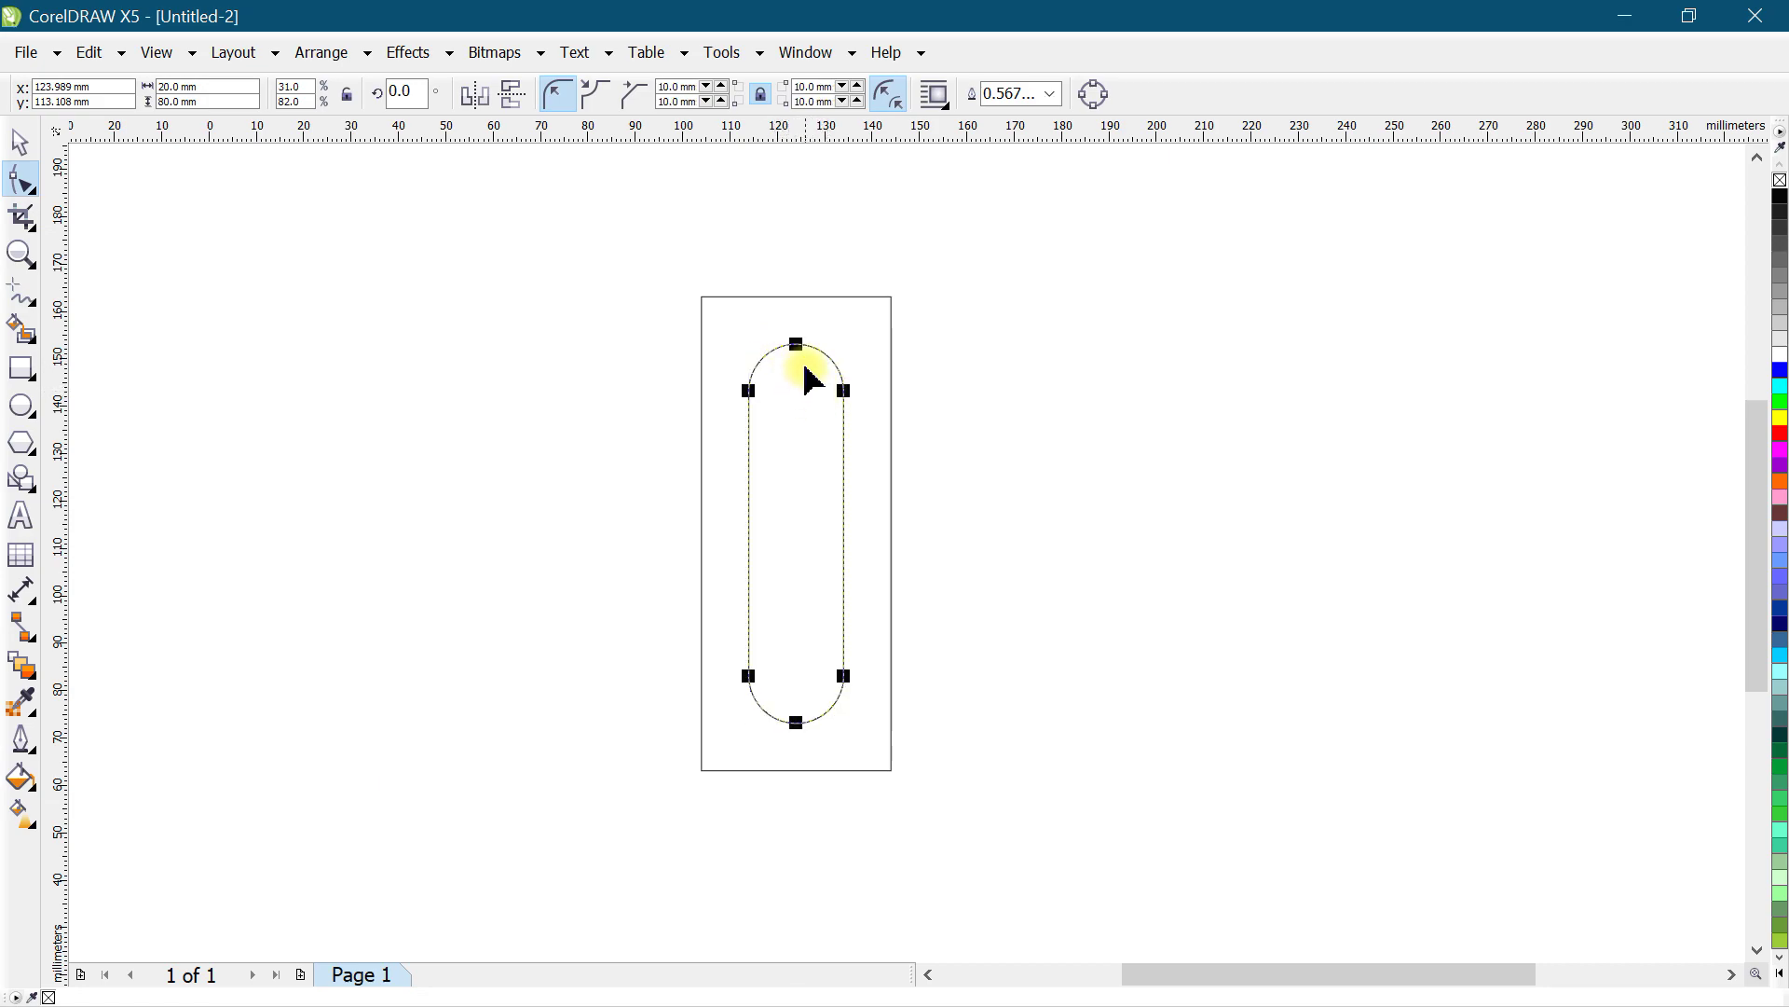
pyautogui.scroll(1, 797, 369)
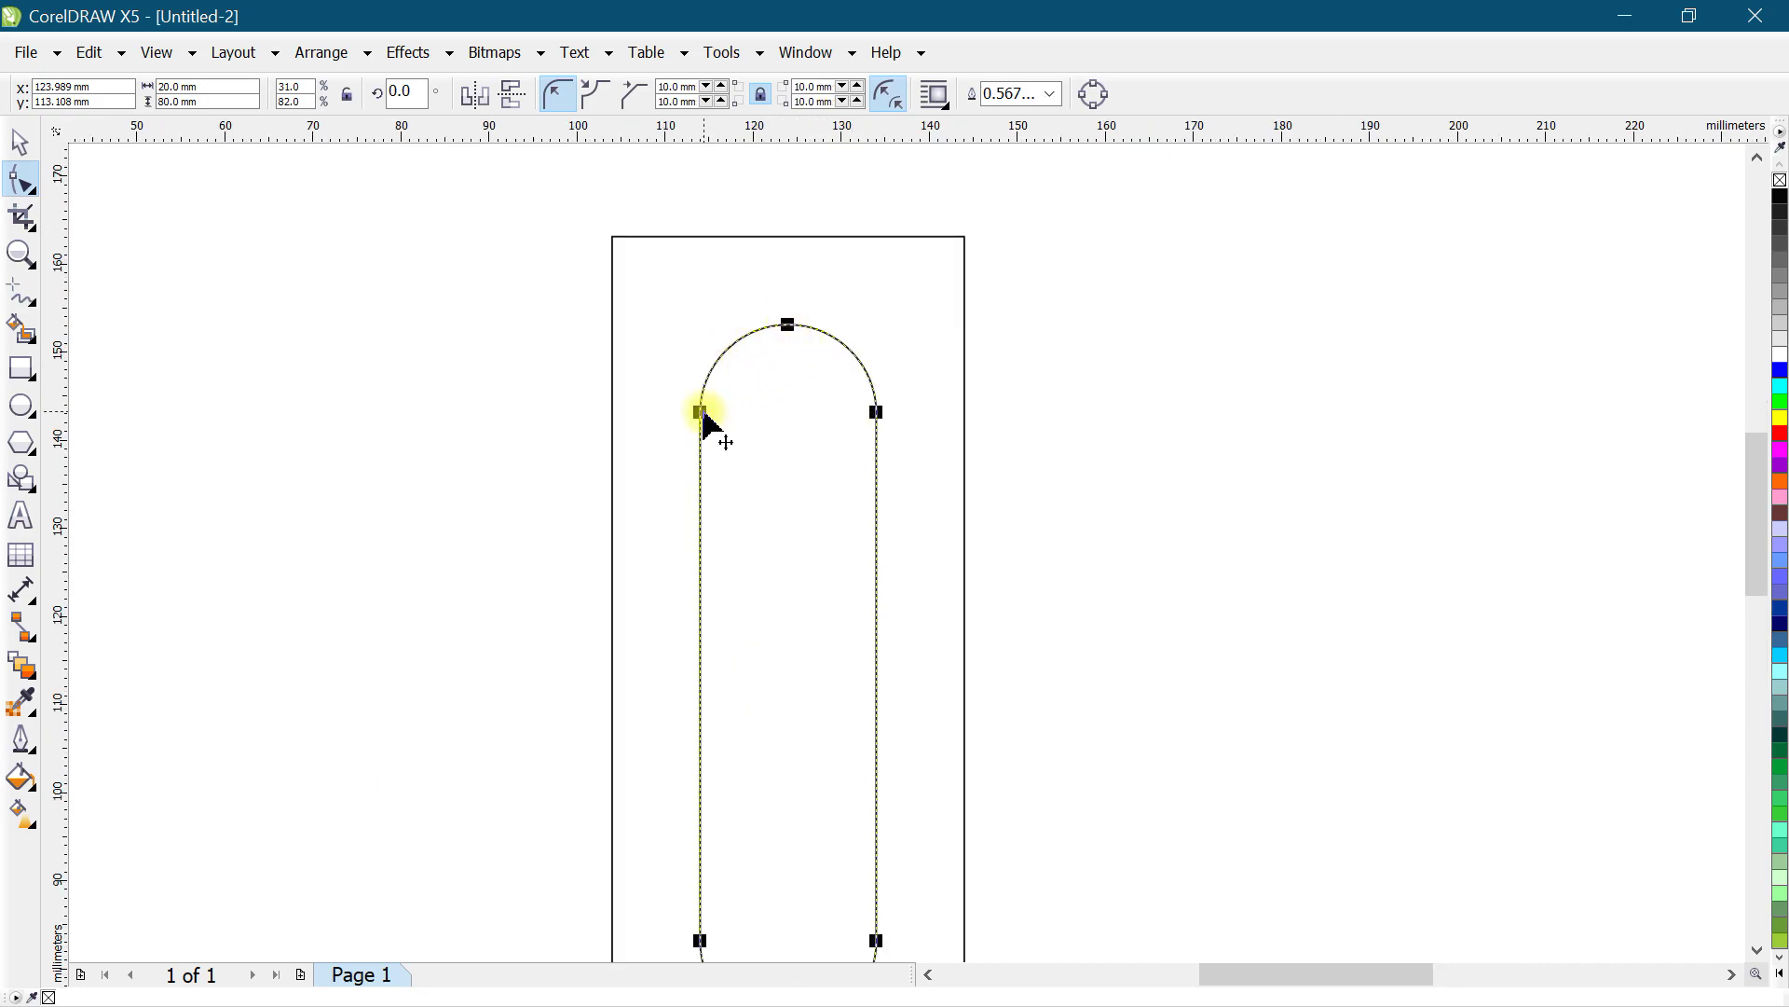
pyautogui.click(702, 238)
pyautogui.moveTo(611, 239); pyautogui.dragTo(848, 451)
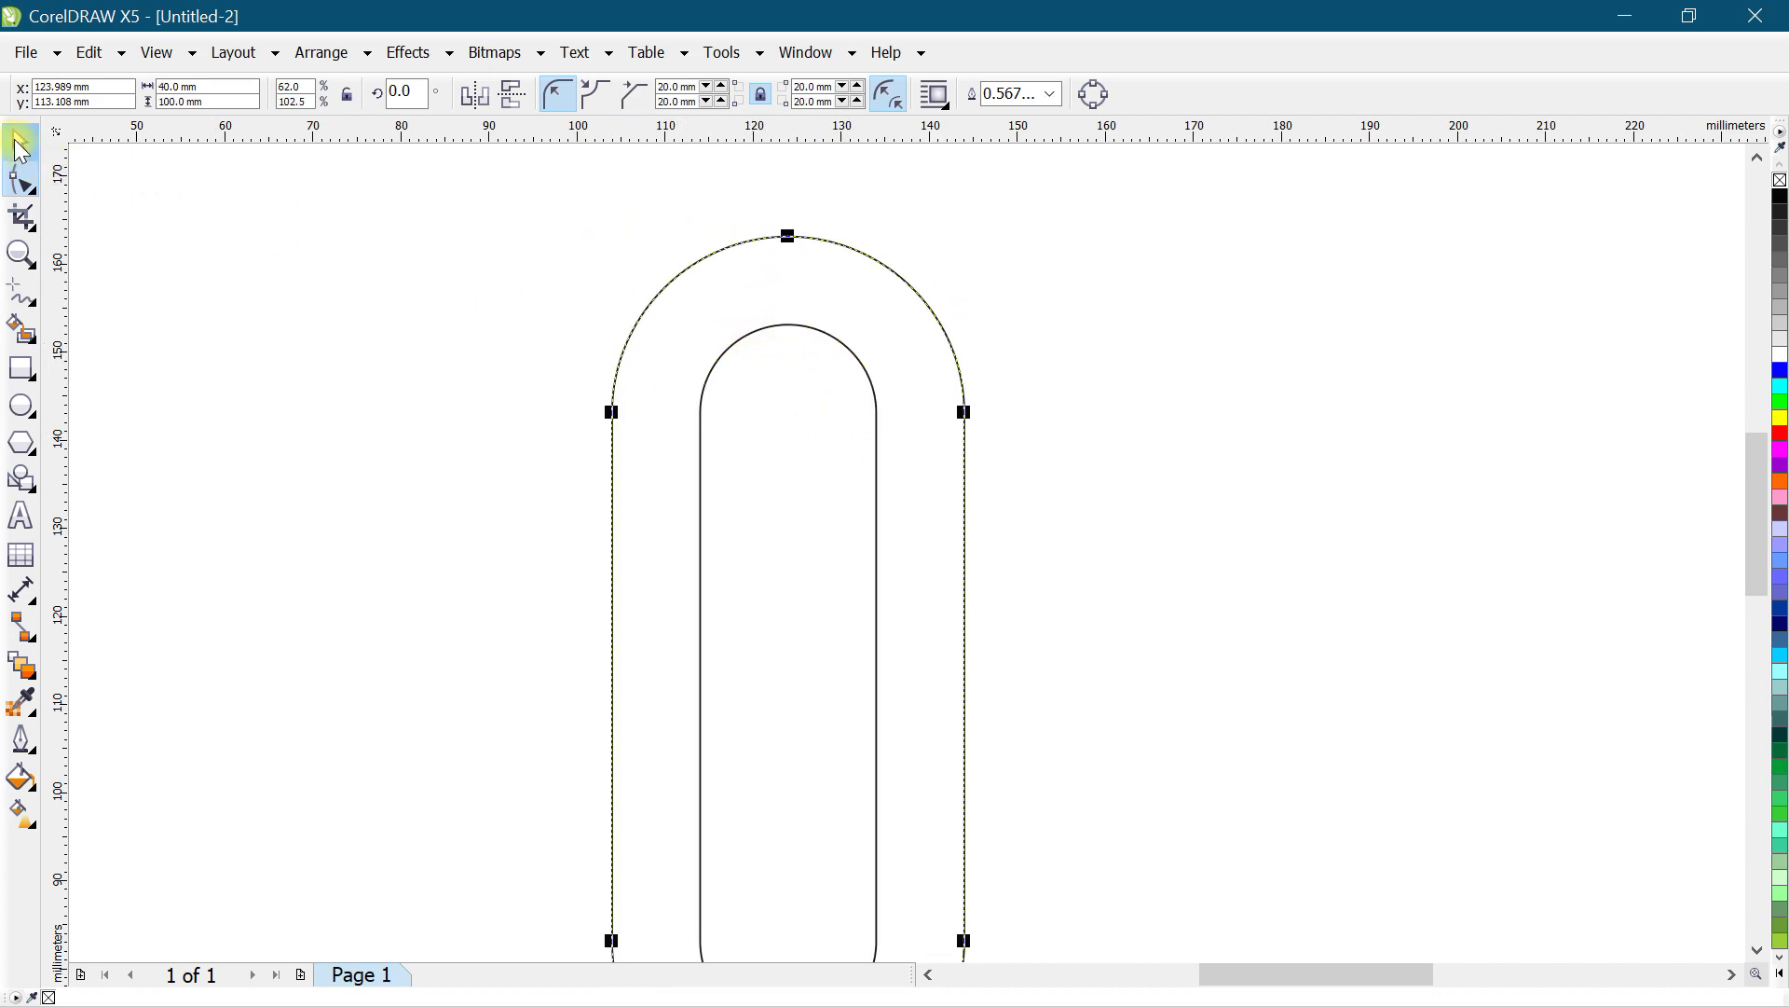
# Step: Marquee-select both pill shapes together
pyautogui.click(20, 142)
pyautogui.click(399, 247)
pyautogui.scroll(-2, 750, 370)
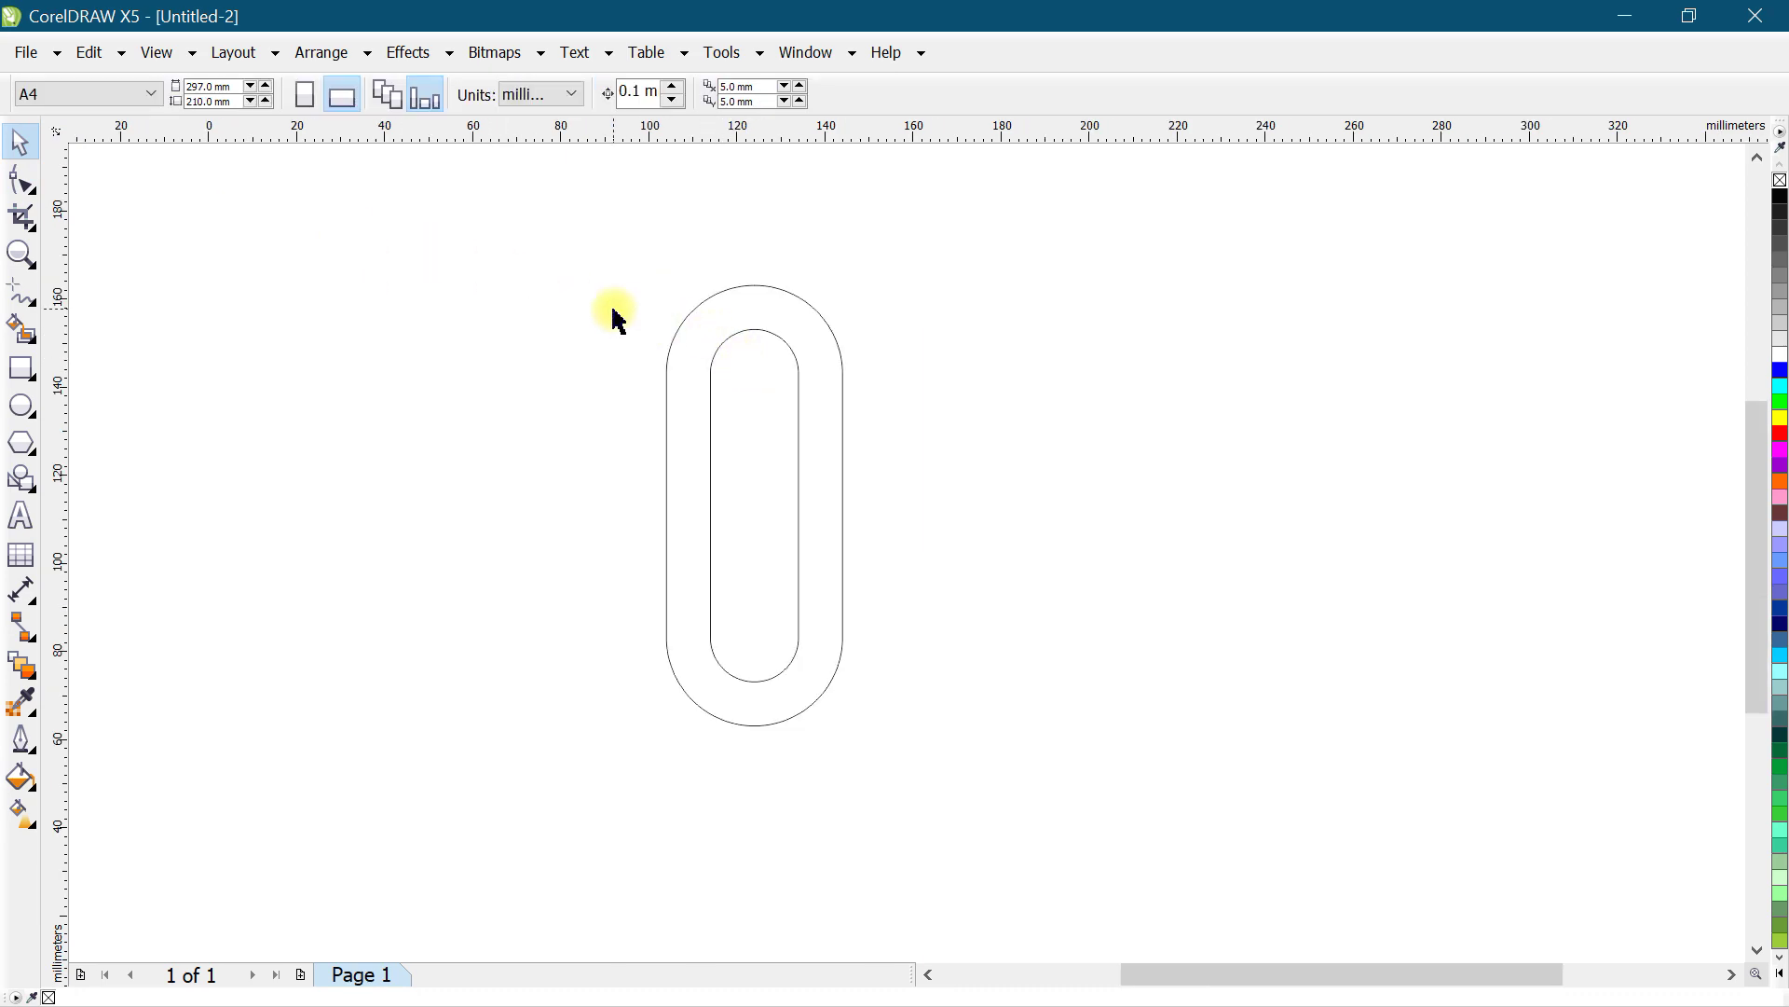
pyautogui.click(735, 467)
pyautogui.scroll(2, 736, 467)
pyautogui.click(421, 364)
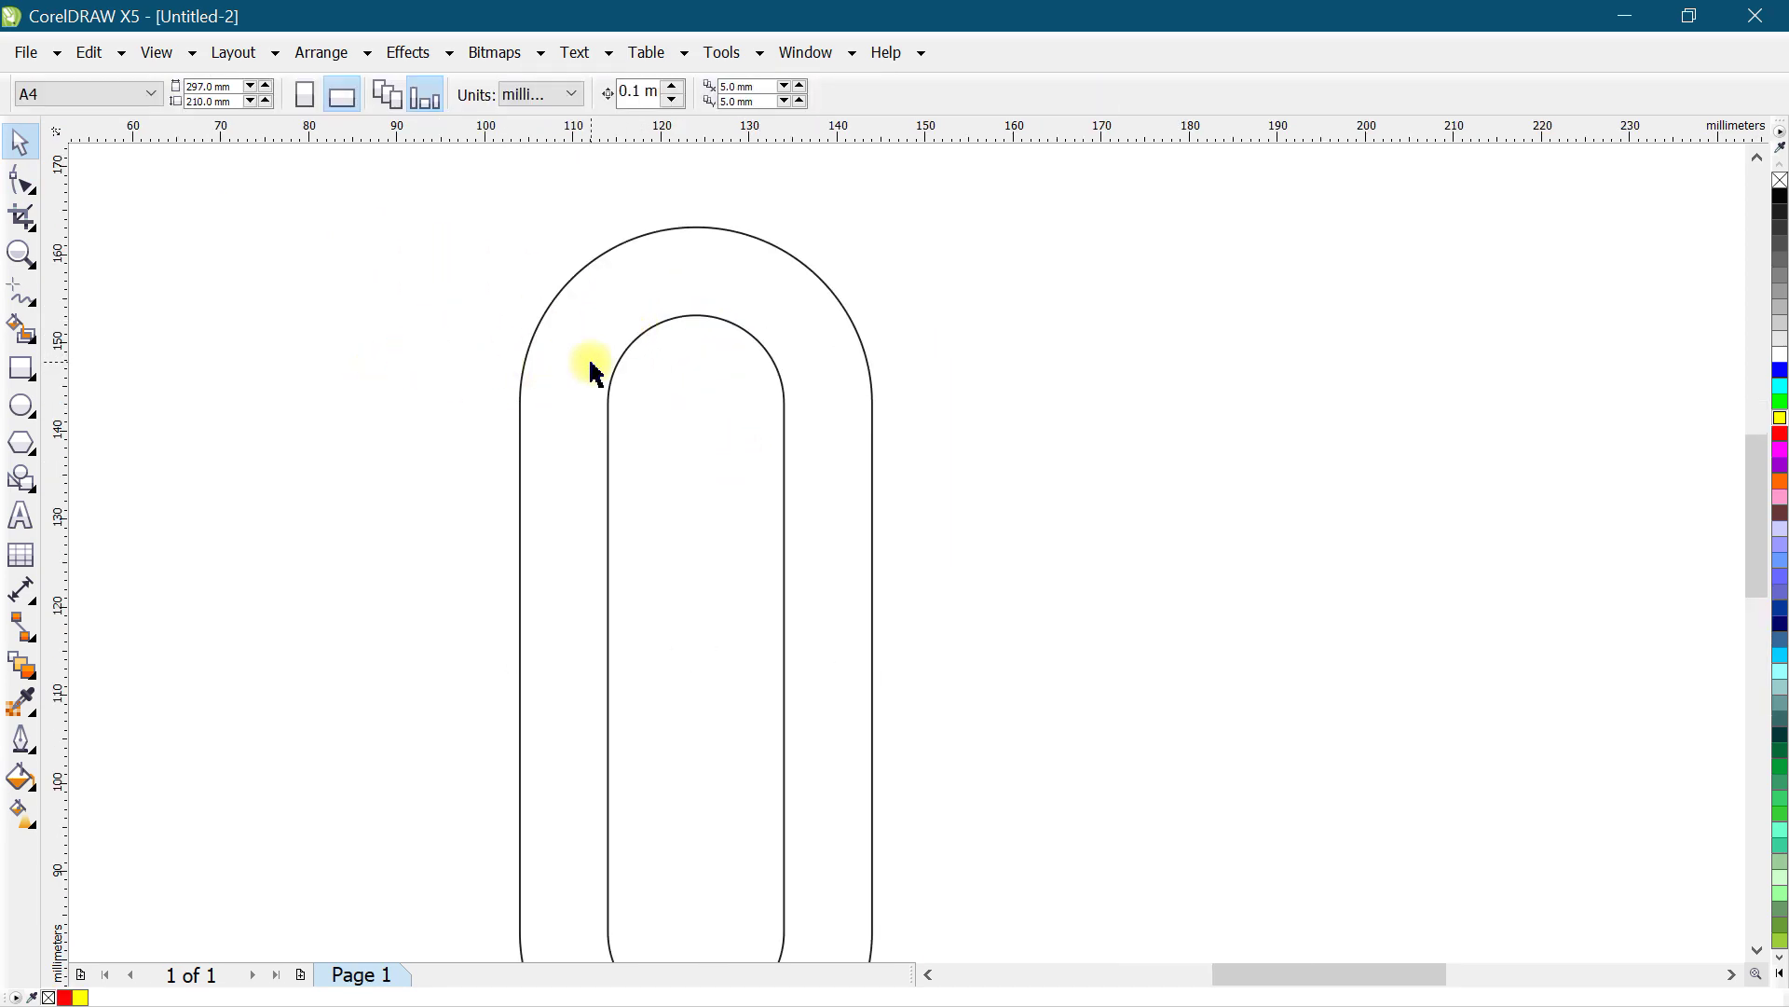
pyautogui.scroll(-2, 594, 369)
pyautogui.click(595, 332)
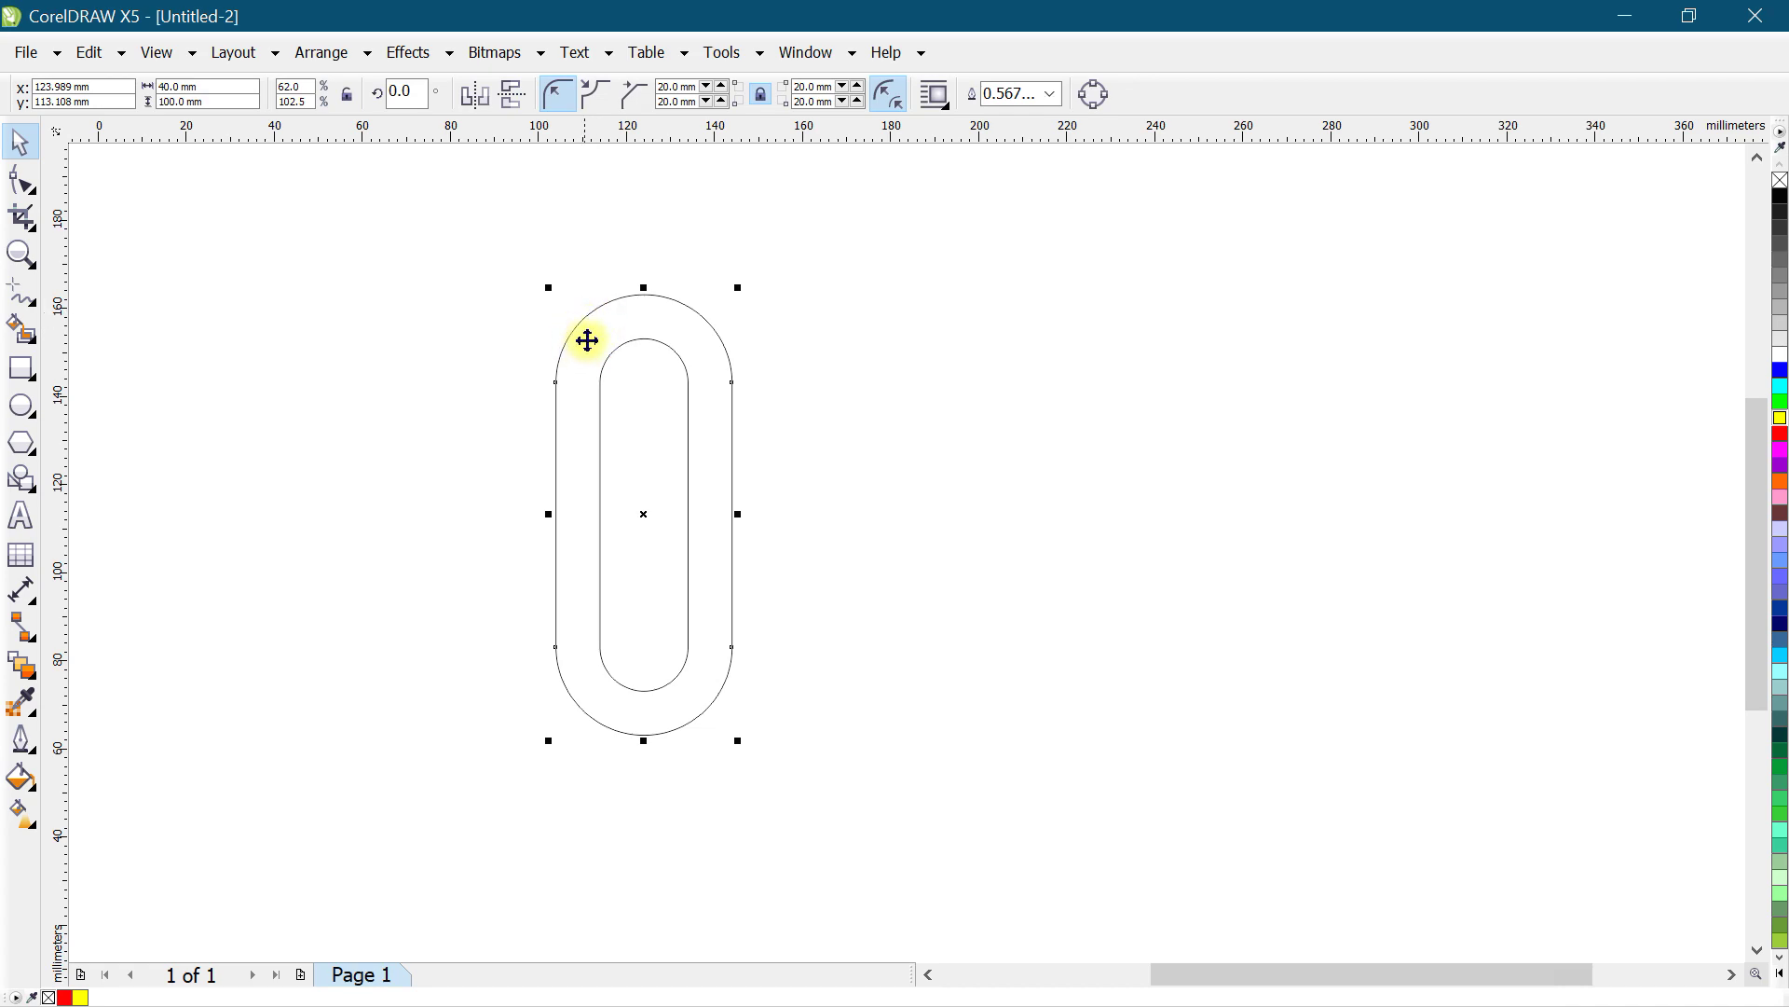
pyautogui.scroll(2, 587, 338)
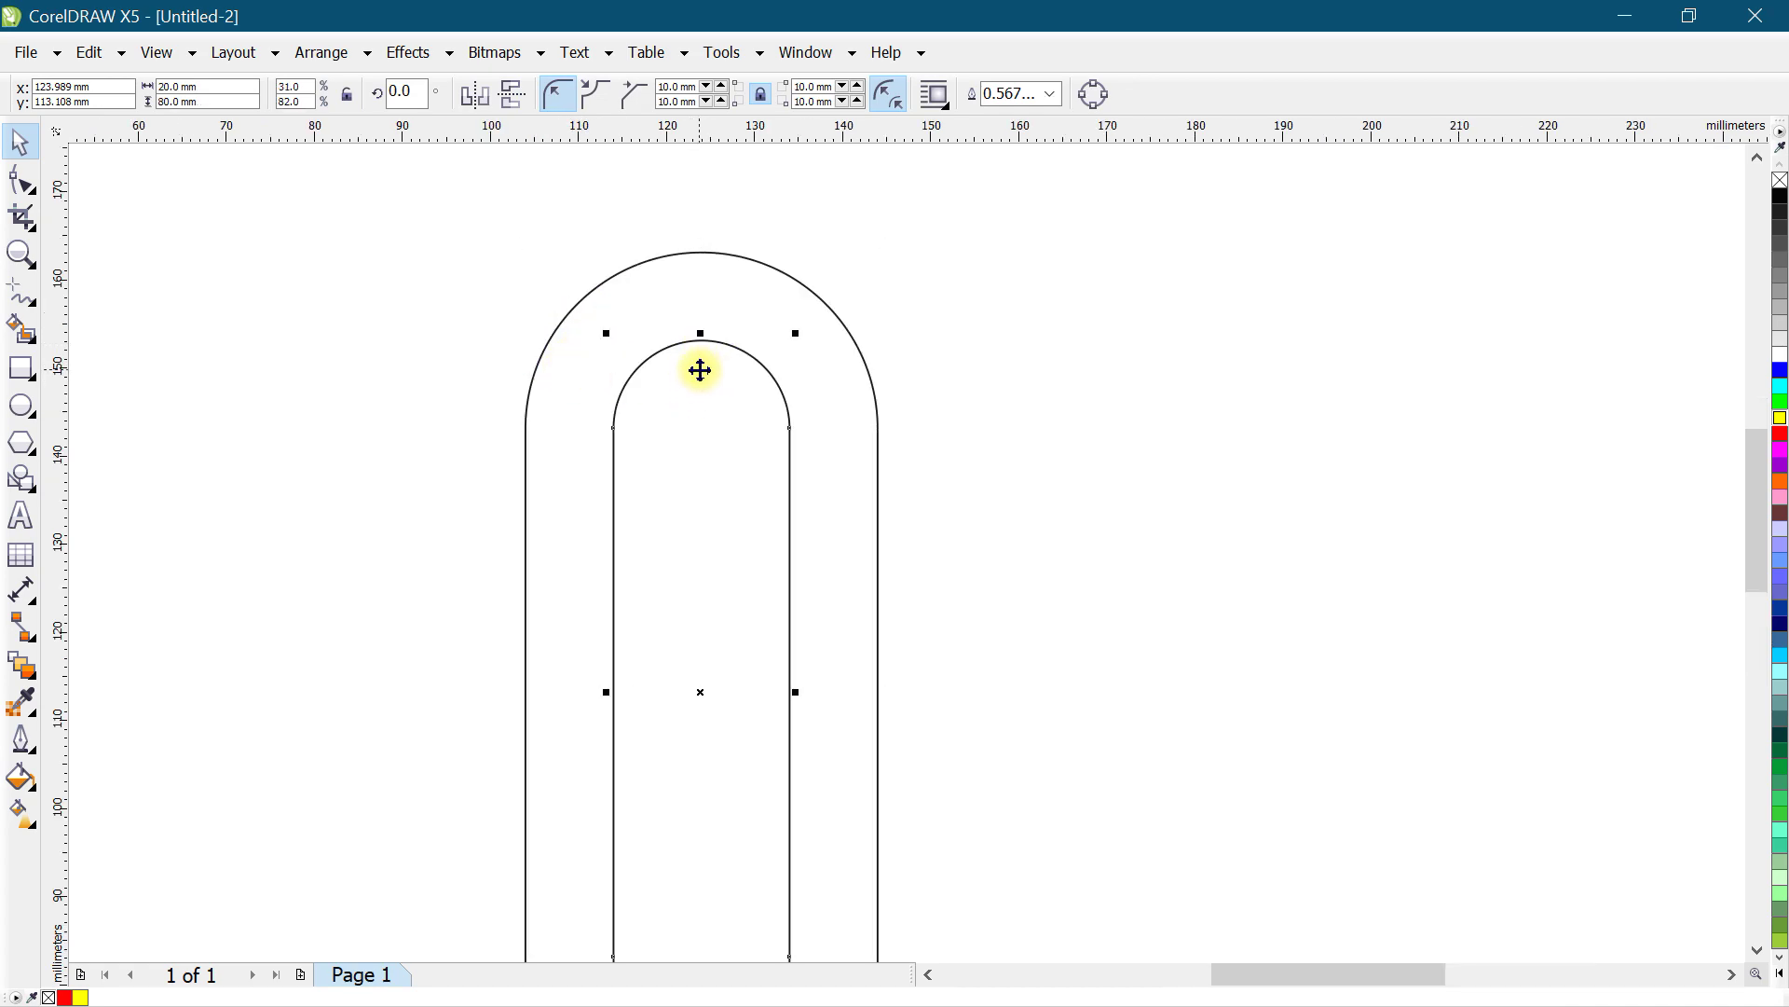
pyautogui.scroll(-2, 760, 351)
pyautogui.moveTo(619, 250); pyautogui.dragTo(884, 792)
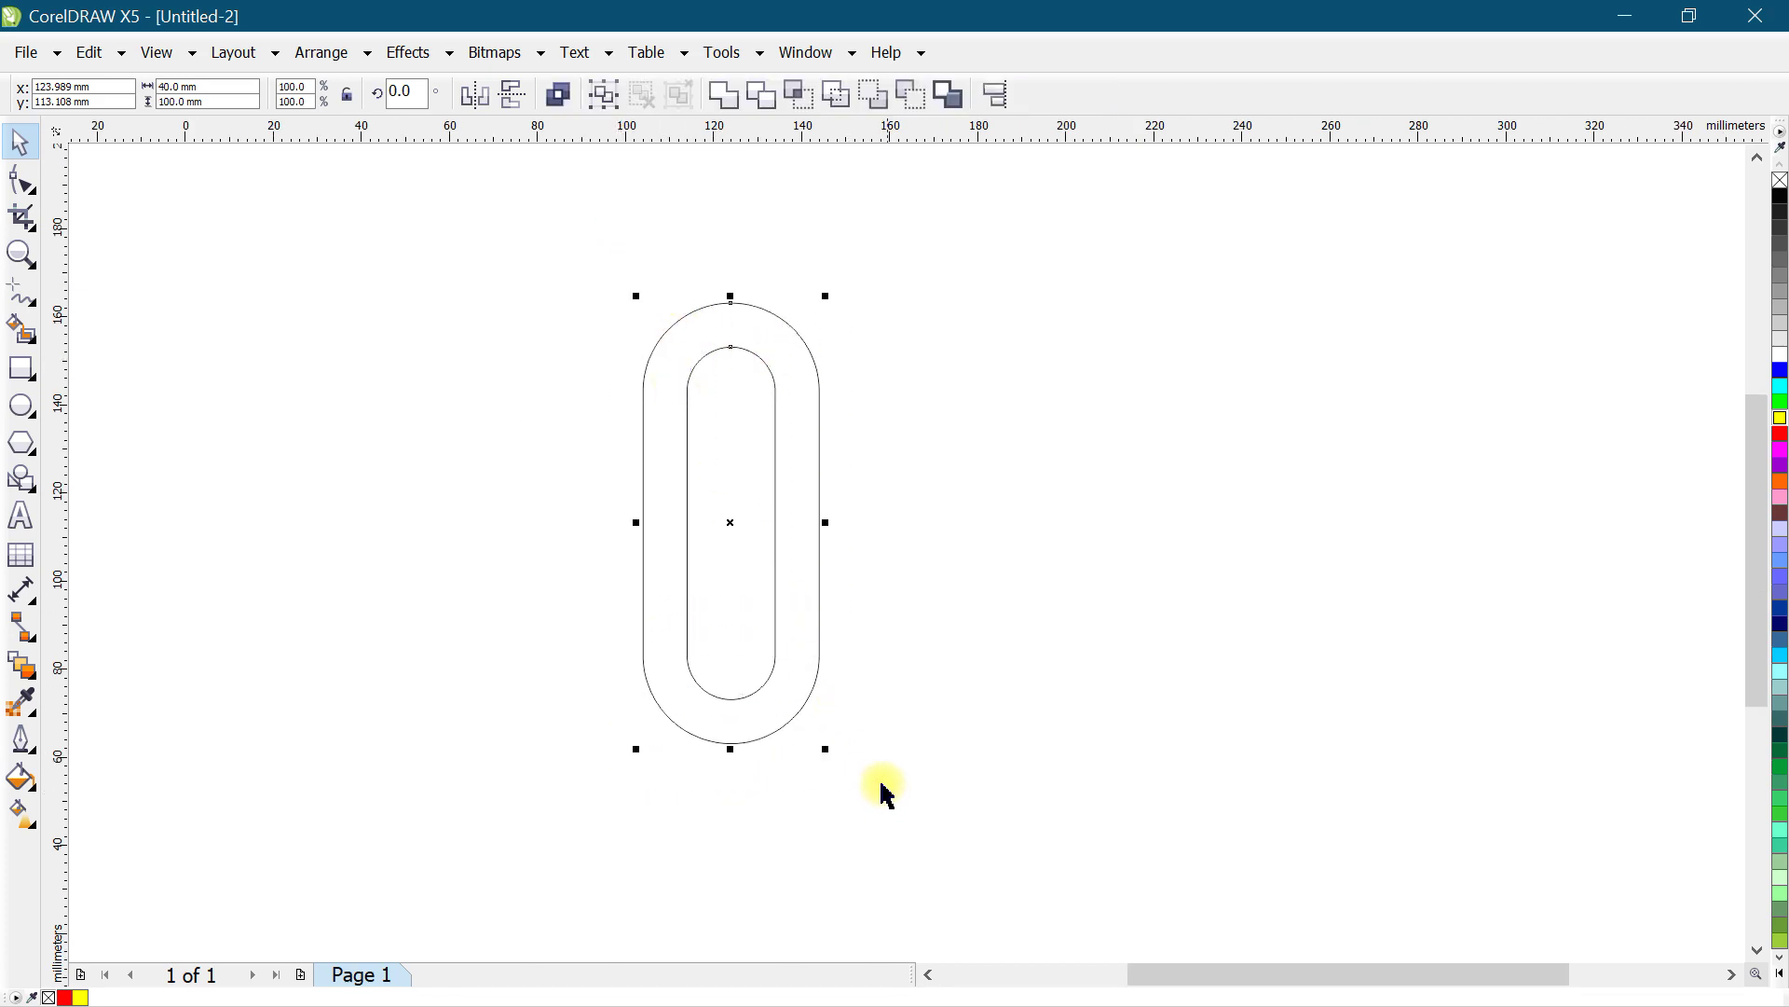
# Step: Subtract the inner pill from the outer one with Back Minus Front and select the ring
pyautogui.click(915, 97)
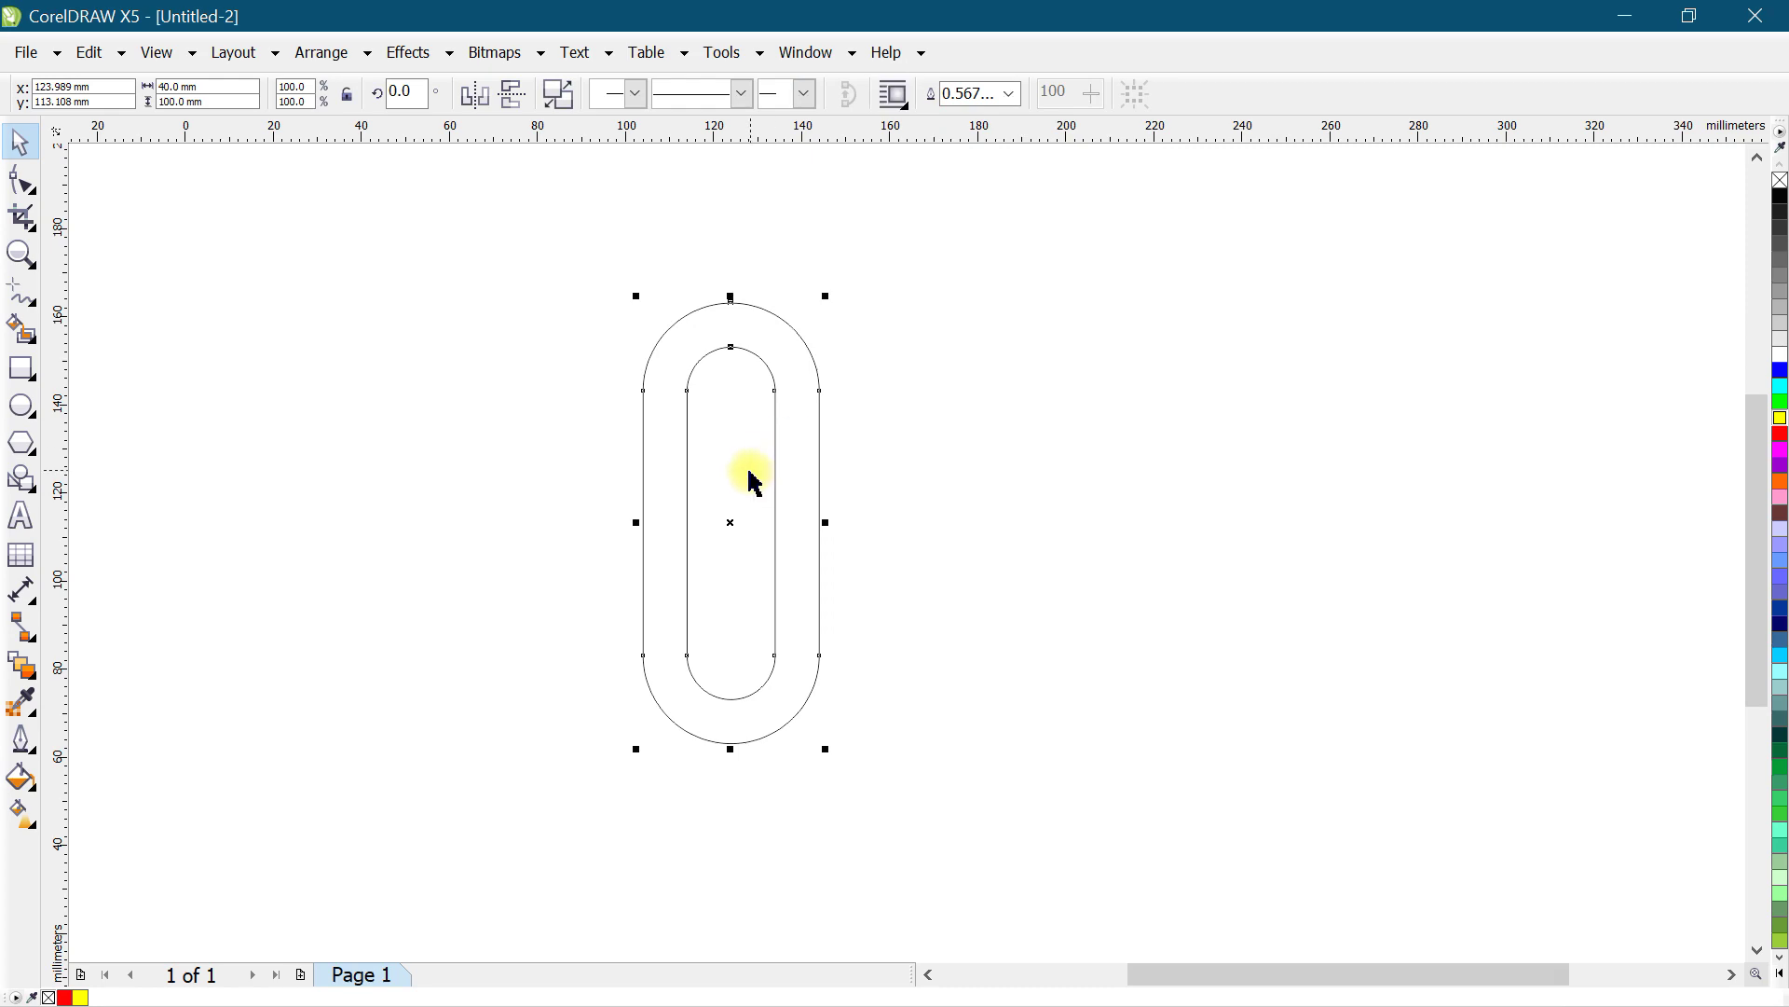
pyautogui.click(1000, 436)
pyautogui.click(771, 344)
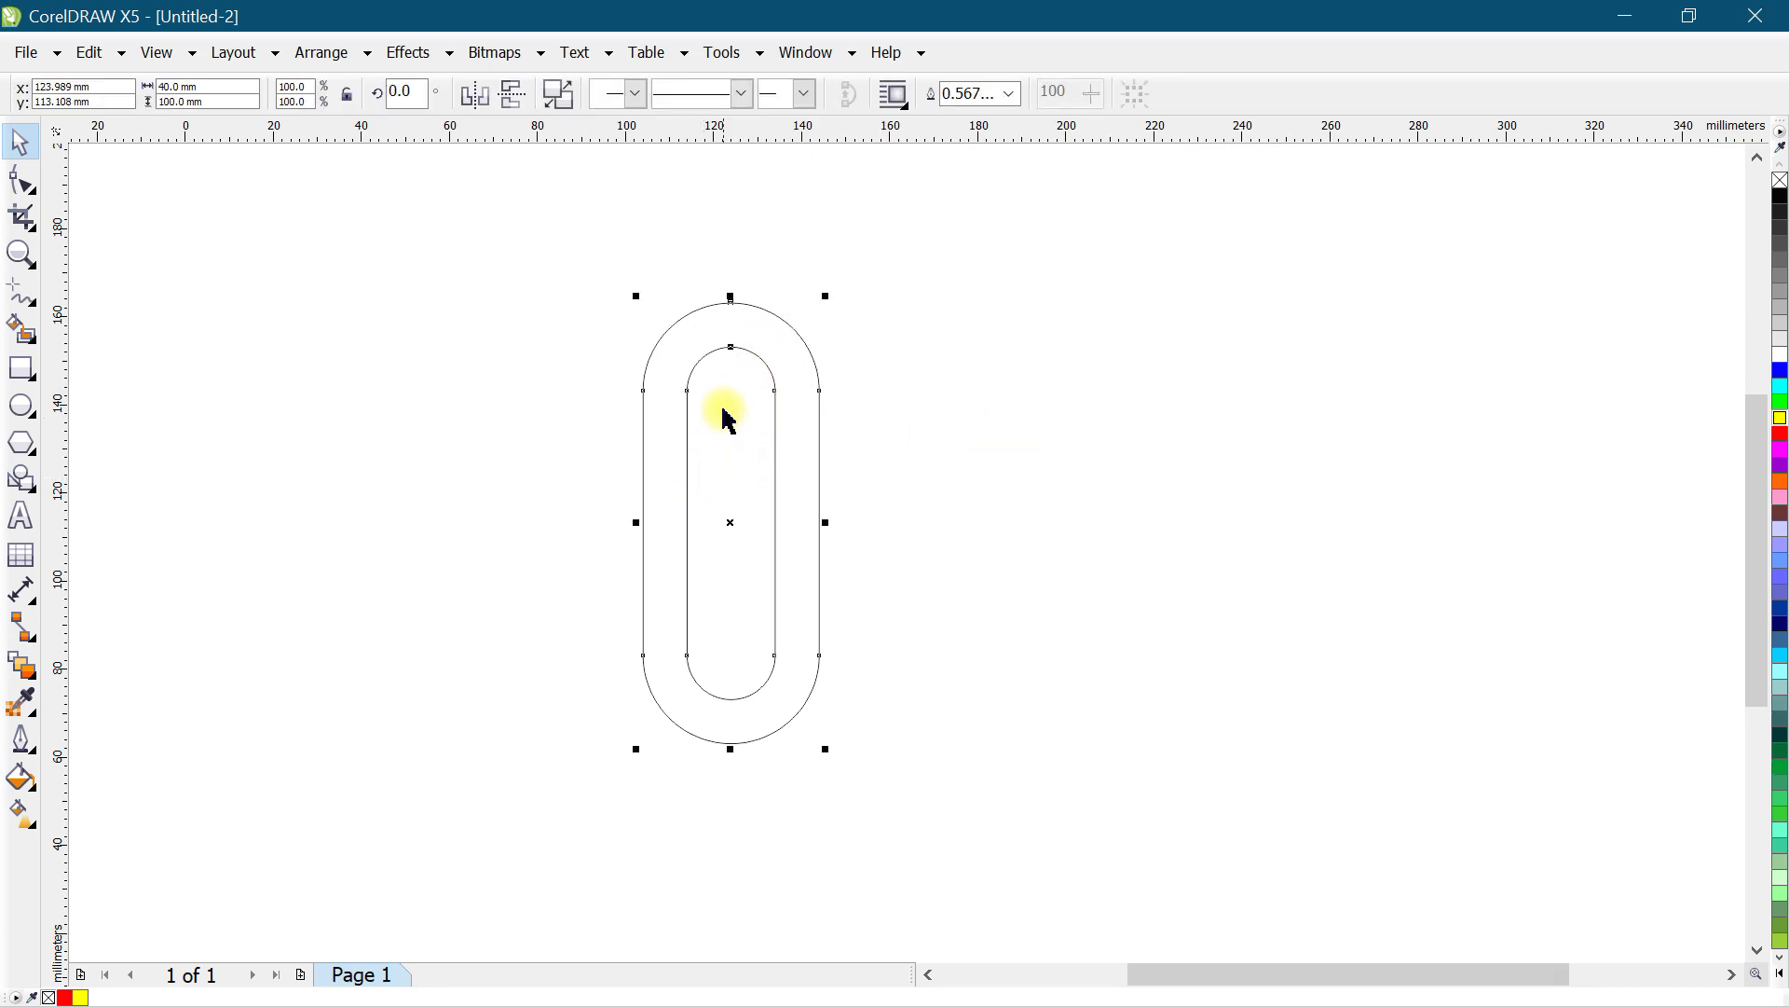
pyautogui.scroll(2, 723, 416)
pyautogui.scroll(-2, 840, 380)
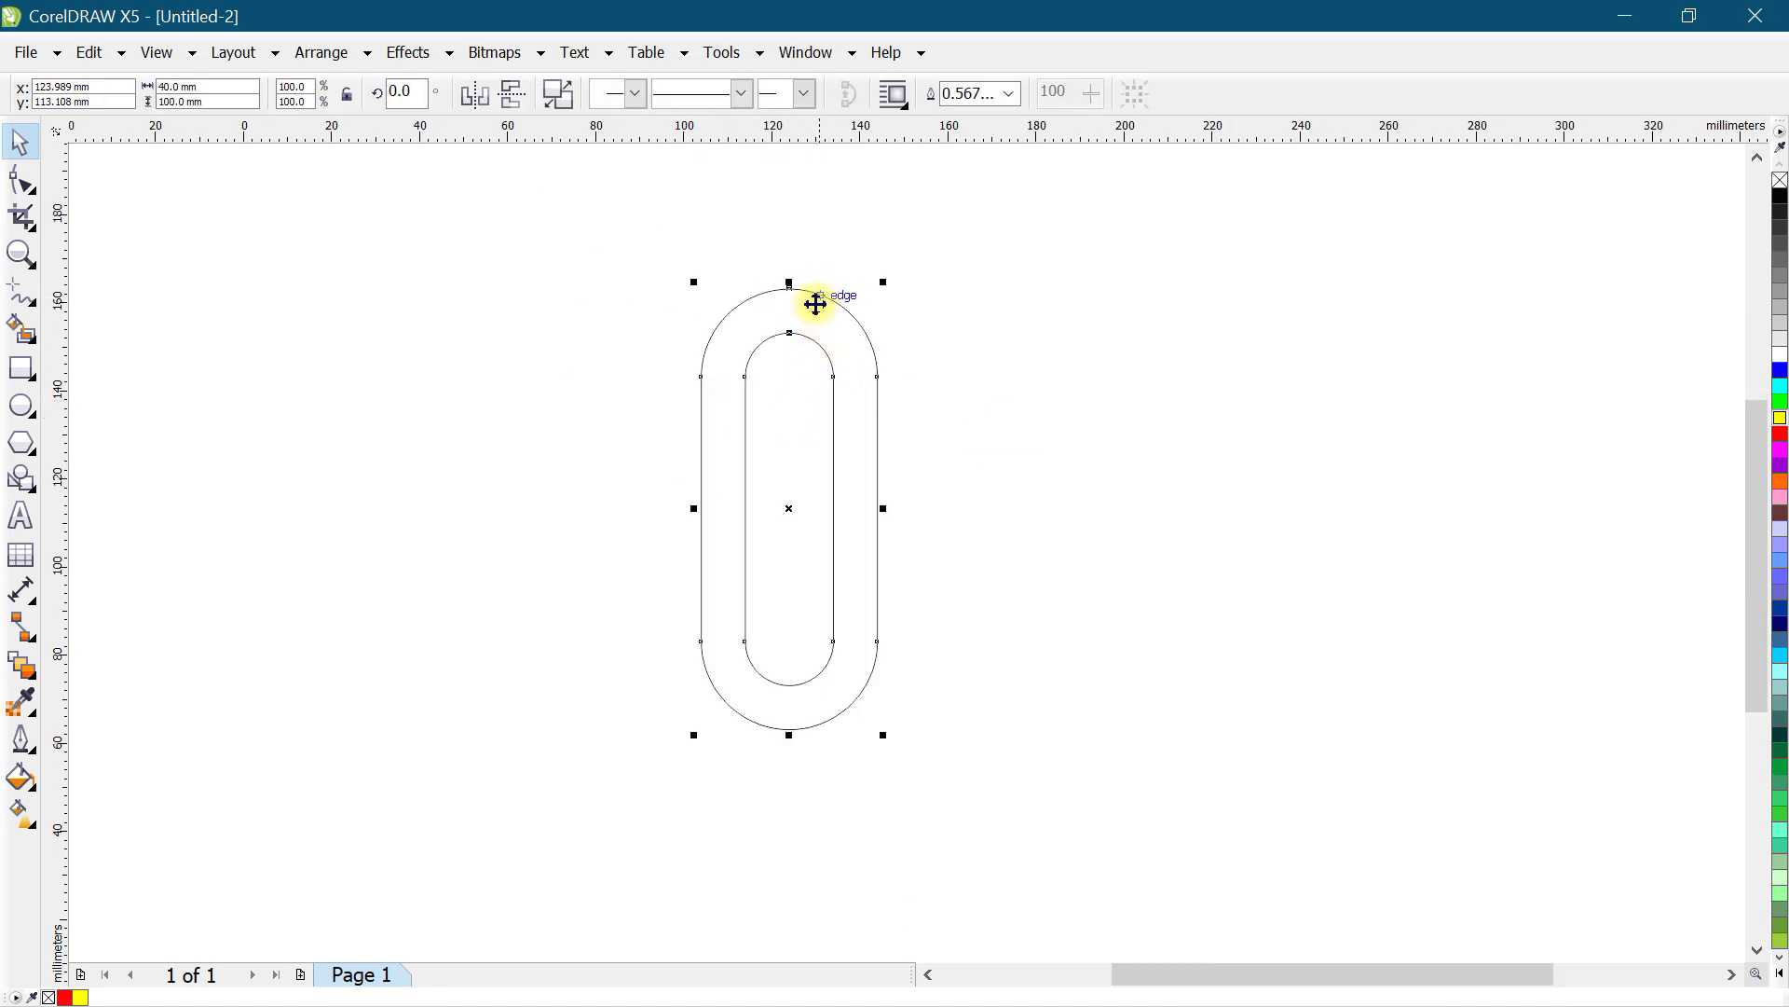
# Step: Test a red fill and a move on the ring, then undo and set fill to None
pyautogui.click(1779, 435)
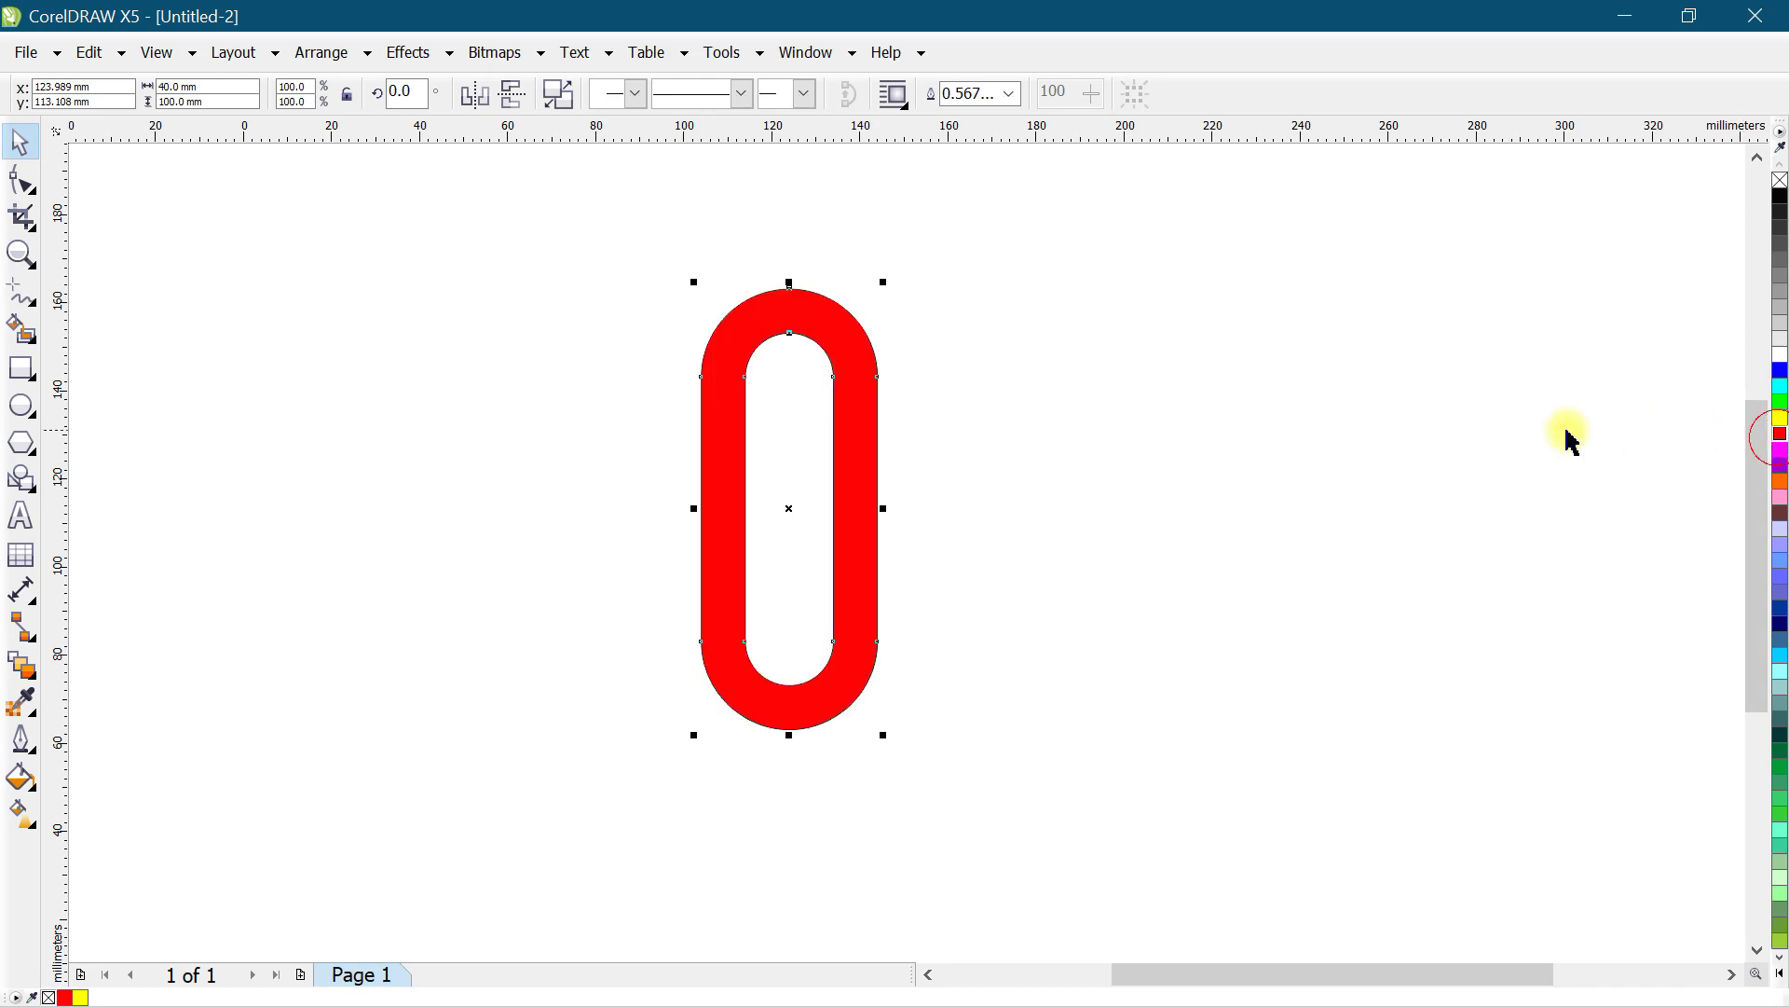
pyautogui.moveTo(815, 310); pyautogui.dragTo(926, 324)
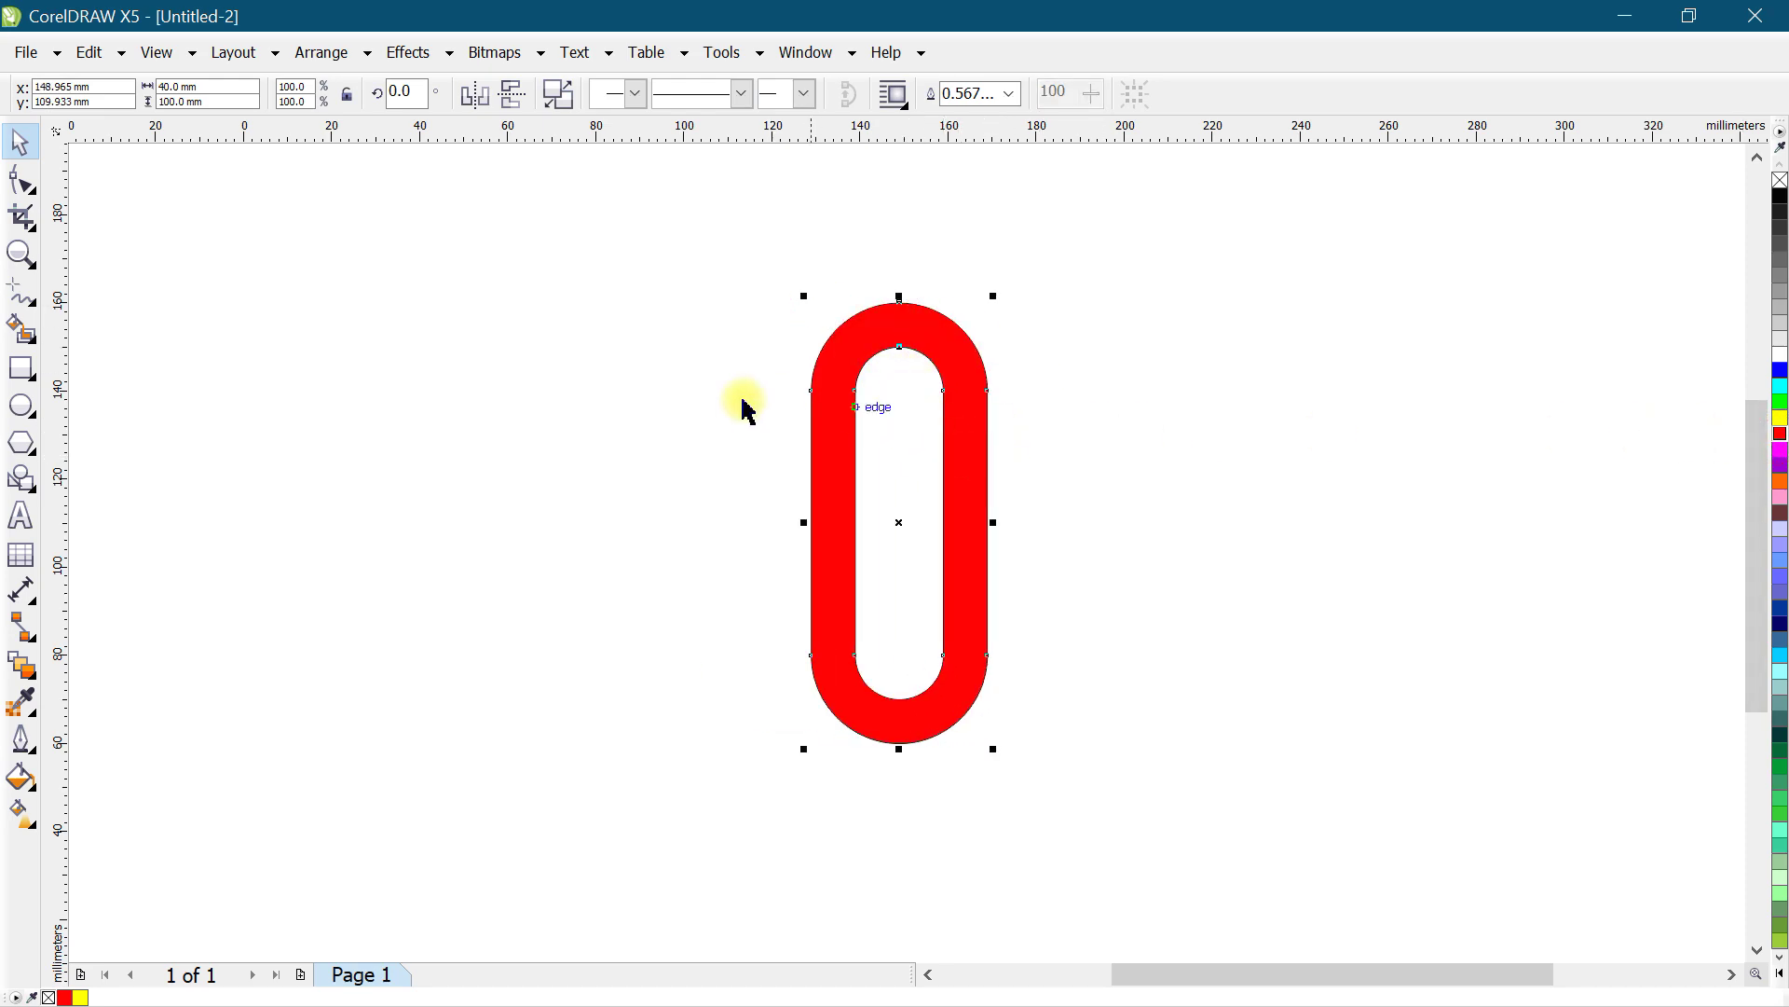
pyautogui.hotkey('ctrl', 'z')
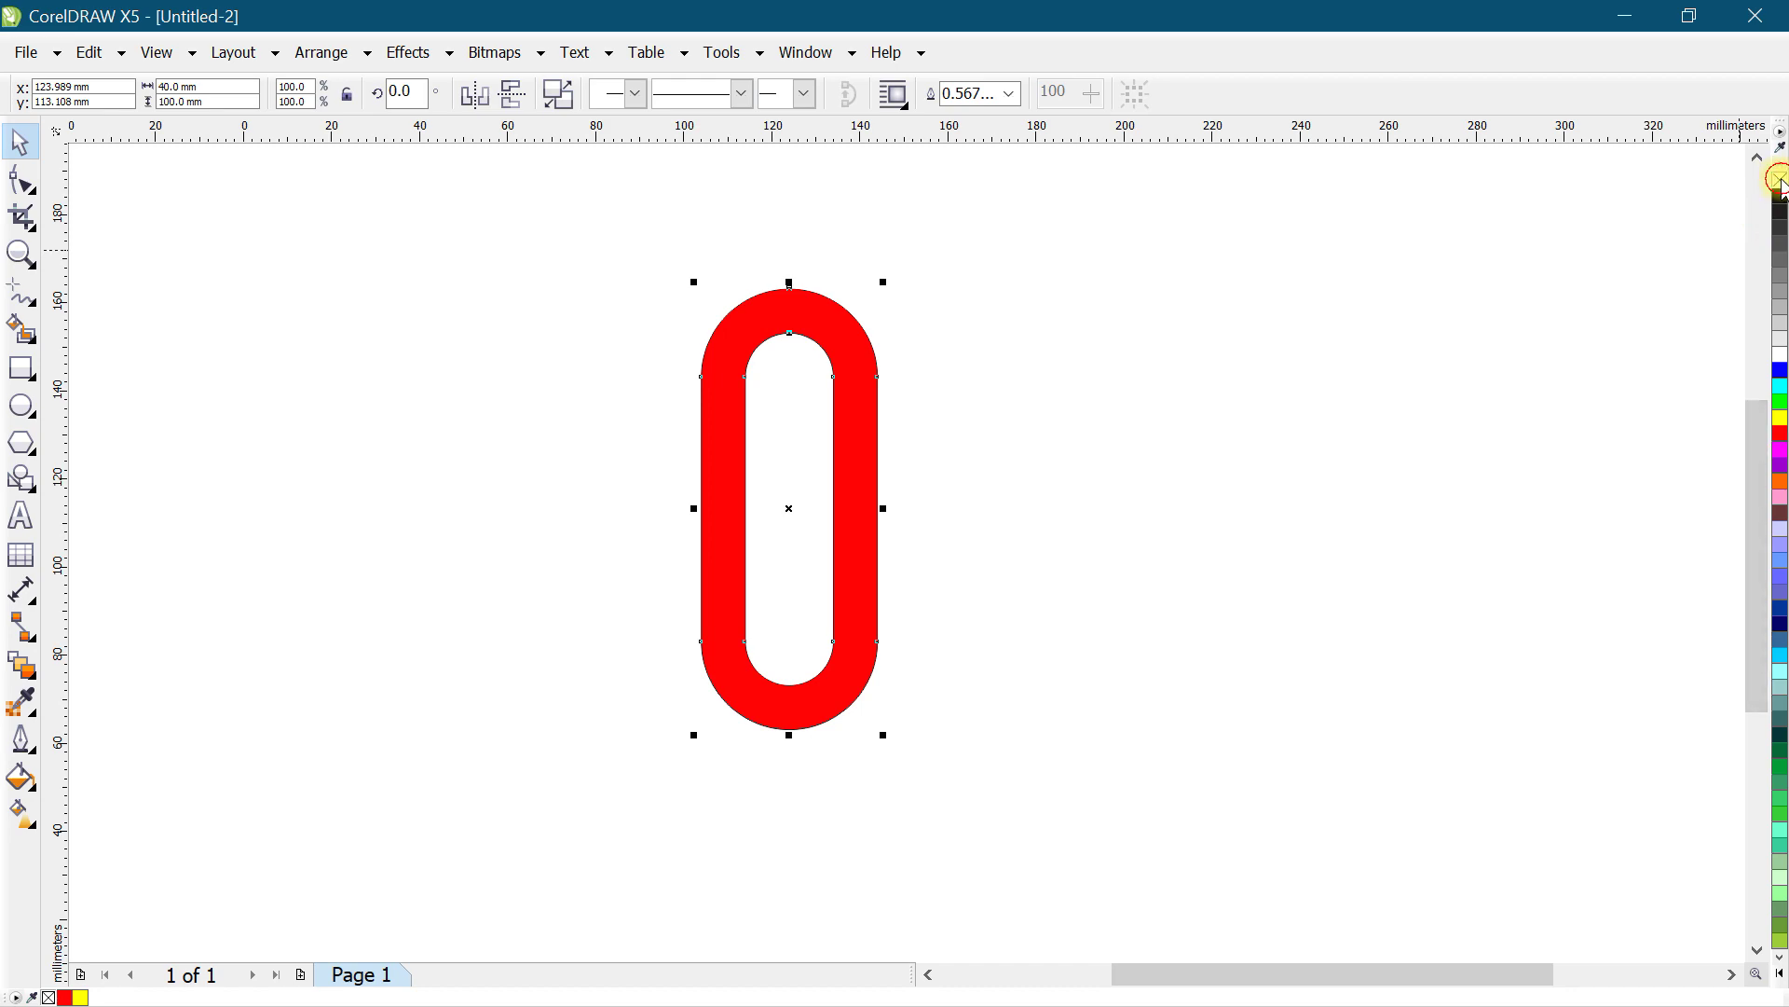
pyautogui.click(1780, 177)
pyautogui.click(1025, 340)
pyautogui.click(770, 334)
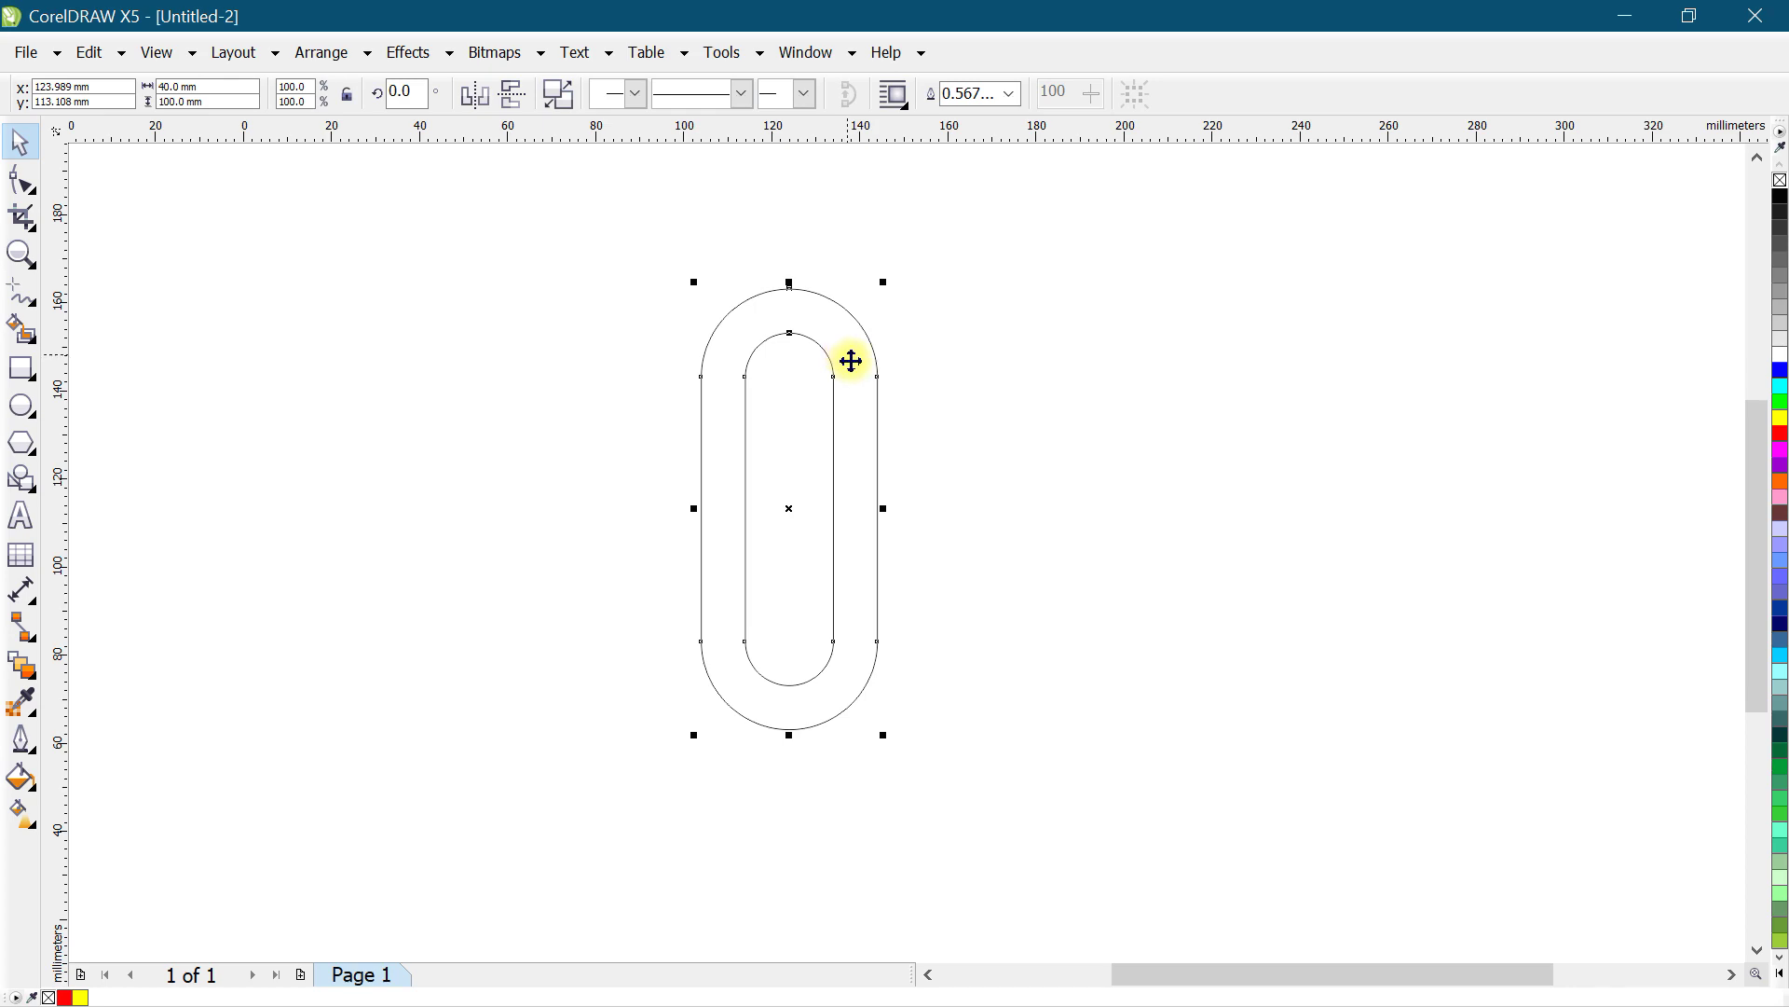
# Step: Rotate a copy of the pill ring to 270° so it crosses the original horizontally
pyautogui.click(1005, 396)
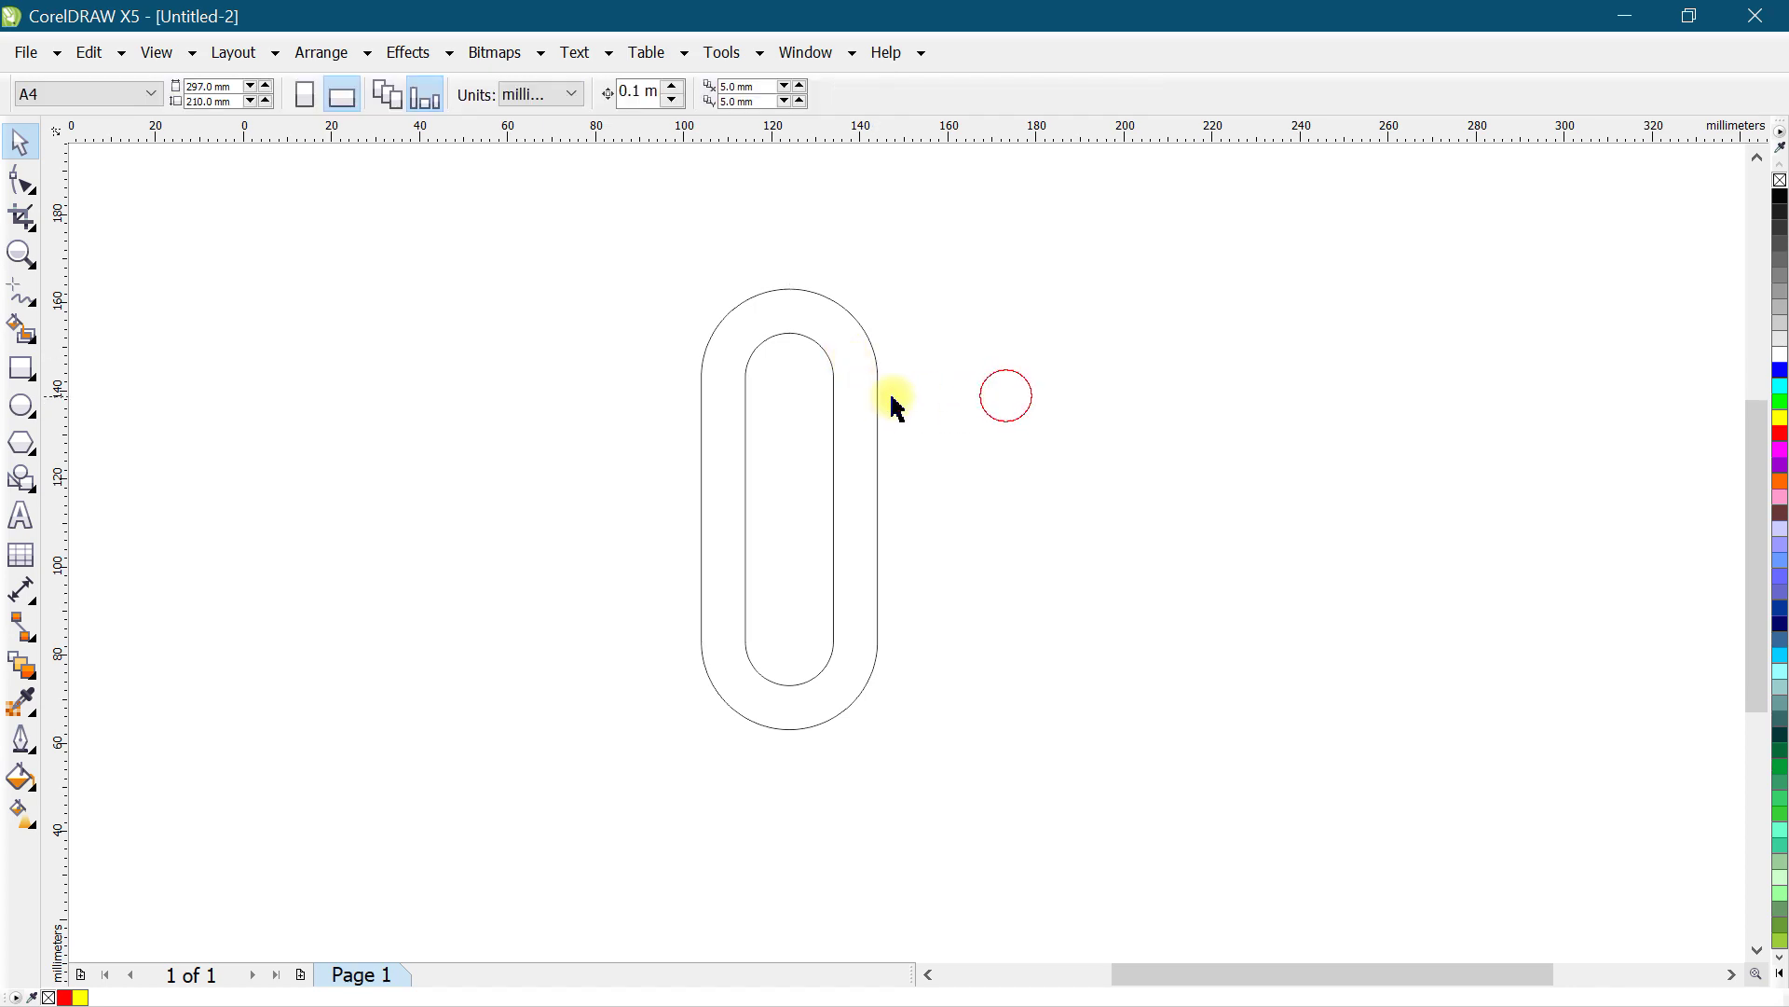
pyautogui.click(828, 327)
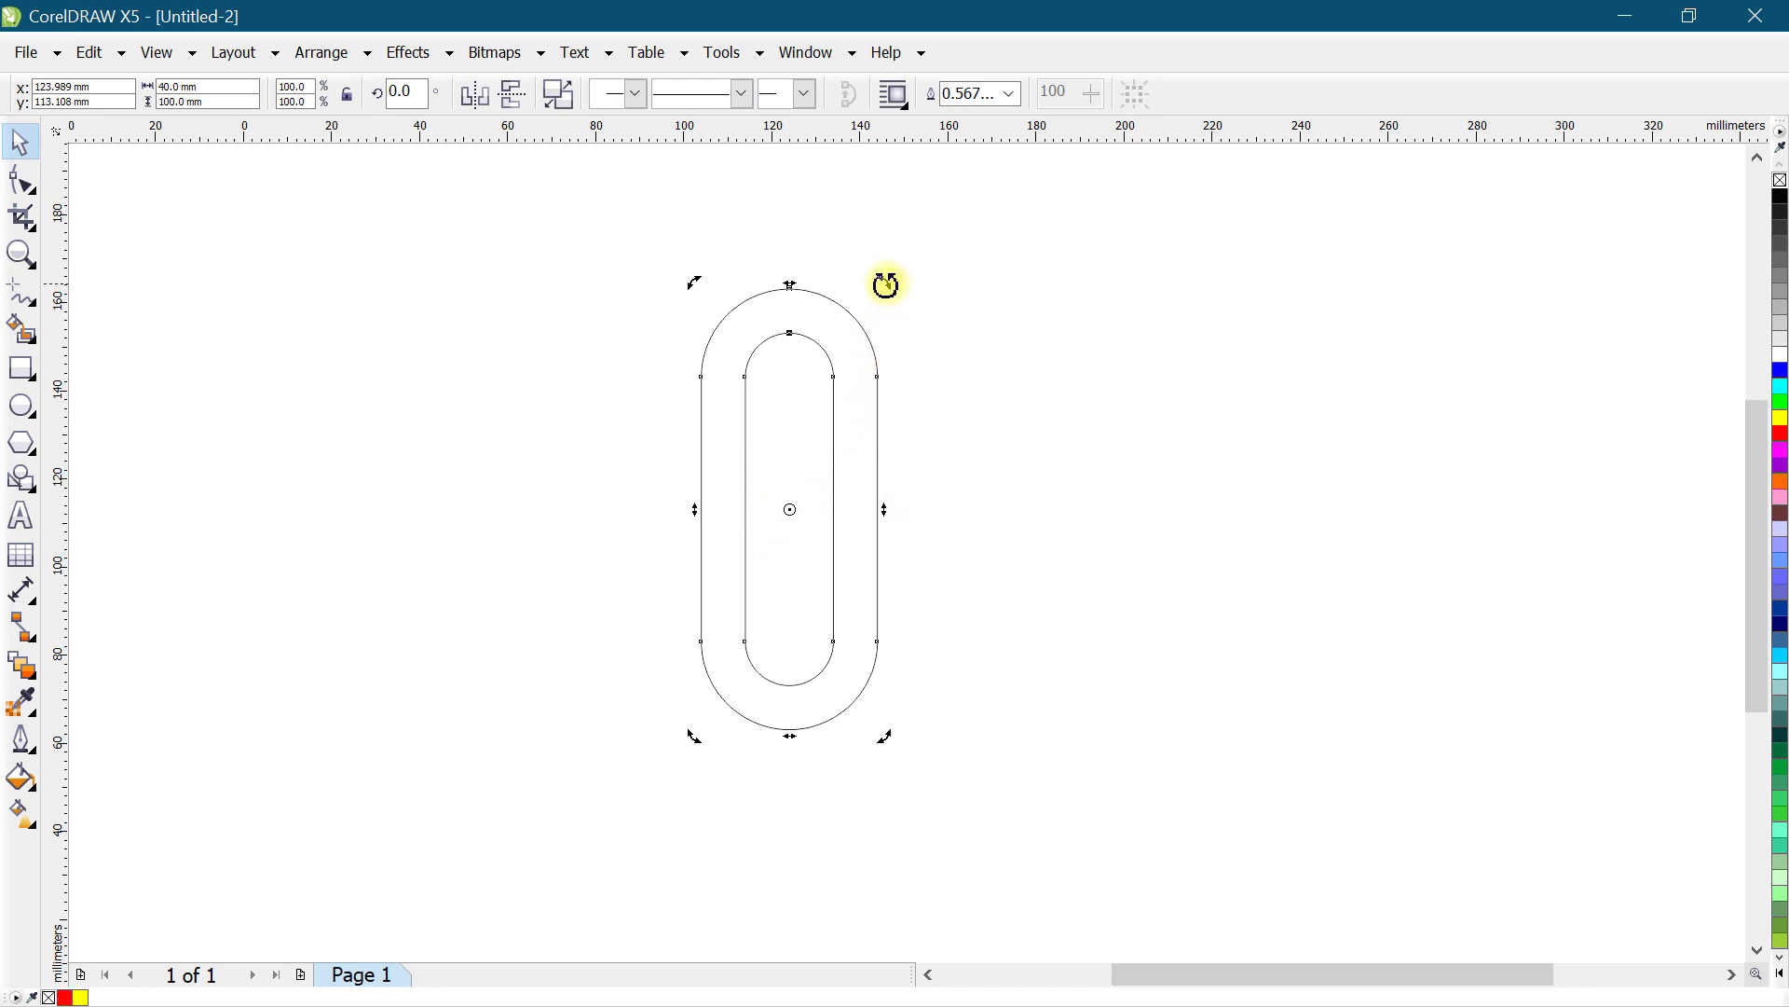
pyautogui.moveTo(886, 285)
pyautogui.mouseDown()
pyautogui.moveTo(1011, 589)
pyautogui.moveTo(1019, 535)
pyautogui.moveTo(1019, 606)
pyautogui.mouseUp()
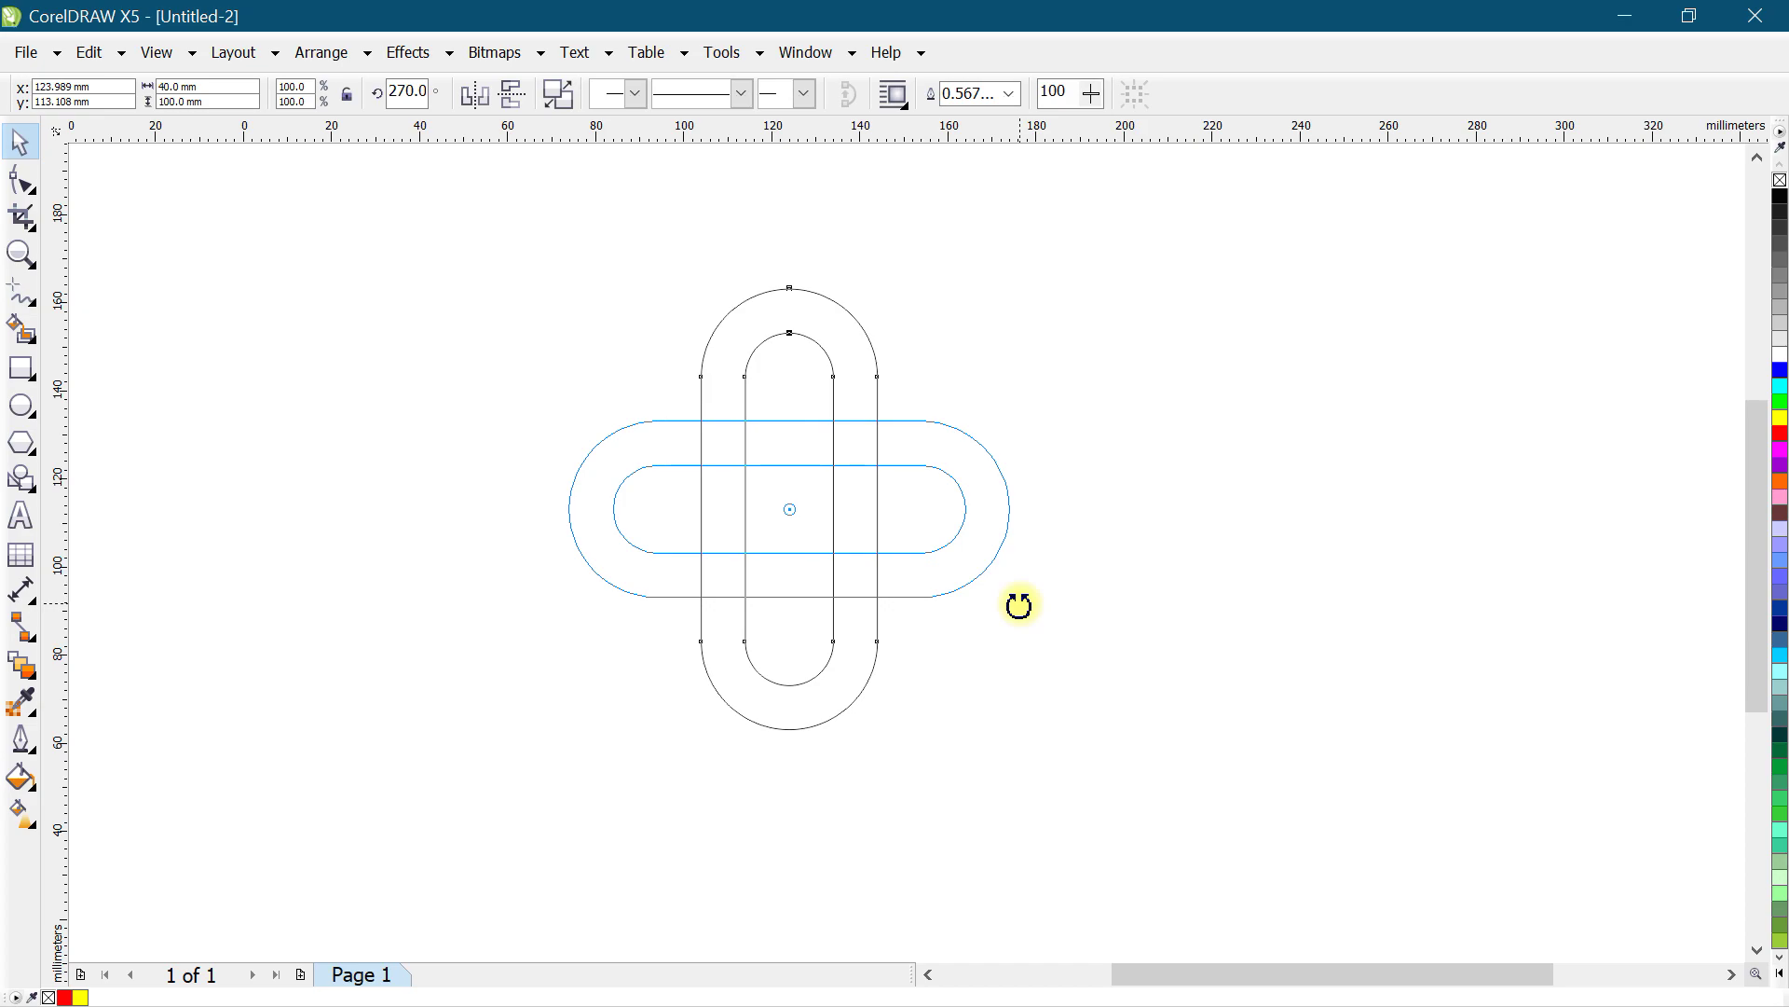
pyautogui.moveTo(1021, 606); pyautogui.dragTo(1020, 604)
pyautogui.scroll(2, 806, 494)
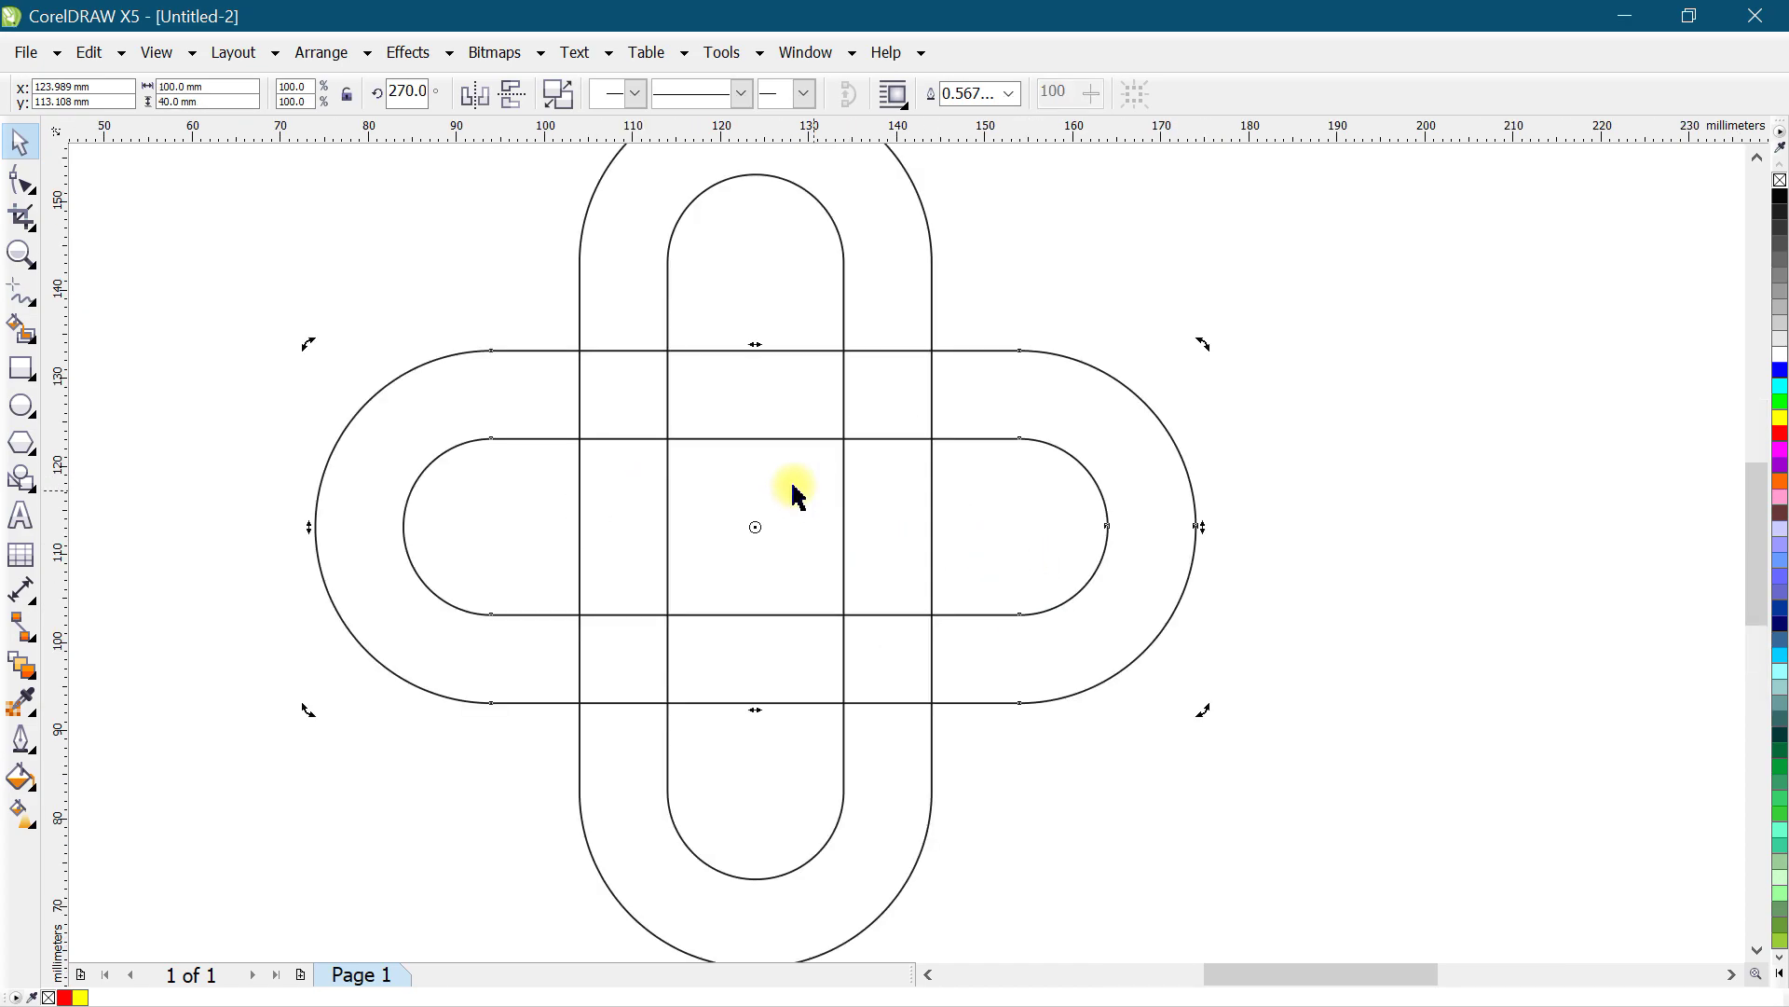
pyautogui.scroll(-2, 873, 523)
pyautogui.scroll(2, 873, 547)
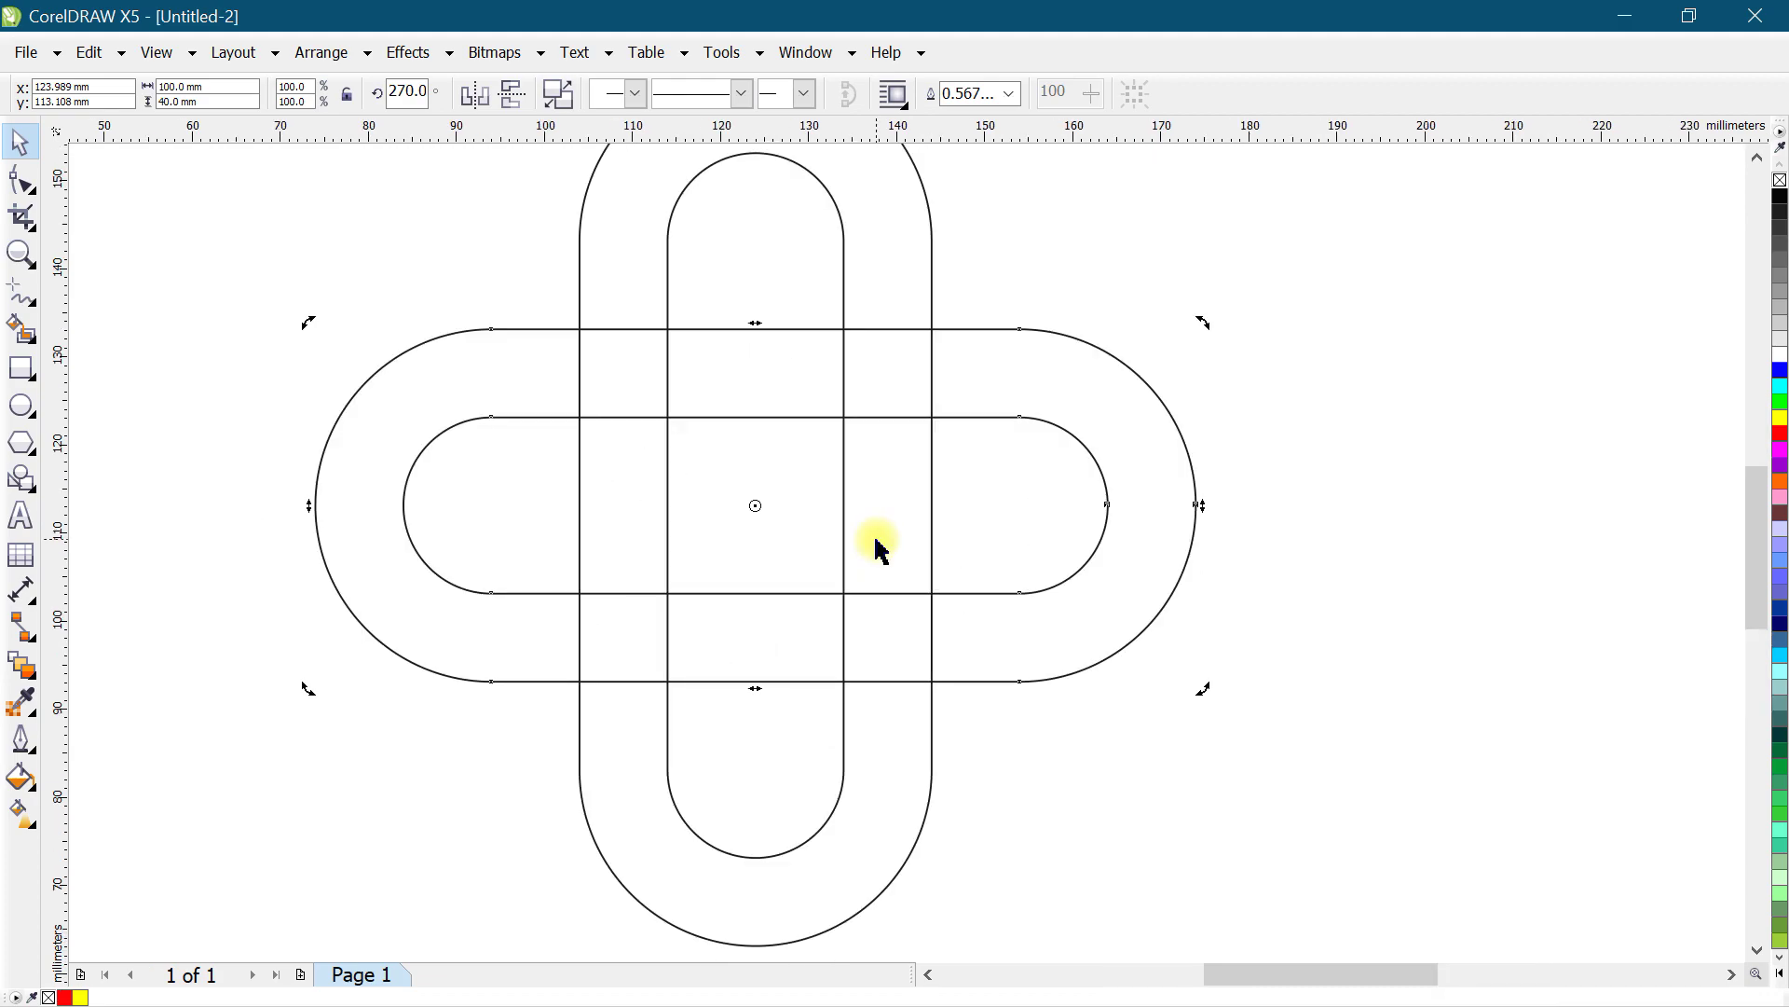
pyautogui.scroll(2, 873, 543)
pyautogui.scroll(-1, 783, 460)
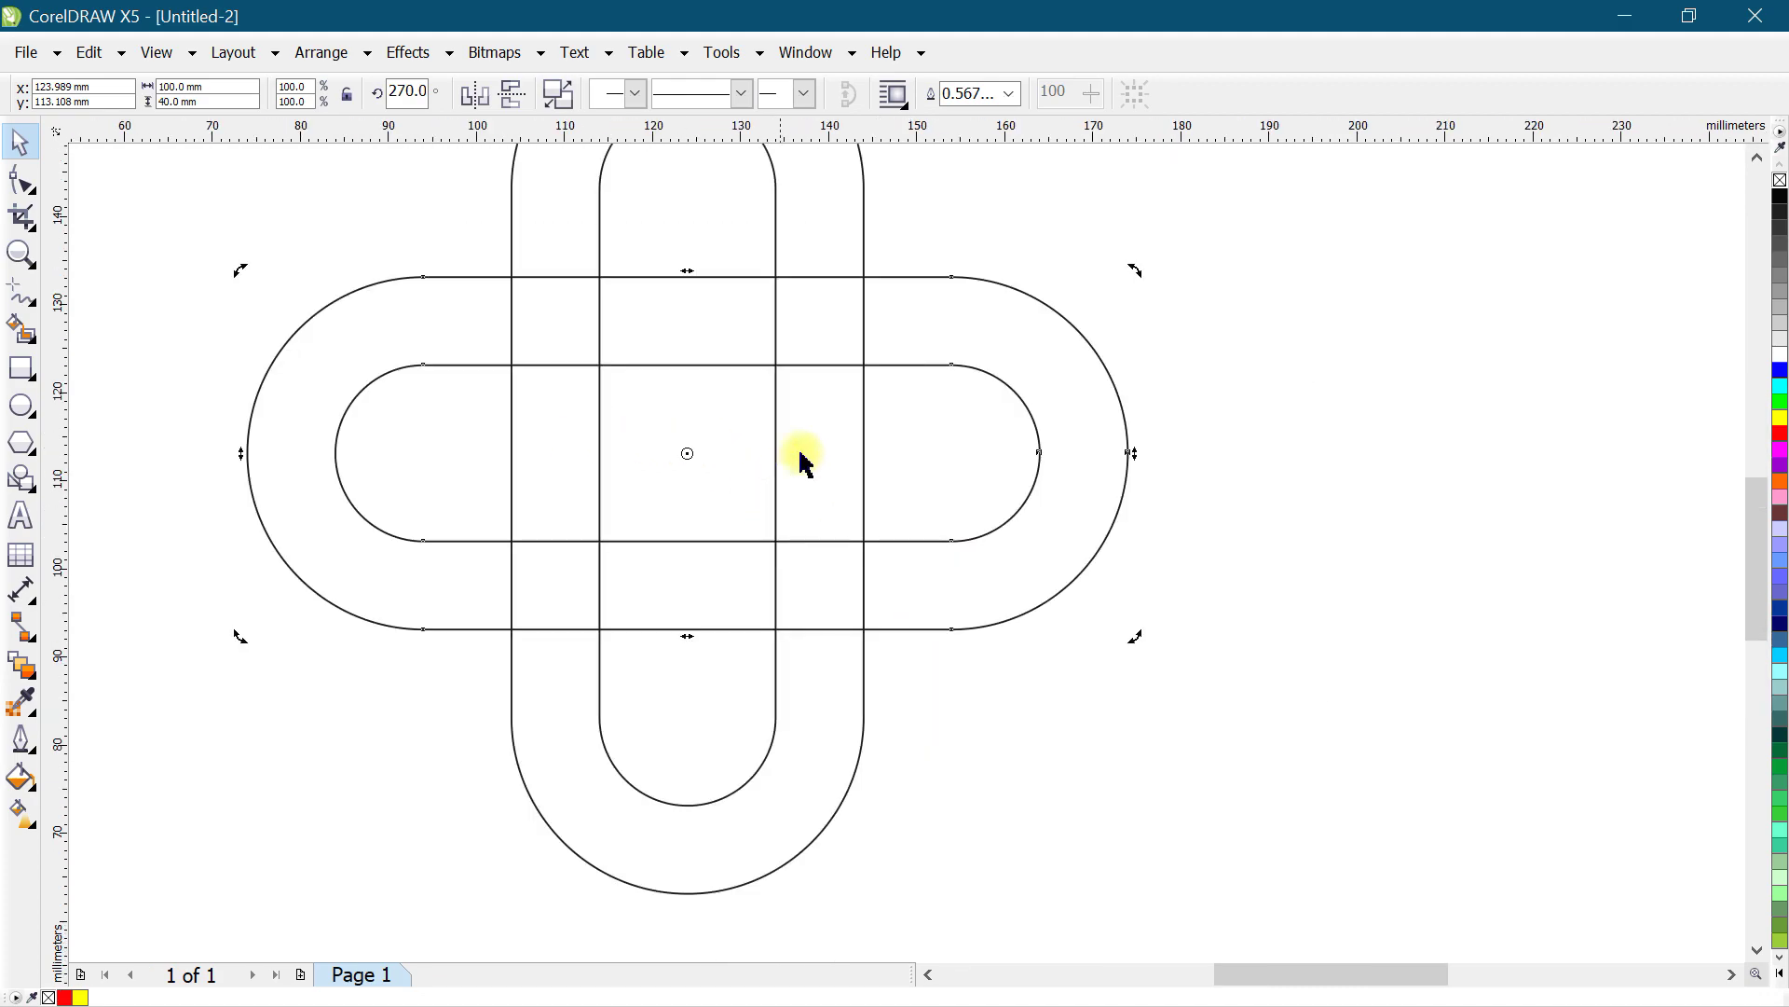
pyautogui.scroll(1, 851, 256)
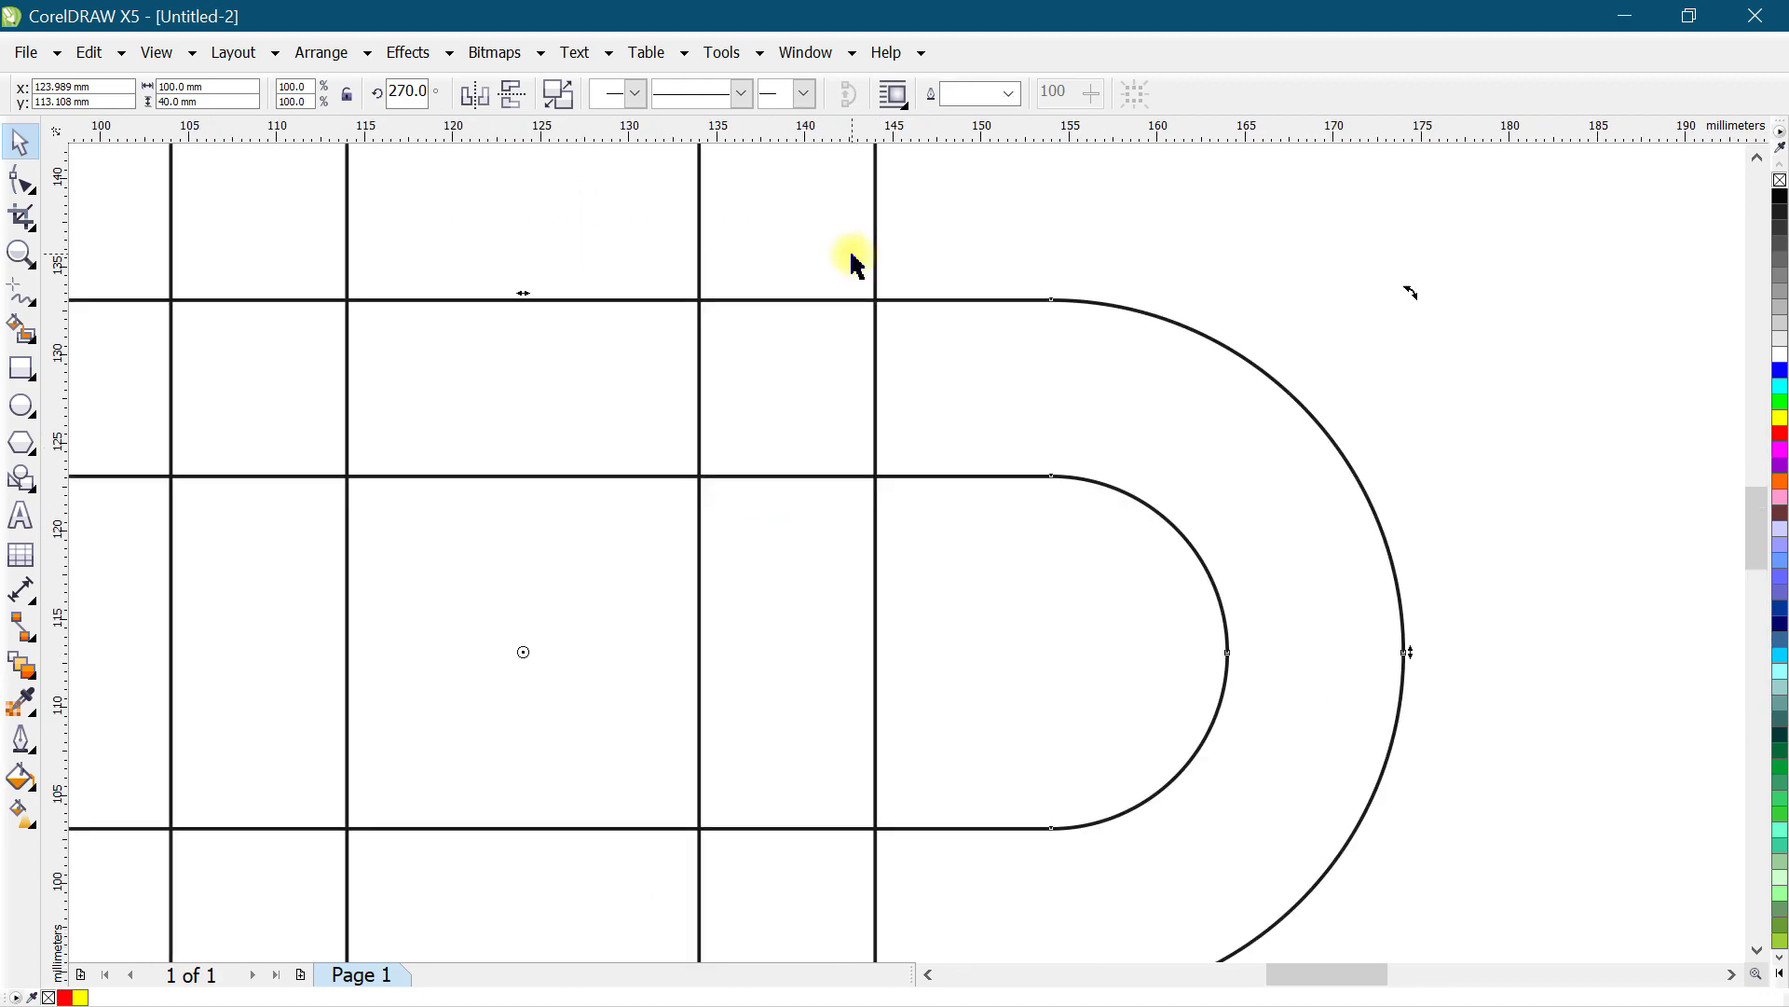
# Step: Draw a 10 × 10 mm square over the upper-right ring crossing
pyautogui.click(30, 363)
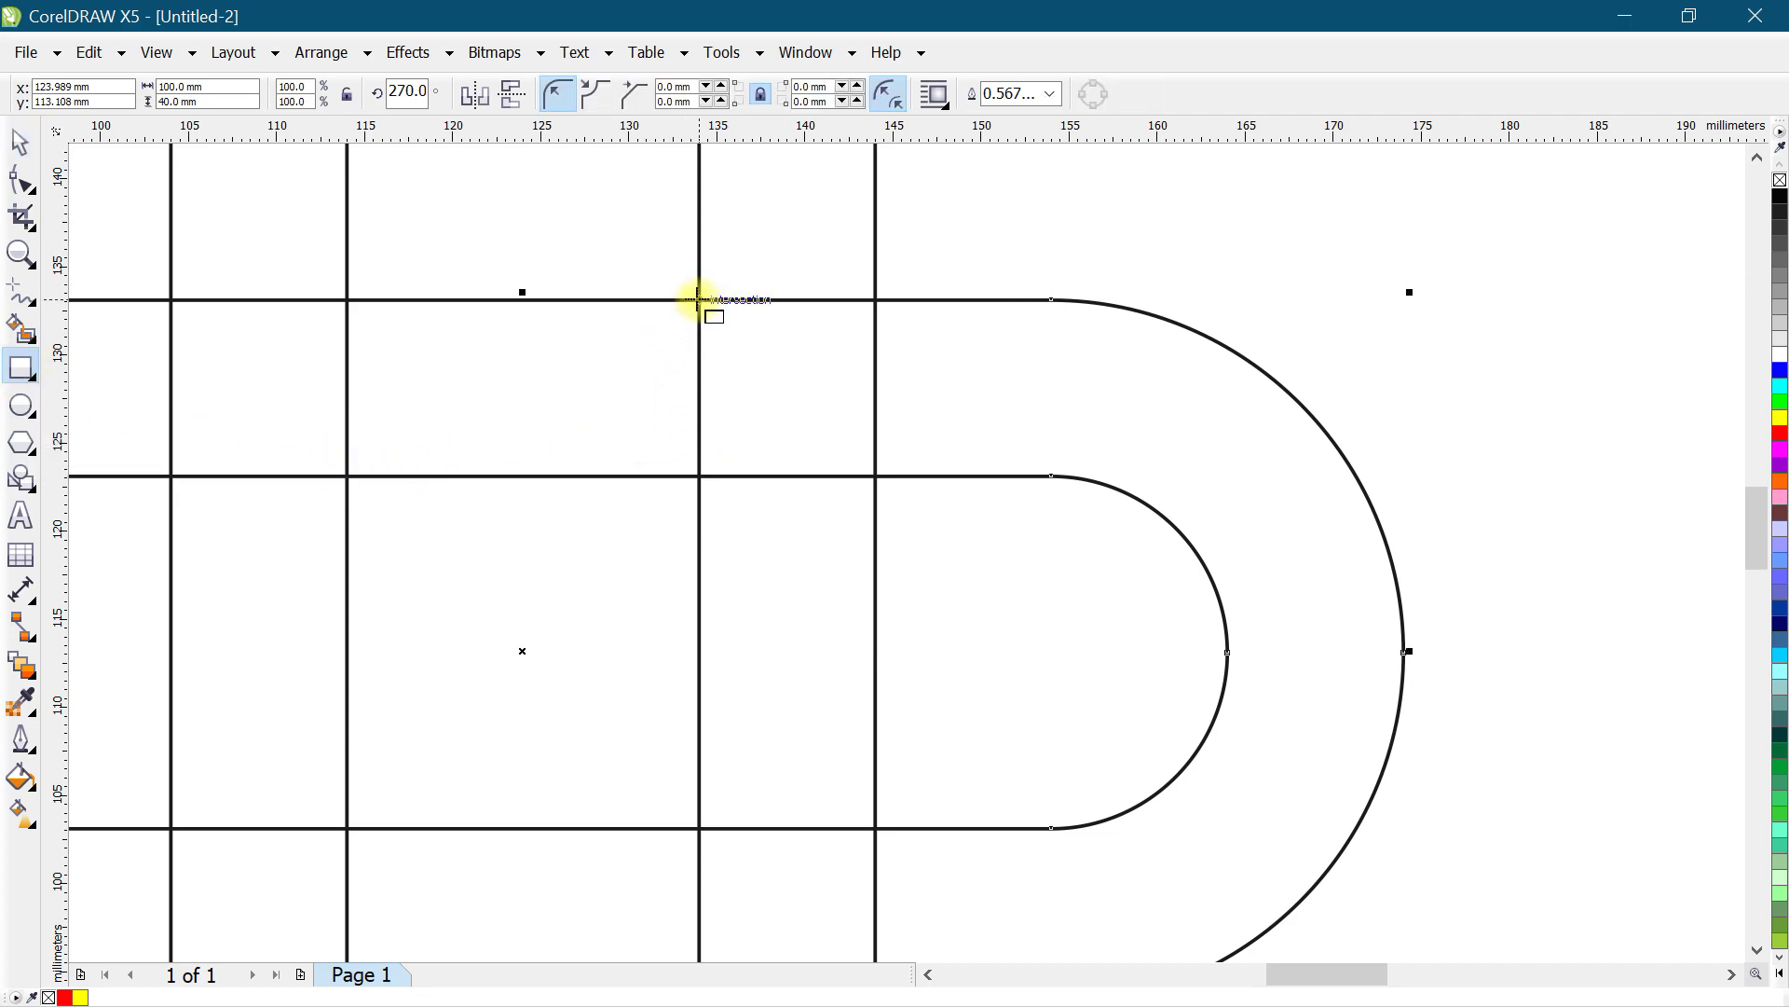
pyautogui.moveTo(698, 299); pyautogui.dragTo(869, 478)
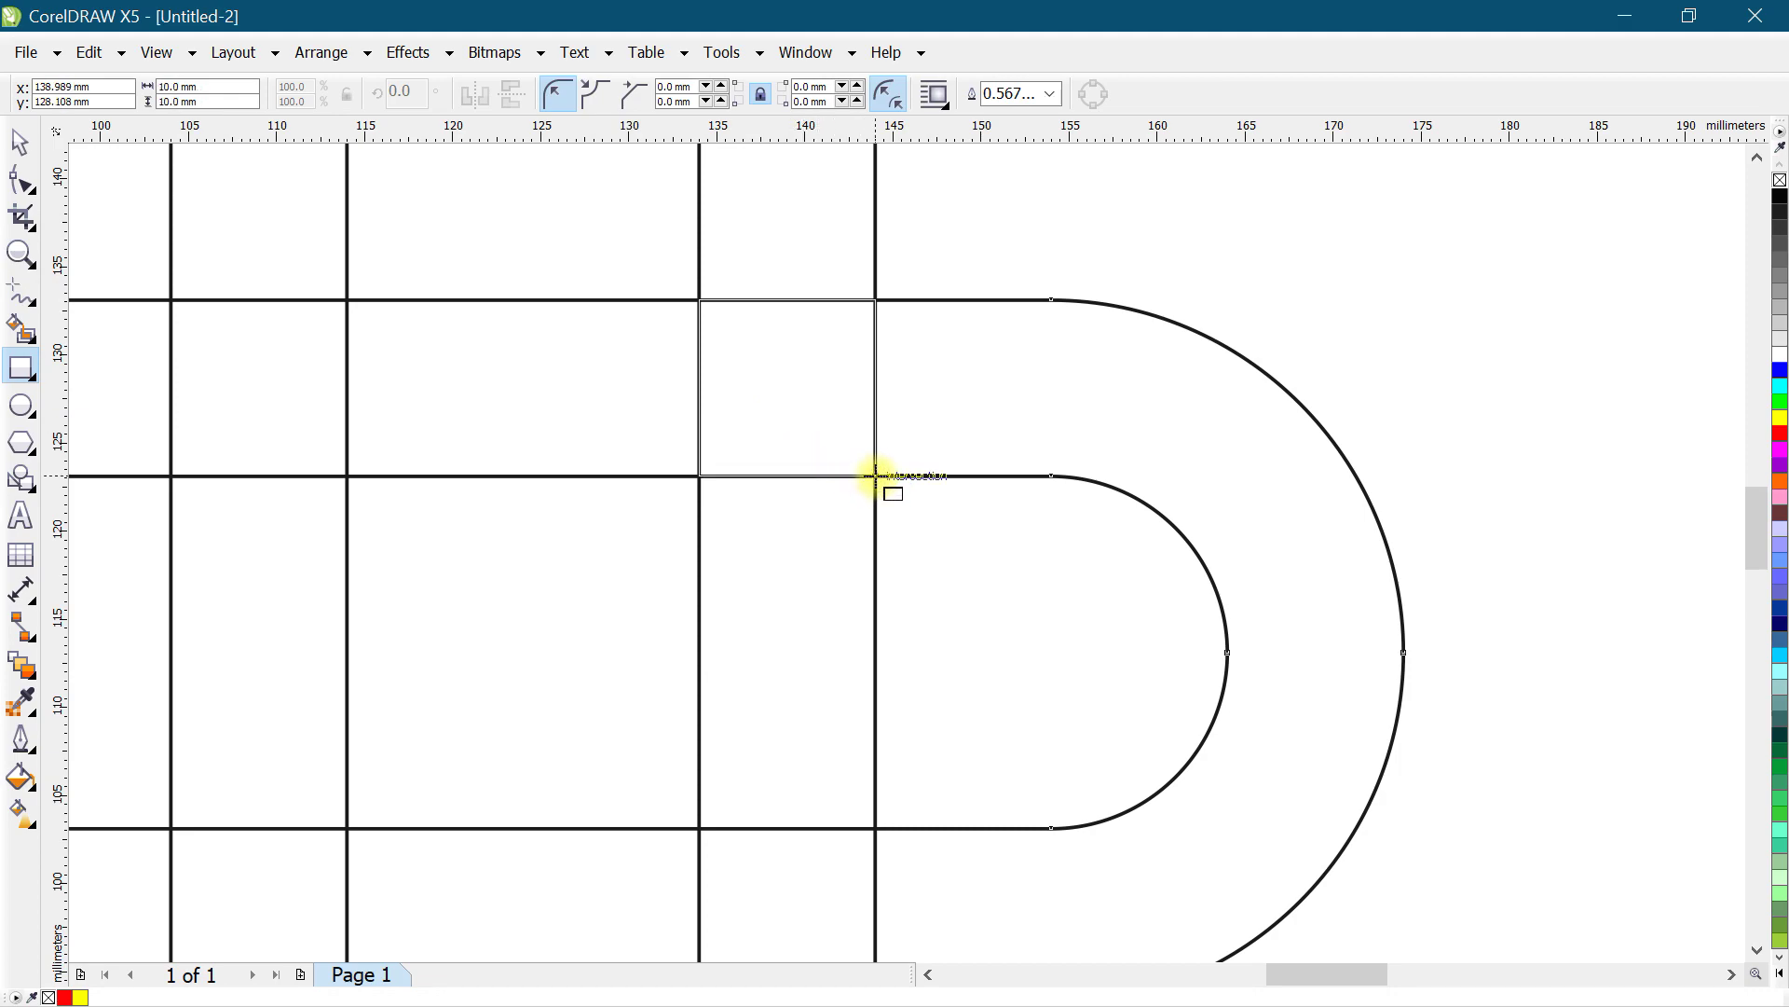
pyautogui.moveTo(875, 476); pyautogui.dragTo(875, 476)
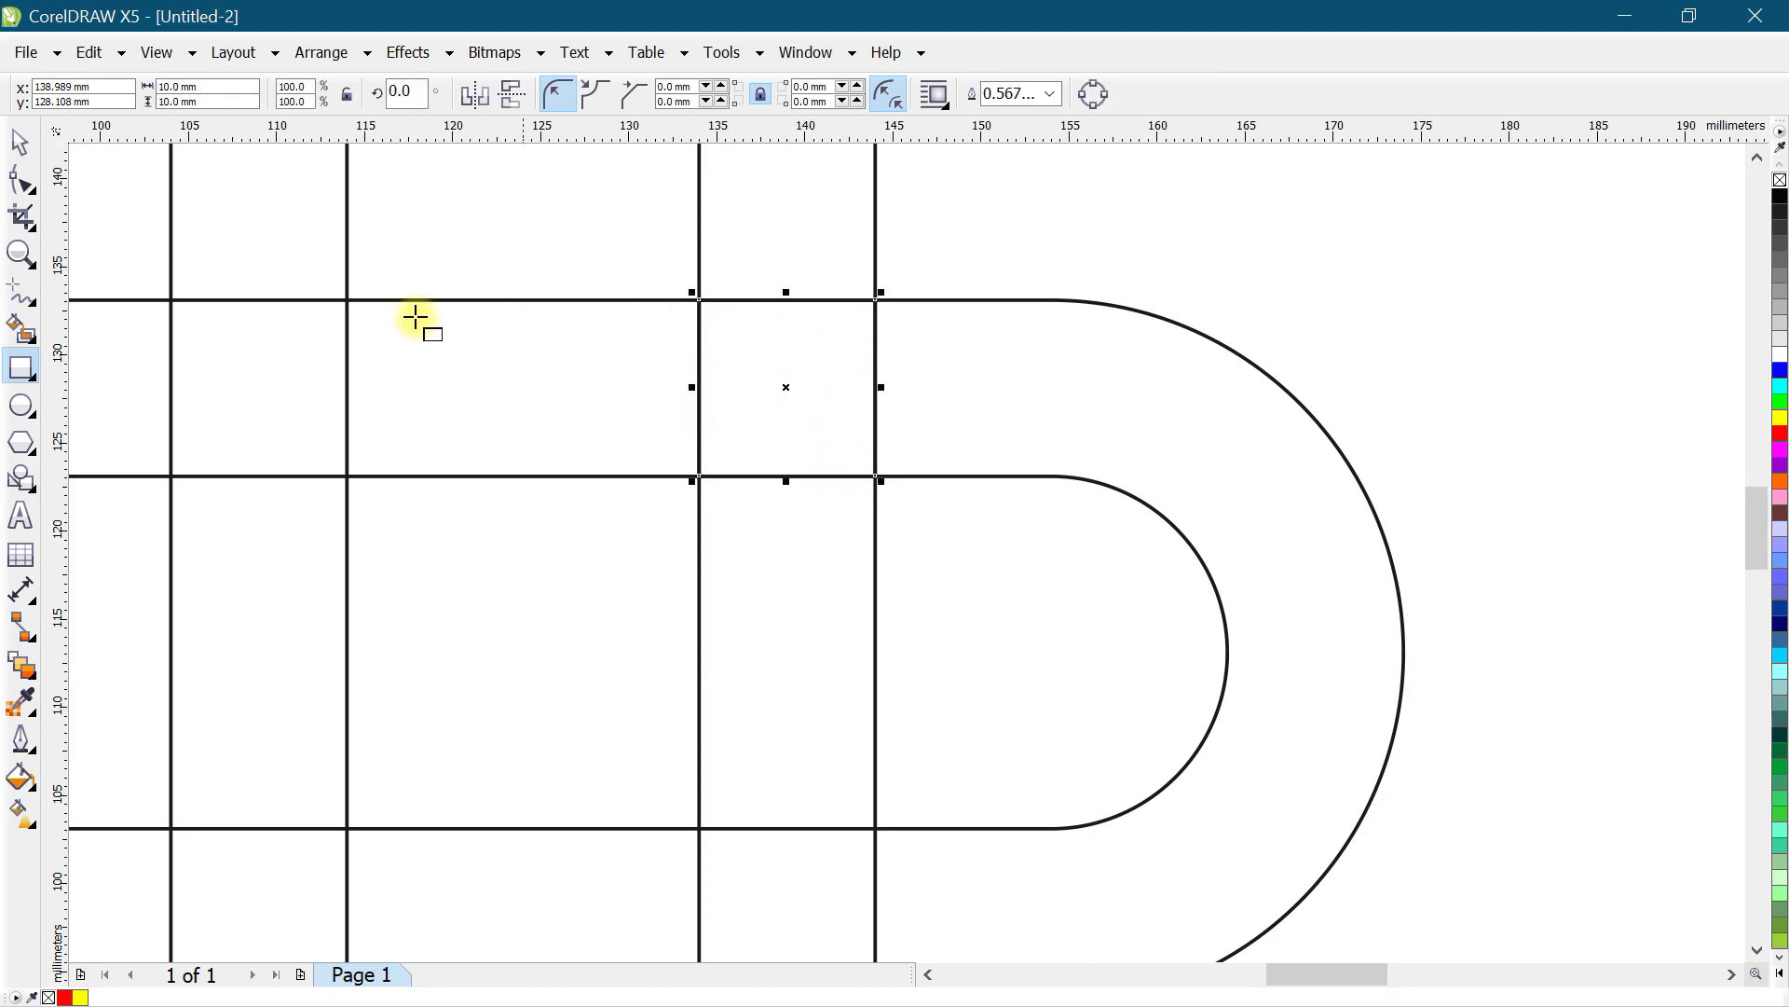
# Step: Resize the square to 12 × 12 mm
pyautogui.doubleClick(180, 85)
pyautogui.scroll(-1, 839, 396)
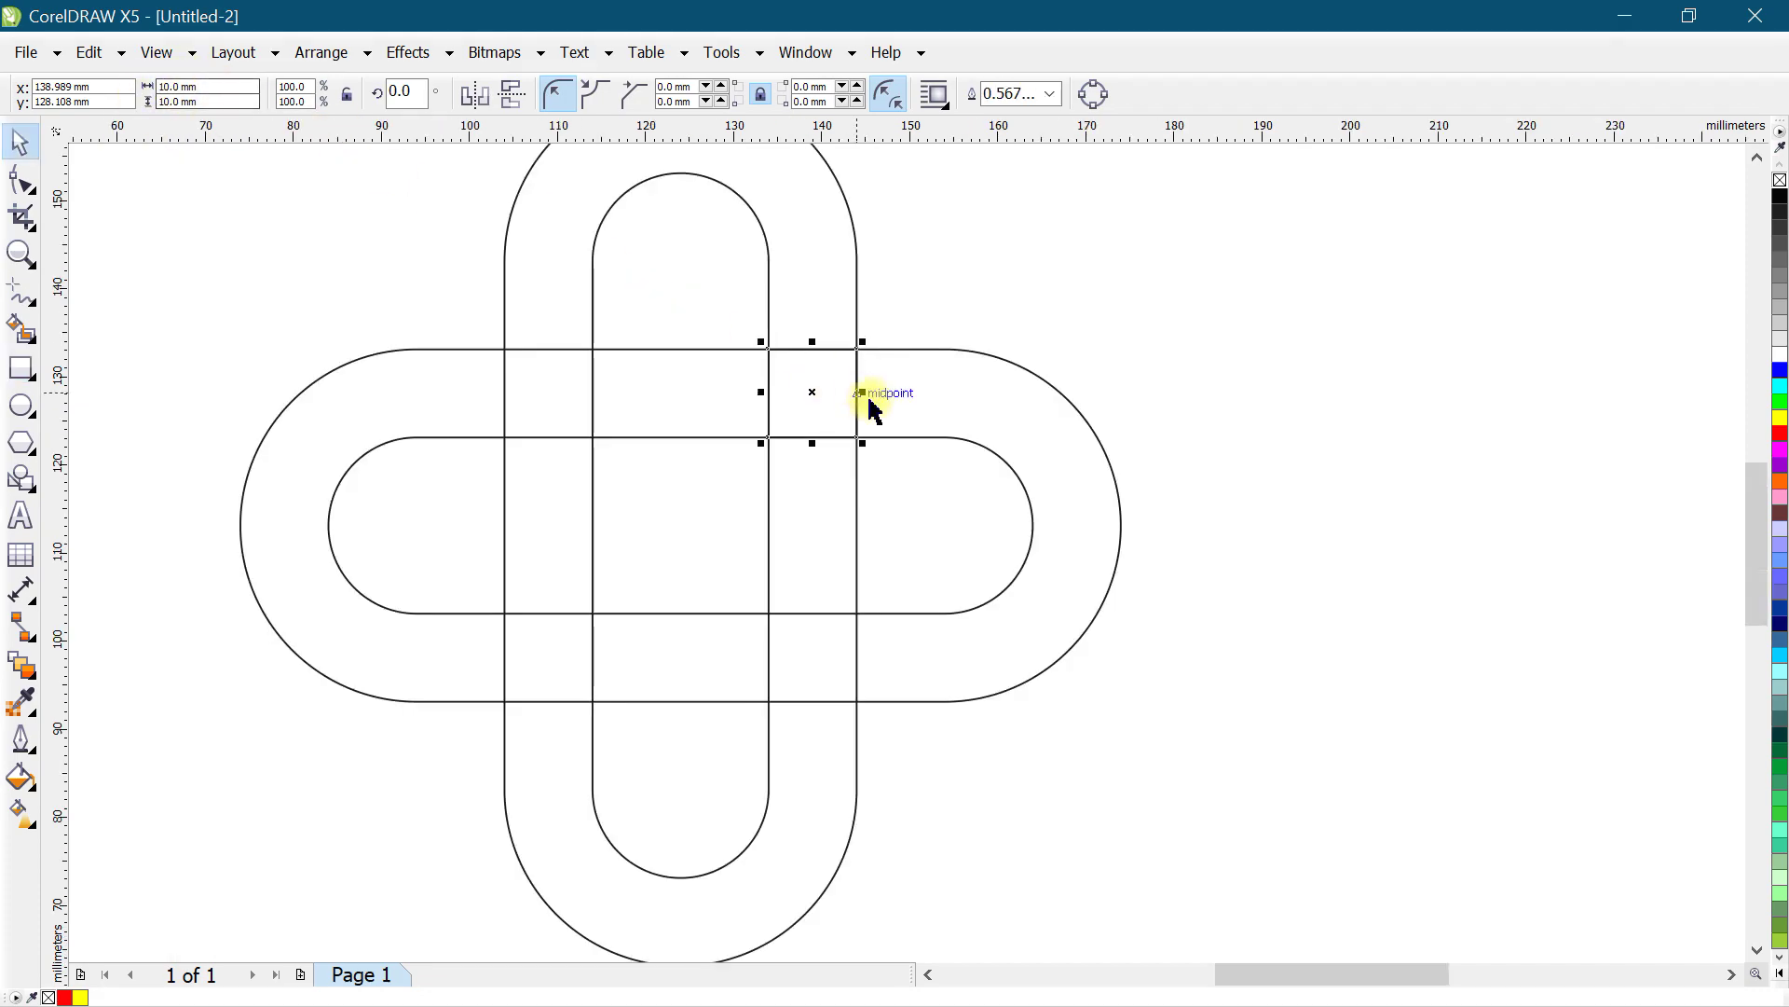
pyautogui.doubleClick(180, 87)
pyautogui.write('12mm')
pyautogui.press('Tab')
pyautogui.write('1')
pyautogui.press('Return')
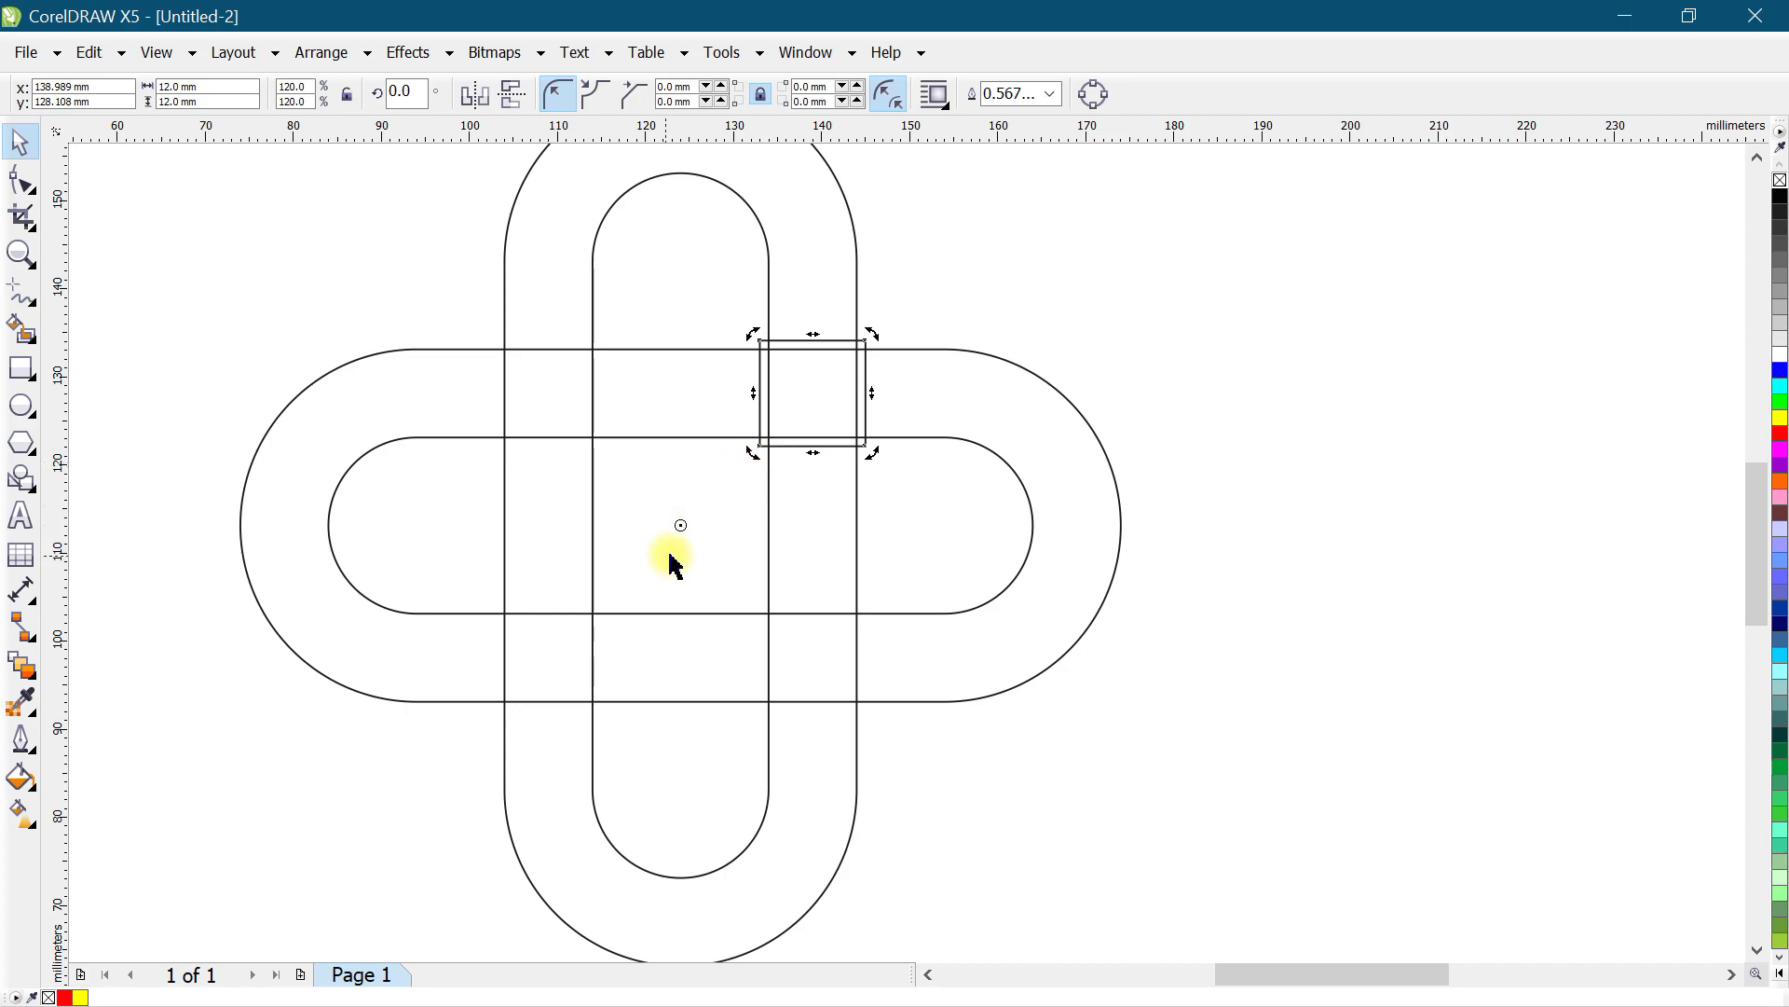
# Step: Rotate-copy the square 90° onto the left crossing and repeat with Ctrl+R for the others
pyautogui.click(156, 52)
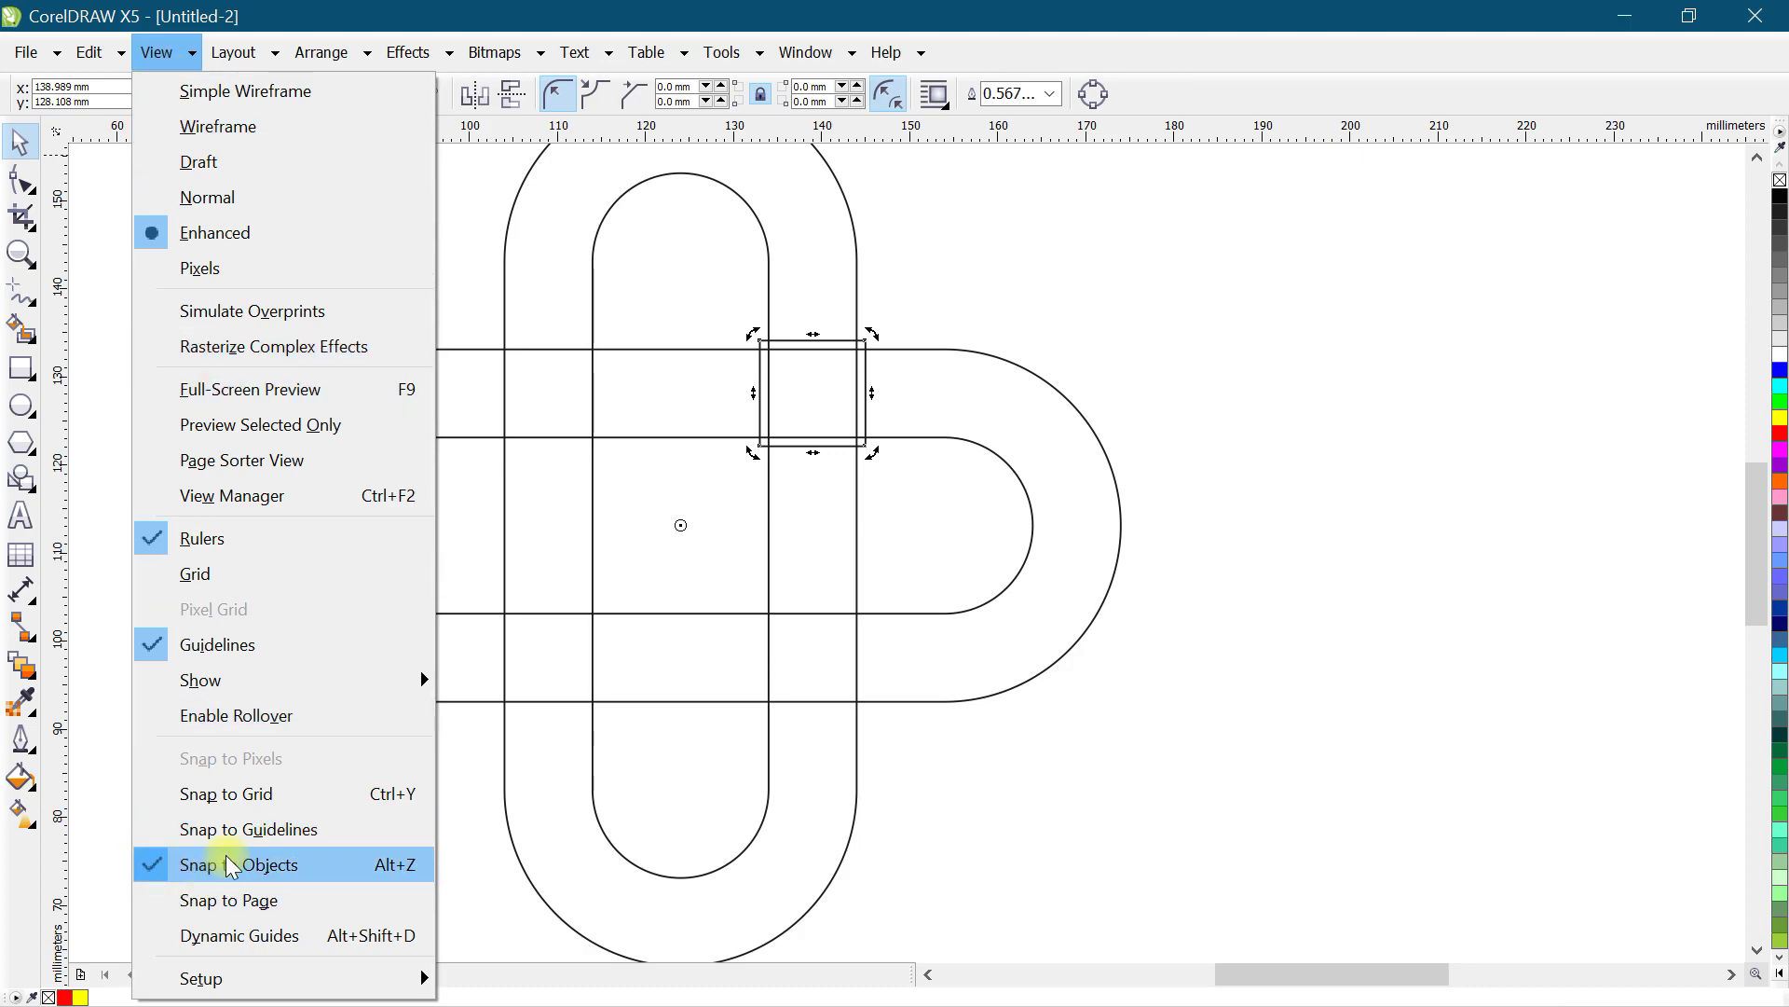
pyautogui.click(796, 361)
pyautogui.click(854, 352)
pyautogui.moveTo(874, 331); pyautogui.dragTo(517, 338)
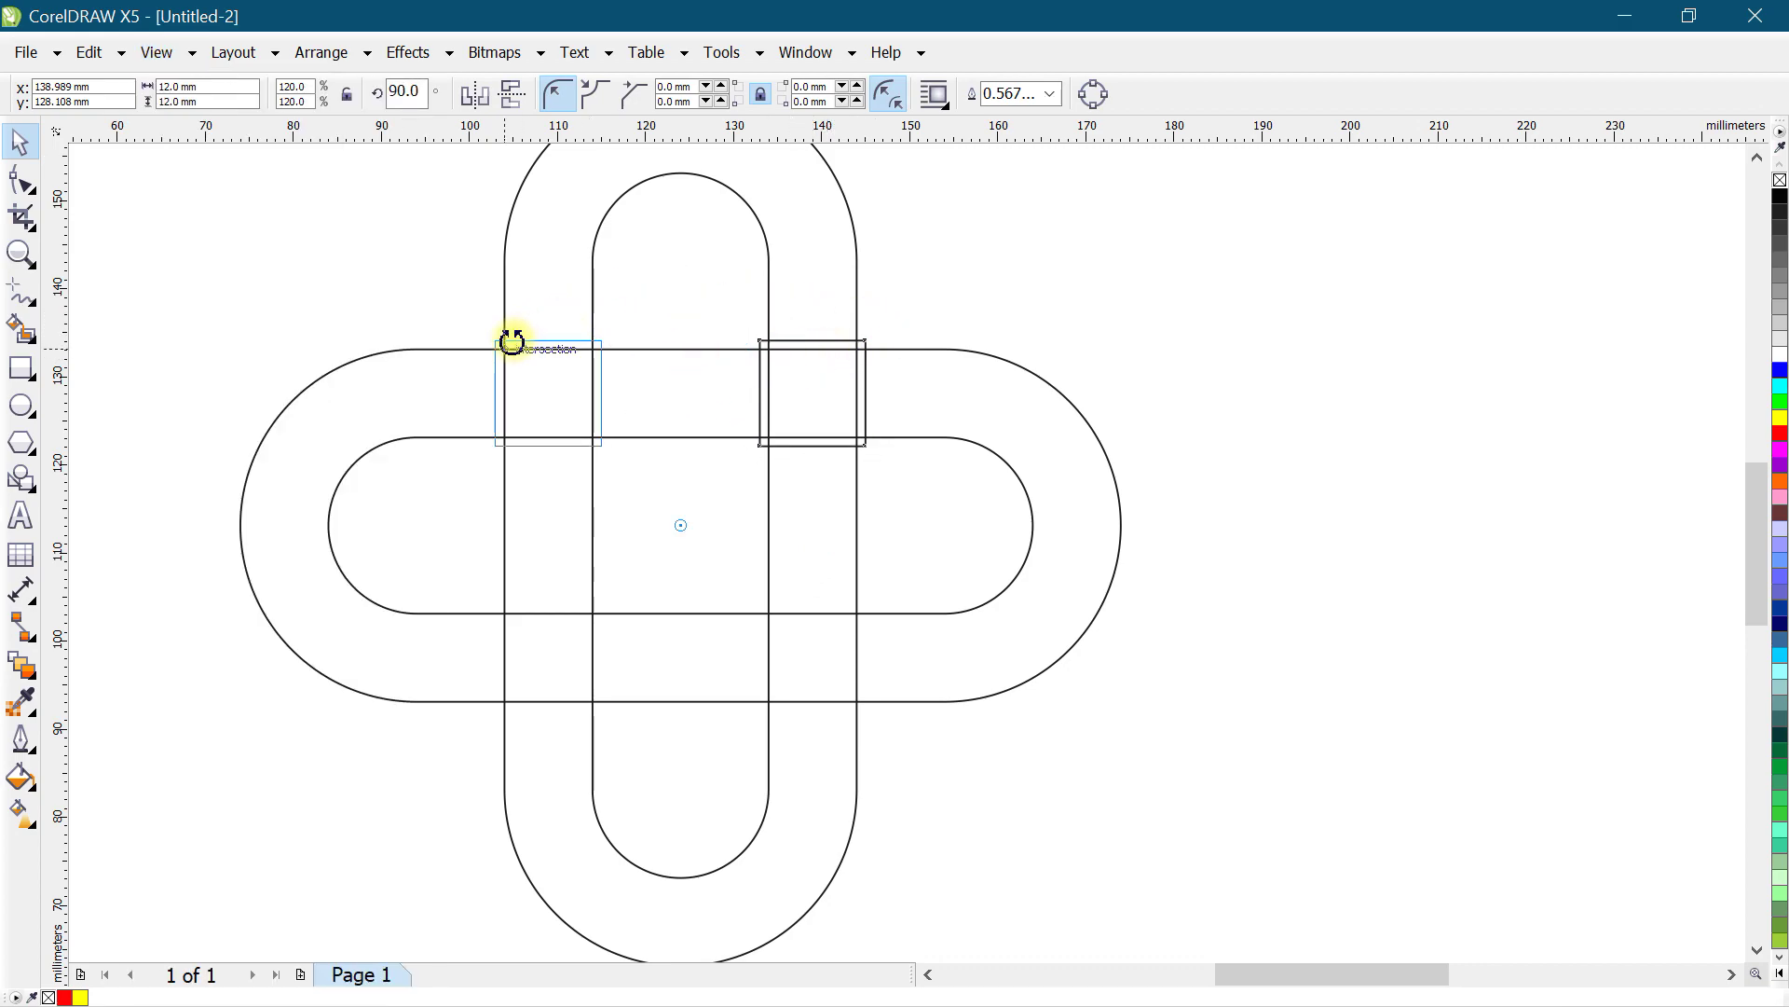
pyautogui.moveTo(513, 342); pyautogui.dragTo(536, 359)
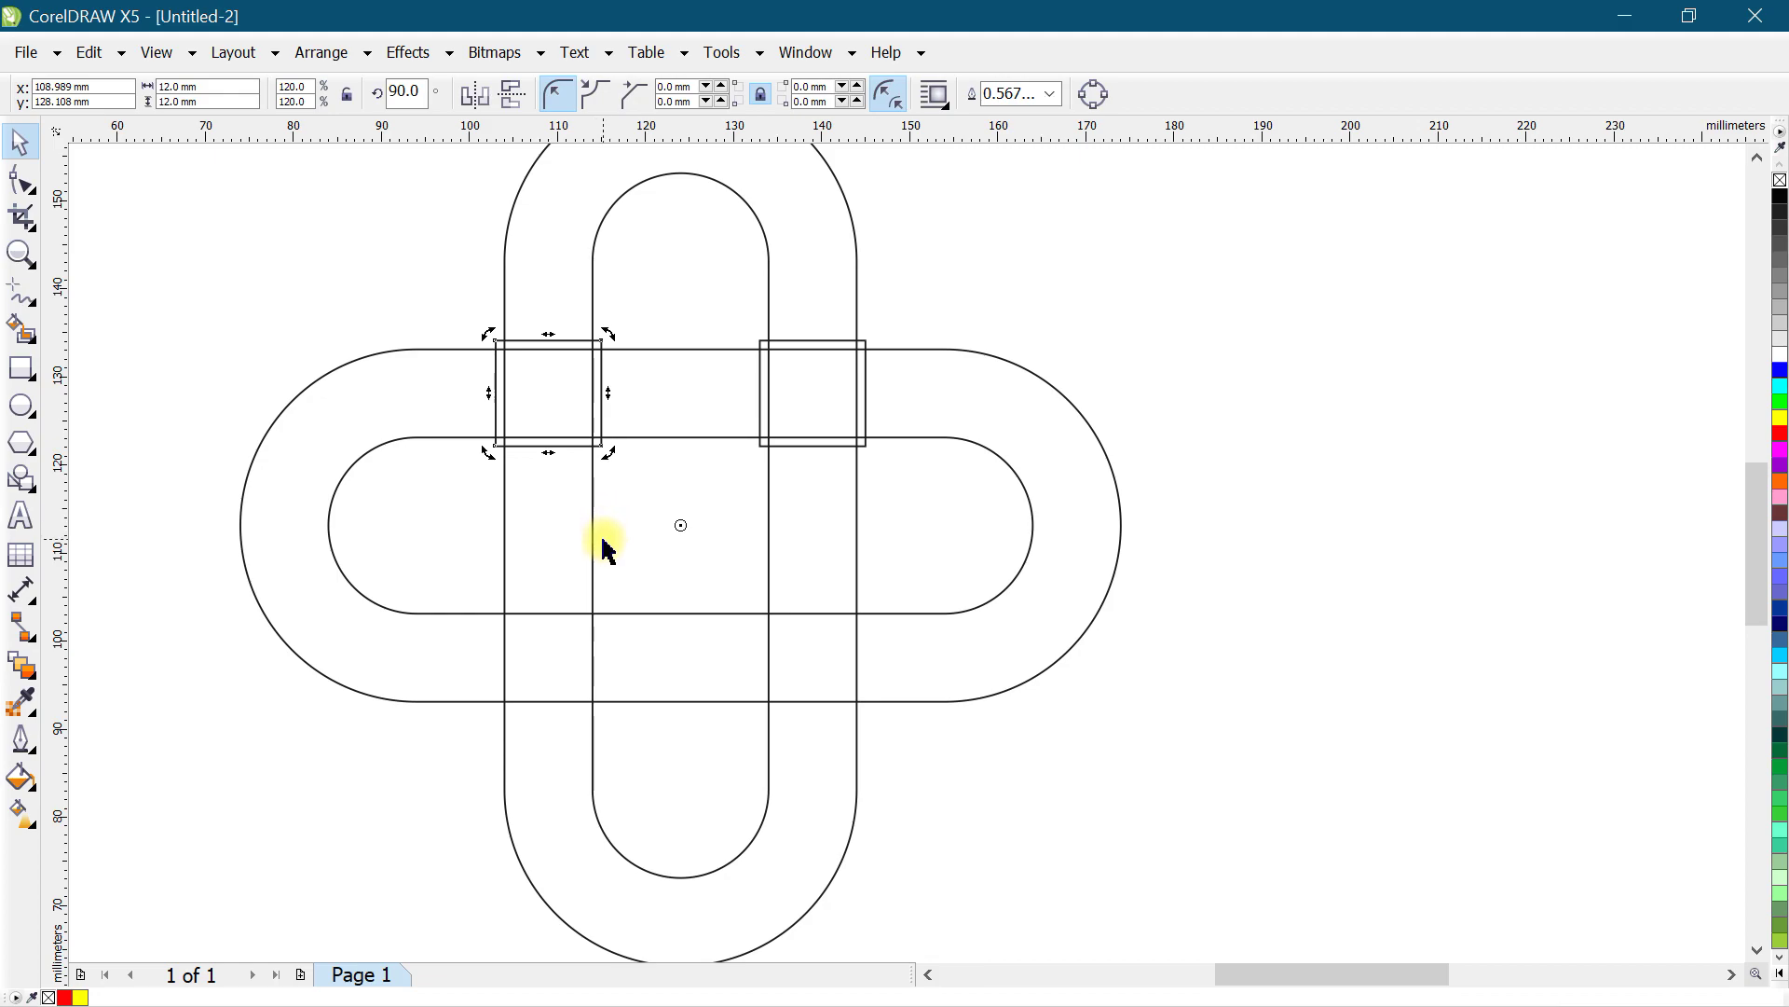
pyautogui.hotkey('ctrl', 'r')
pyautogui.hotkey('ctrl', 'r')
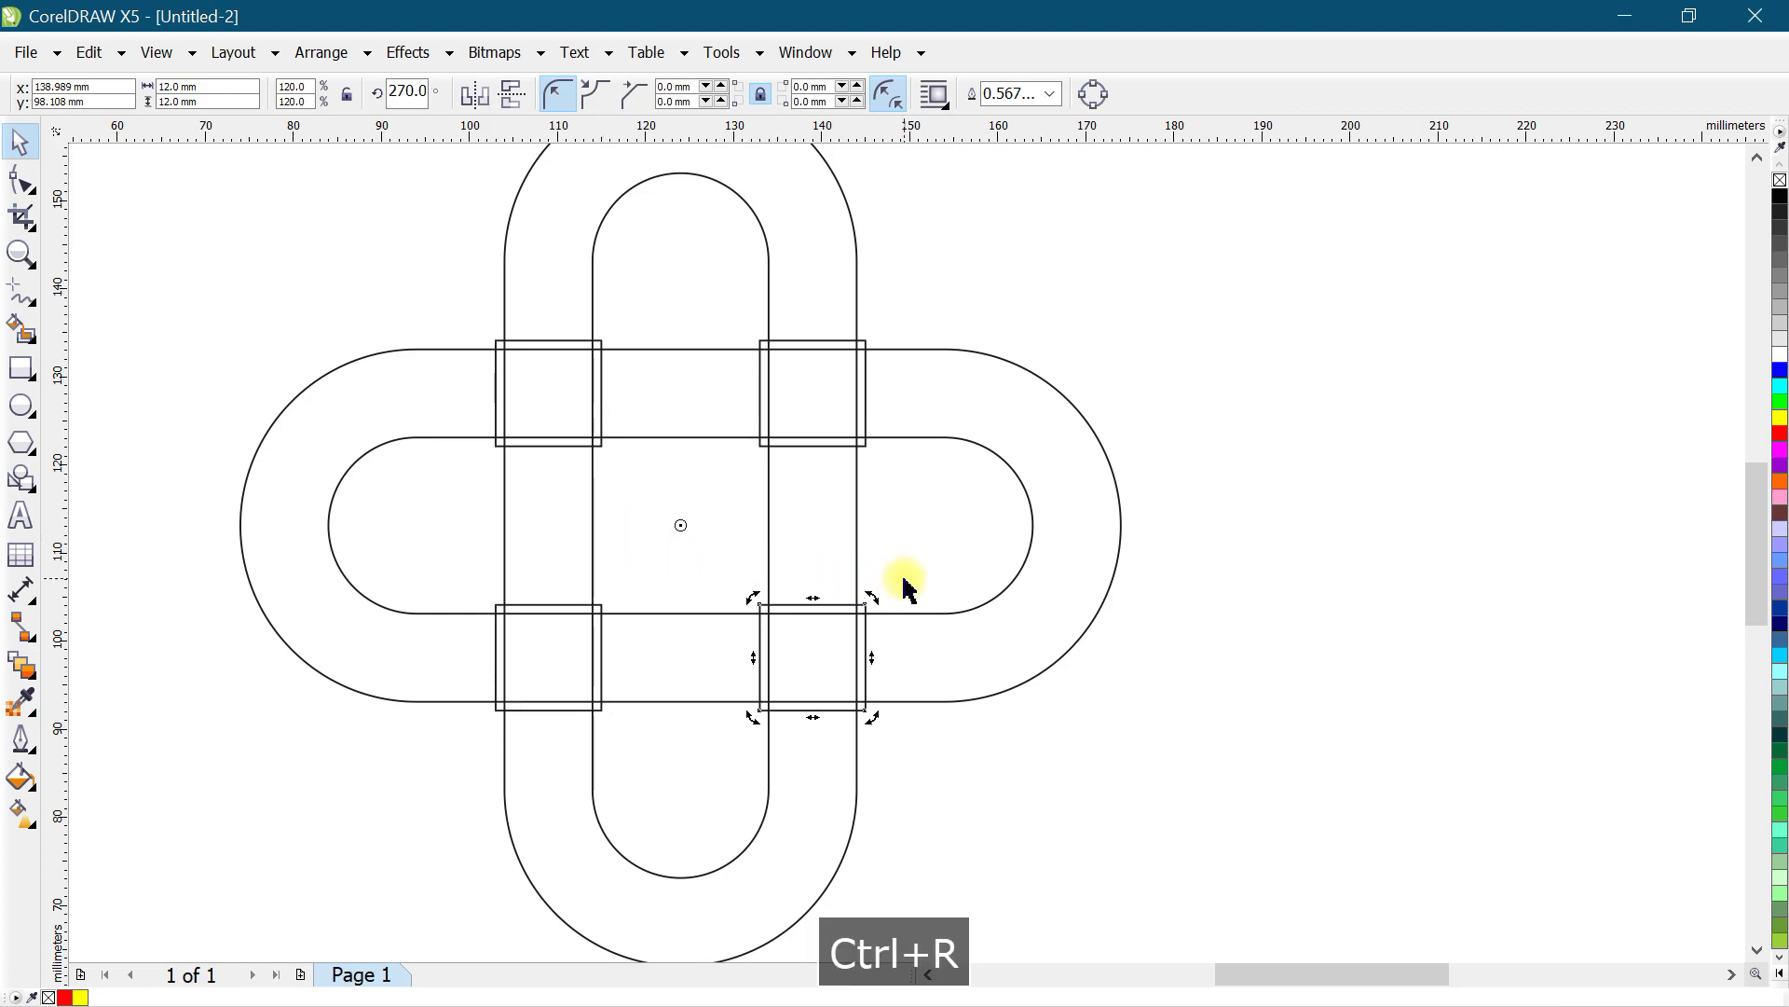
# Step: Cut the lower-right and upper-left squares out of the vertical oval
pyautogui.click(1088, 308)
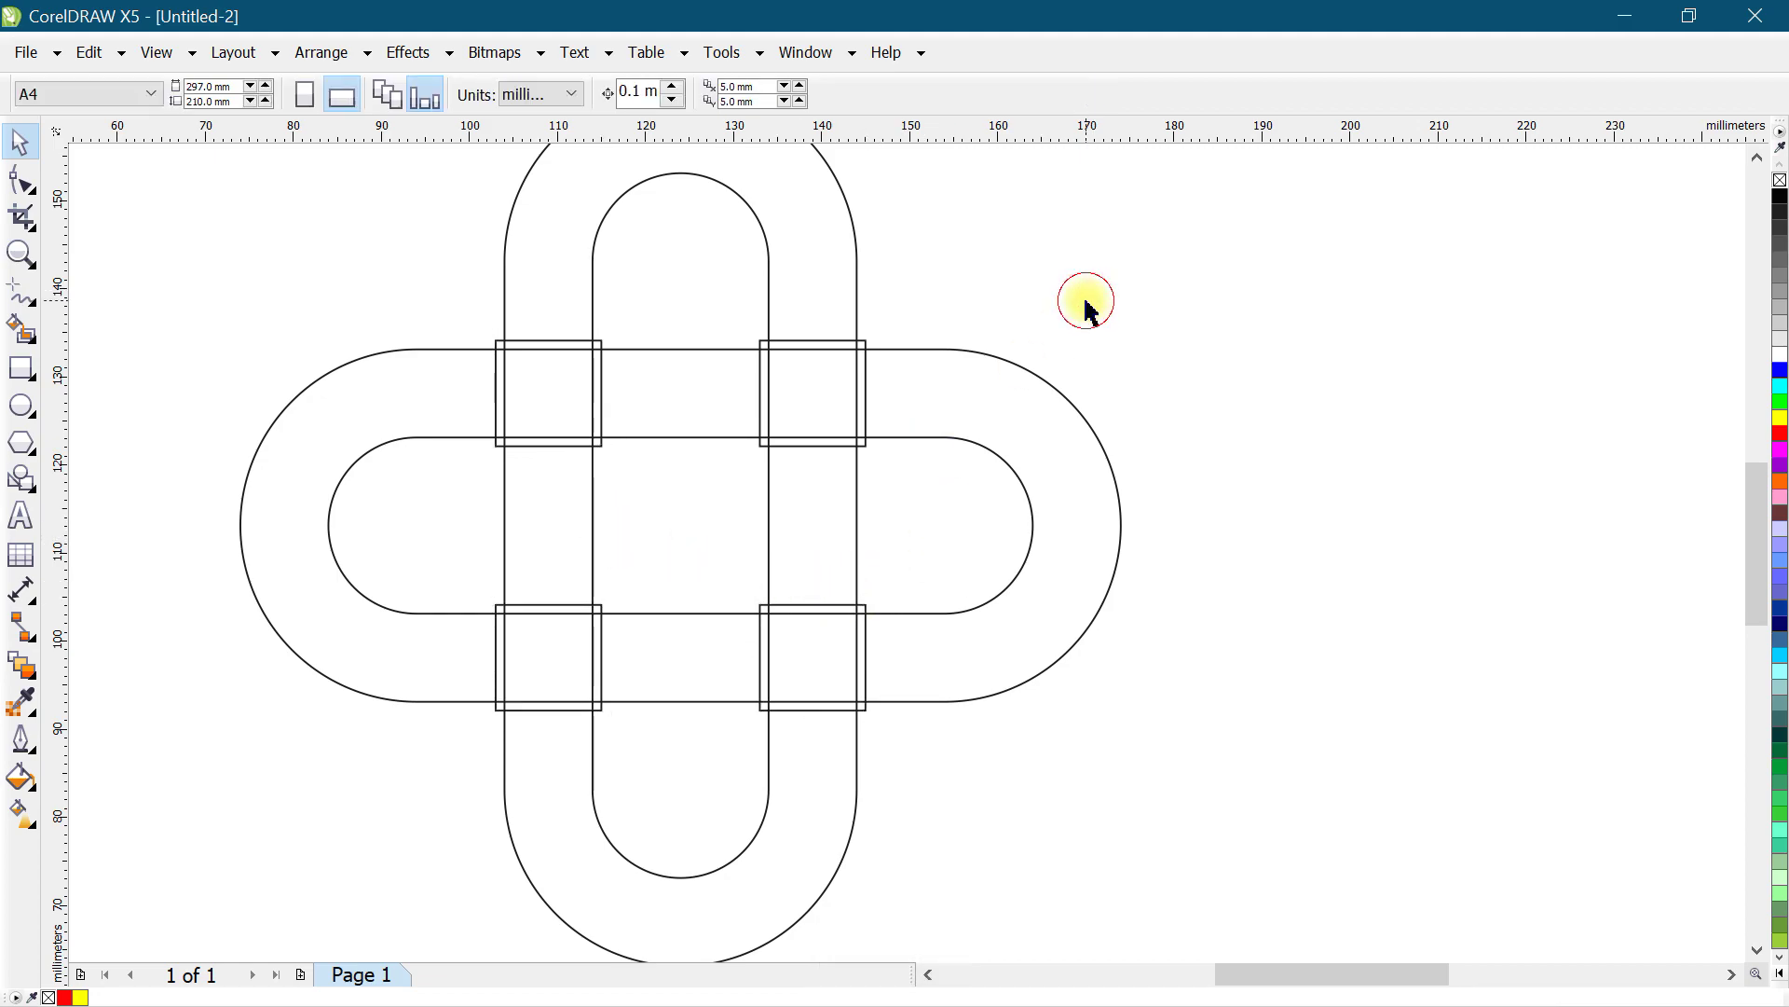
pyautogui.click(827, 614)
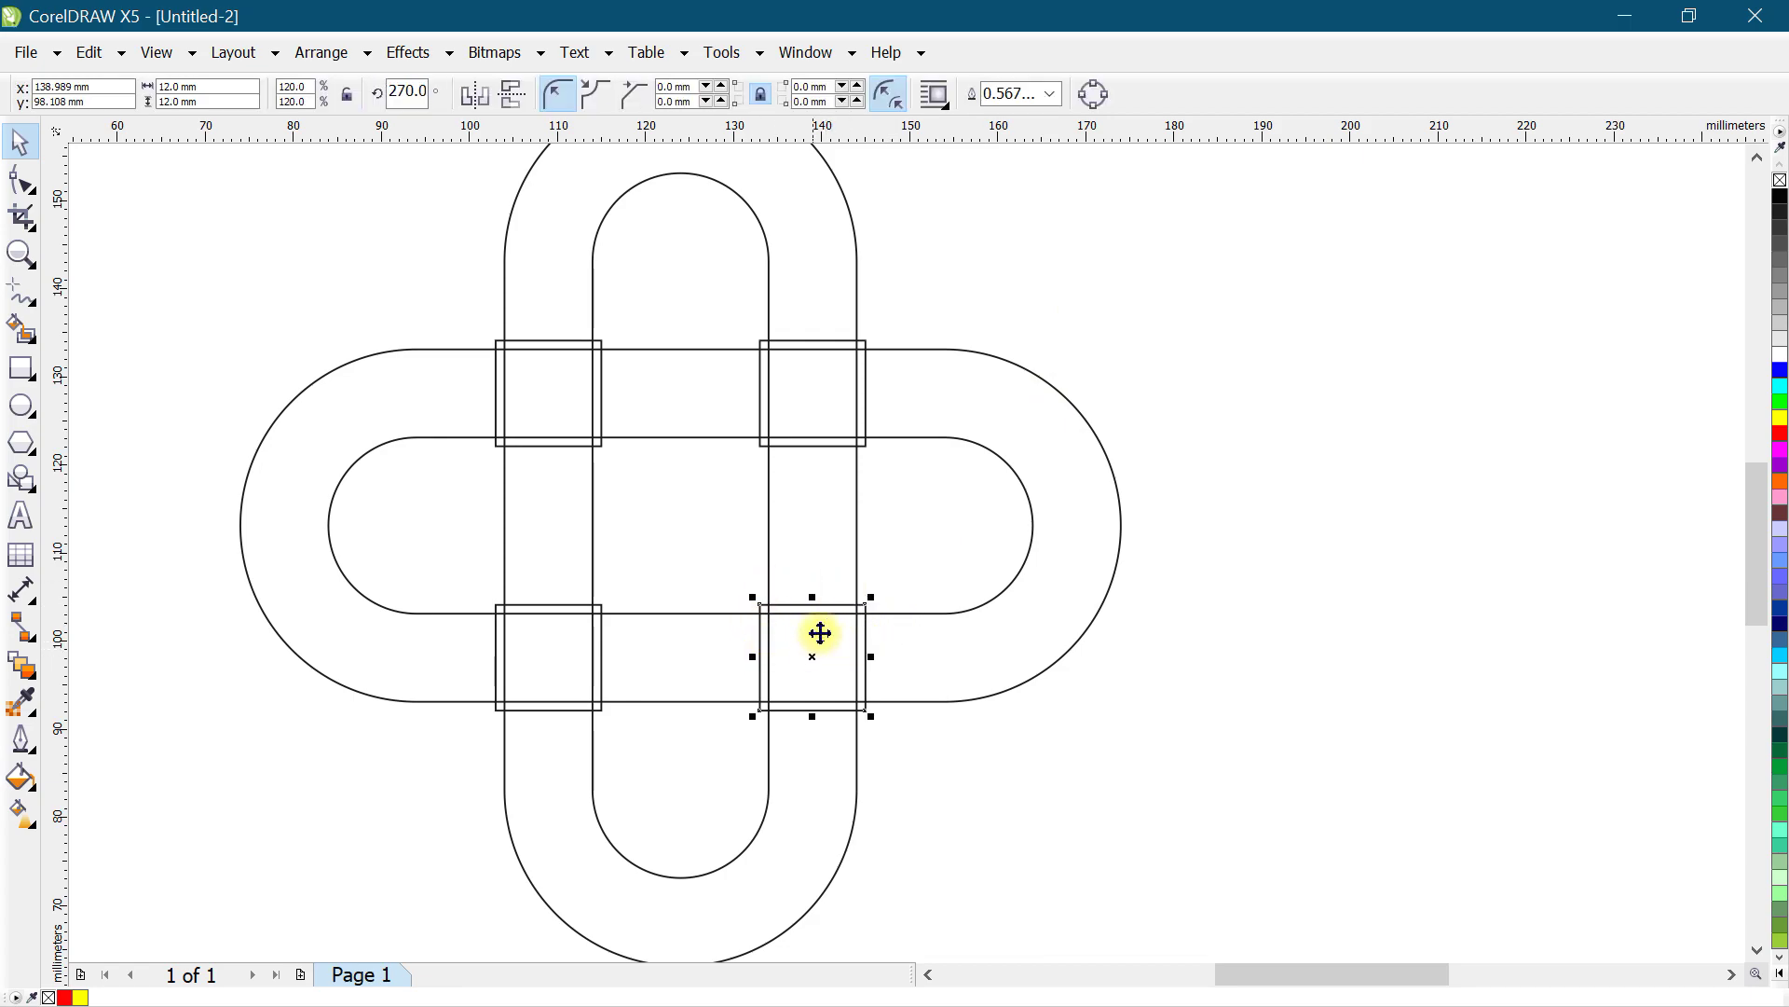
pyautogui.click(732, 573)
pyautogui.moveTo(739, 591); pyautogui.dragTo(902, 779)
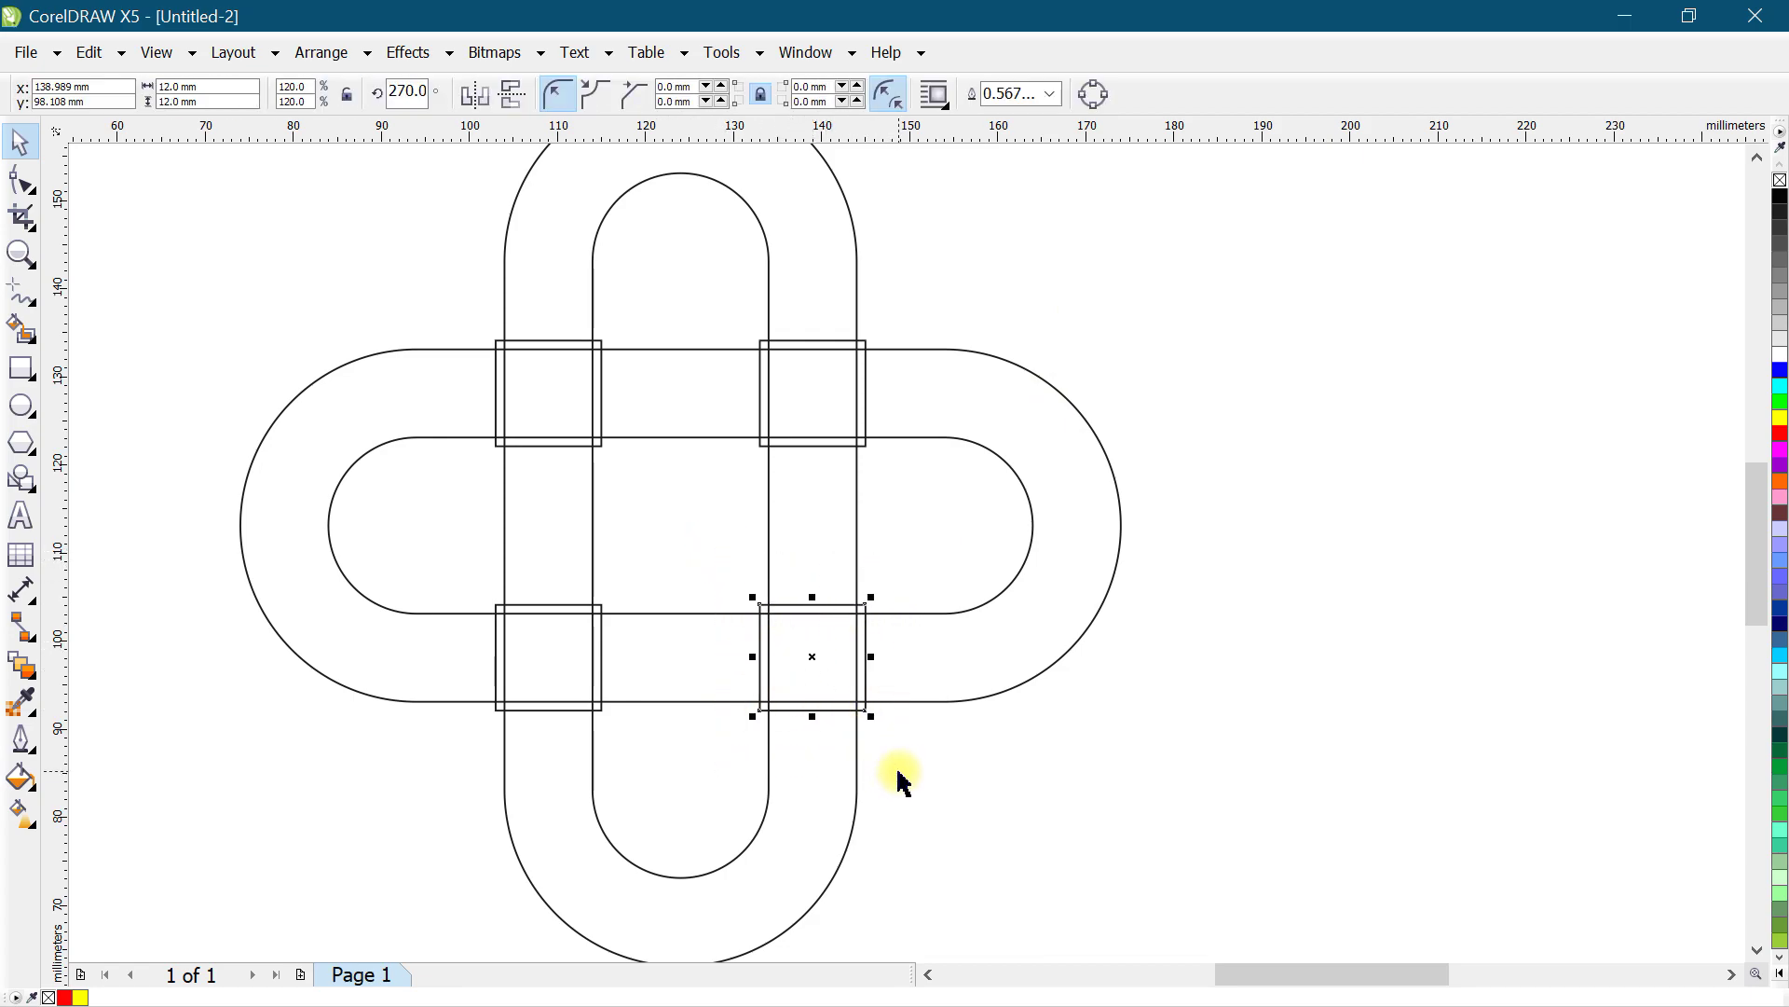
pyautogui.moveTo(476, 308); pyautogui.dragTo(626, 507)
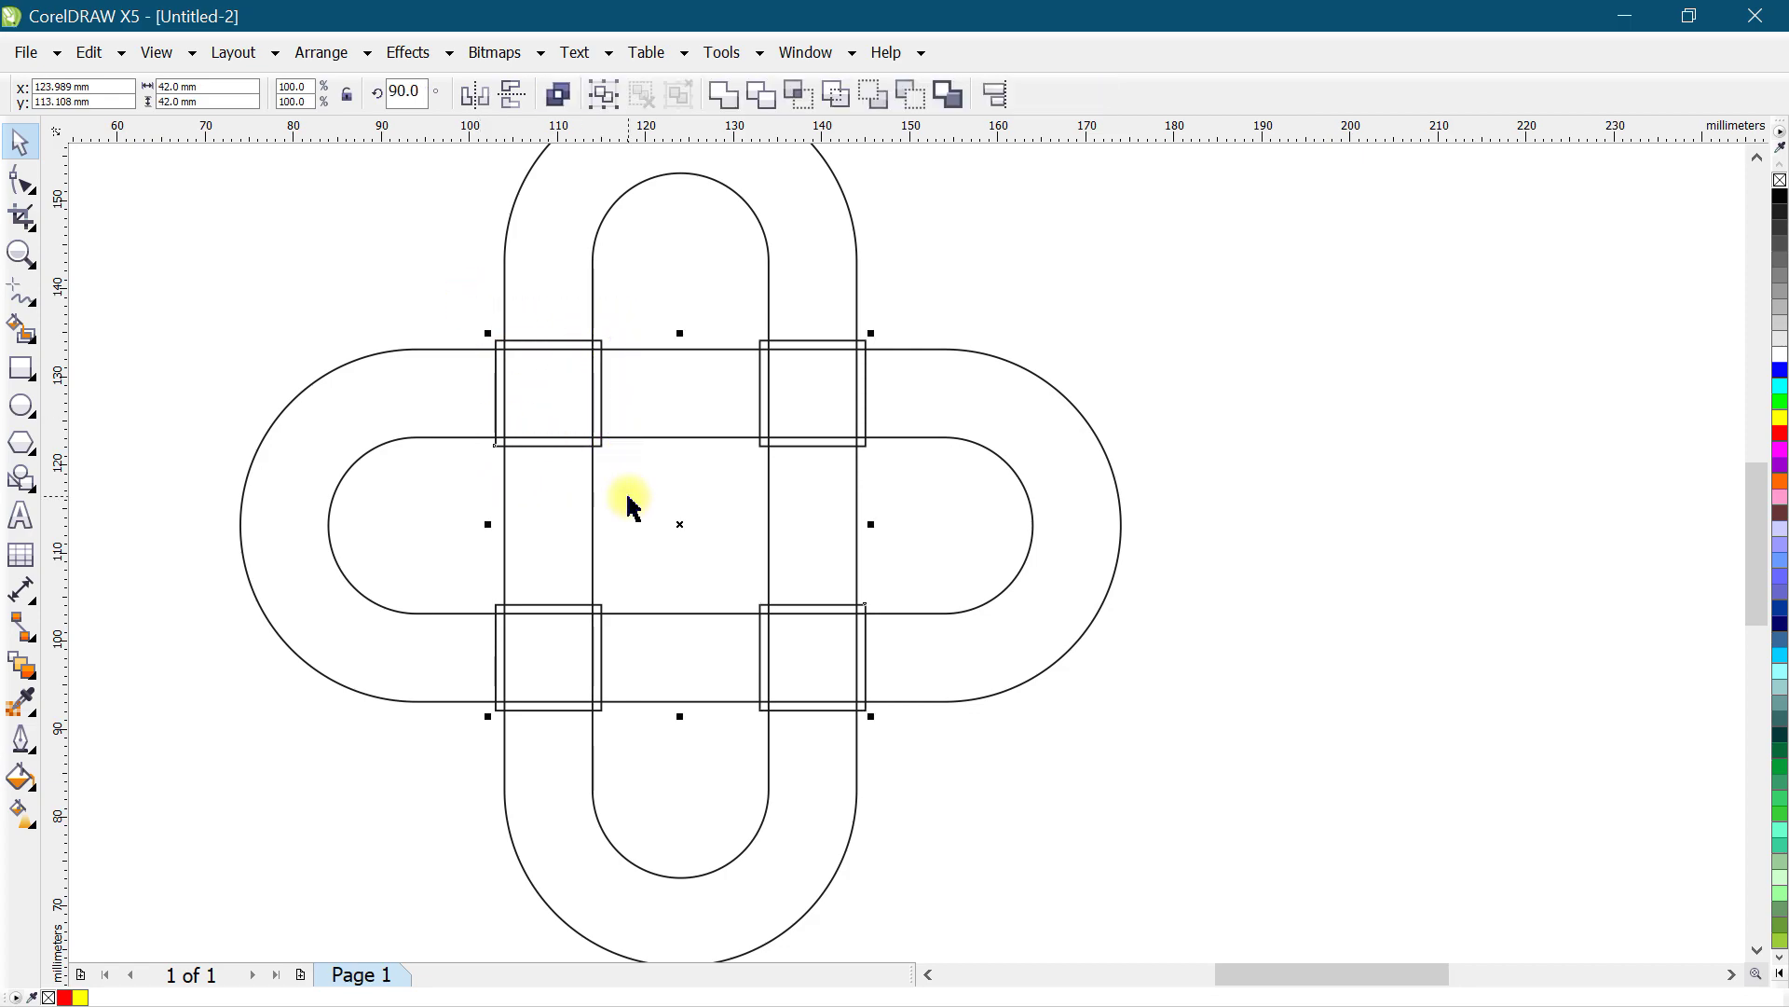
pyautogui.moveTo(701, 528)
pyautogui.mouseDown()
pyautogui.moveTo(1212, 415)
pyautogui.moveTo(1183, 452)
pyautogui.mouseUp()
pyautogui.hotkey('ctrl', 'z')
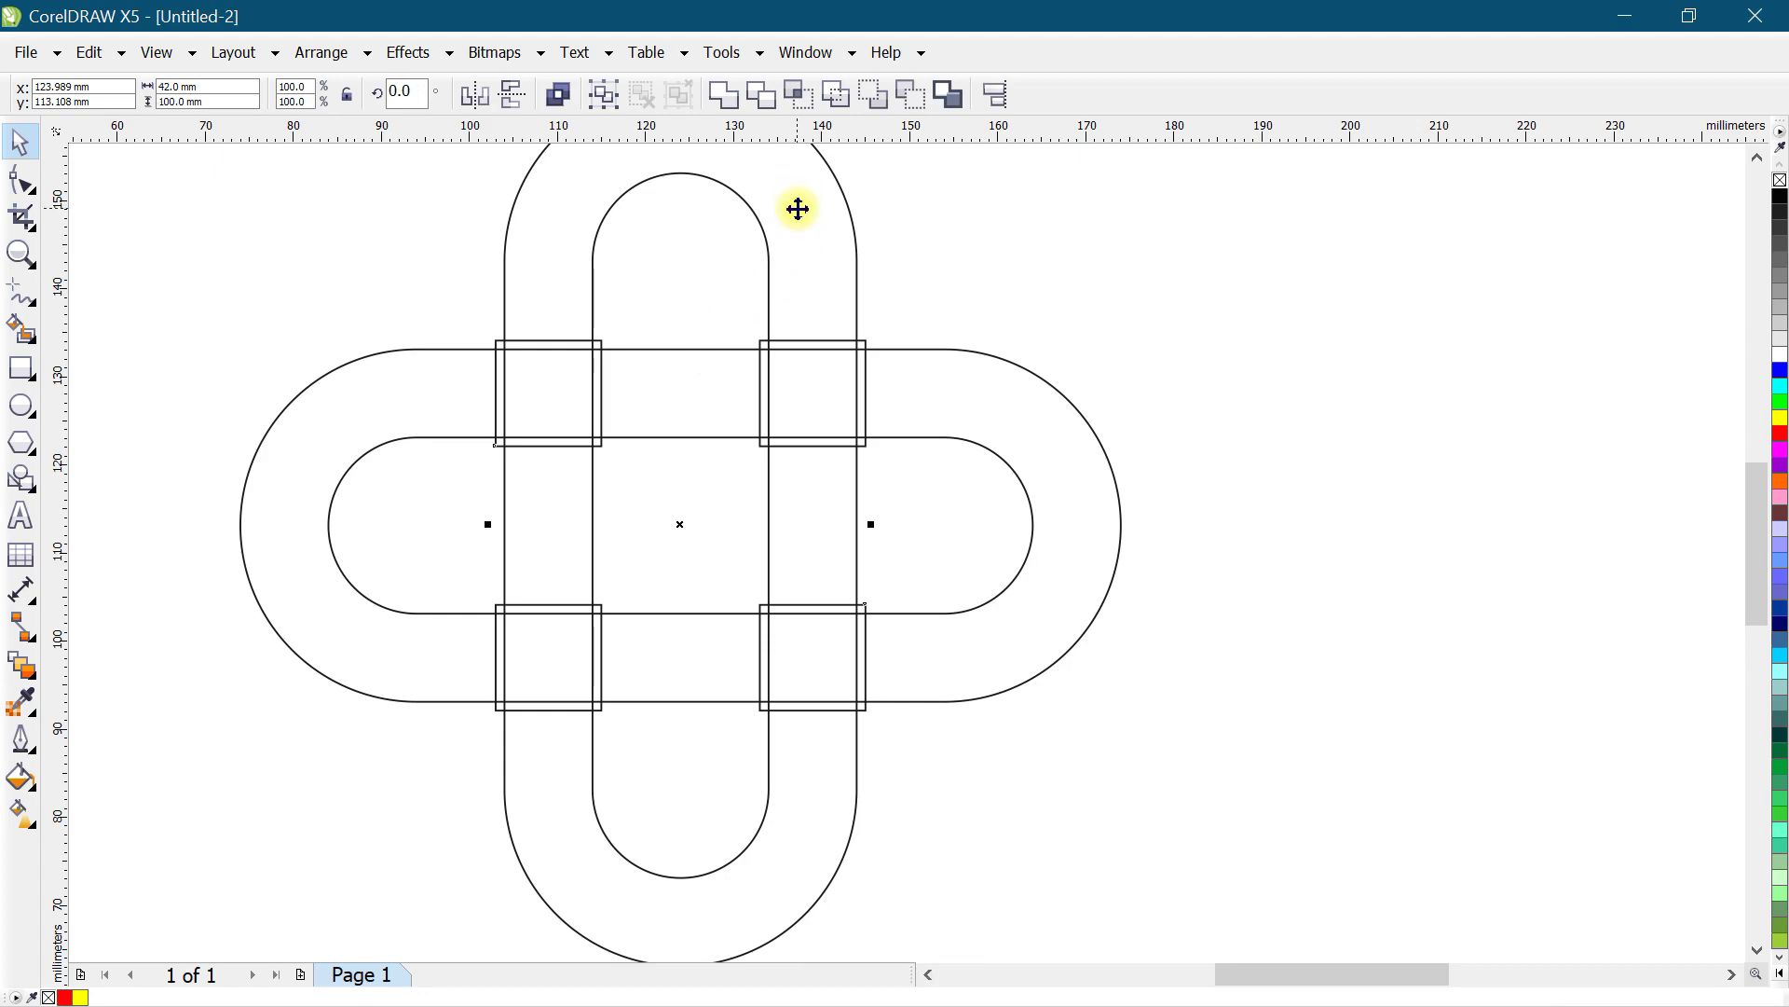
pyautogui.click(918, 94)
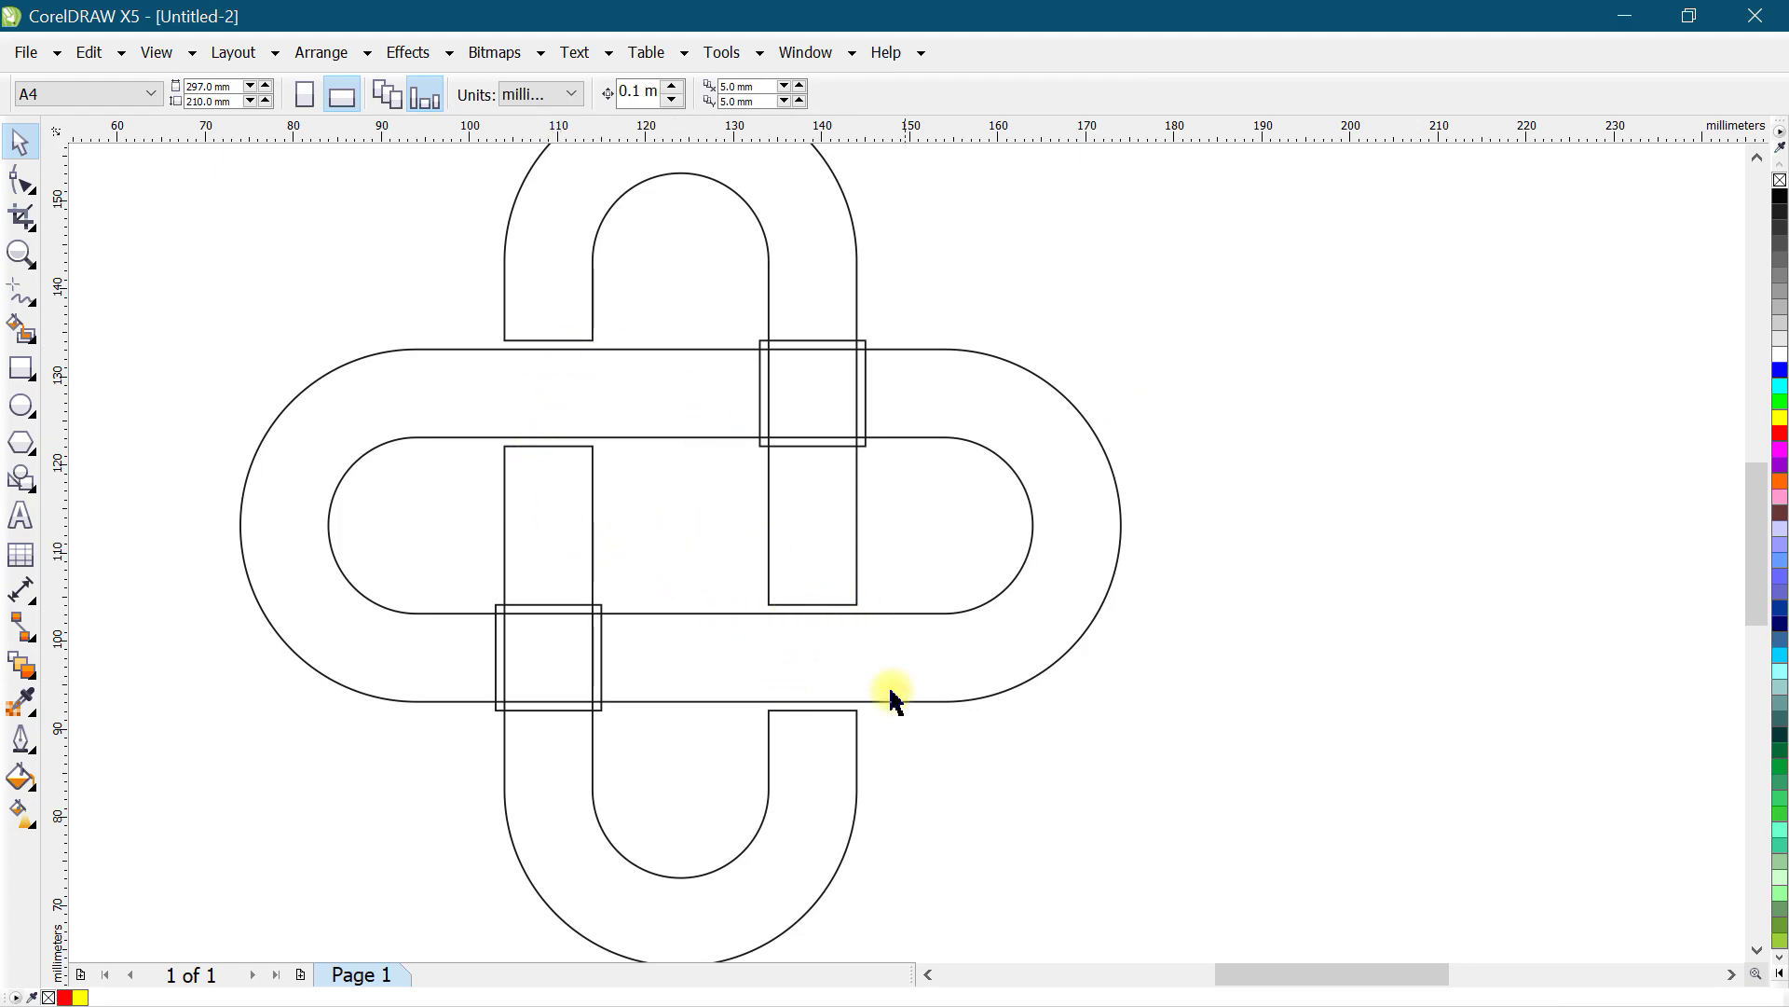
# Step: Cut the upper-right and lower-left squares out of the horizontal oval with Back Minus Front
pyautogui.moveTo(699, 291); pyautogui.dragTo(927, 479)
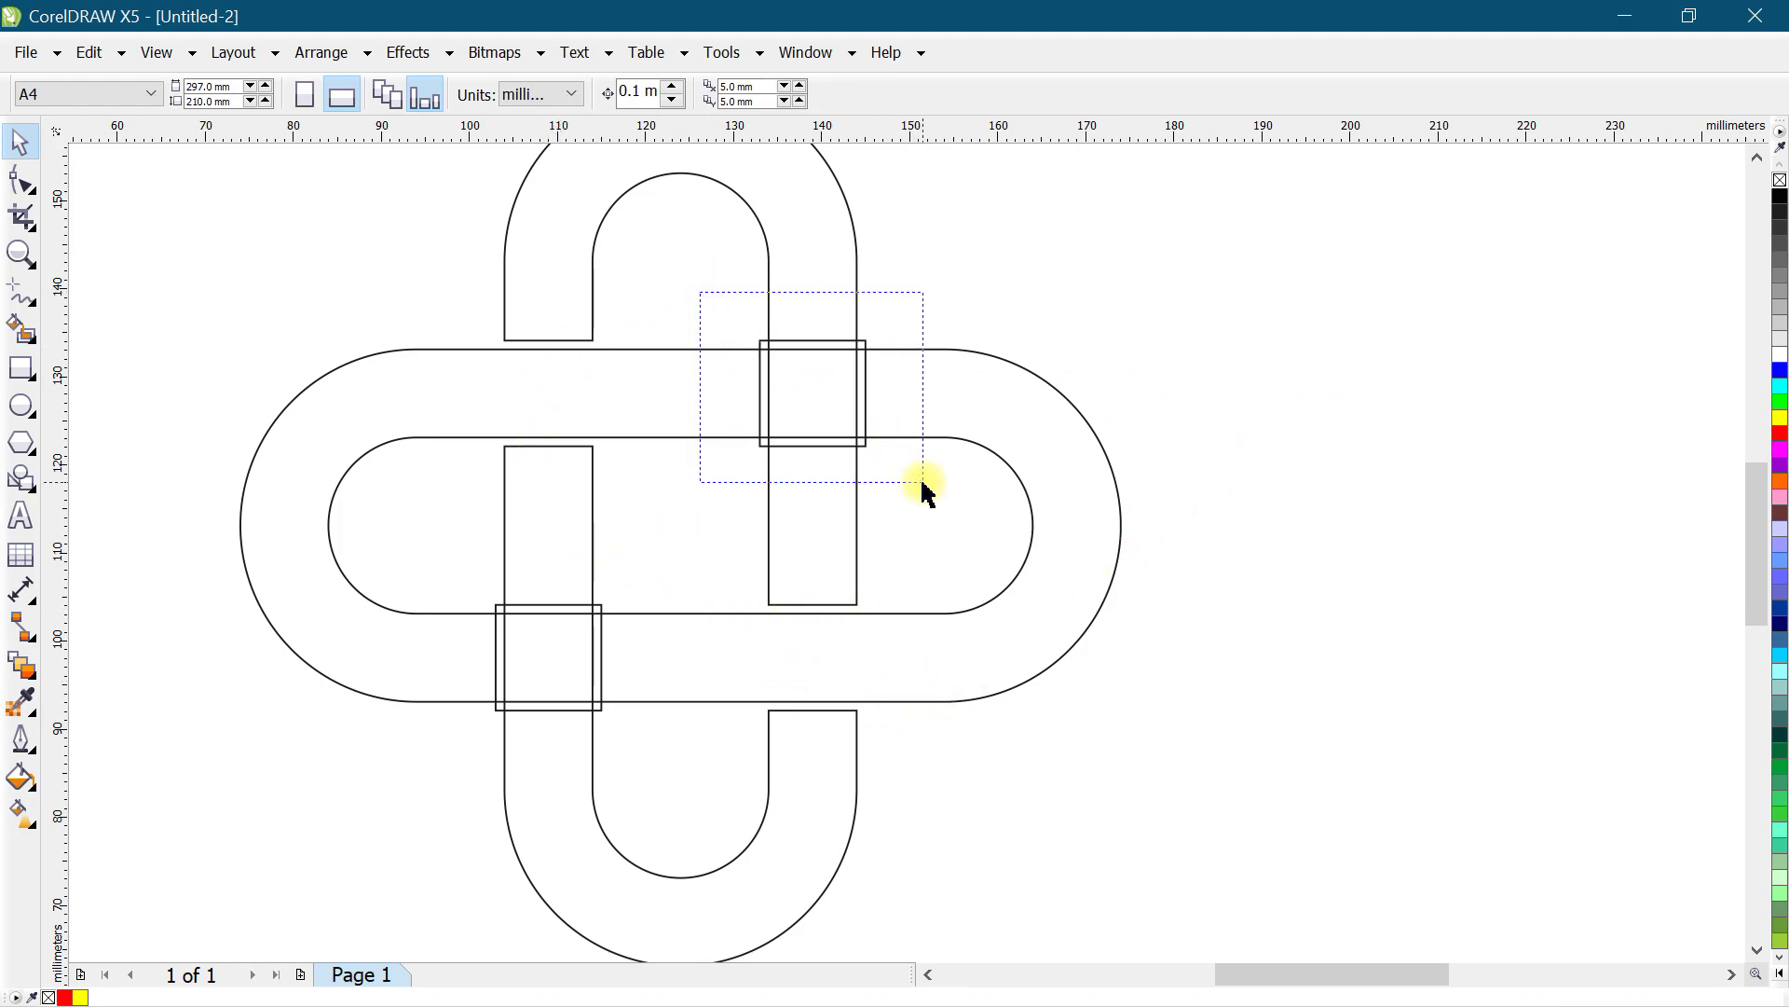
pyautogui.keyDown('shift'); pyautogui.moveTo(469, 567); pyautogui.dragTo(627, 746); pyautogui.keyUp('shift')
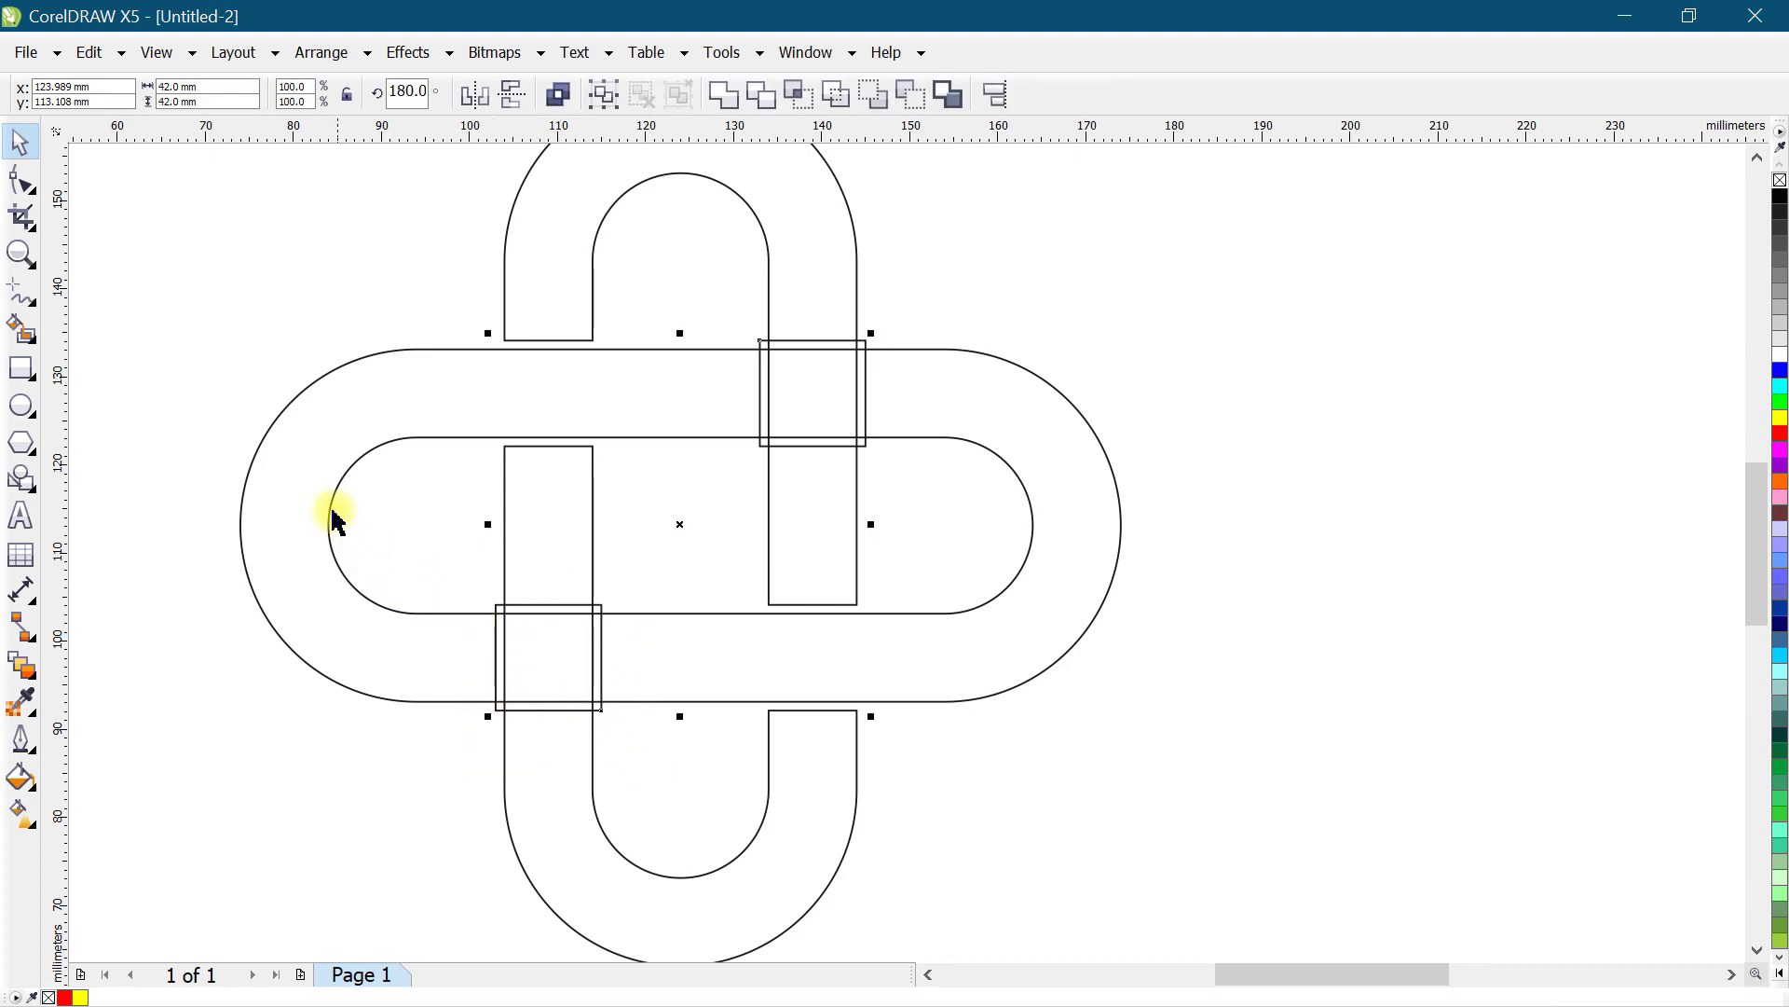
pyautogui.keyDown('shift'); pyautogui.click(310, 480); pyautogui.keyUp('shift')
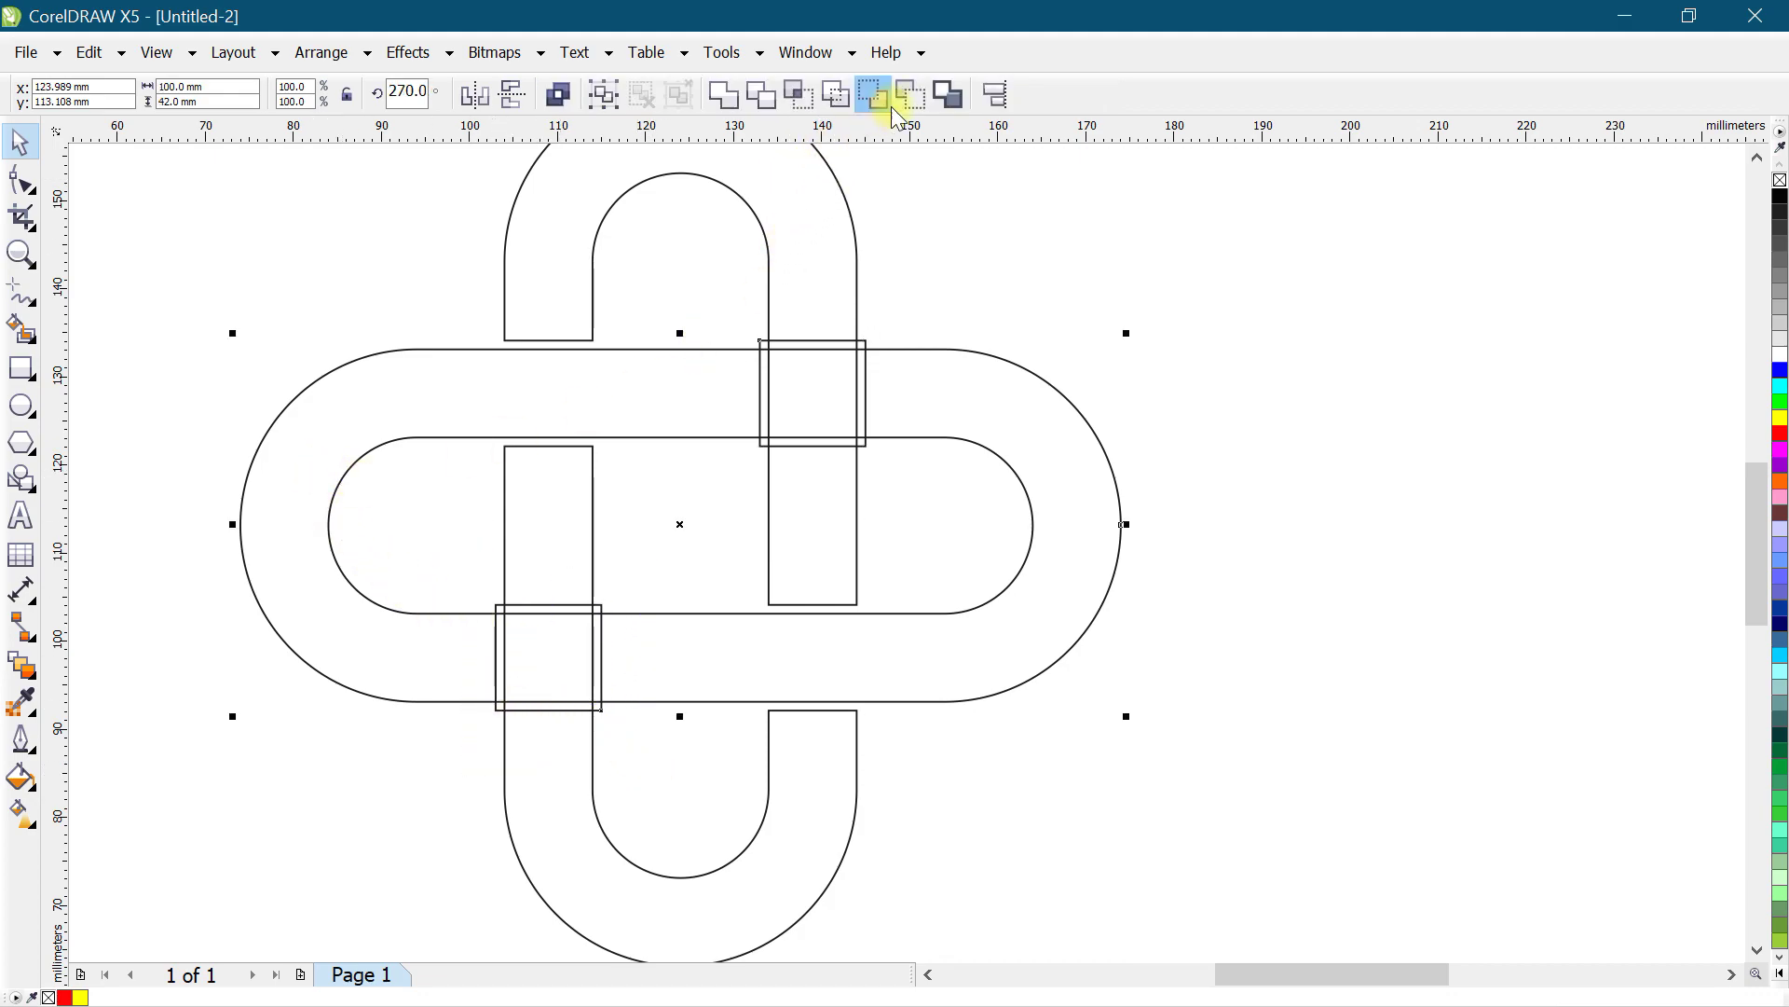
pyautogui.click(920, 100)
pyautogui.click(1245, 284)
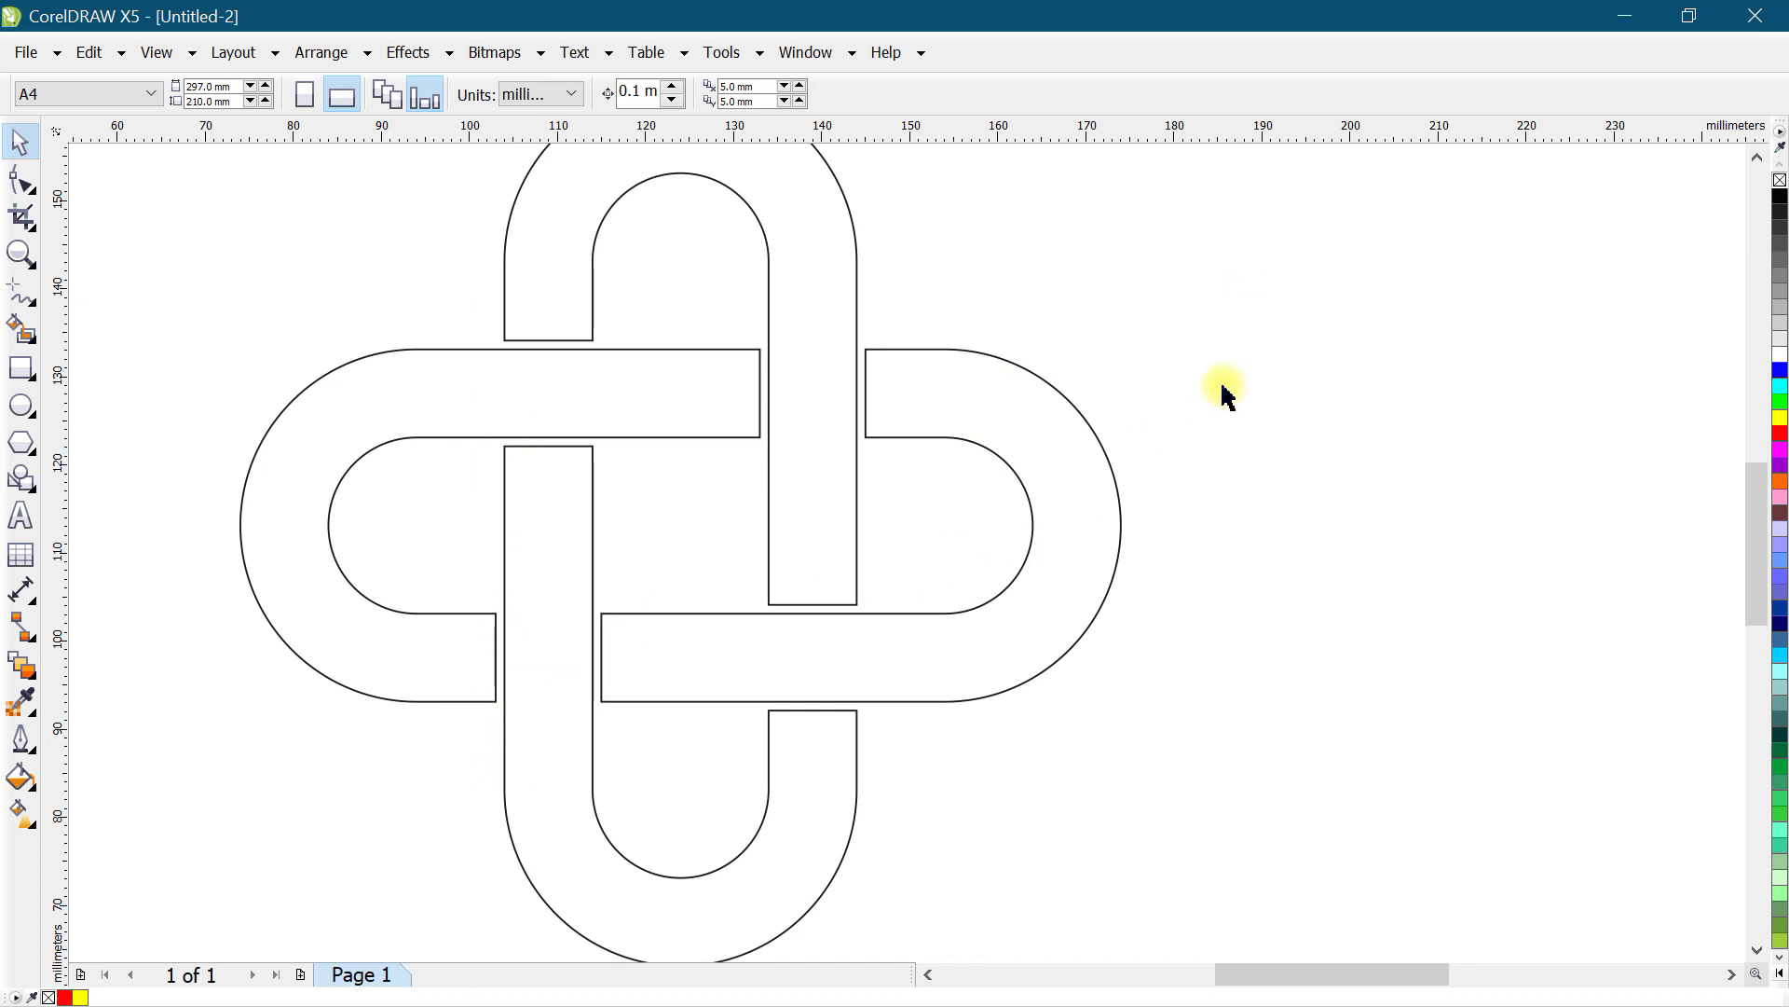
pyautogui.moveTo(787, 282); pyautogui.dragTo(1244, 291)
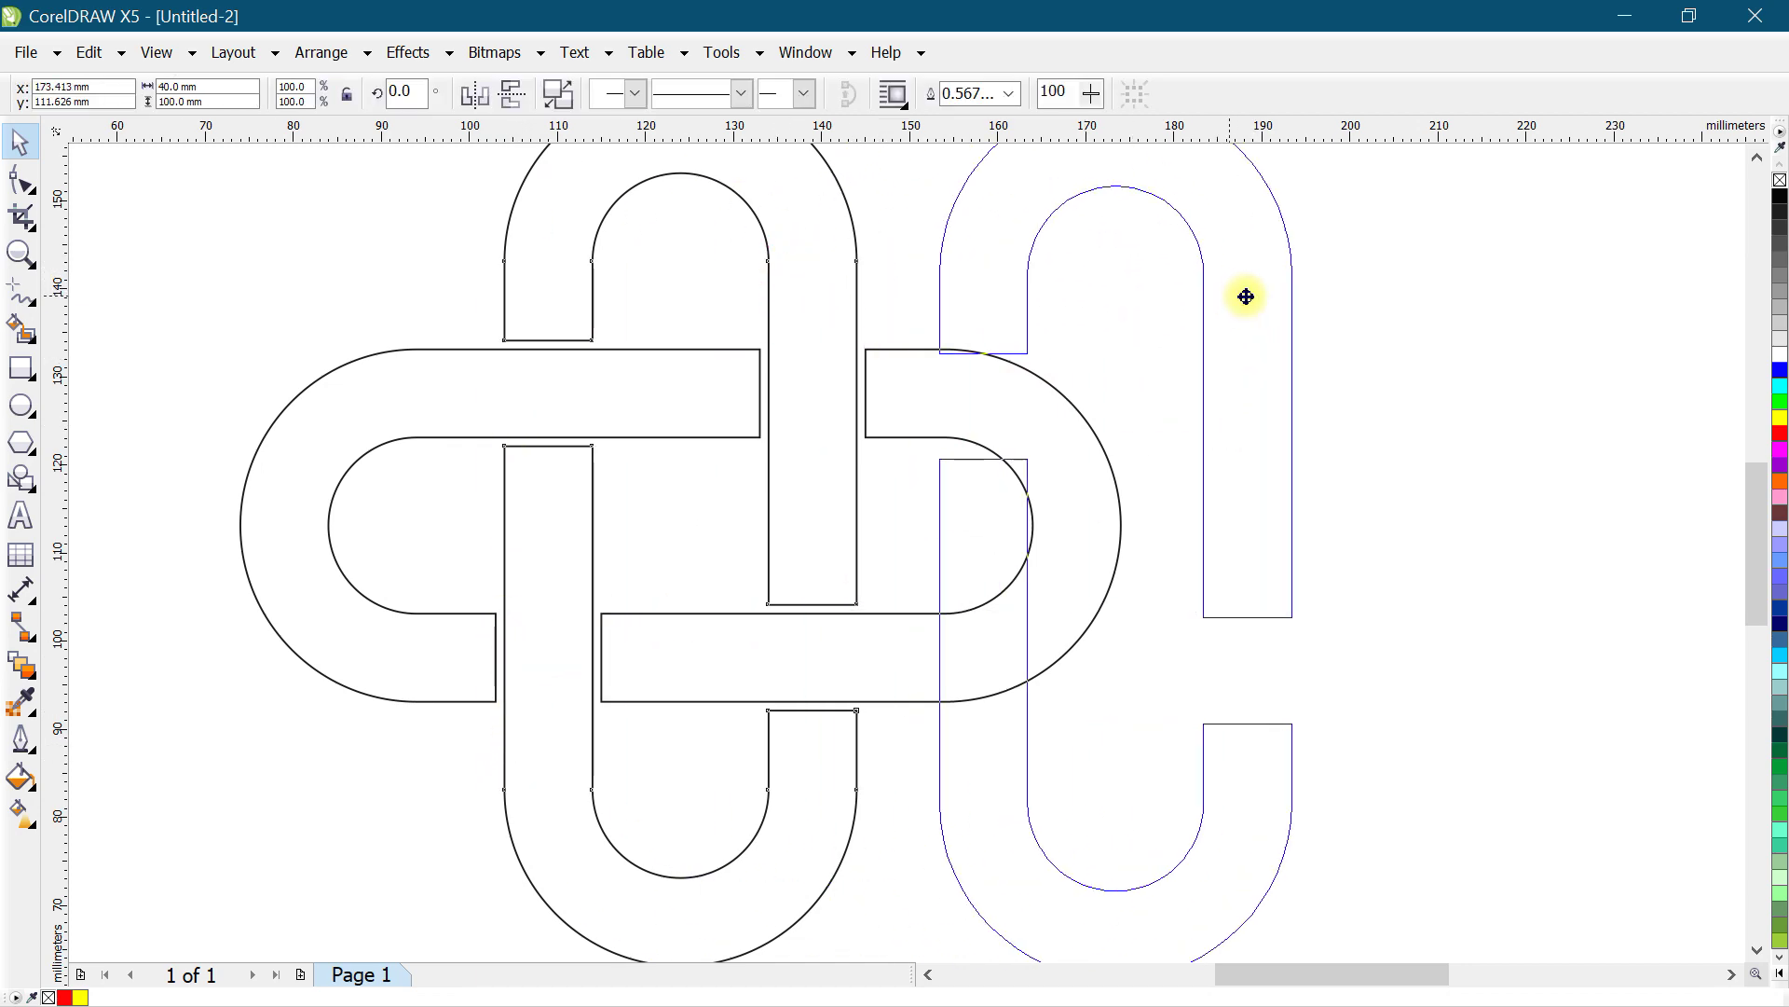
# Step: Check the vertical band by test-moving it, then break it apart with Ctrl+K
pyautogui.hotkey('ctrl', 'z')
pyautogui.click(1050, 268)
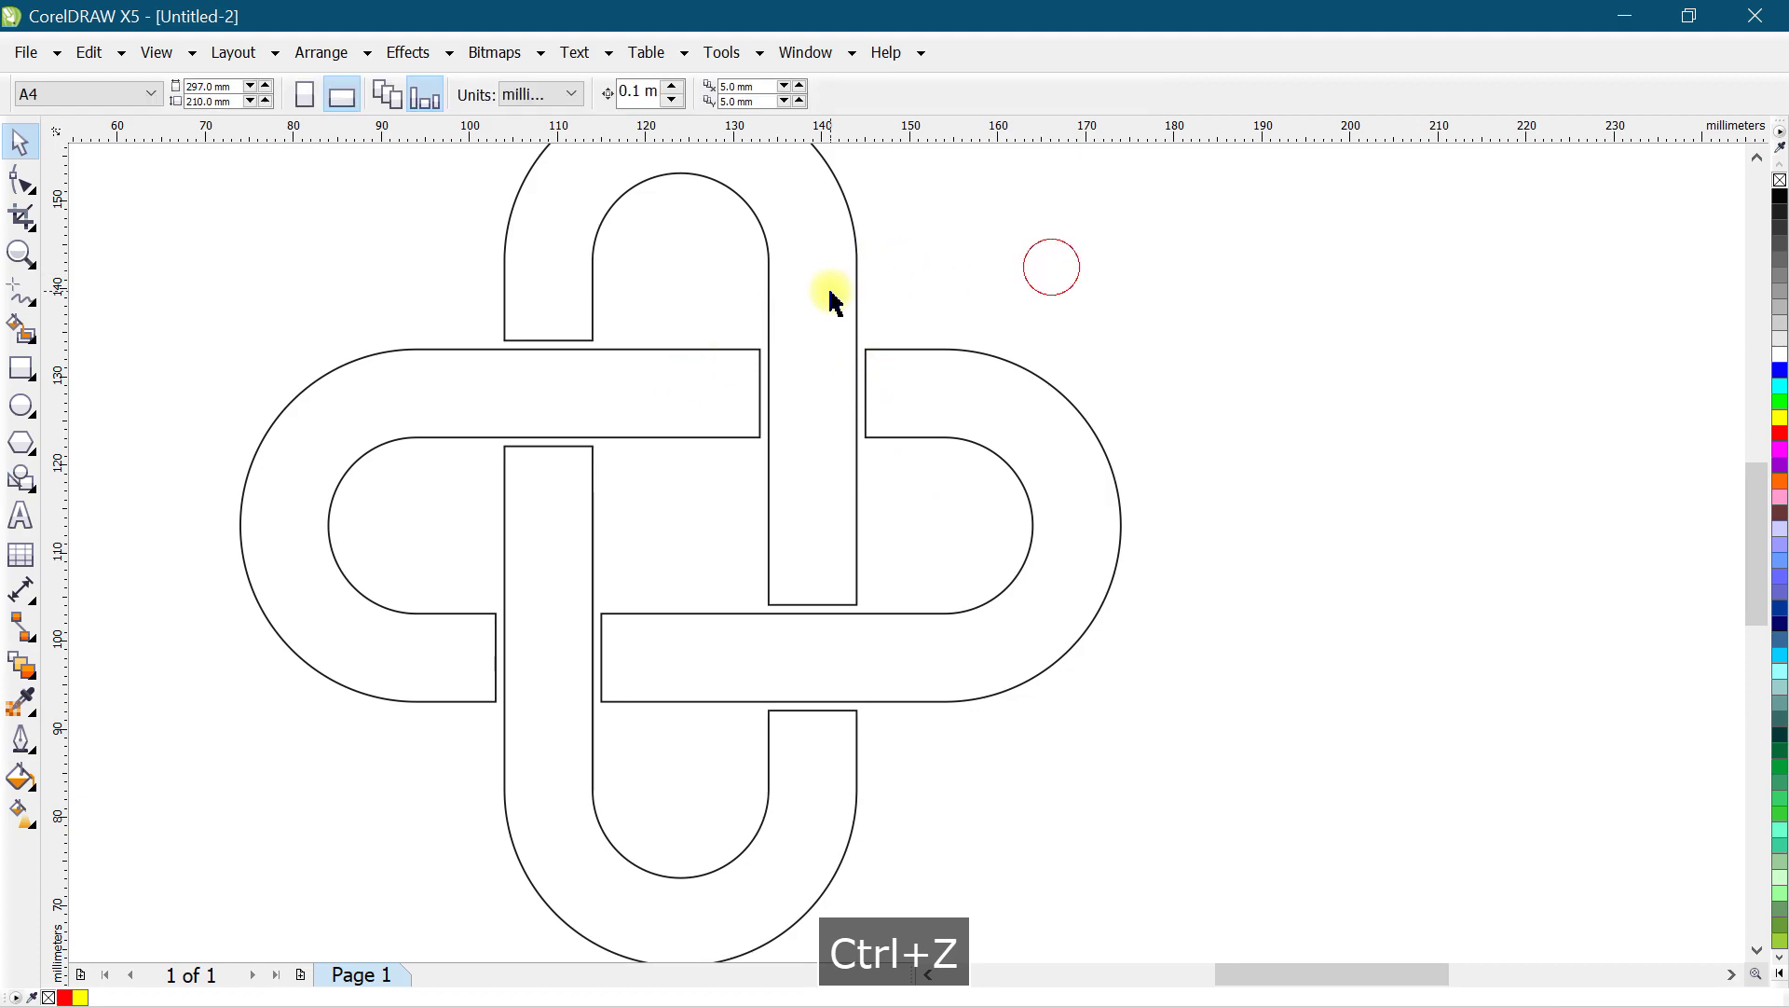
pyautogui.moveTo(827, 280); pyautogui.dragTo(1043, 264)
pyautogui.hotkey('ctrl', 'z')
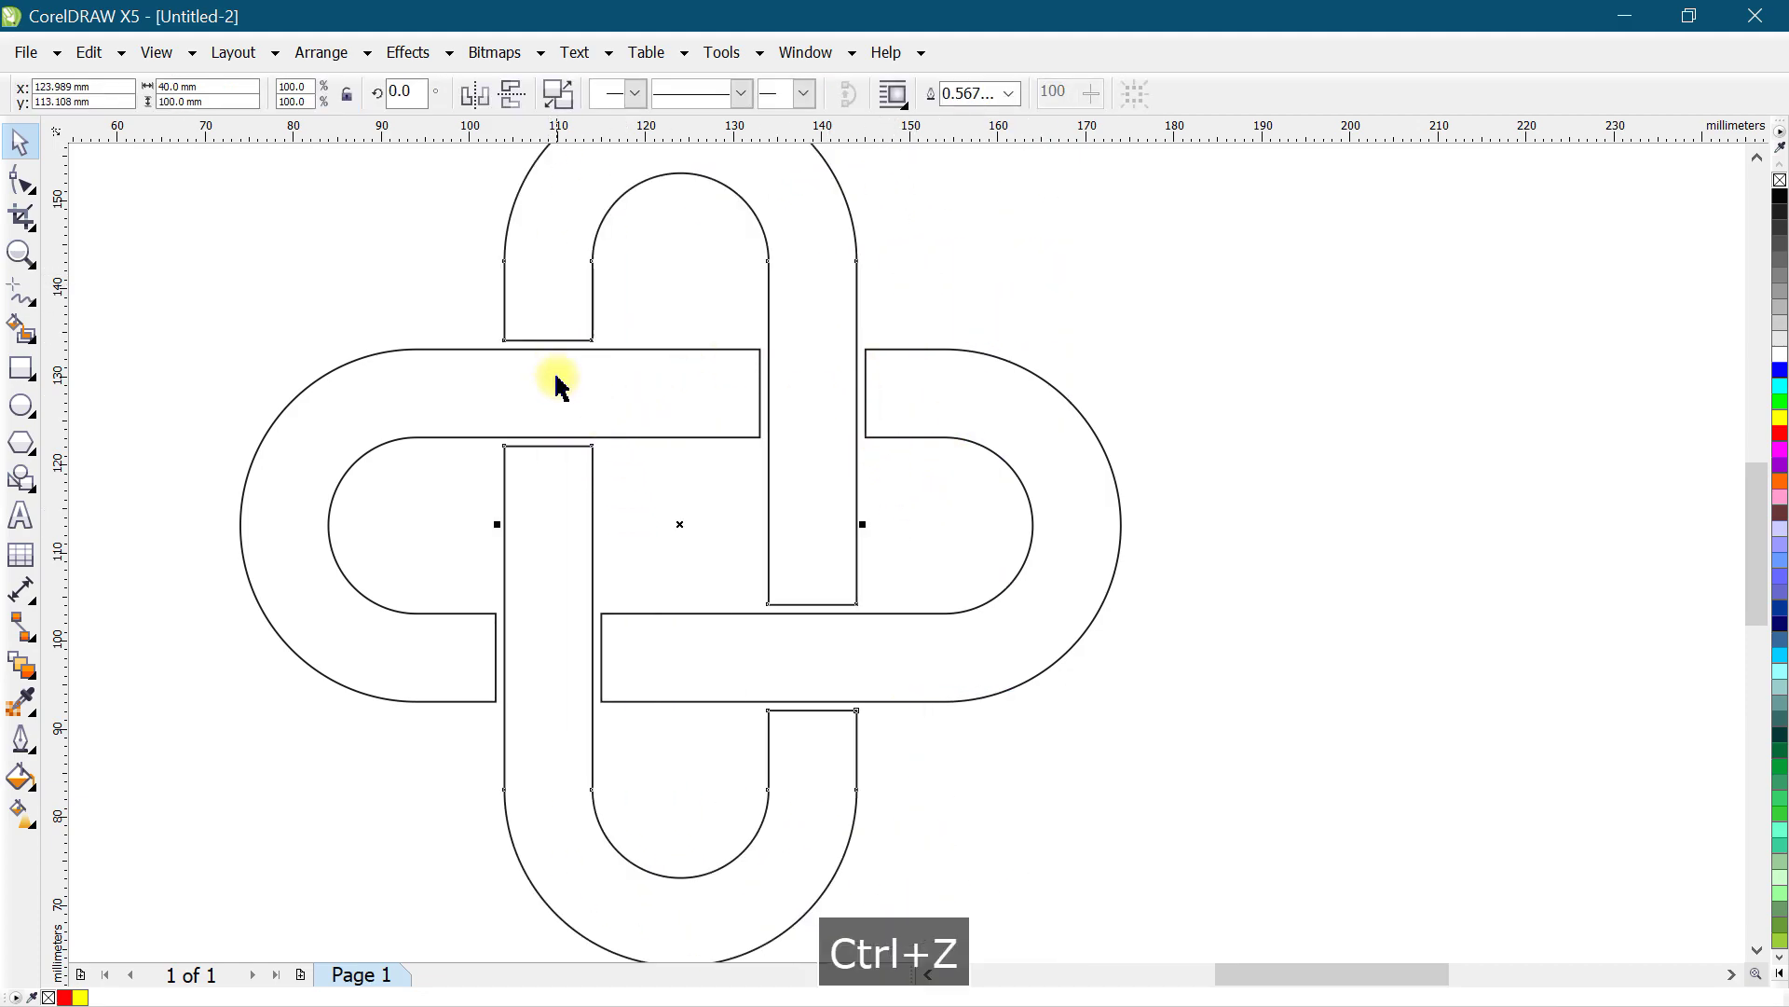
pyautogui.moveTo(827, 294); pyautogui.dragTo(1431, 282)
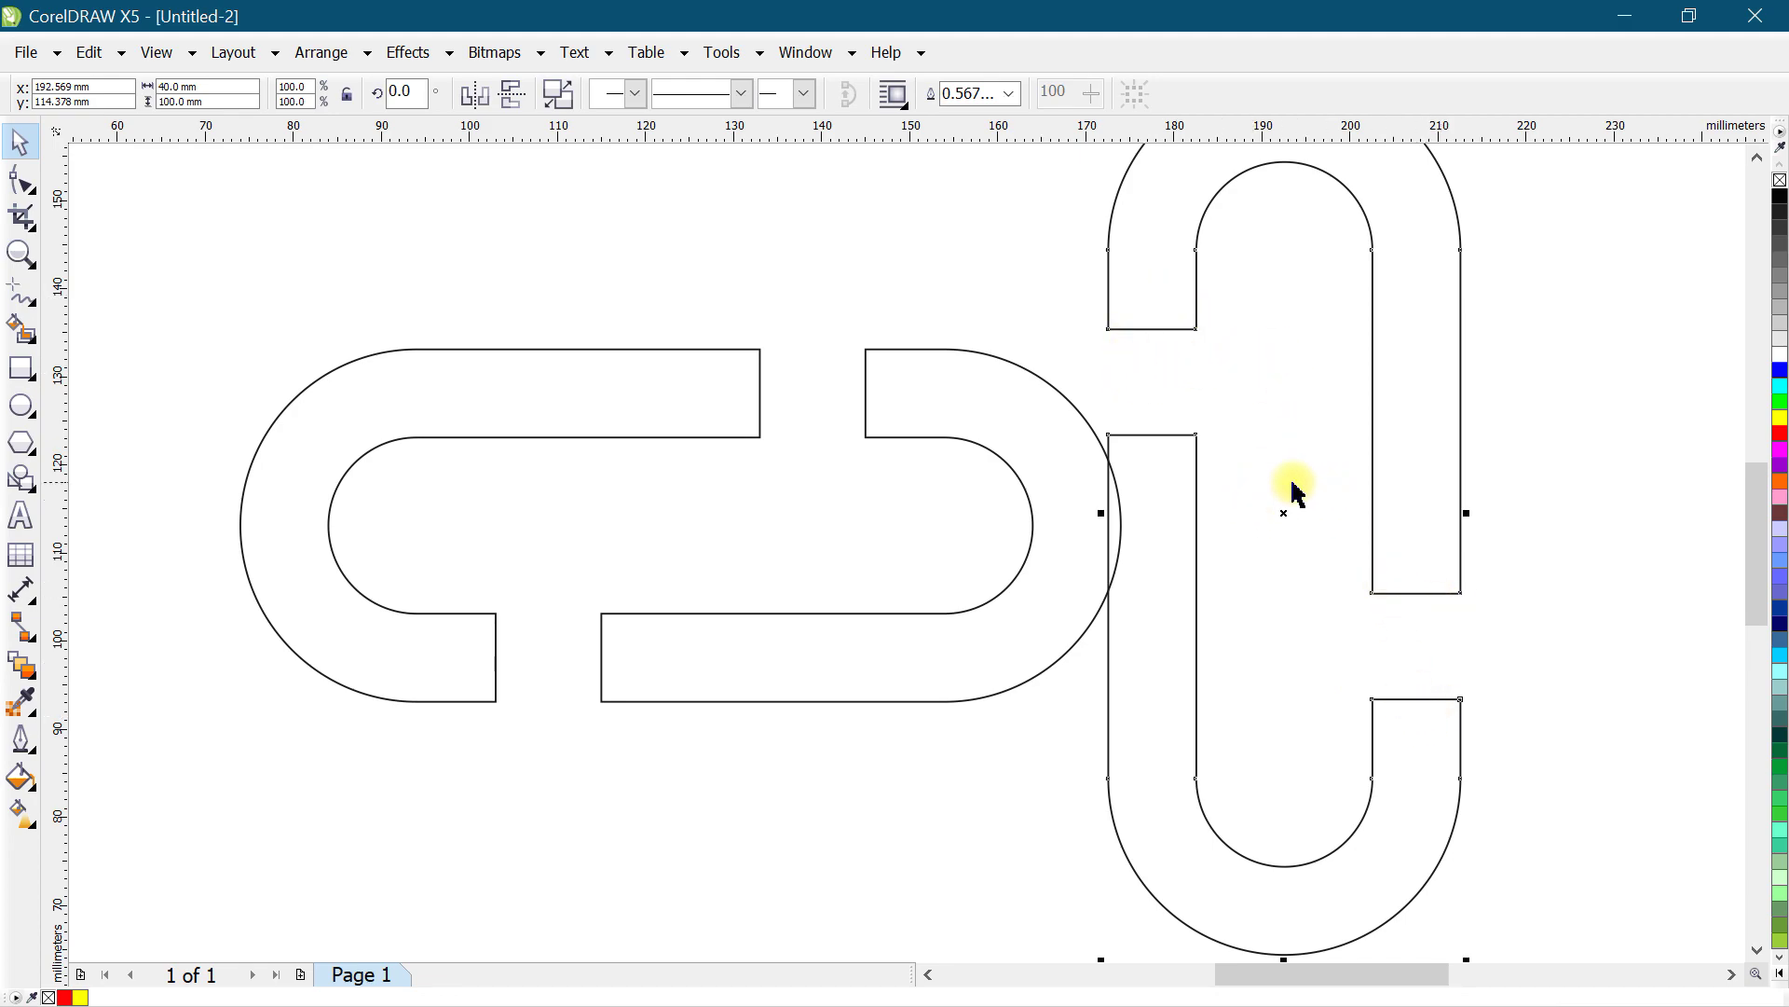
pyautogui.hotkey('ctrl', 'z')
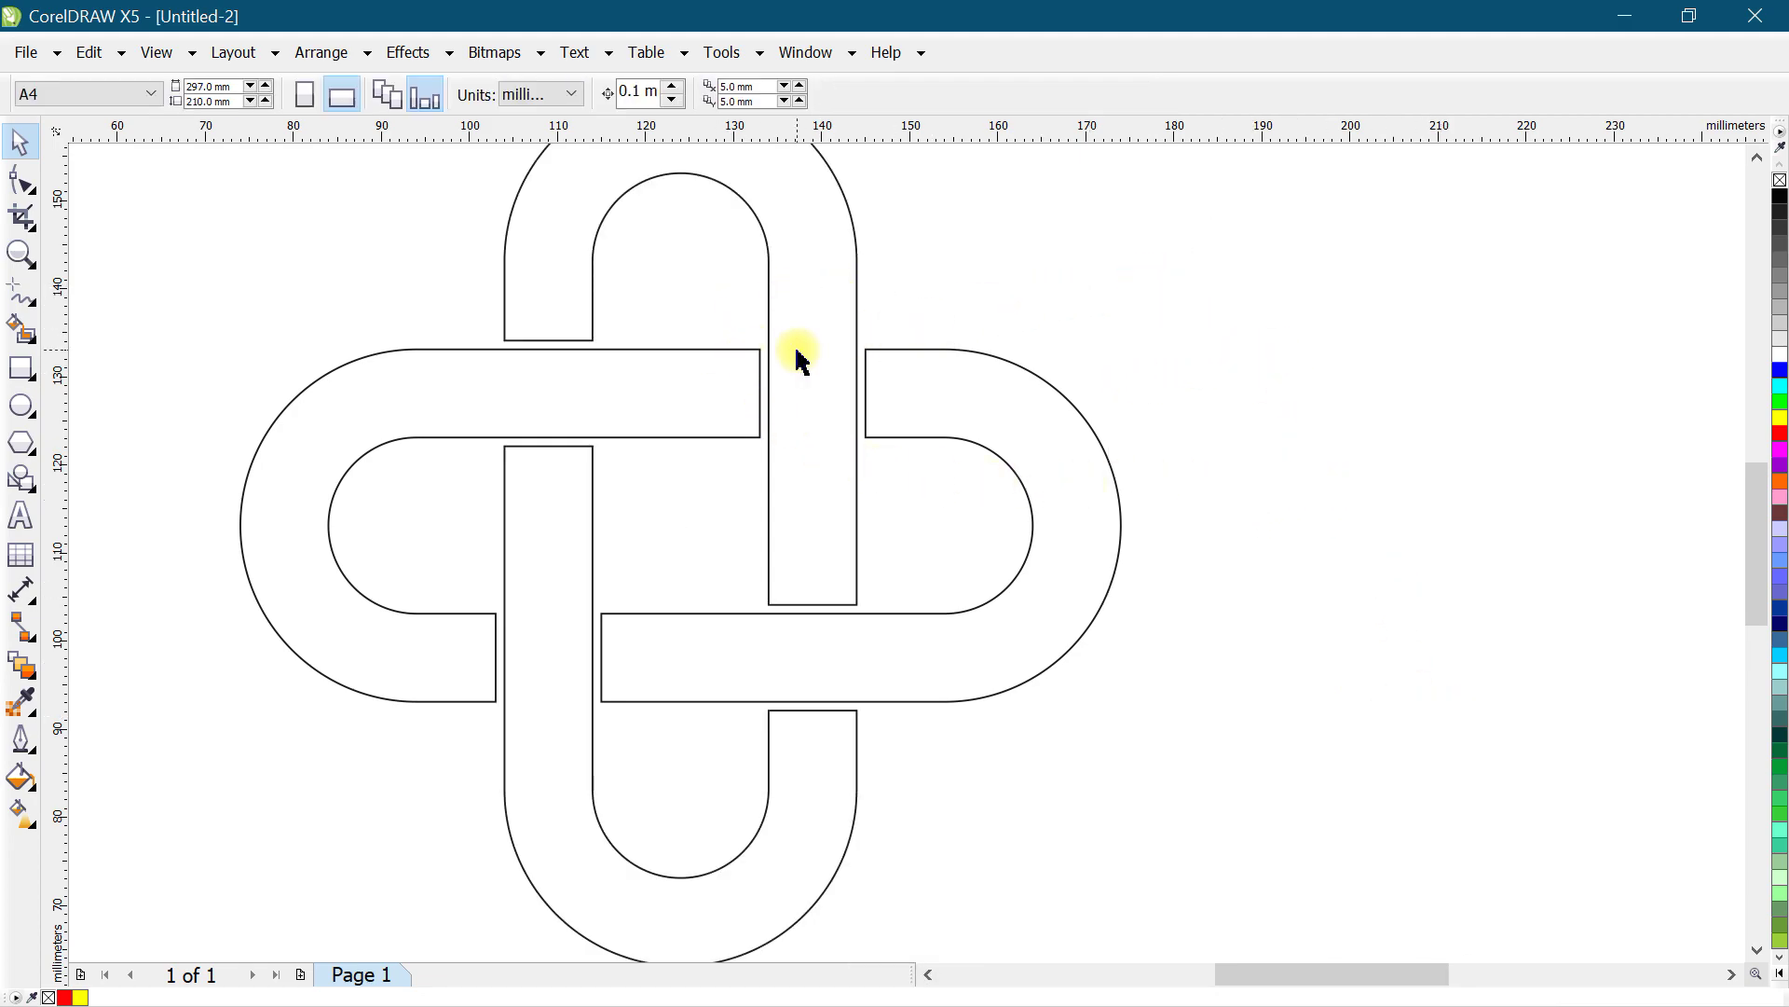
pyautogui.scroll(-1, 807, 291)
pyautogui.scroll(1, 807, 291)
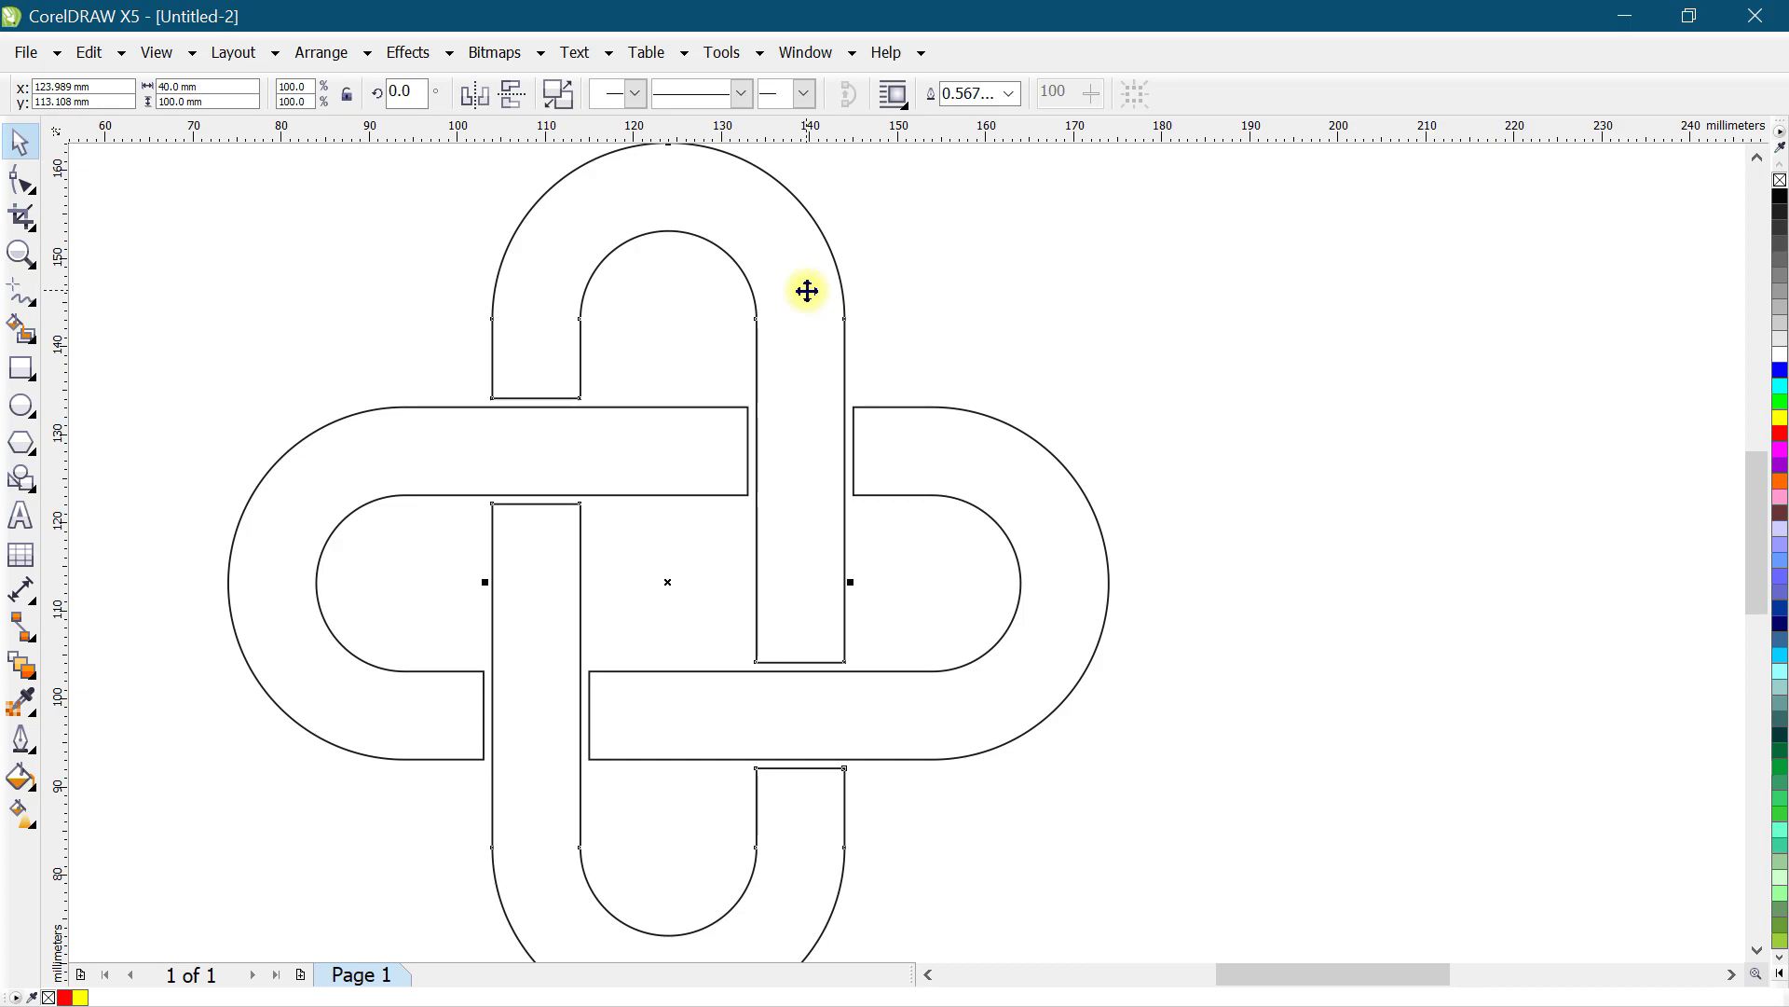
pyautogui.hotkey('ctrl', 'k')
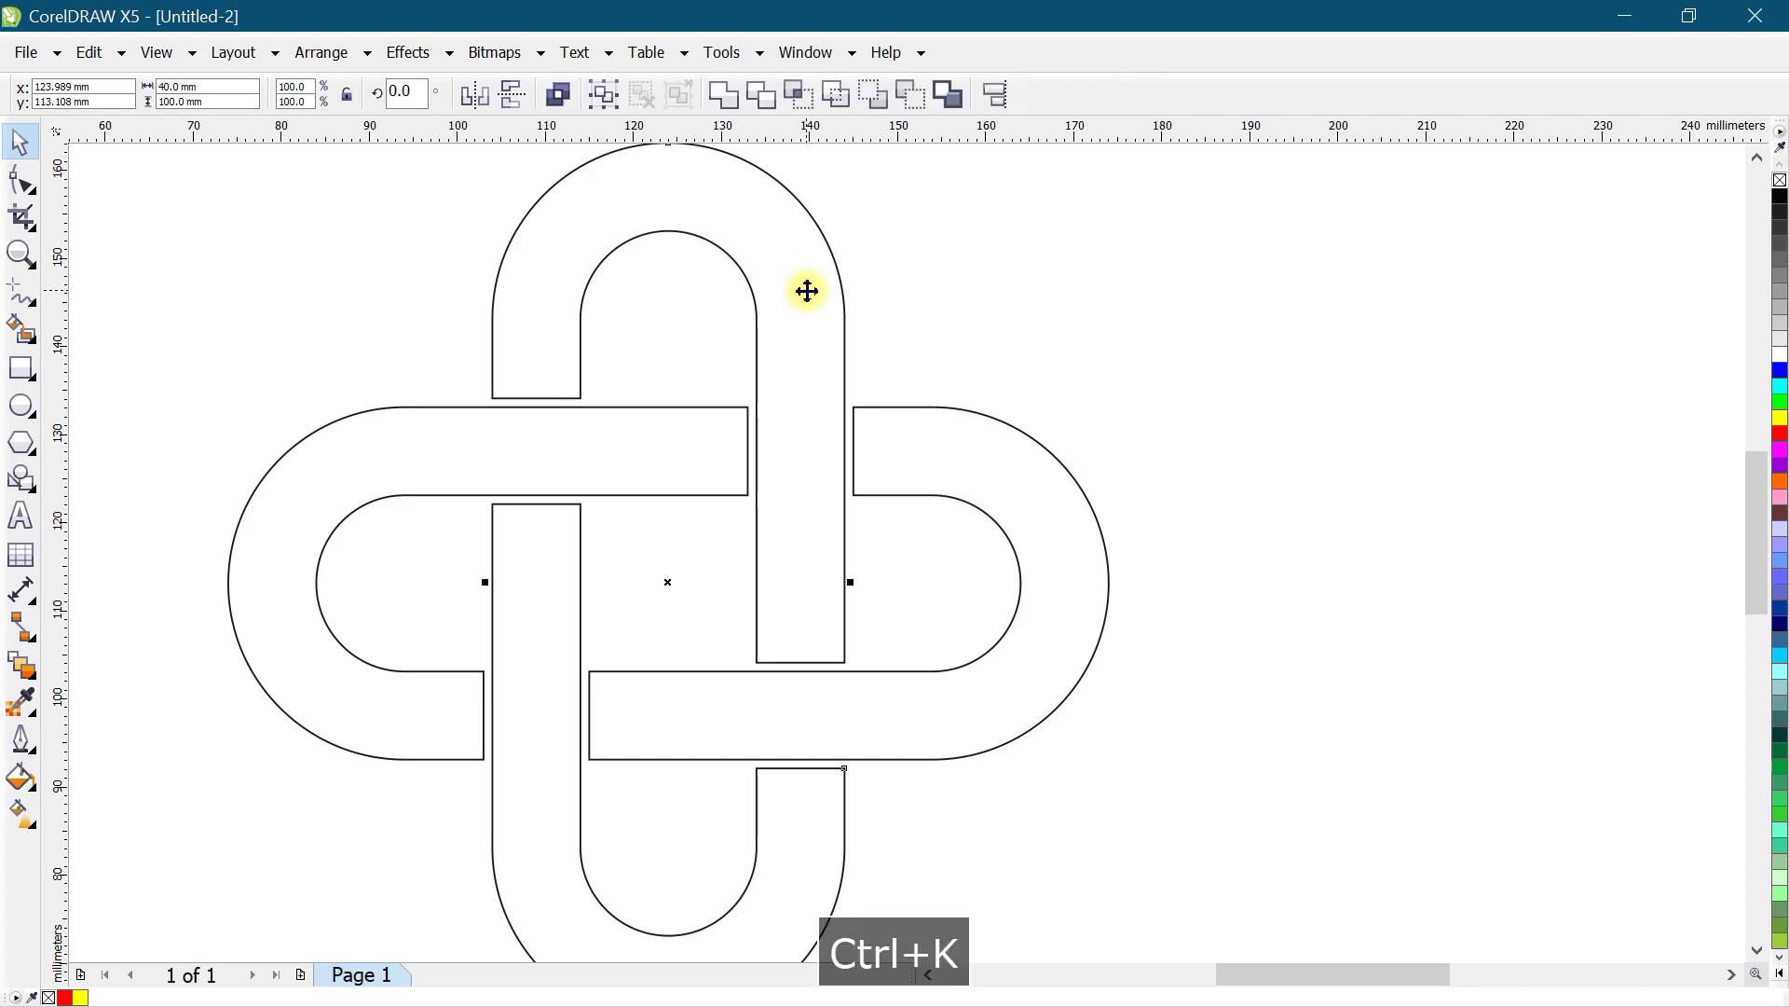
# Step: Break the horizontal band into separate pieces via Arrange > Break Curve Apart
pyautogui.click(693, 256)
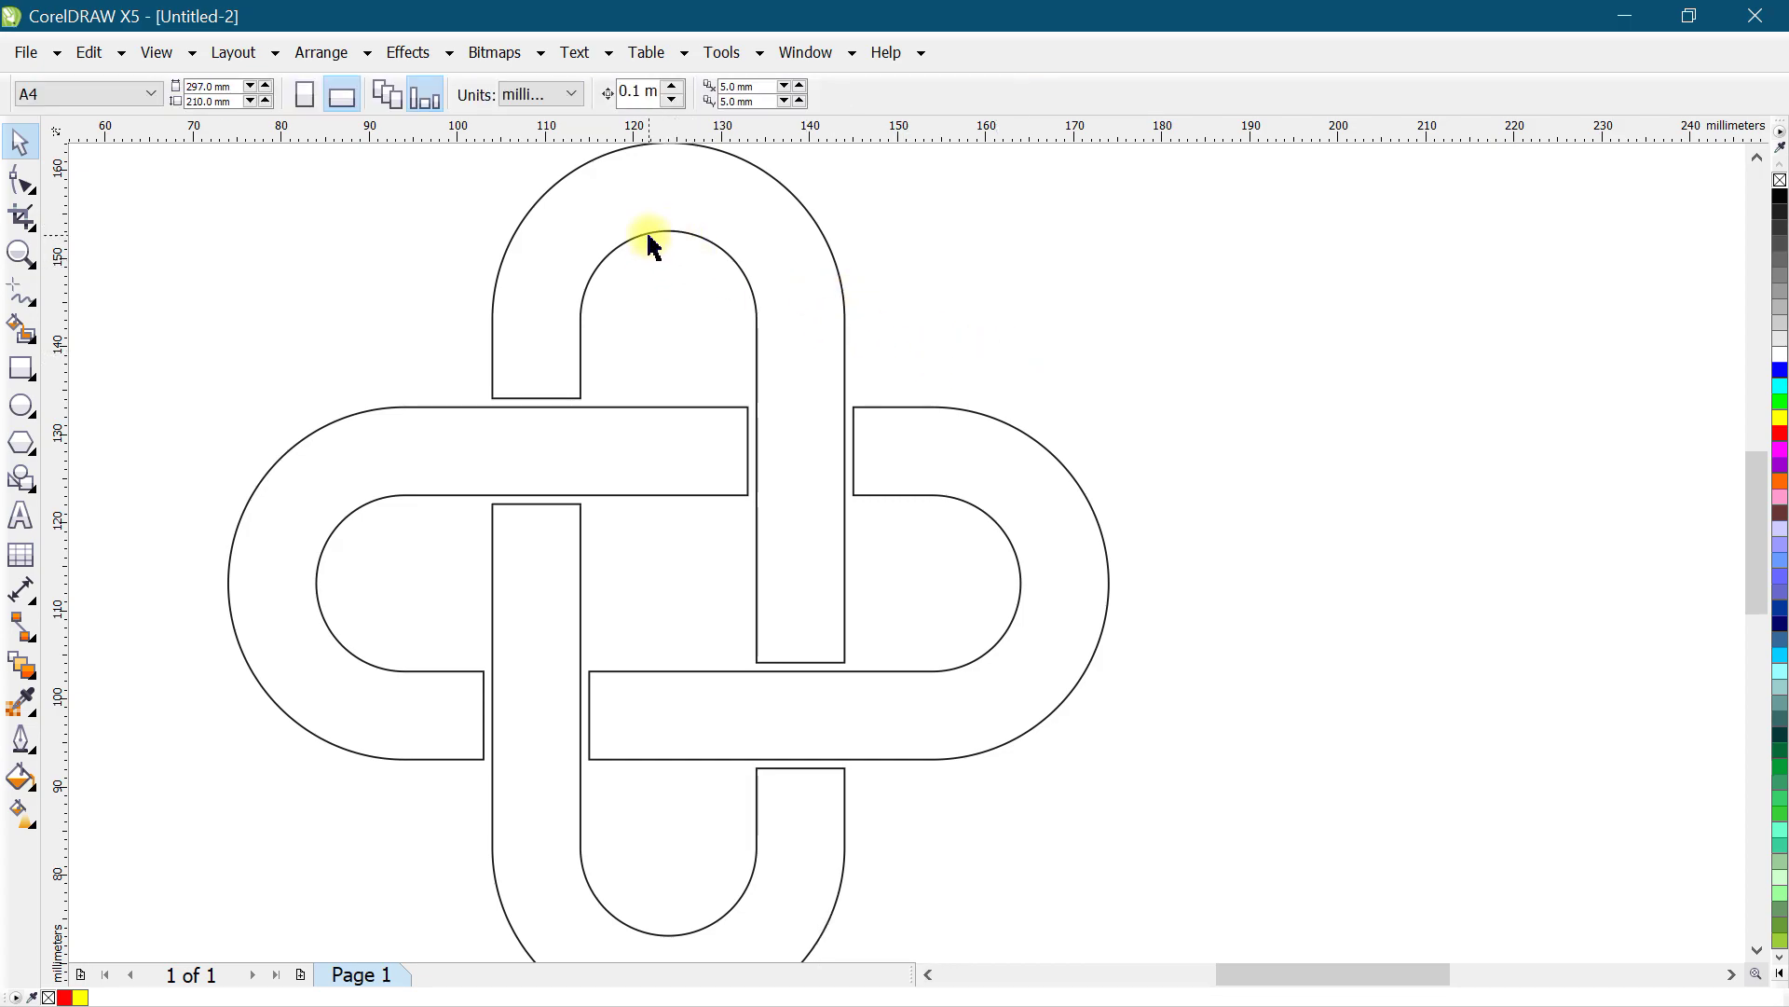
pyautogui.click(321, 52)
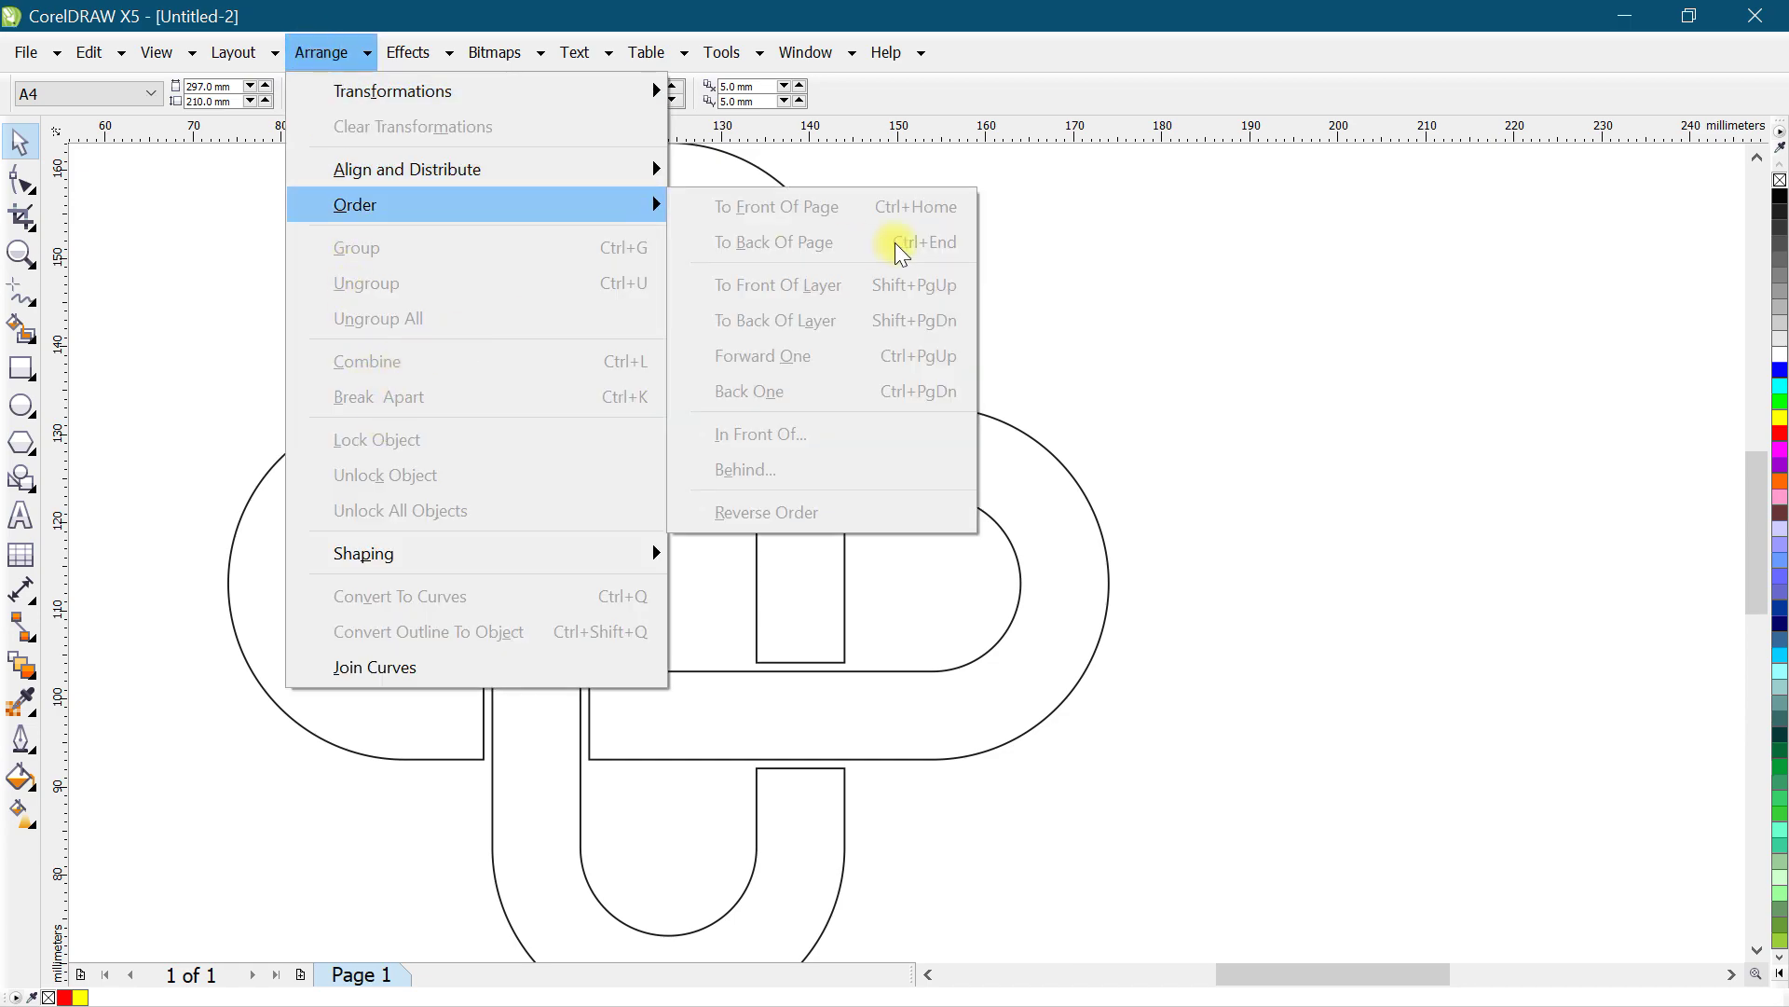
pyautogui.click(1149, 224)
pyautogui.click(881, 406)
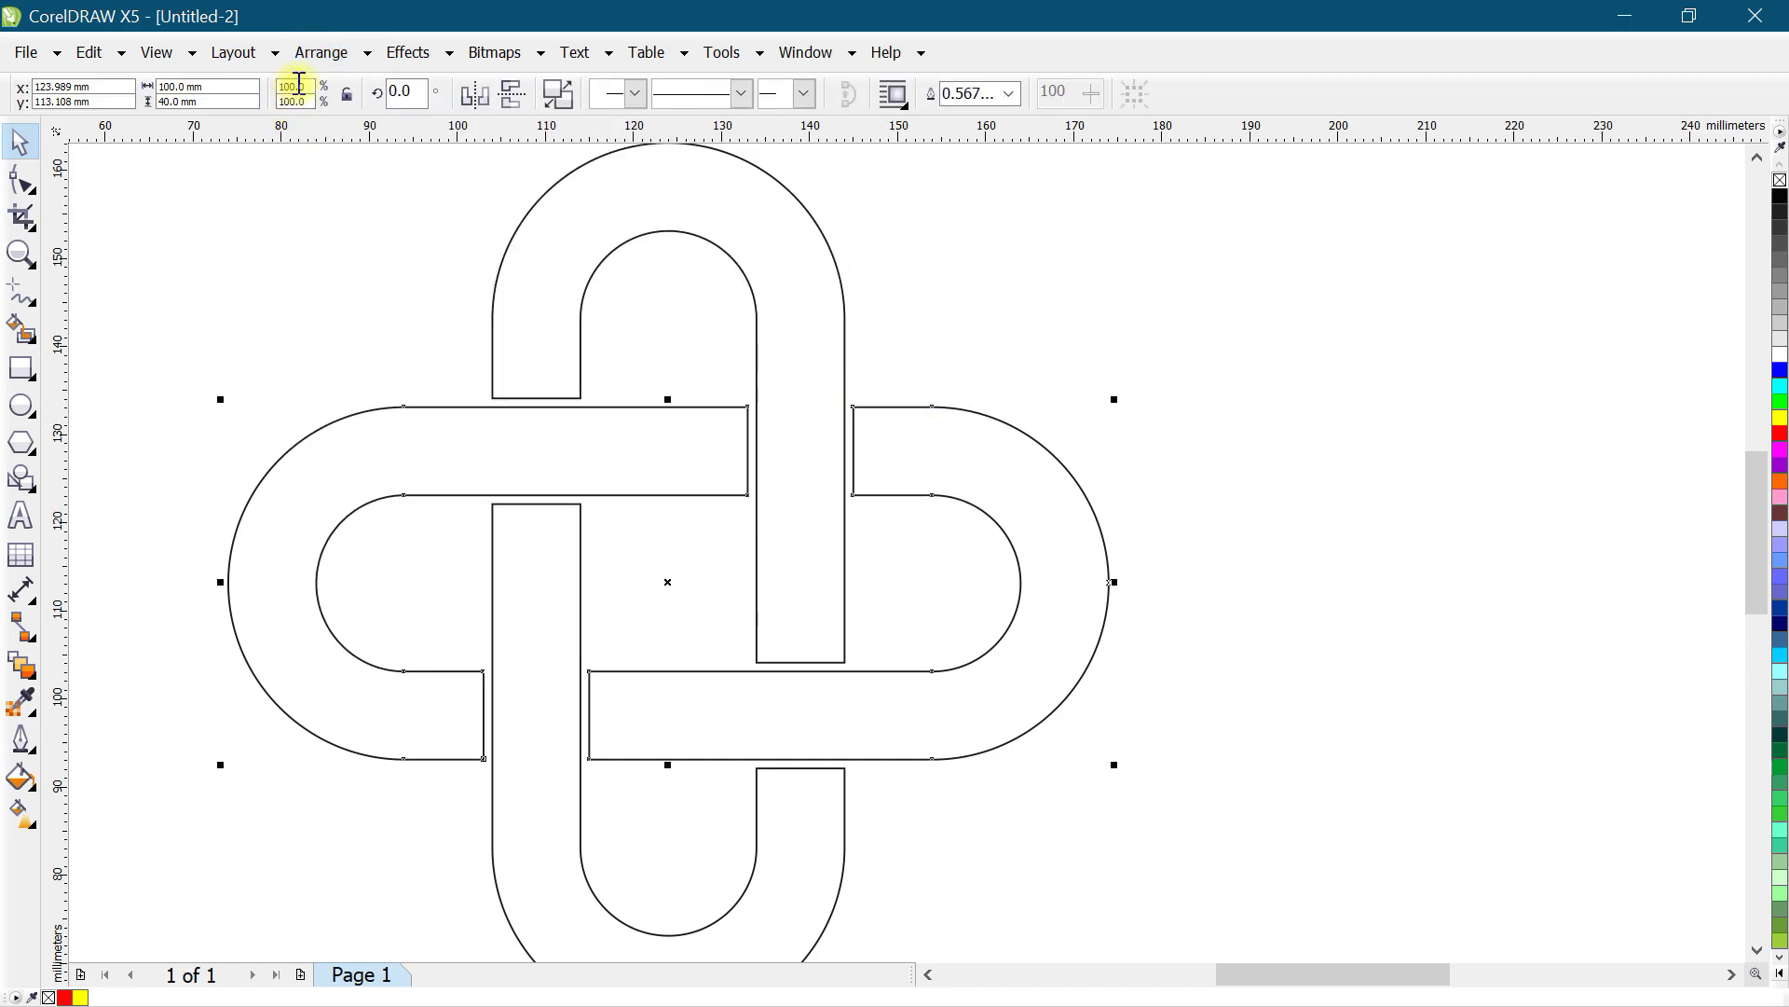
pyautogui.click(323, 52)
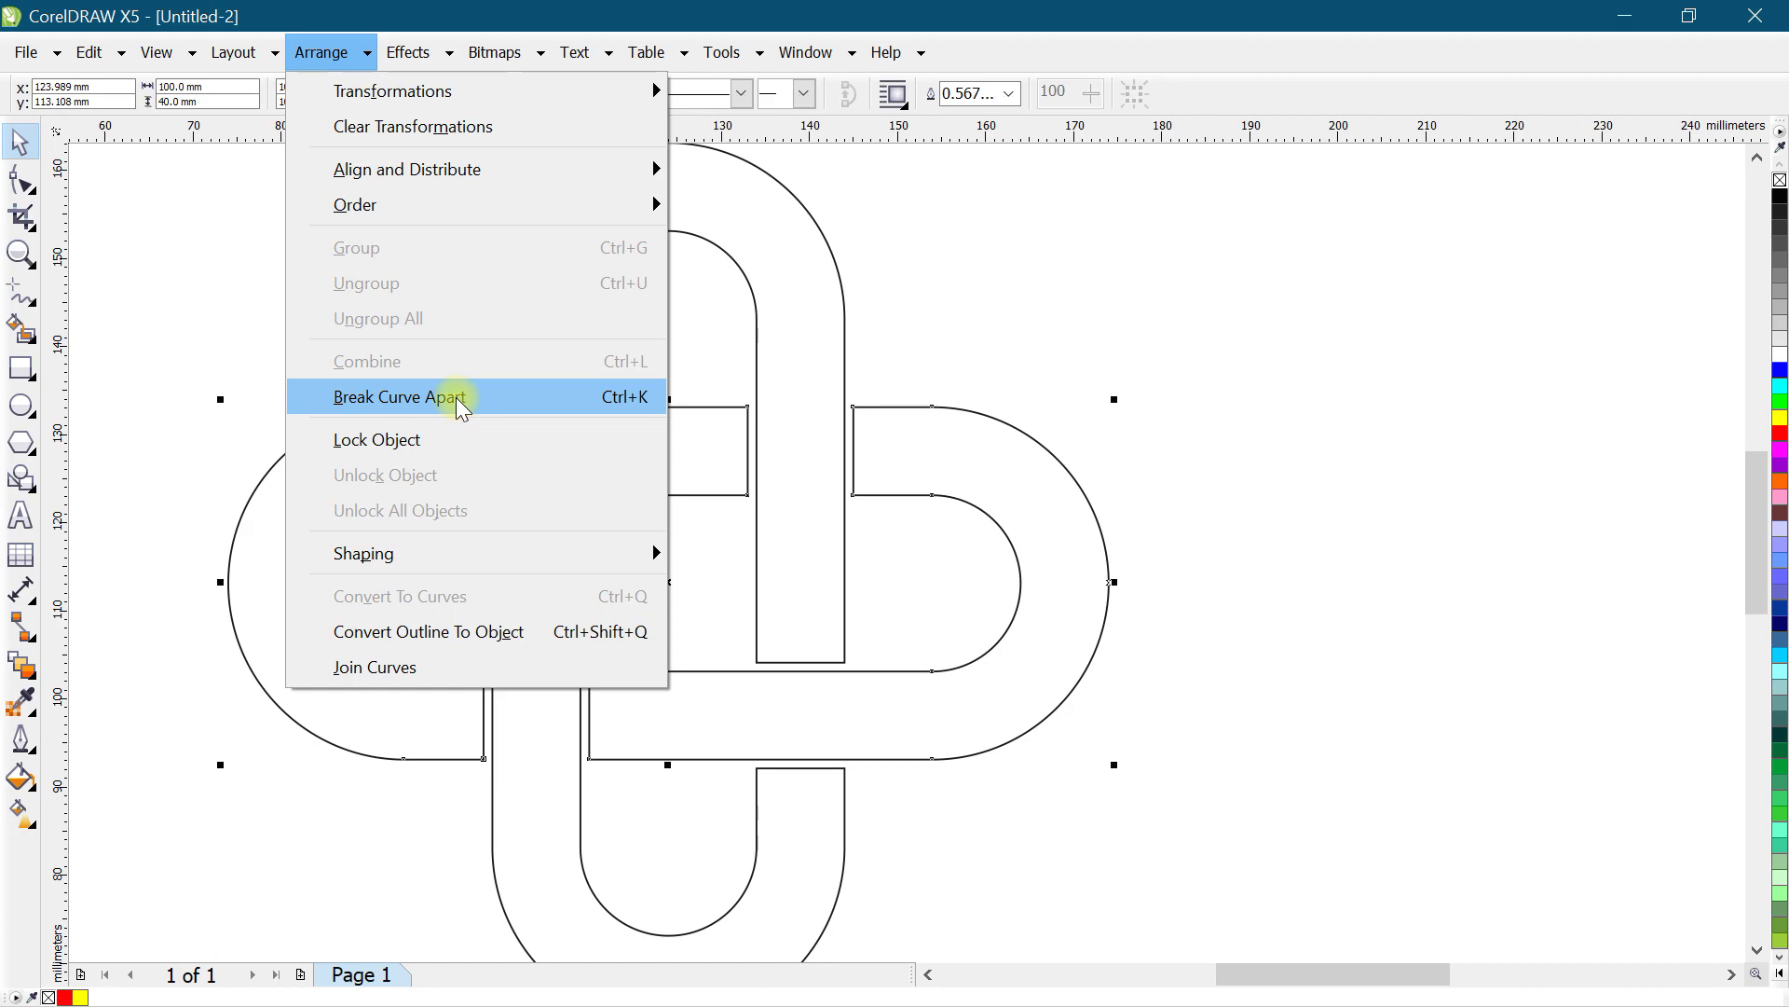
pyautogui.click(545, 399)
# Step: Undo two changes and select the top band piece
pyautogui.click(1031, 307)
pyautogui.click(961, 429)
pyautogui.hotkey('ctrl', 'z')
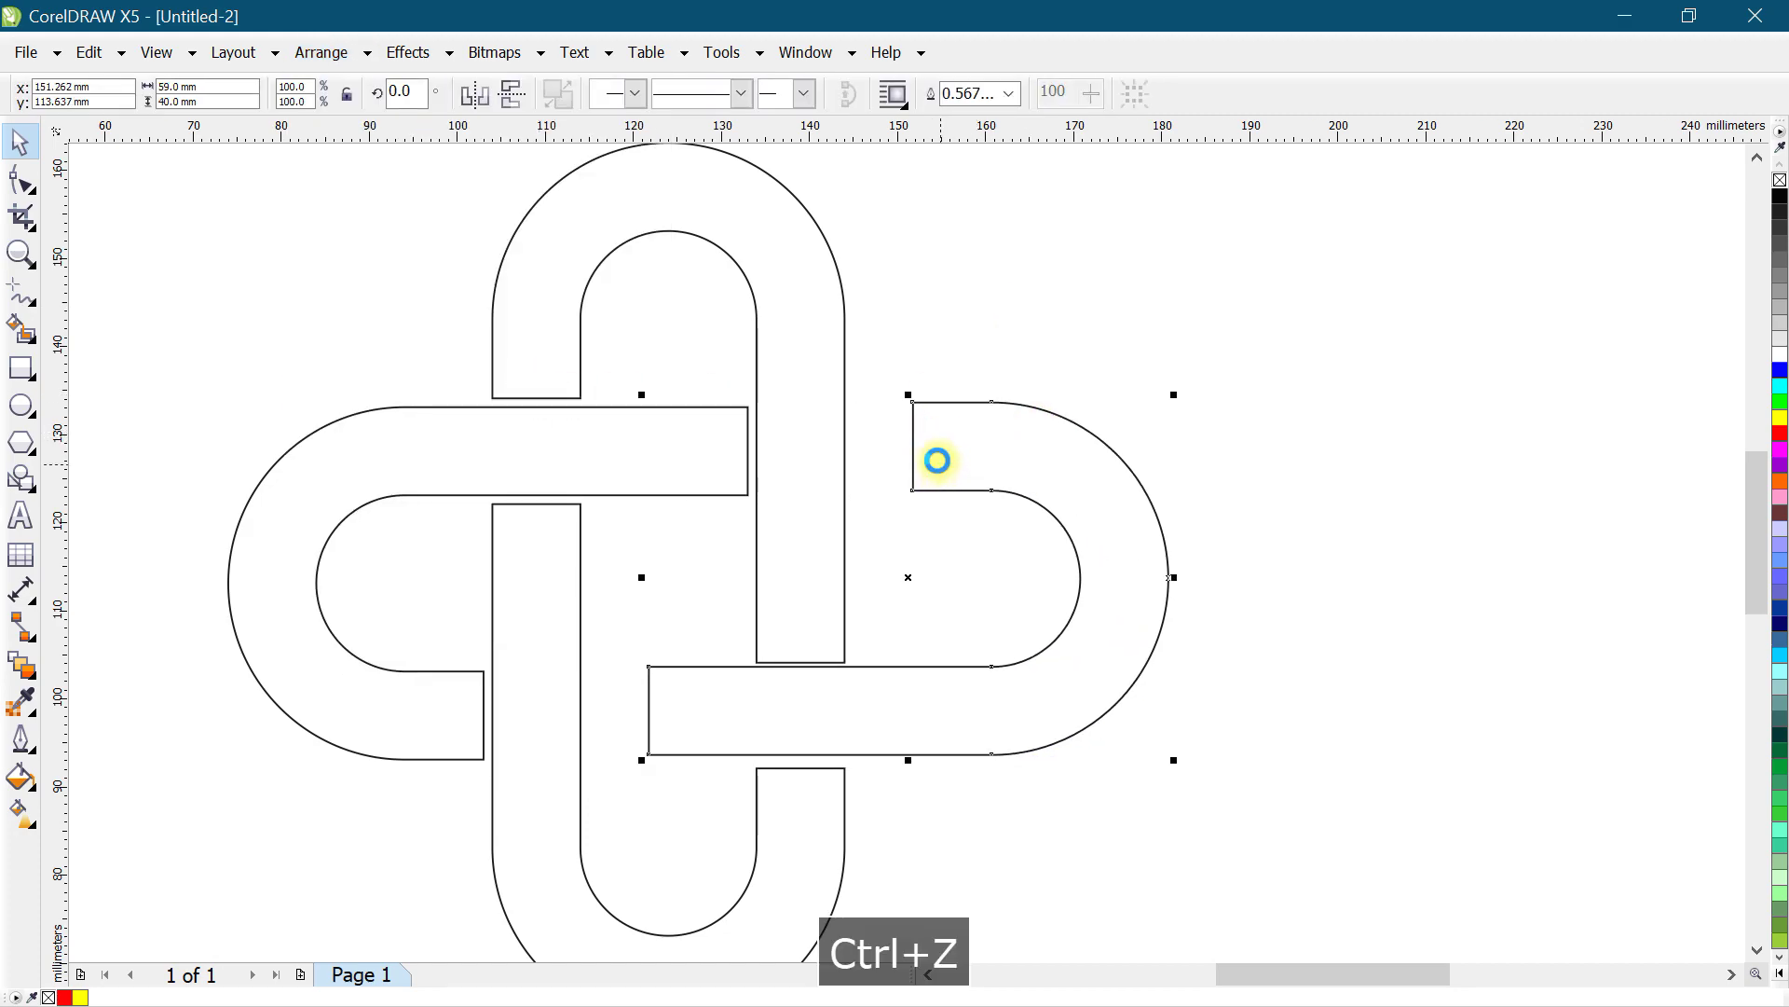
pyautogui.hotkey('ctrl', 'z')
pyautogui.click(952, 371)
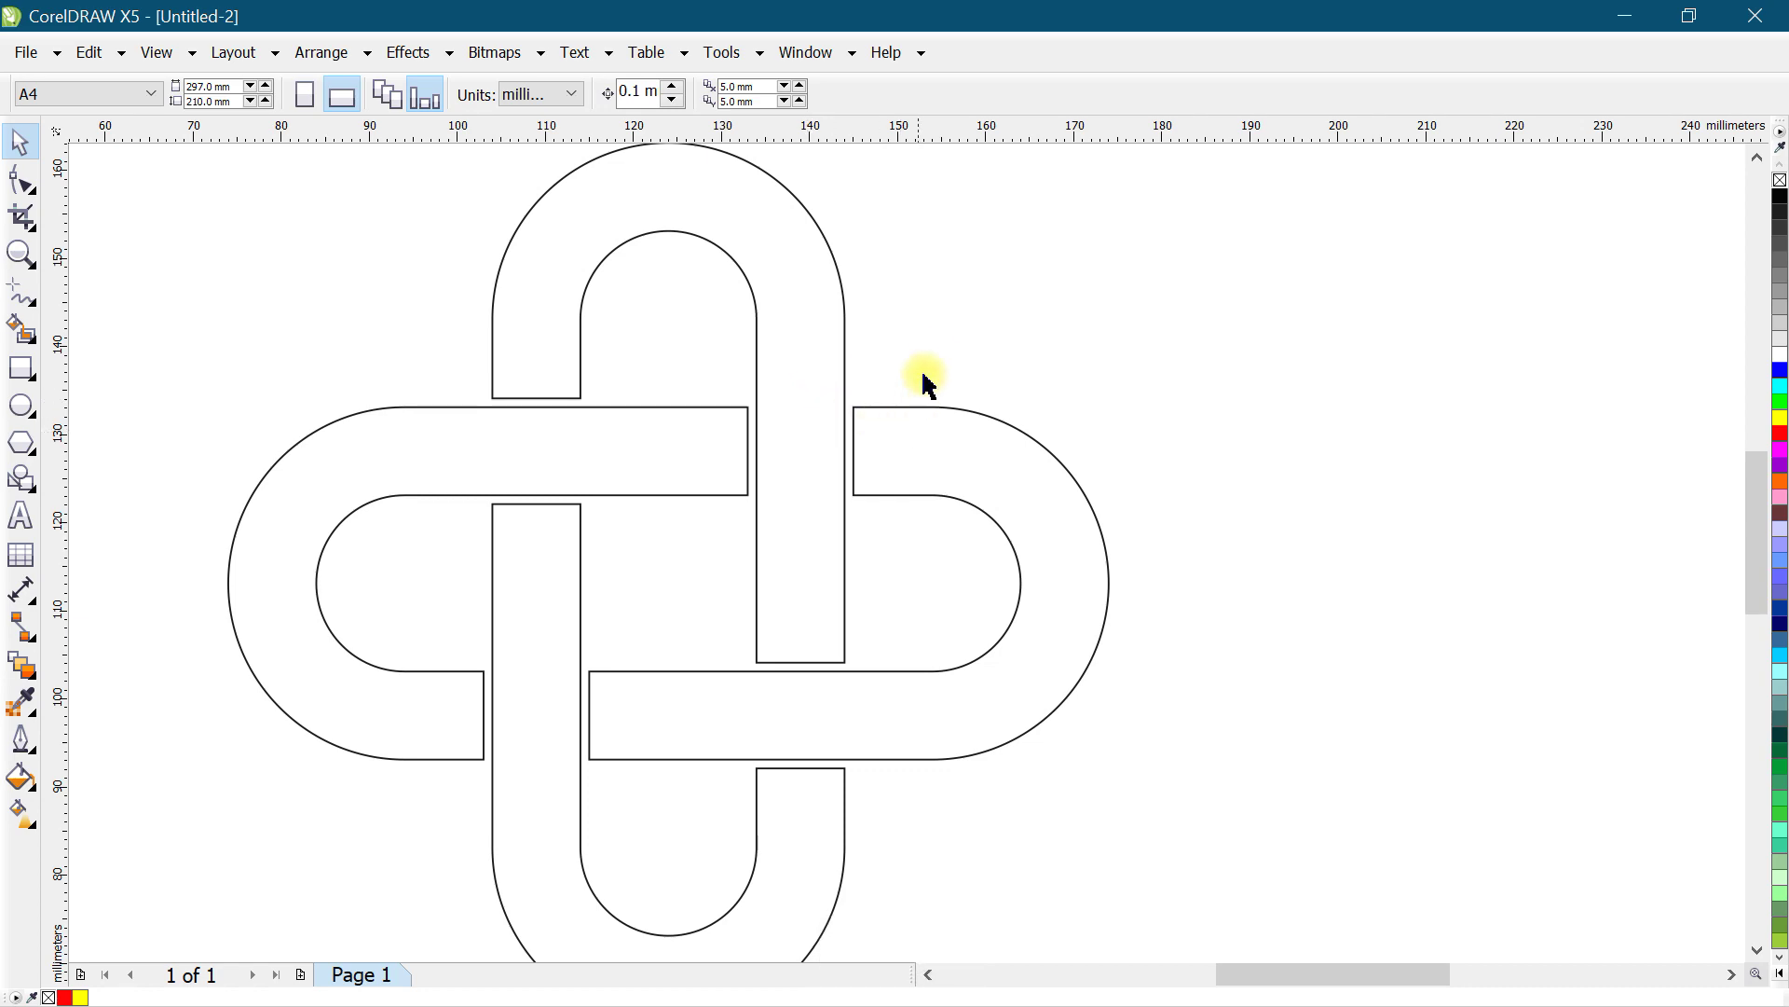
pyautogui.click(615, 252)
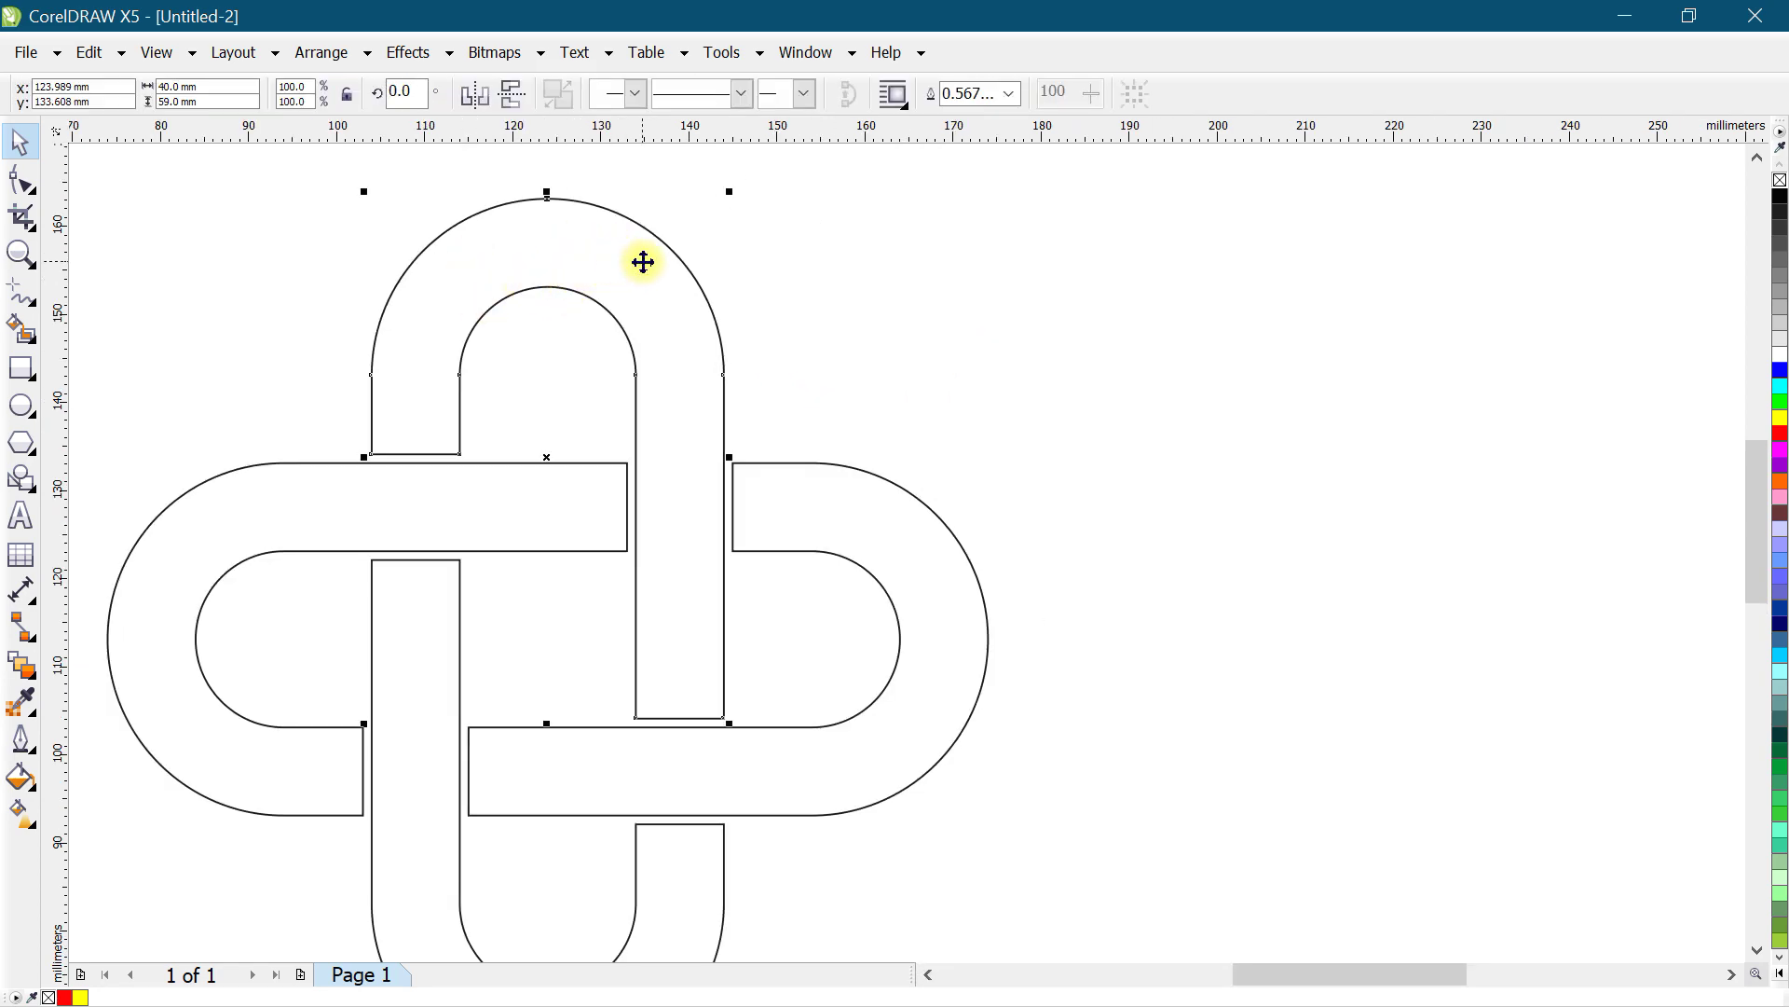
# Step: Duplicate the top loop, set nudge to 3.3 mm, and nudge the copy 6.6 mm left
pyautogui.hotkey('ctrl', 'c')
pyautogui.hotkey('ctrl', 'v')
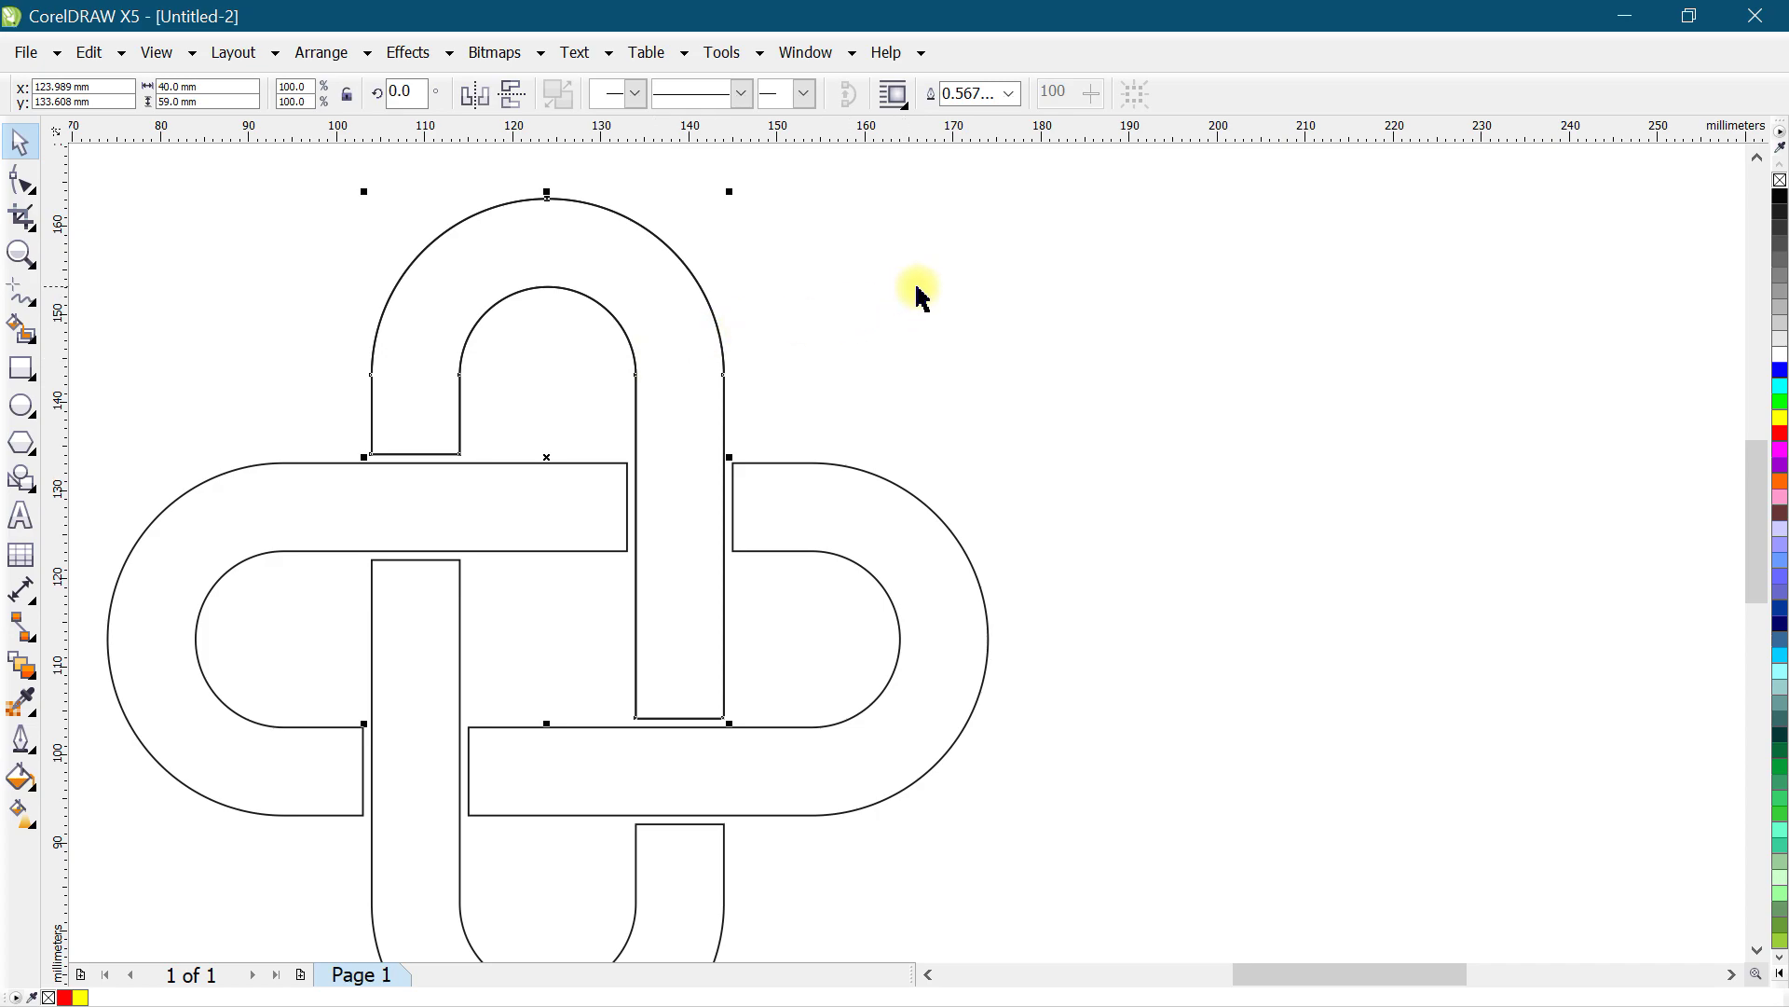
pyautogui.click(969, 315)
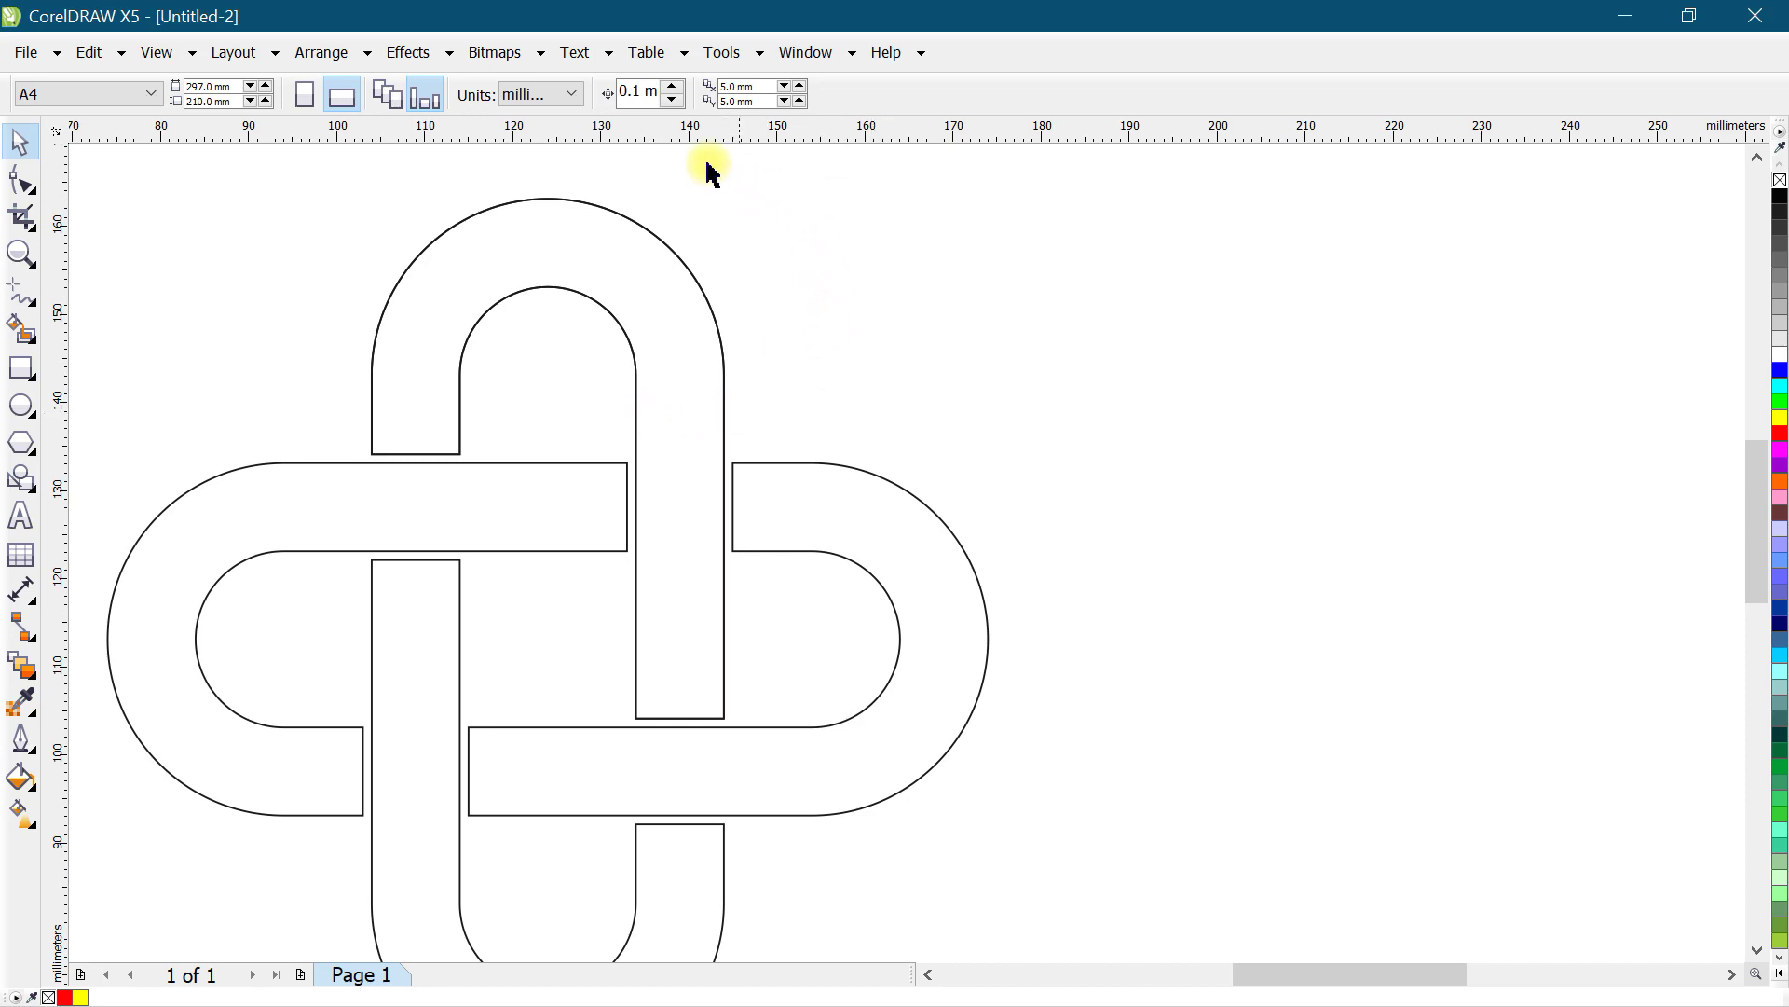
pyautogui.doubleClick(633, 90)
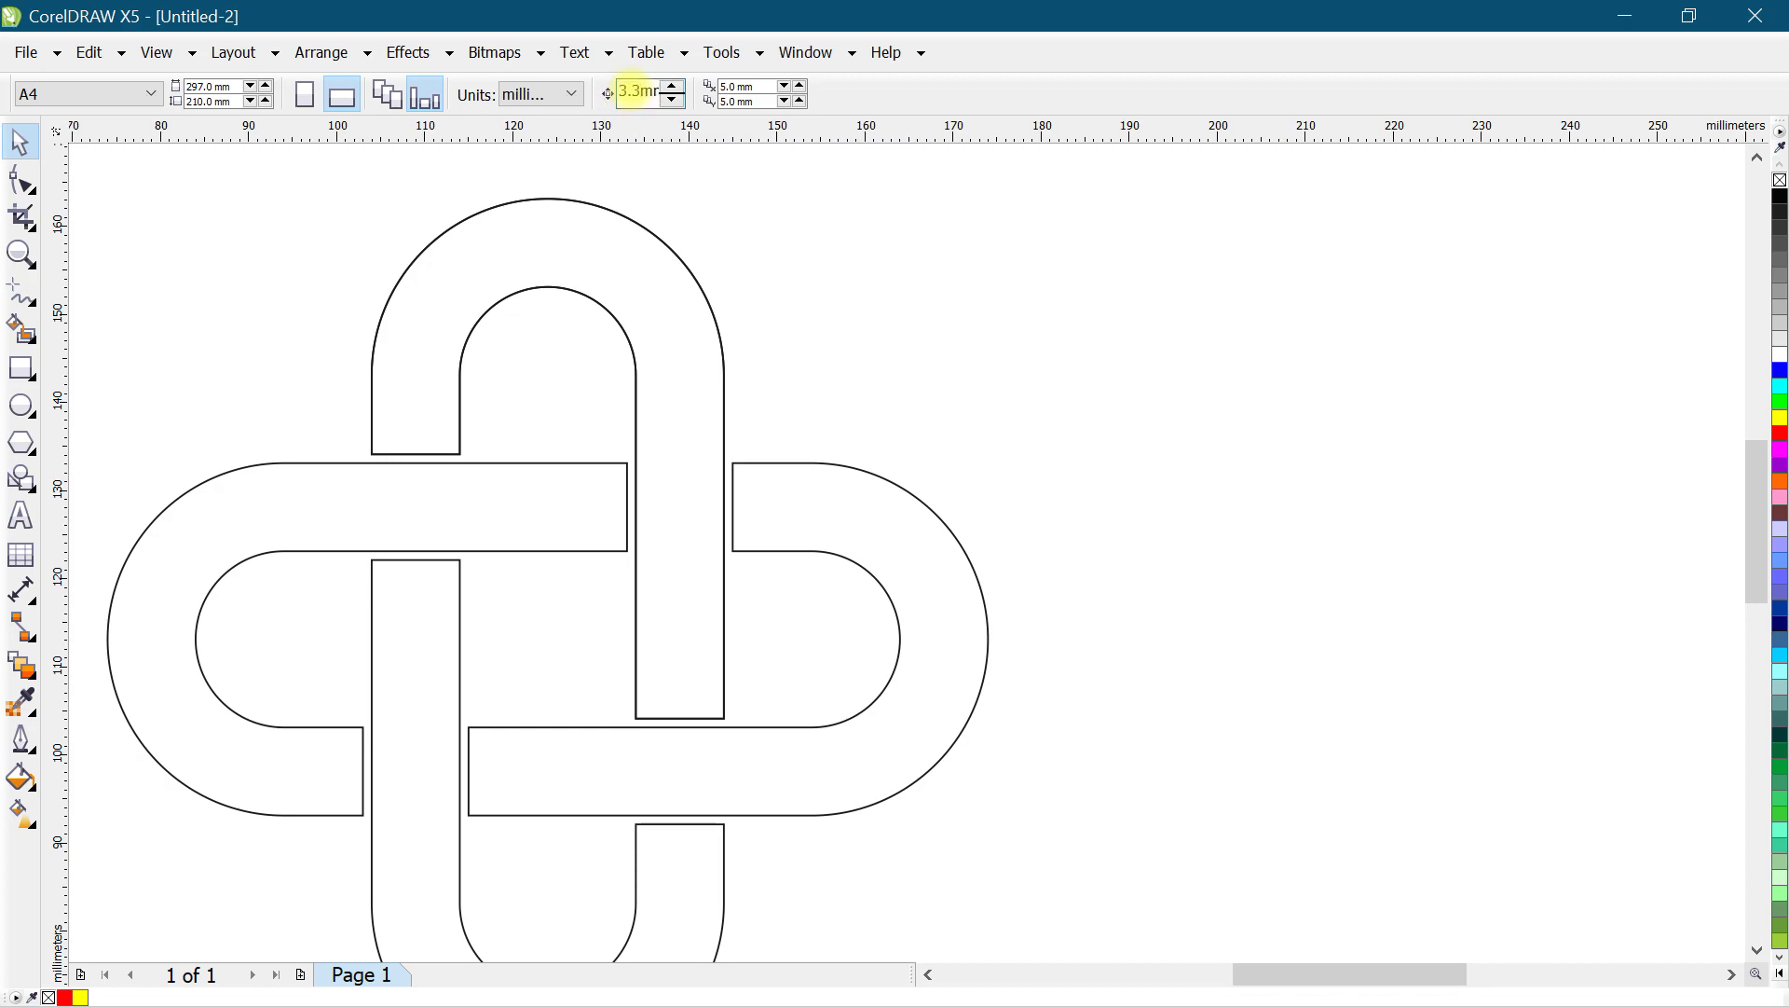
pyautogui.click(683, 300)
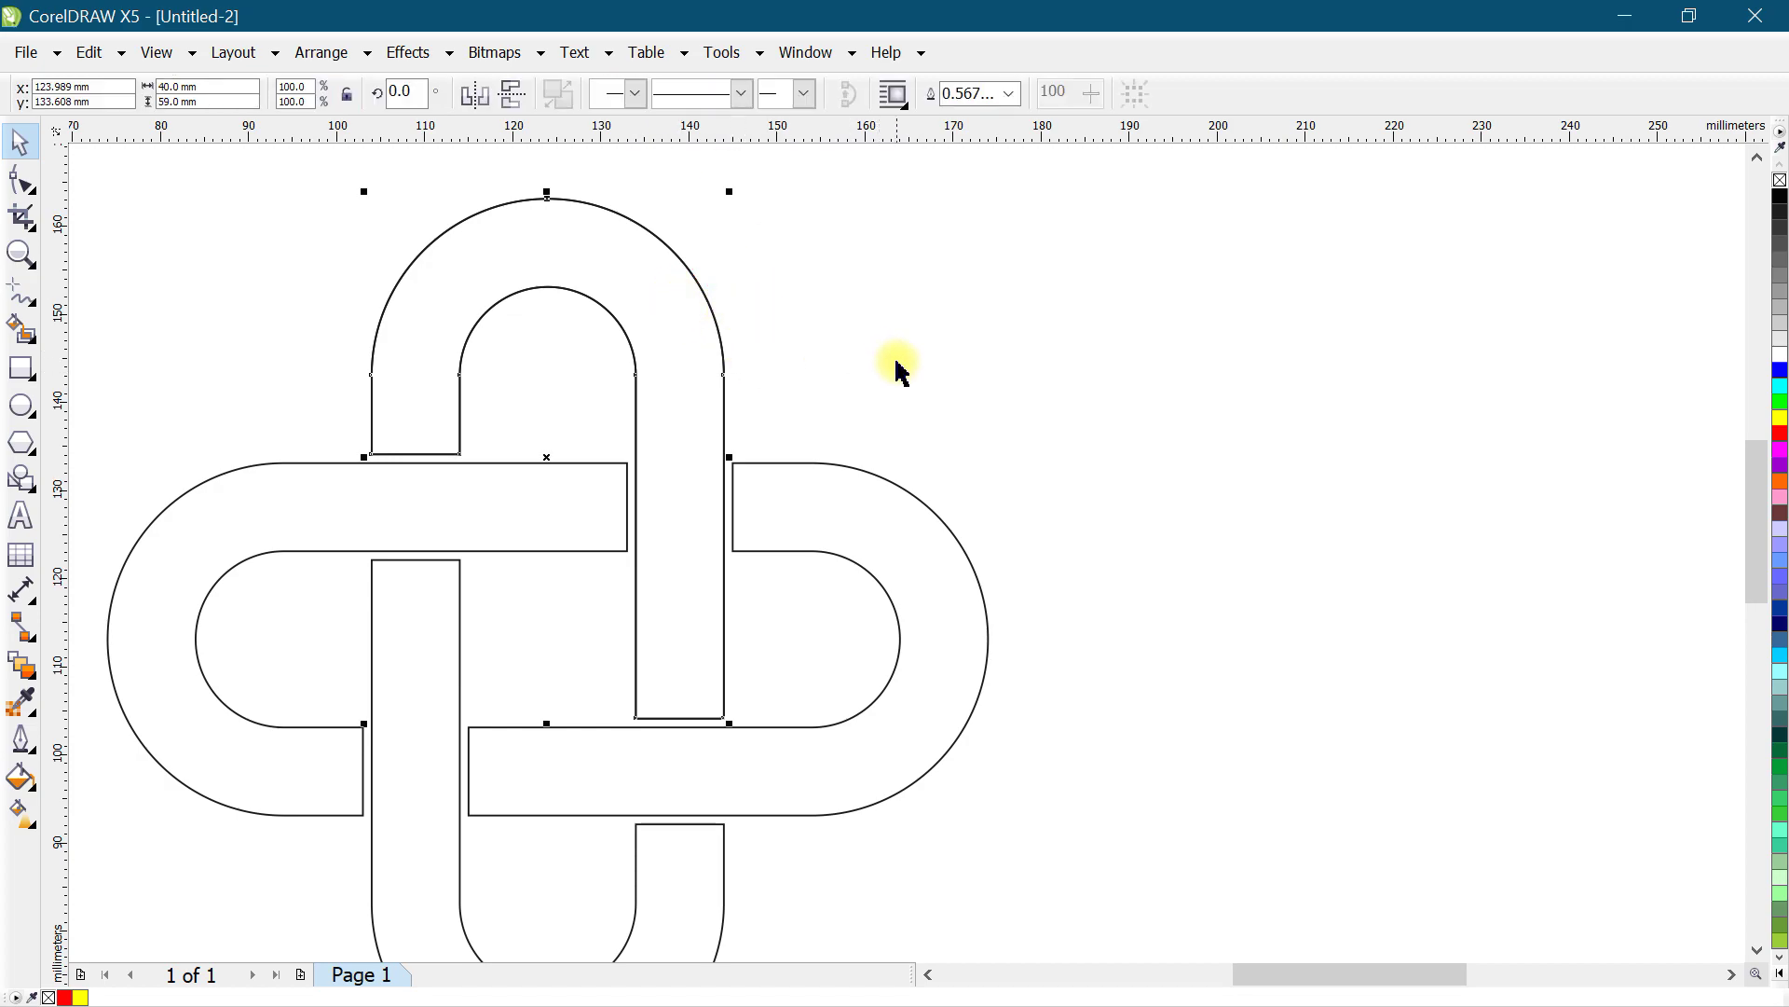
pyautogui.press('Left')
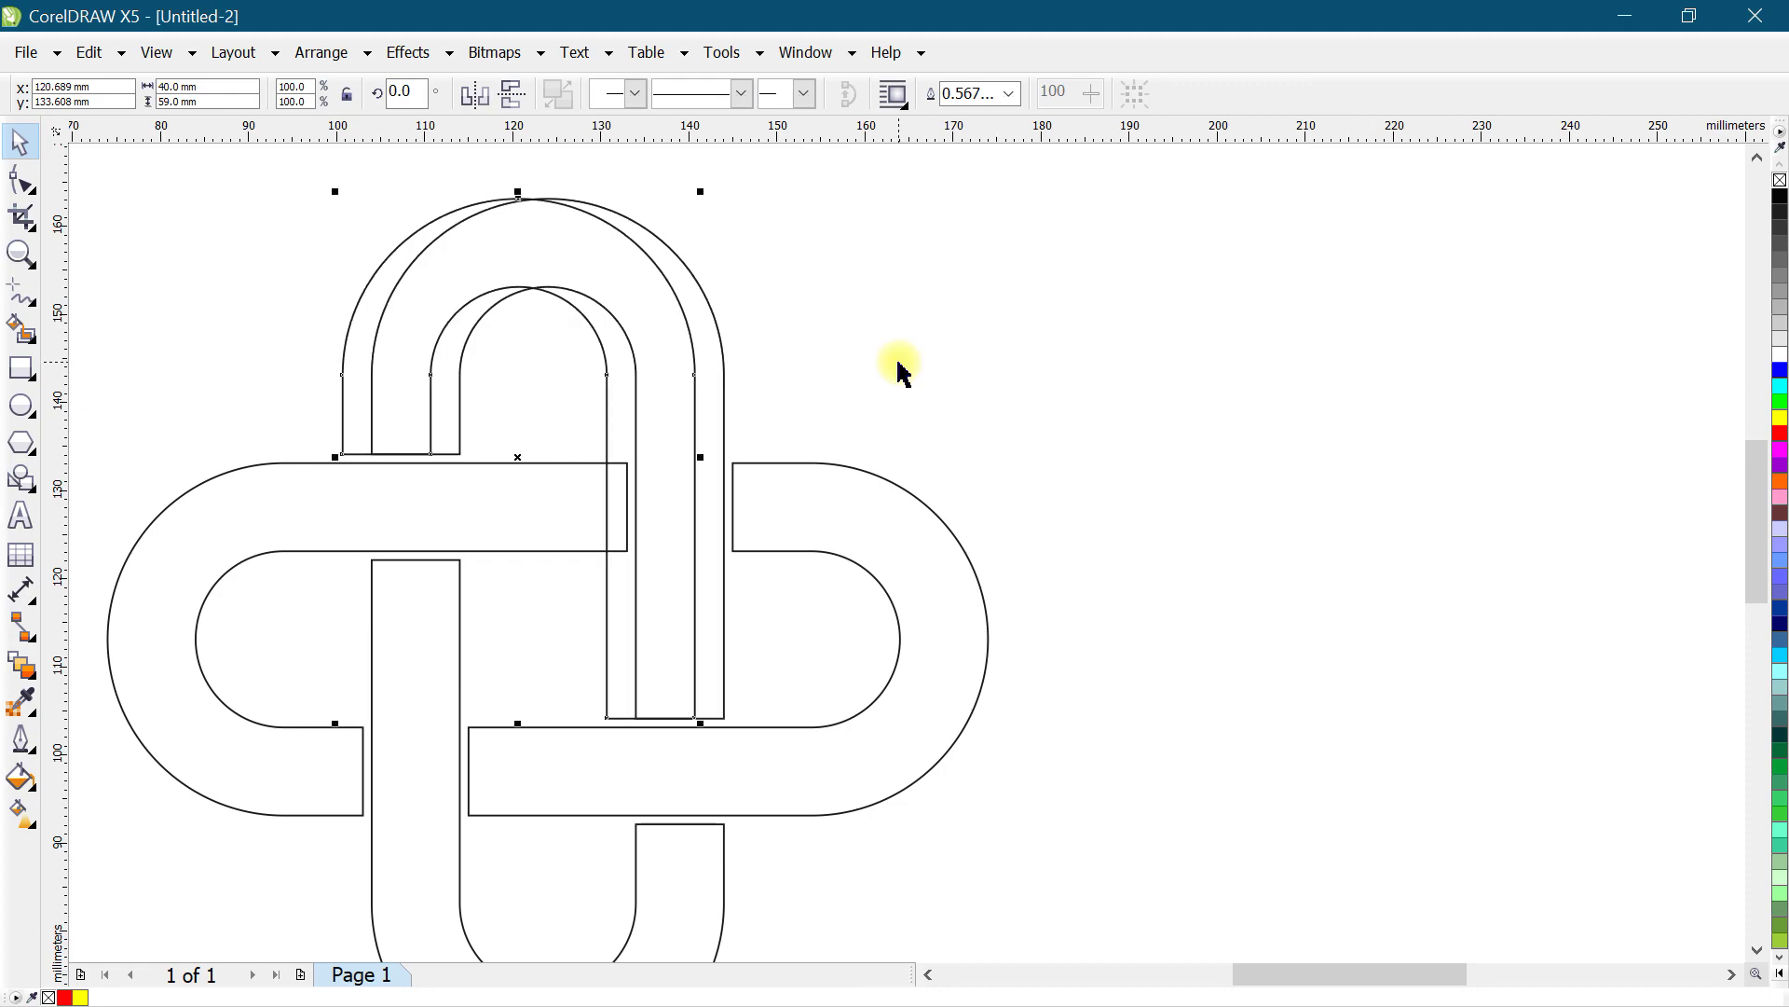
pyautogui.press('Left')
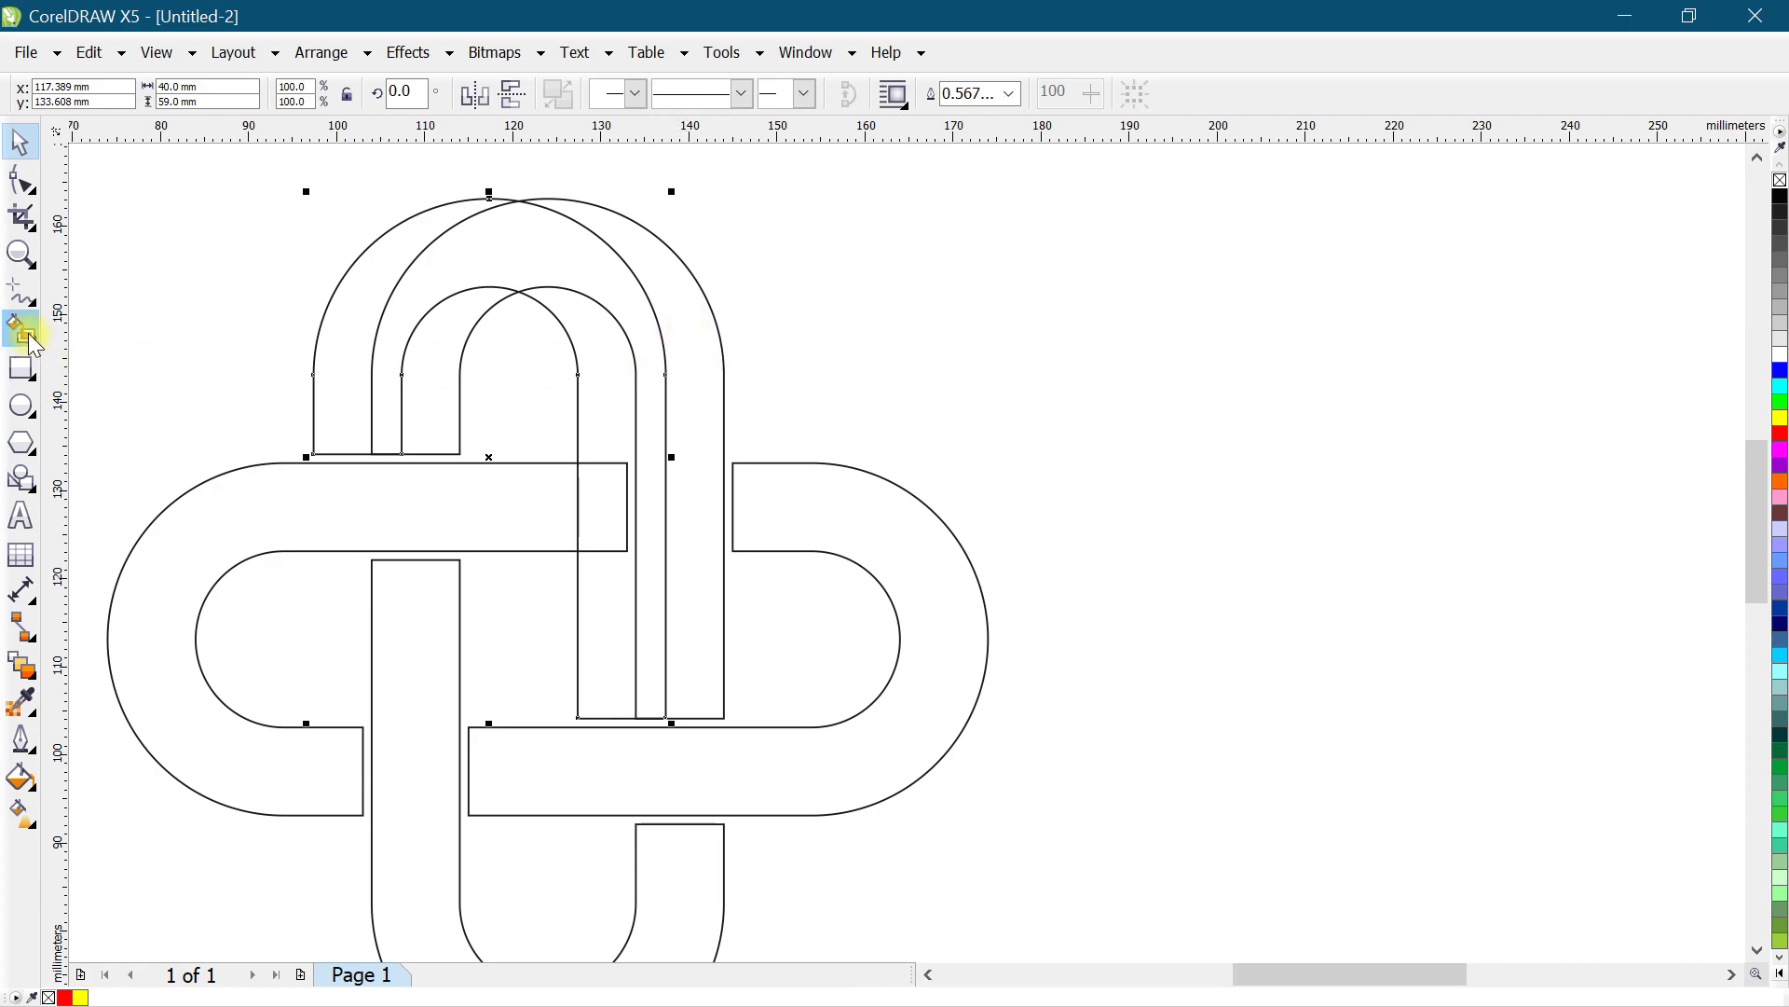
pyautogui.click(29, 338)
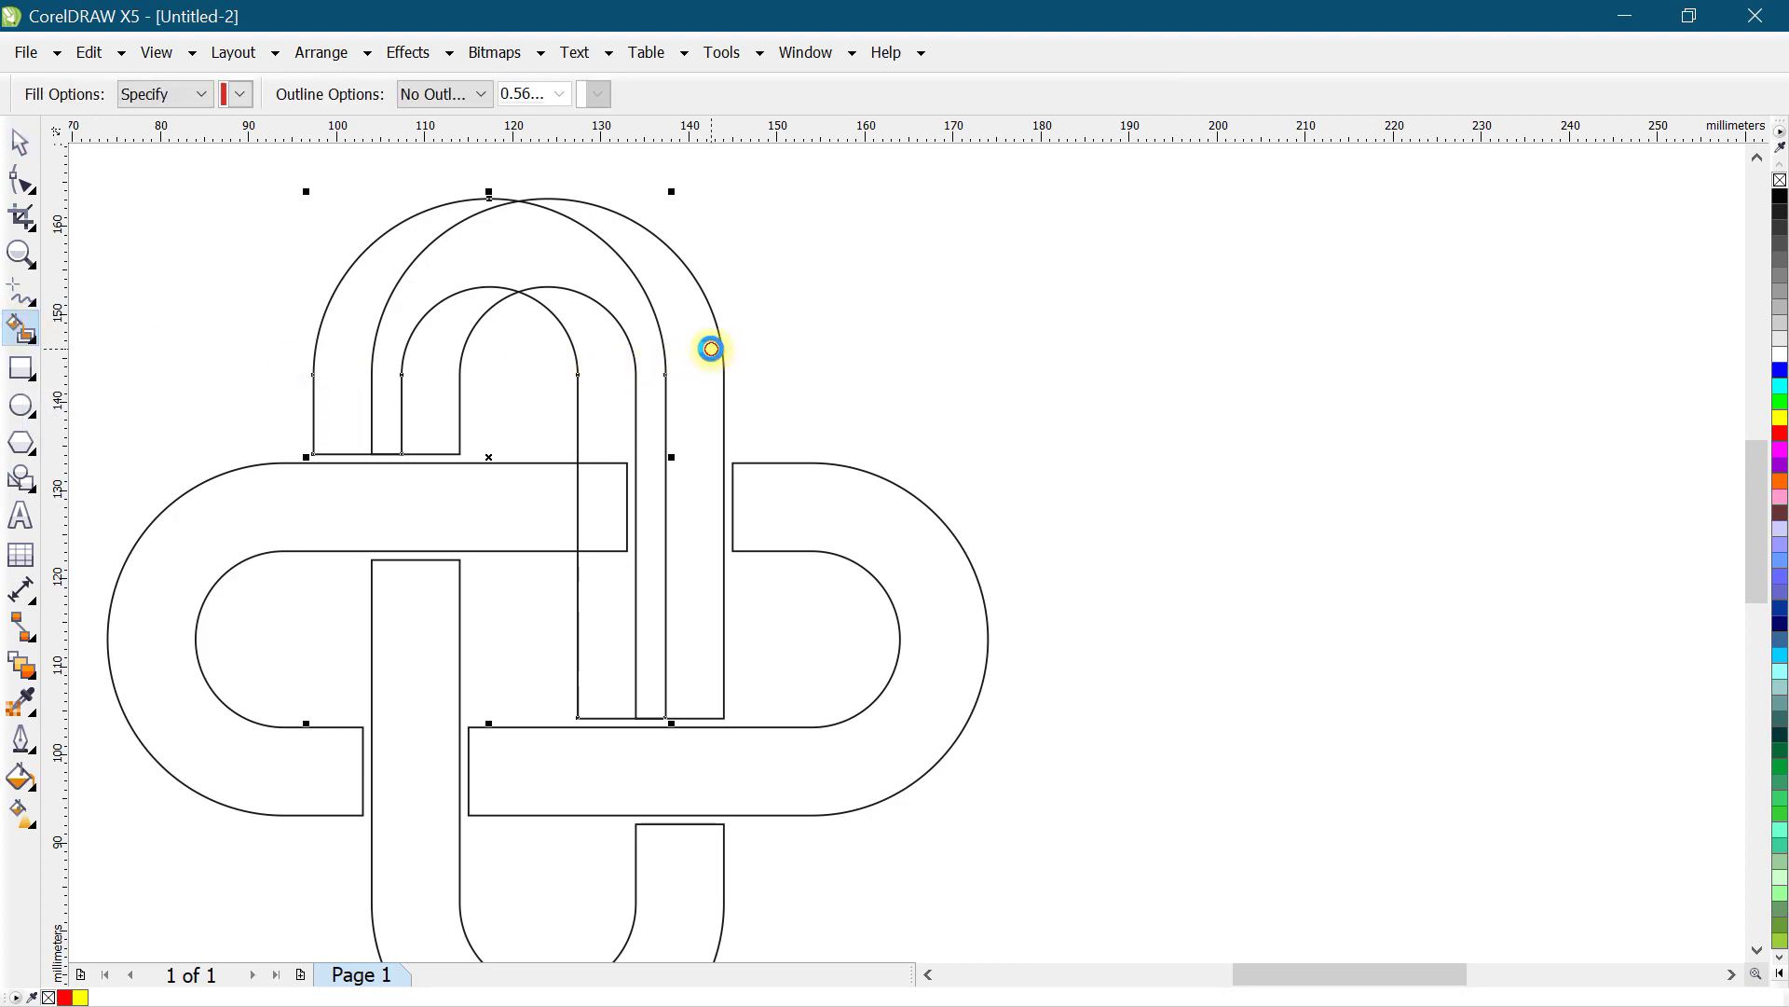
# Step: Smart-fill the right and inner arch bands red, shifting the offset loop 3.3 mm right
pyautogui.click(711, 349)
pyautogui.click(21, 145)
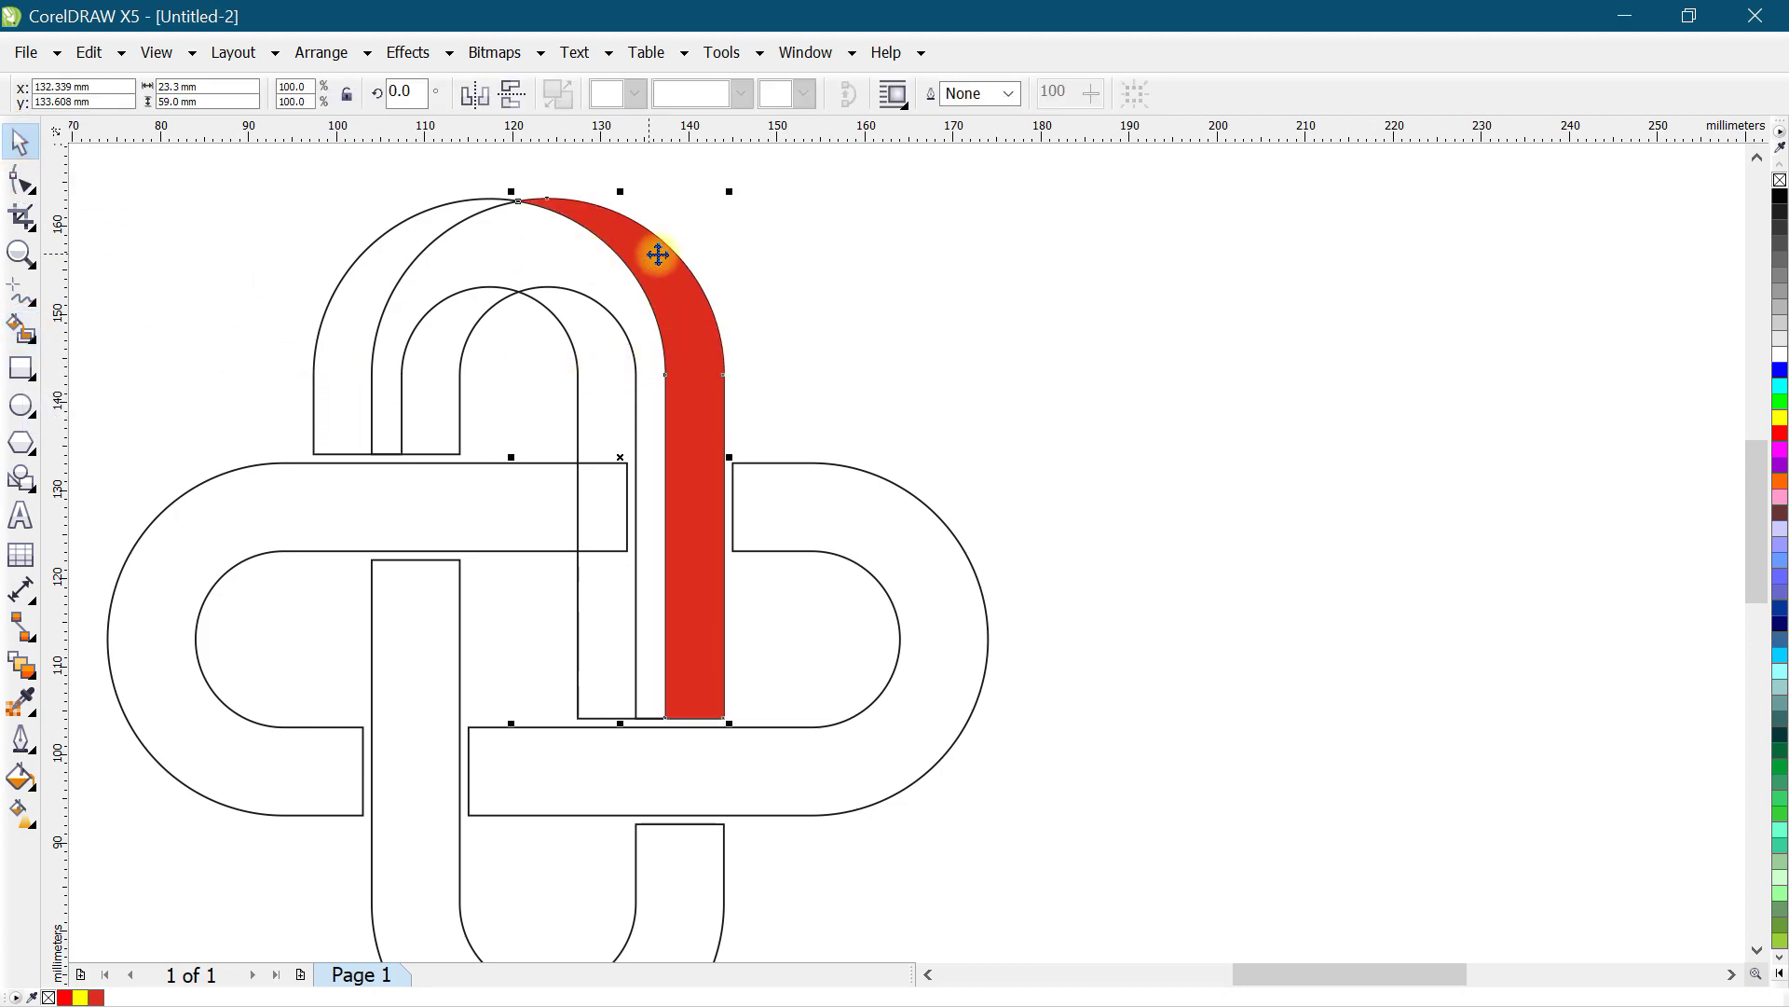
pyautogui.click(345, 296)
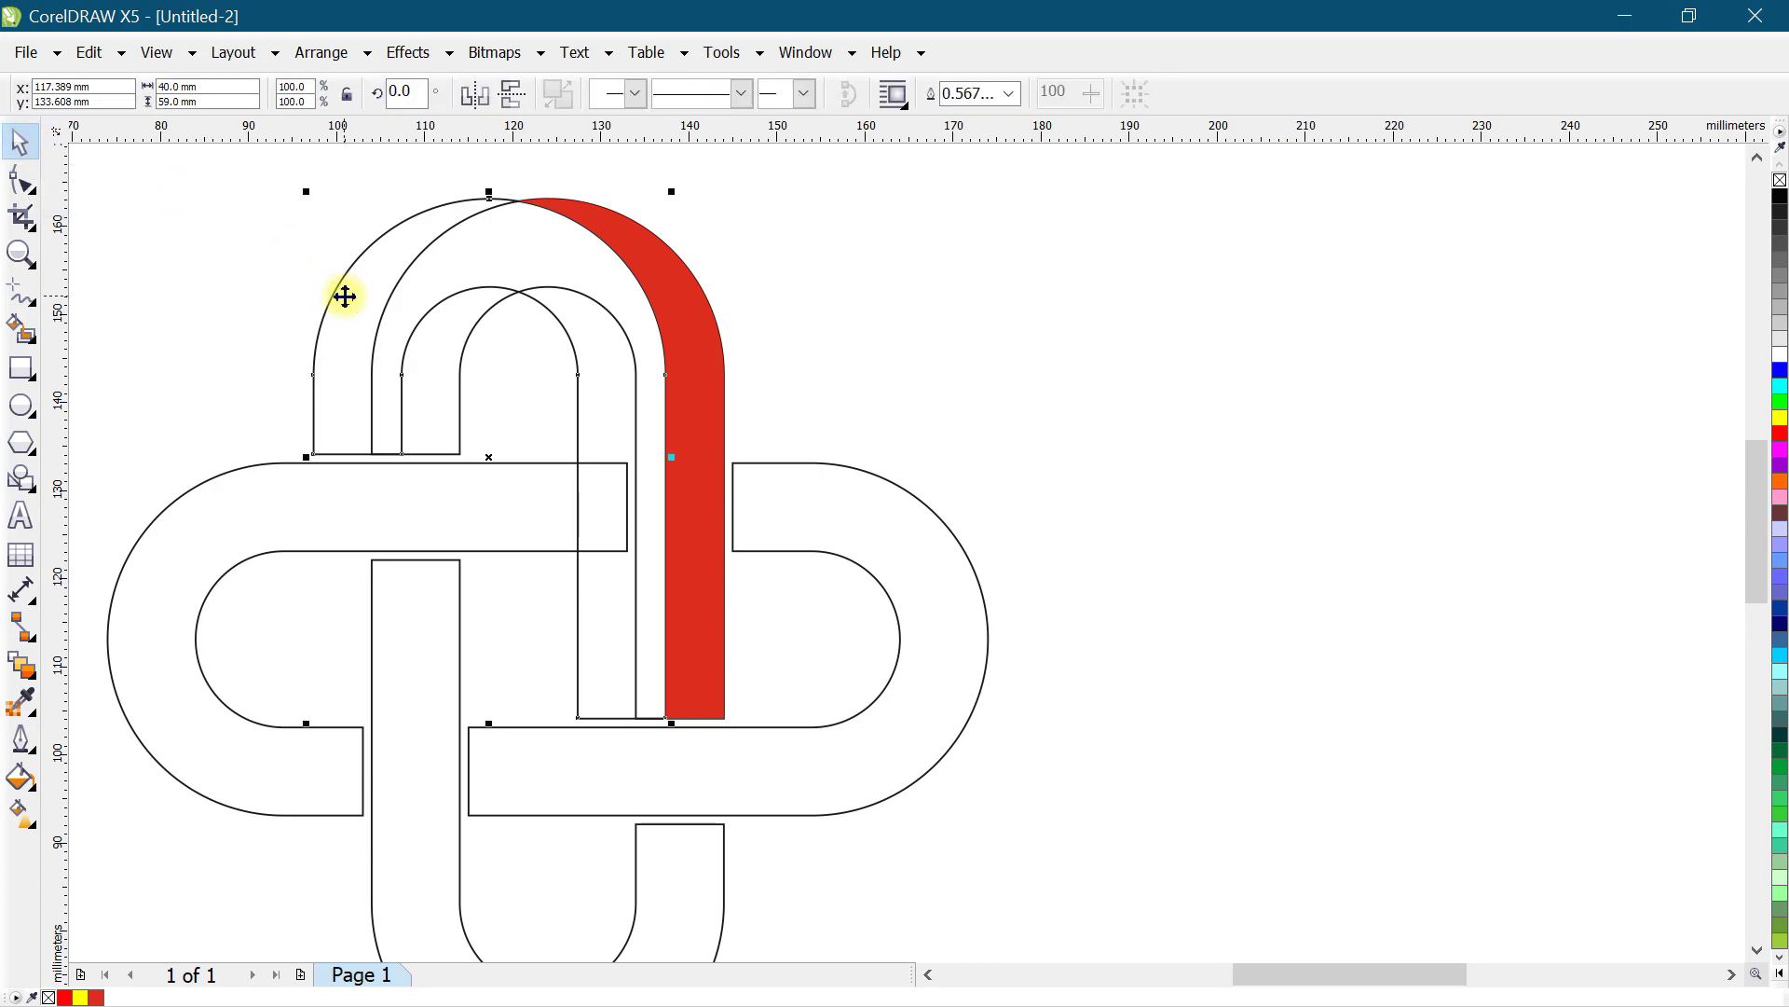
pyautogui.press('Right')
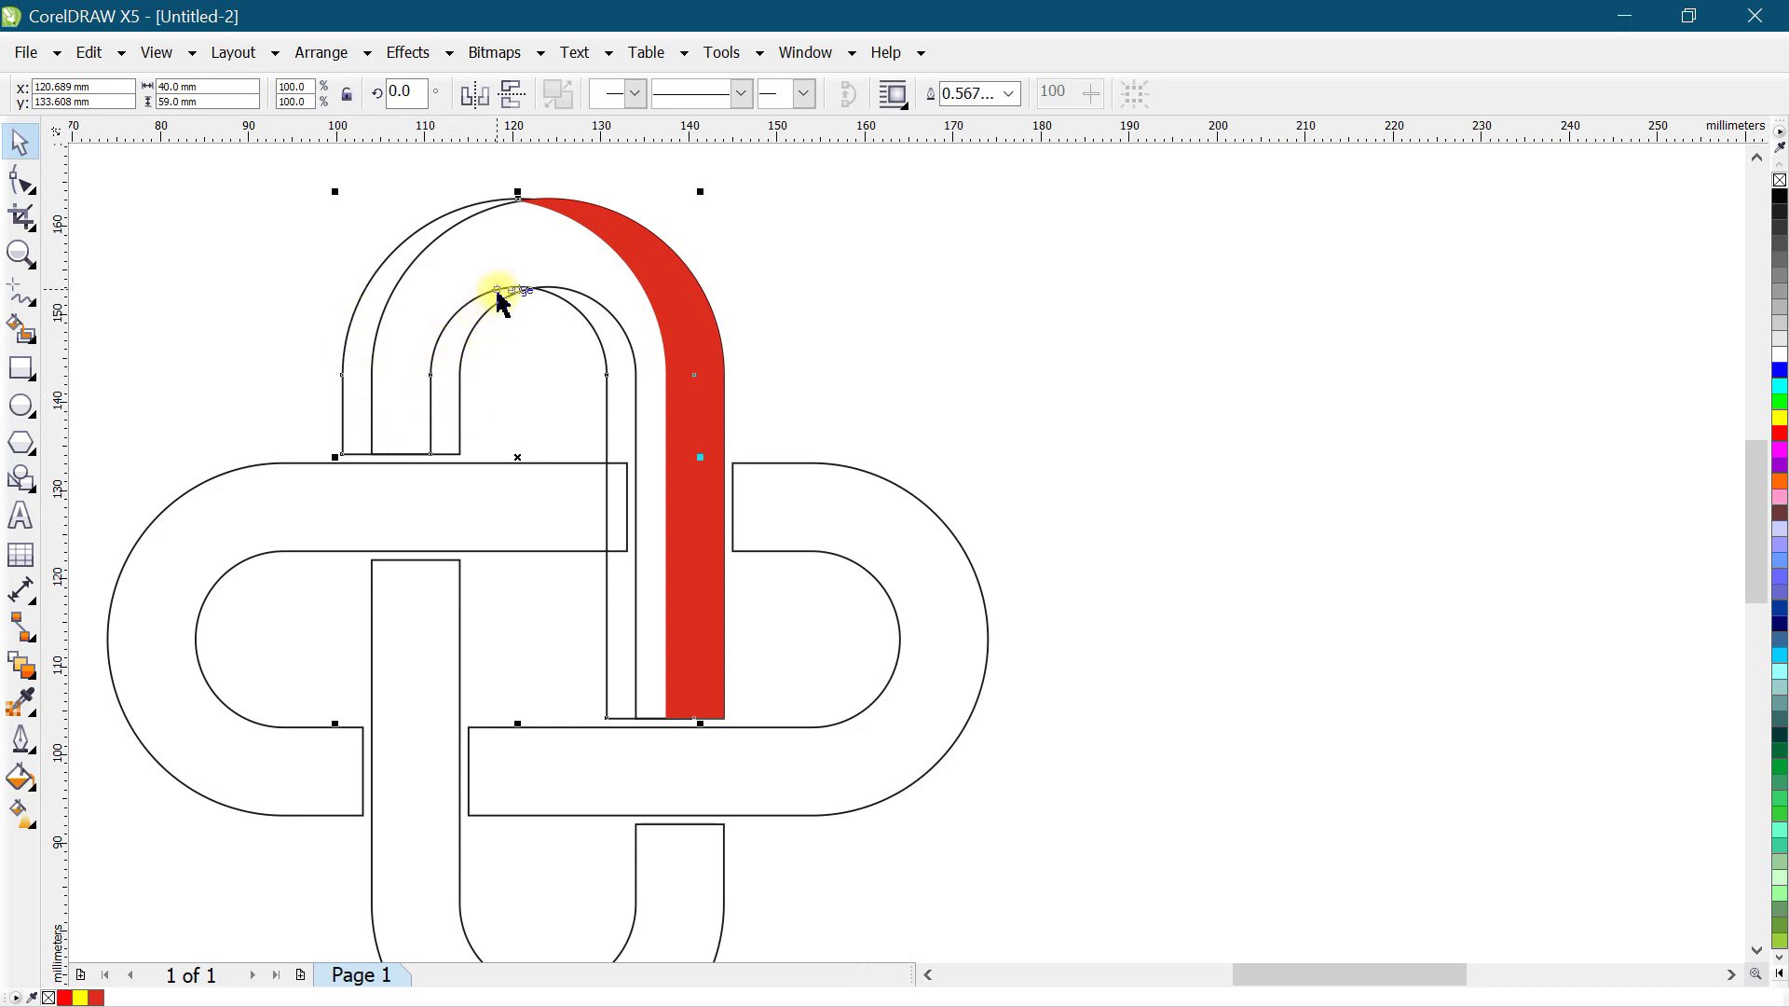
pyautogui.click(22, 330)
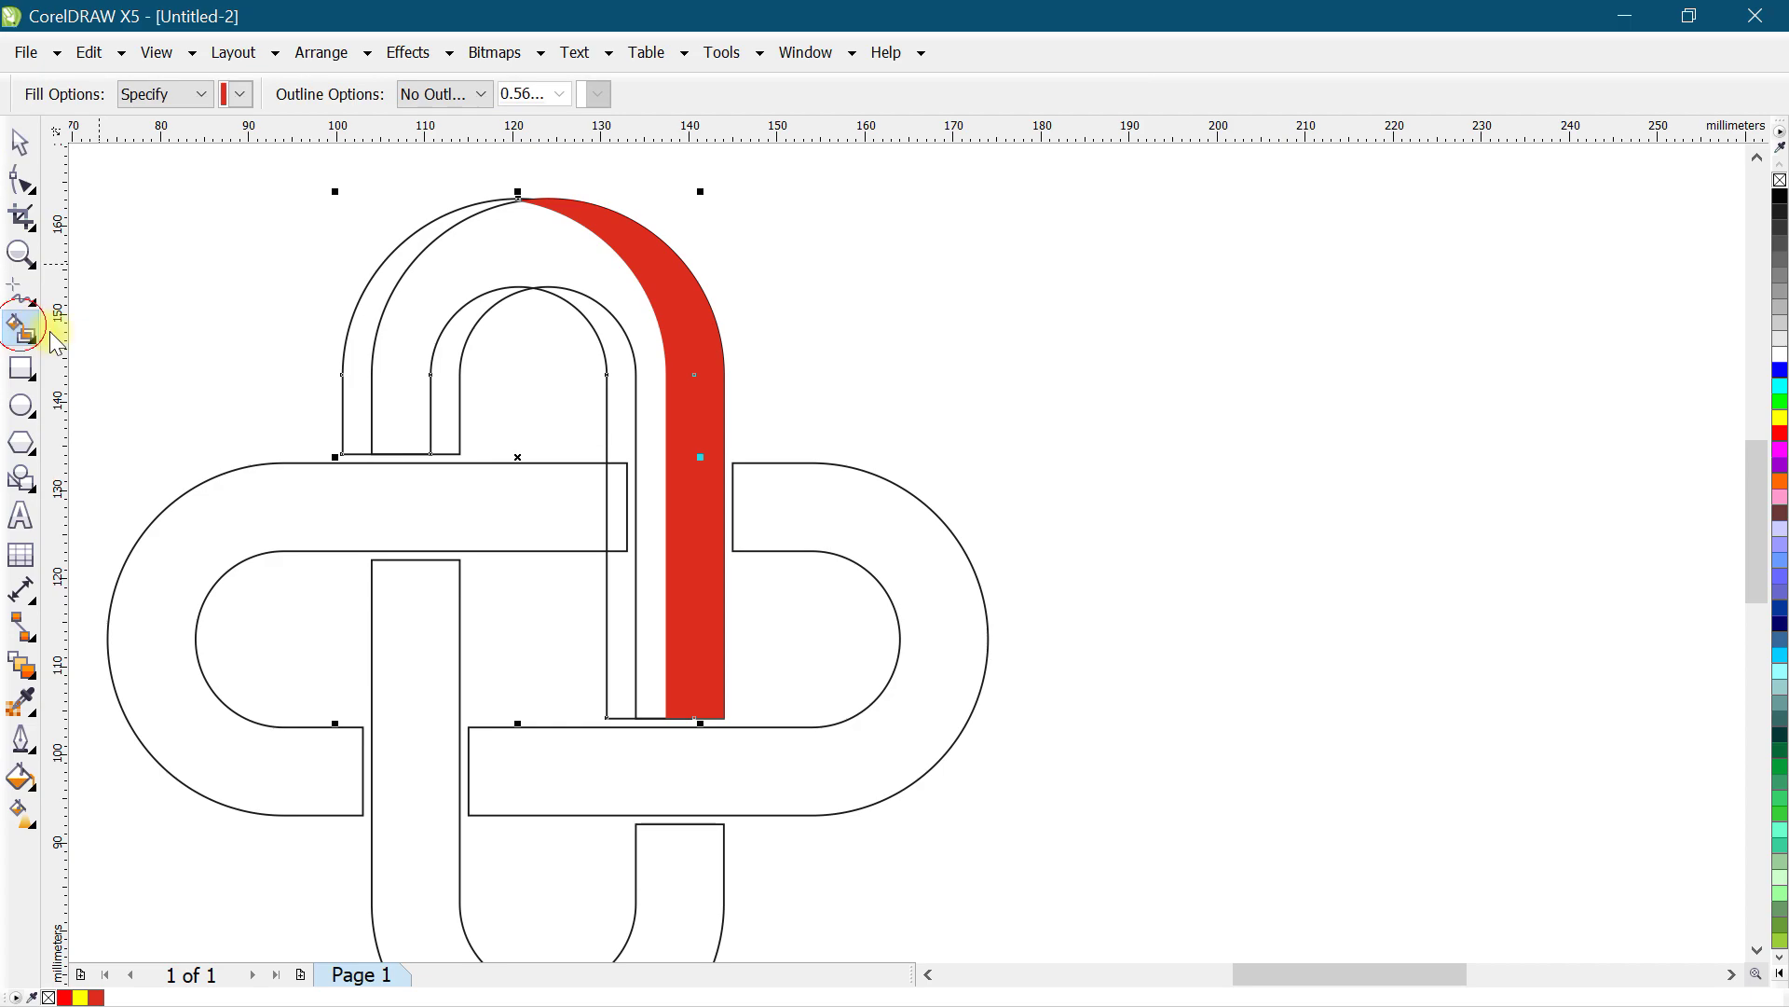
pyautogui.click(453, 347)
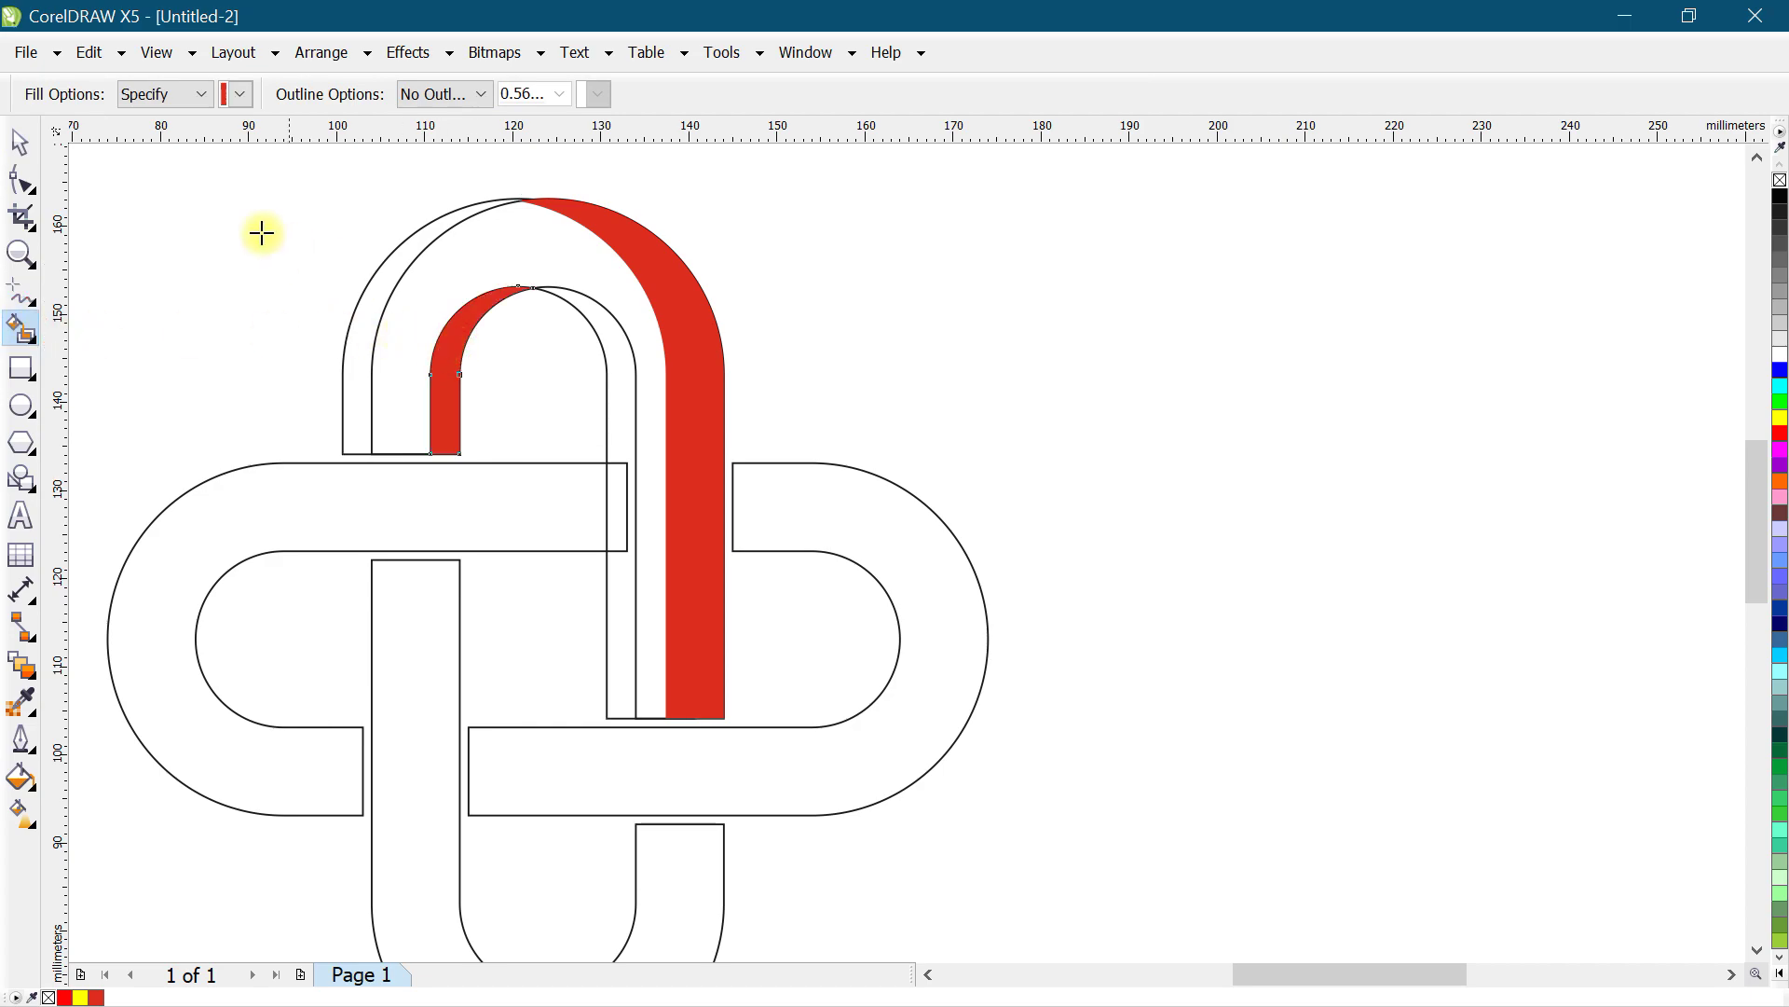
# Step: Delete the extra loop outline and fill the remaining arch area red
pyautogui.click(16, 144)
pyautogui.click(354, 316)
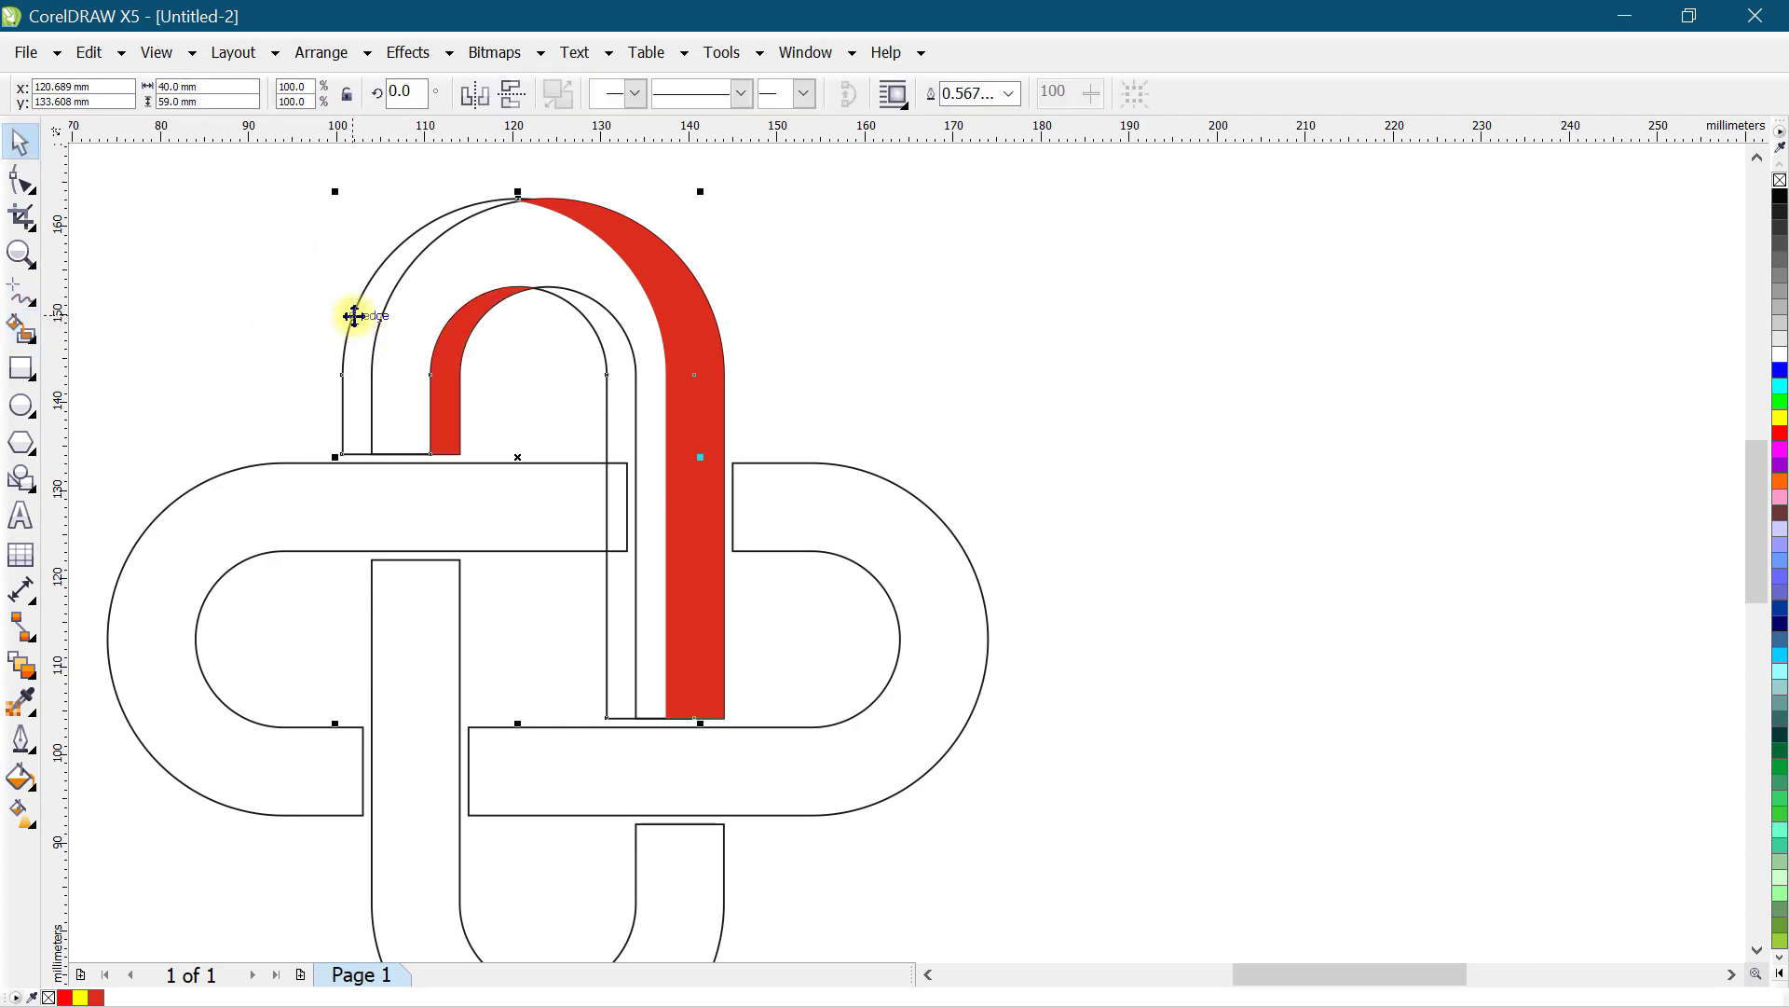
pyautogui.press('Delete')
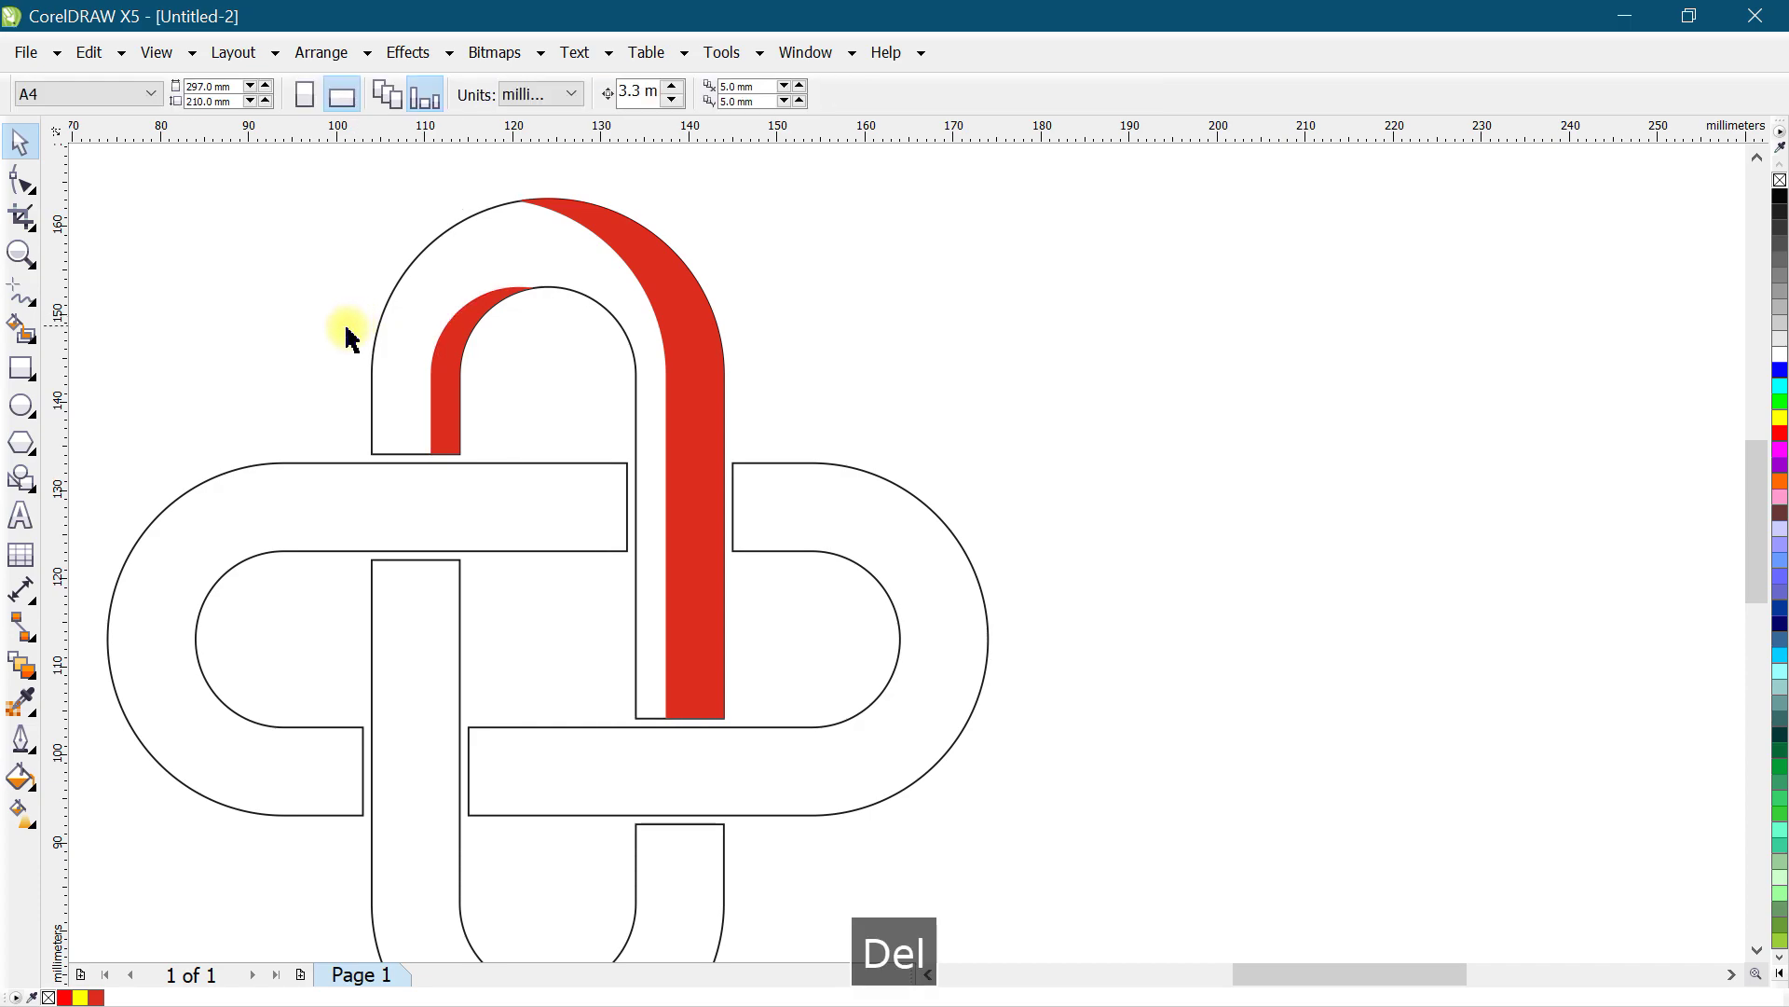
pyautogui.press('space')
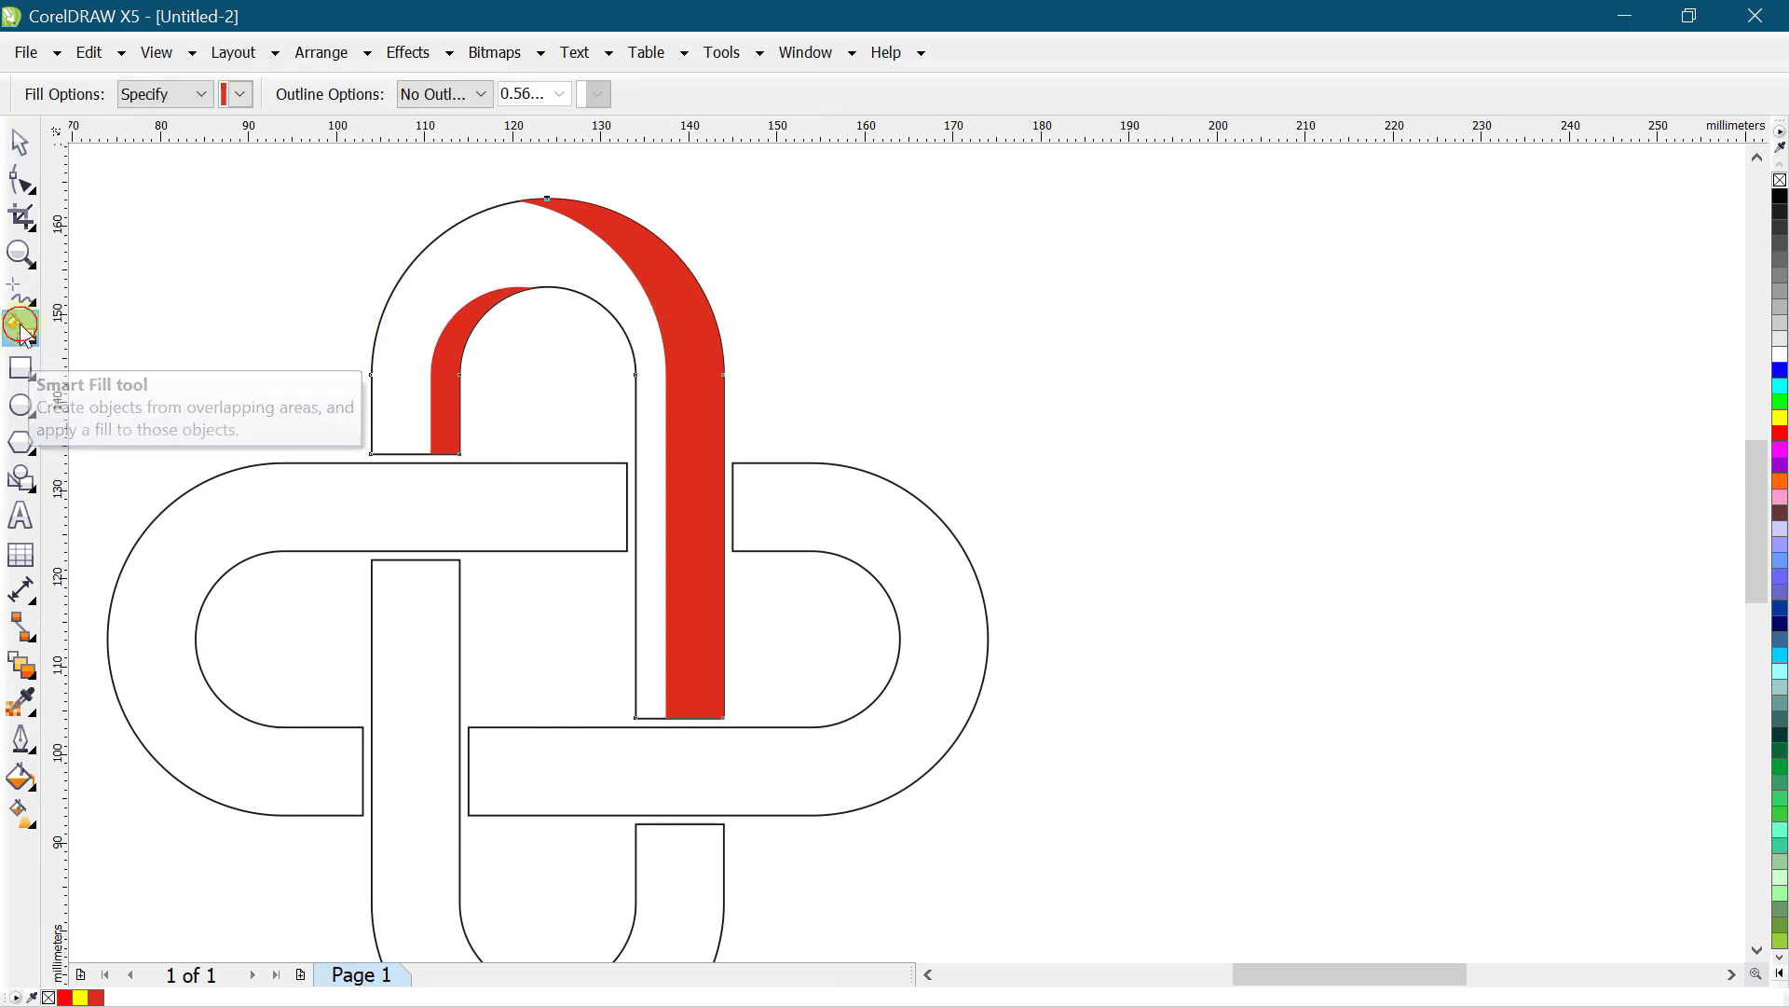
pyautogui.click(584, 255)
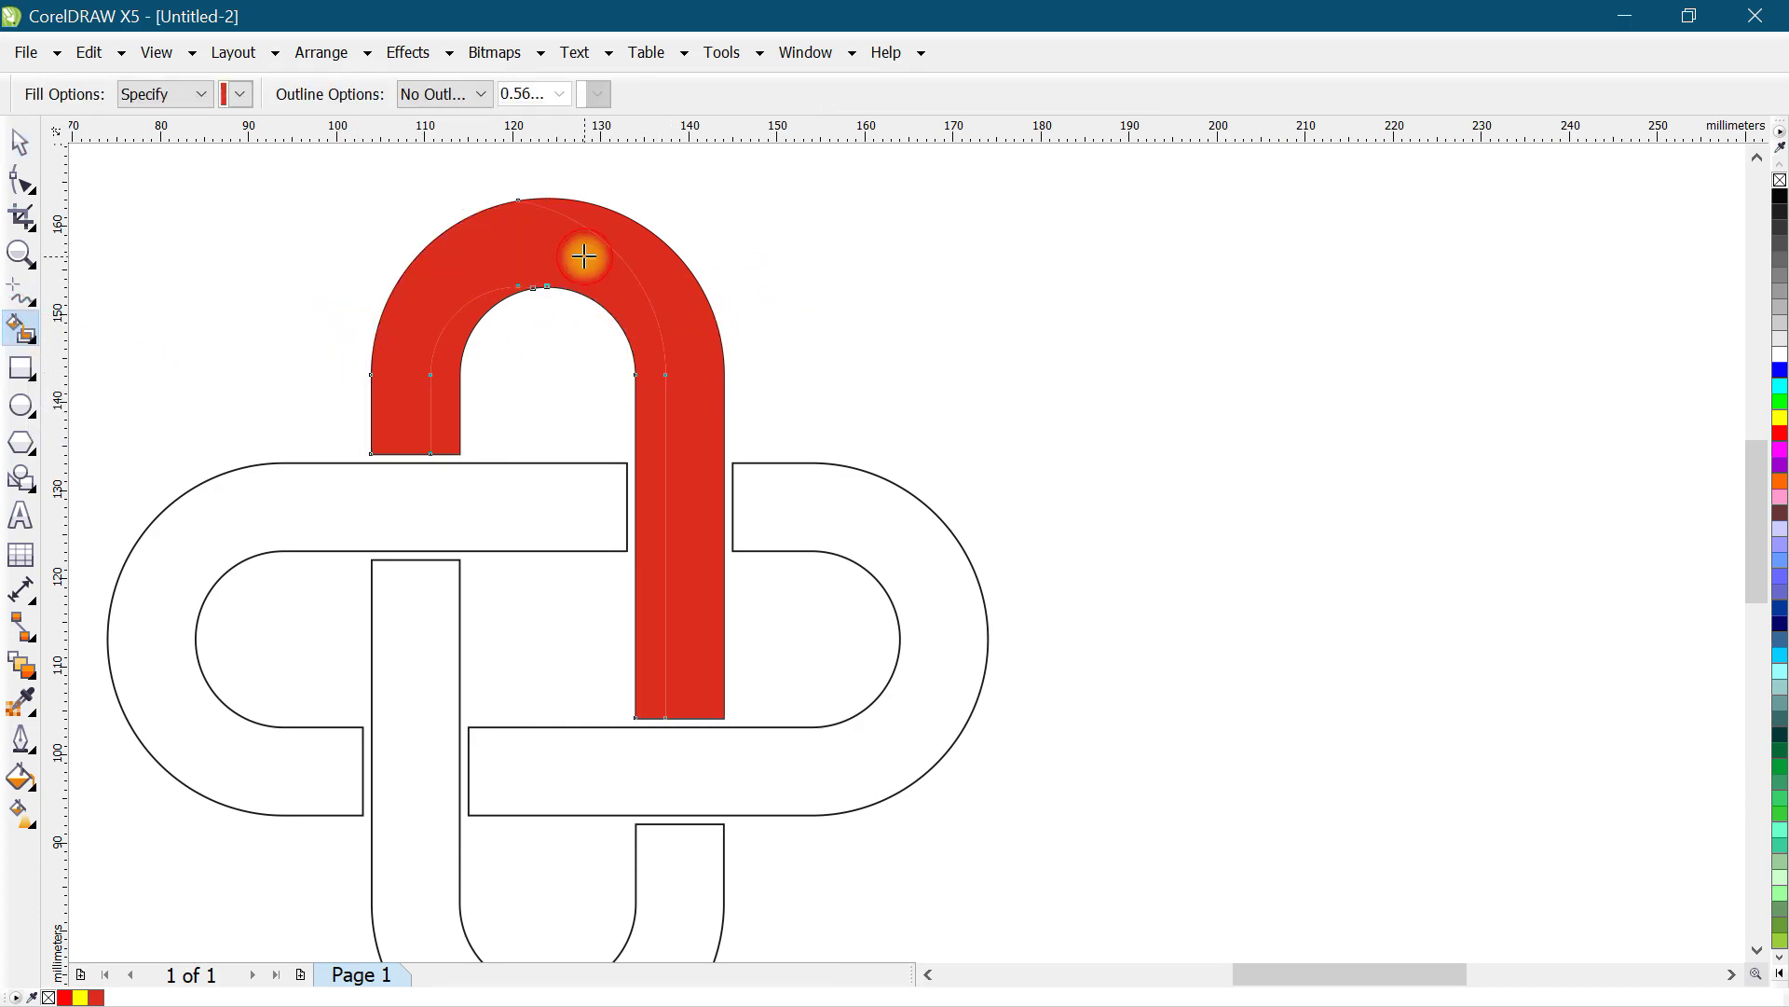
# Step: Inspect the red arch pieces by moving them aside and undoing each move
pyautogui.click(24, 145)
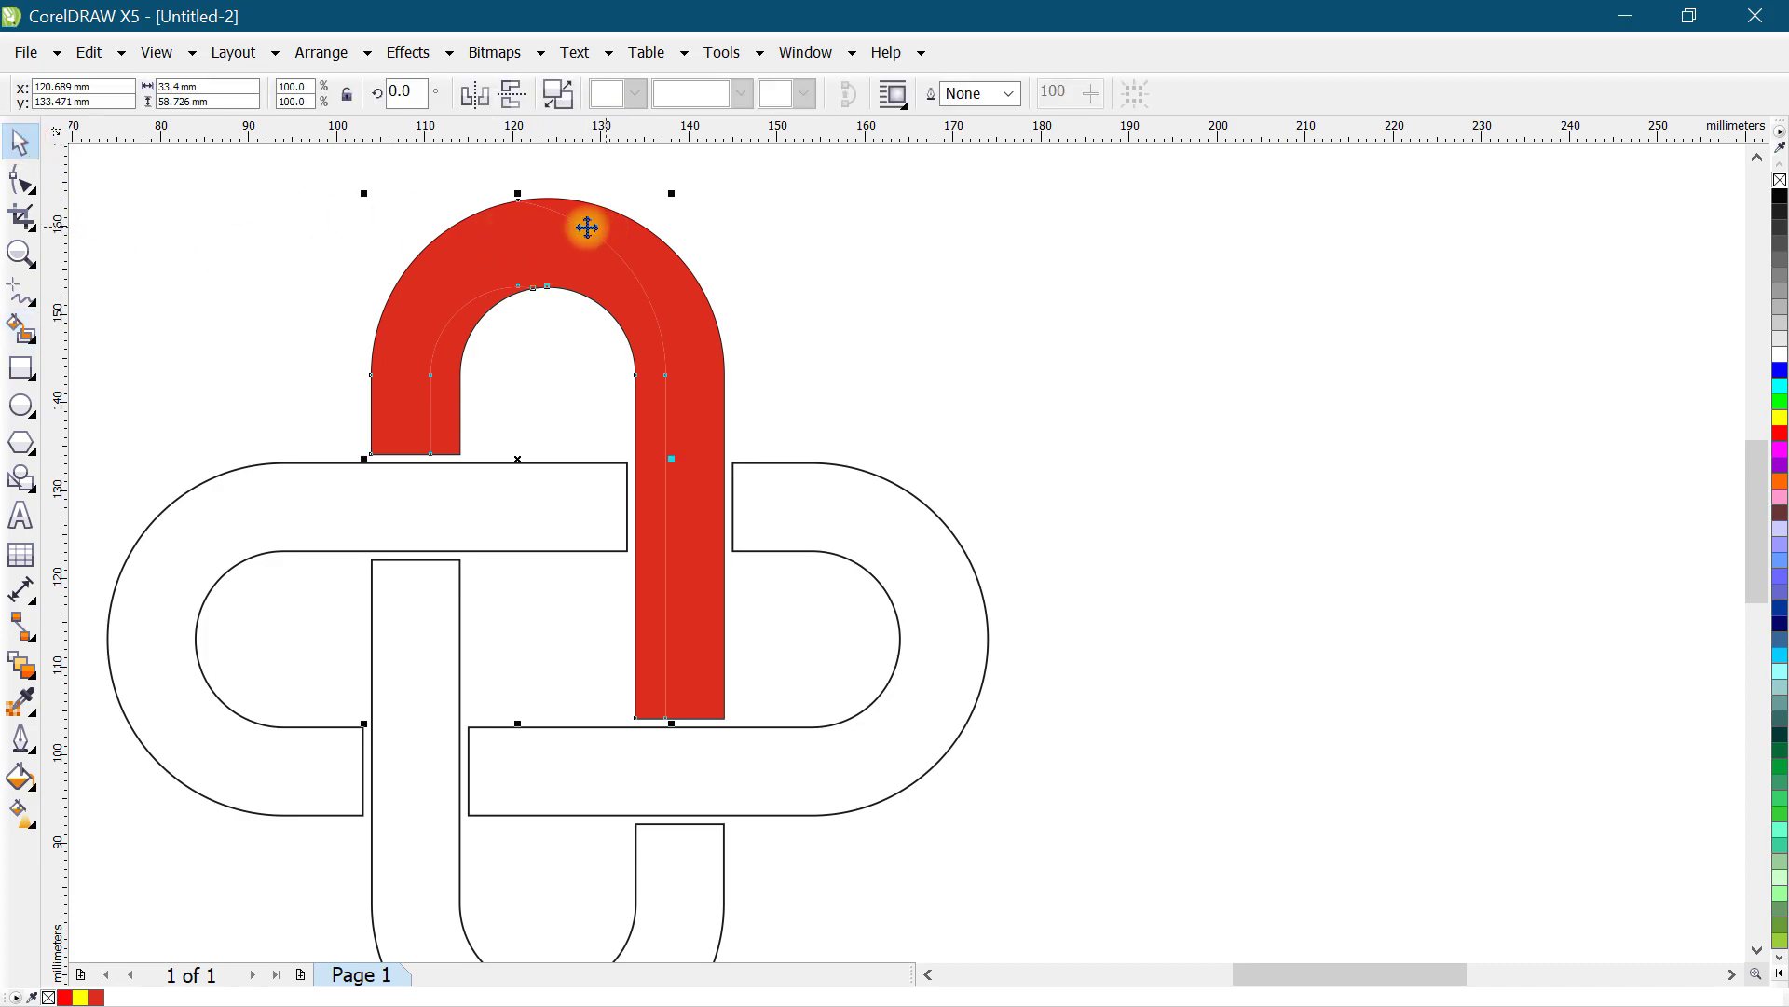
pyautogui.moveTo(496, 231); pyautogui.dragTo(703, 222)
pyautogui.click(449, 339)
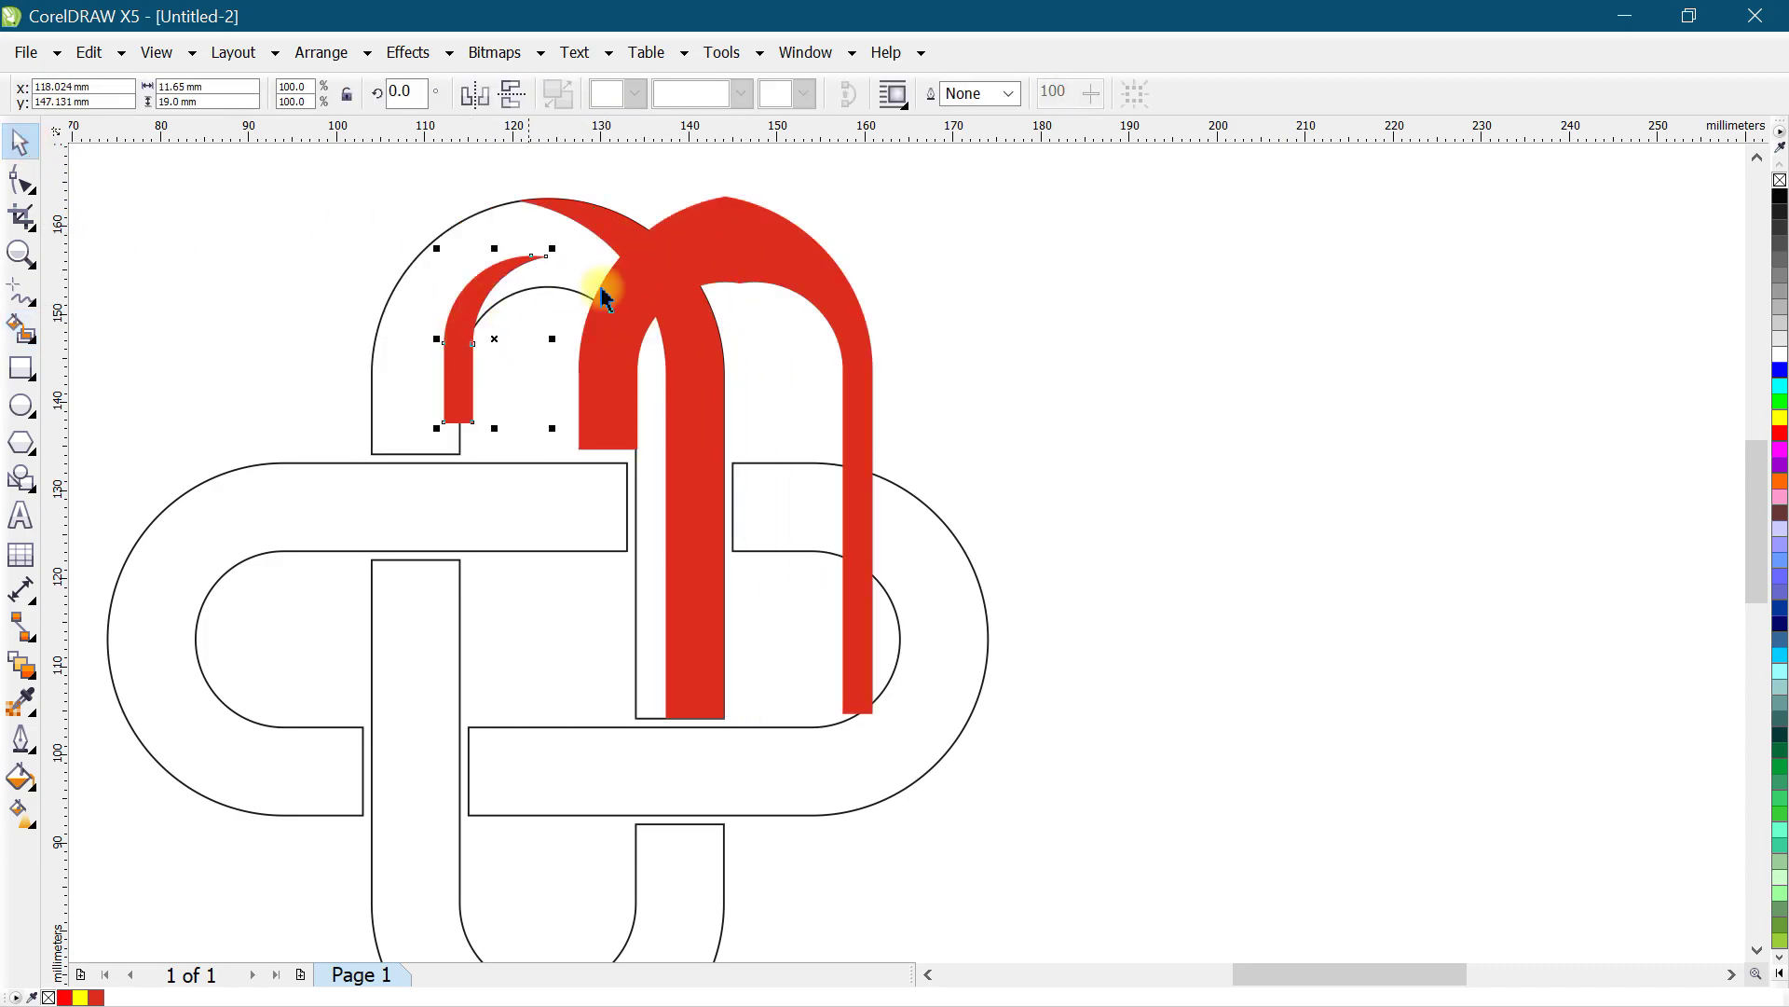
pyautogui.hotkey('ctrl', 'z')
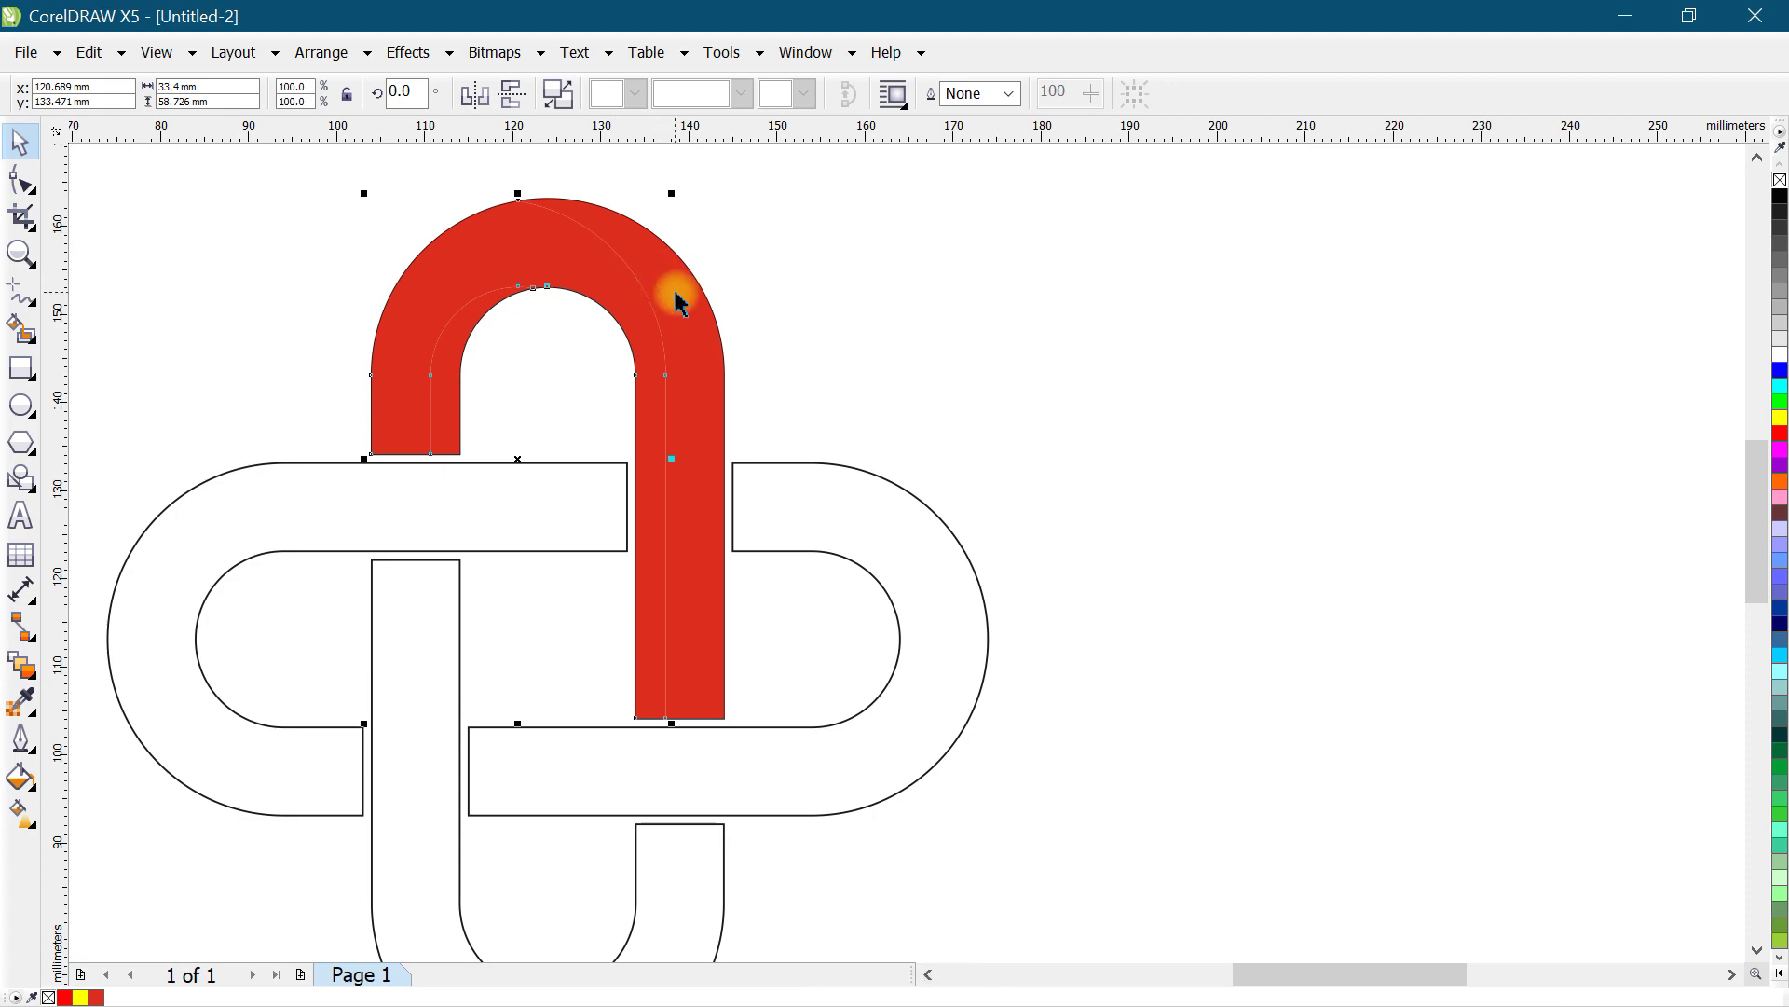
pyautogui.moveTo(697, 341); pyautogui.dragTo(837, 292)
pyautogui.hotkey('ctrl', 'z')
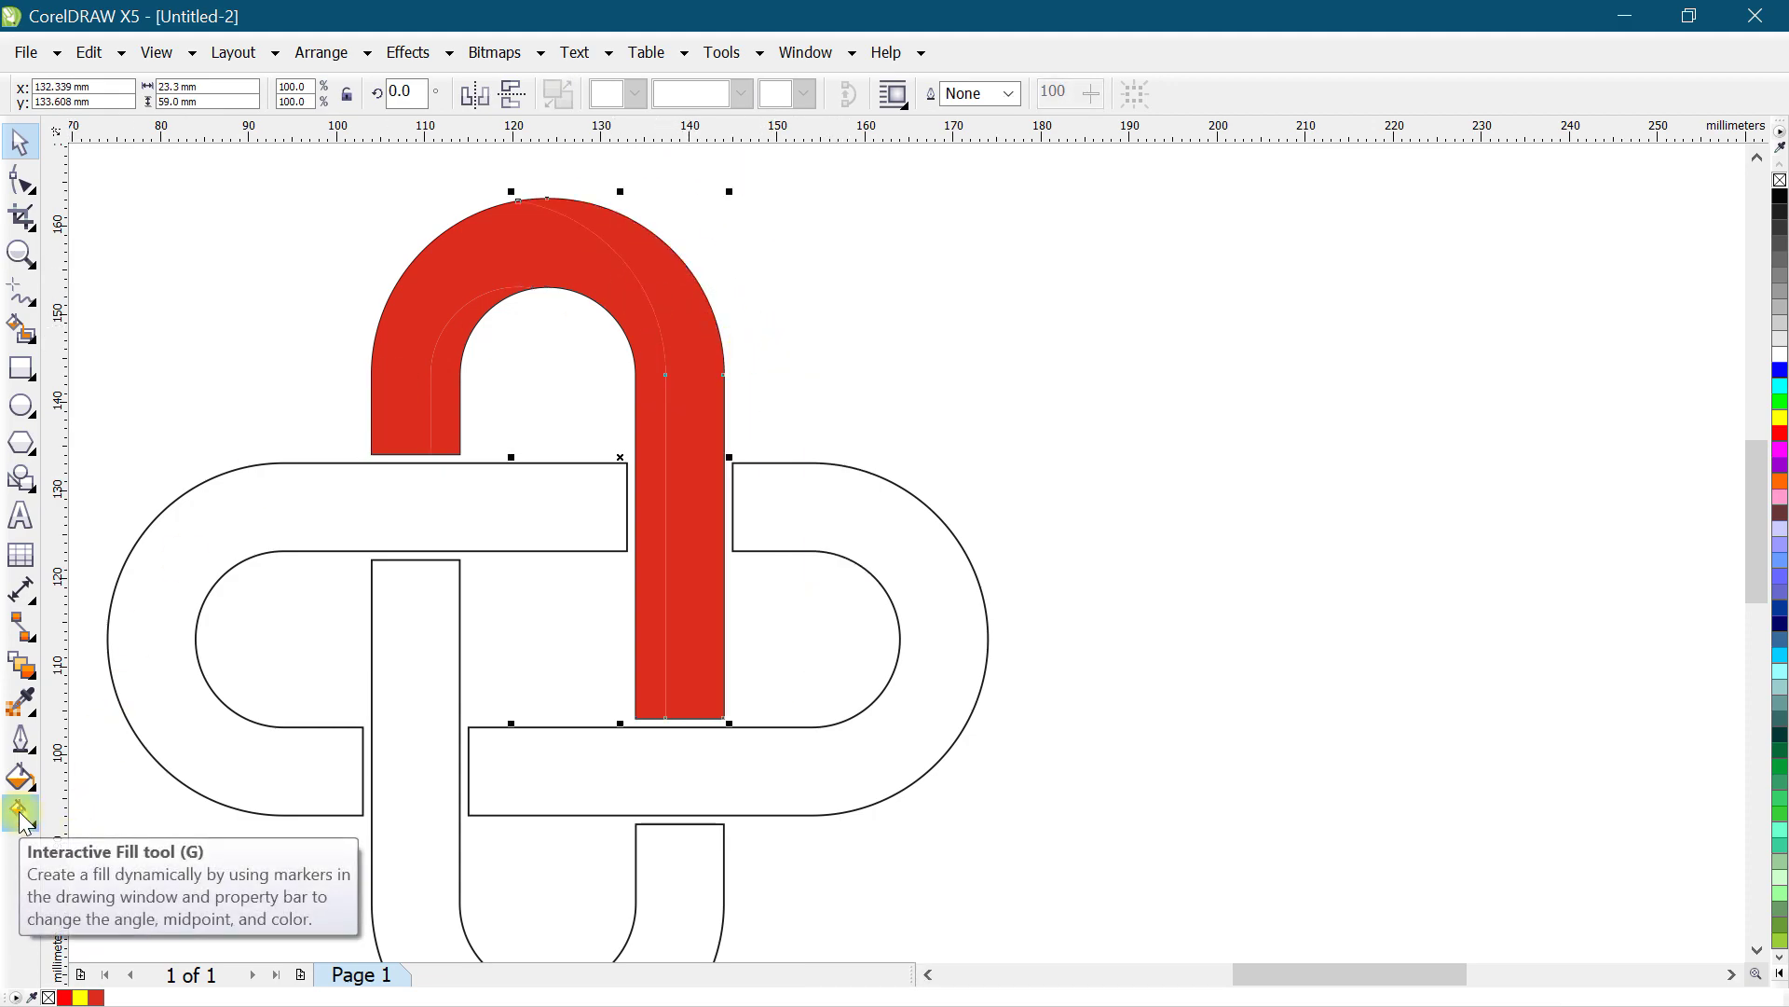
# Step: Fill the right strip with a linear gradient running upward from red to white at the top
pyautogui.click(20, 813)
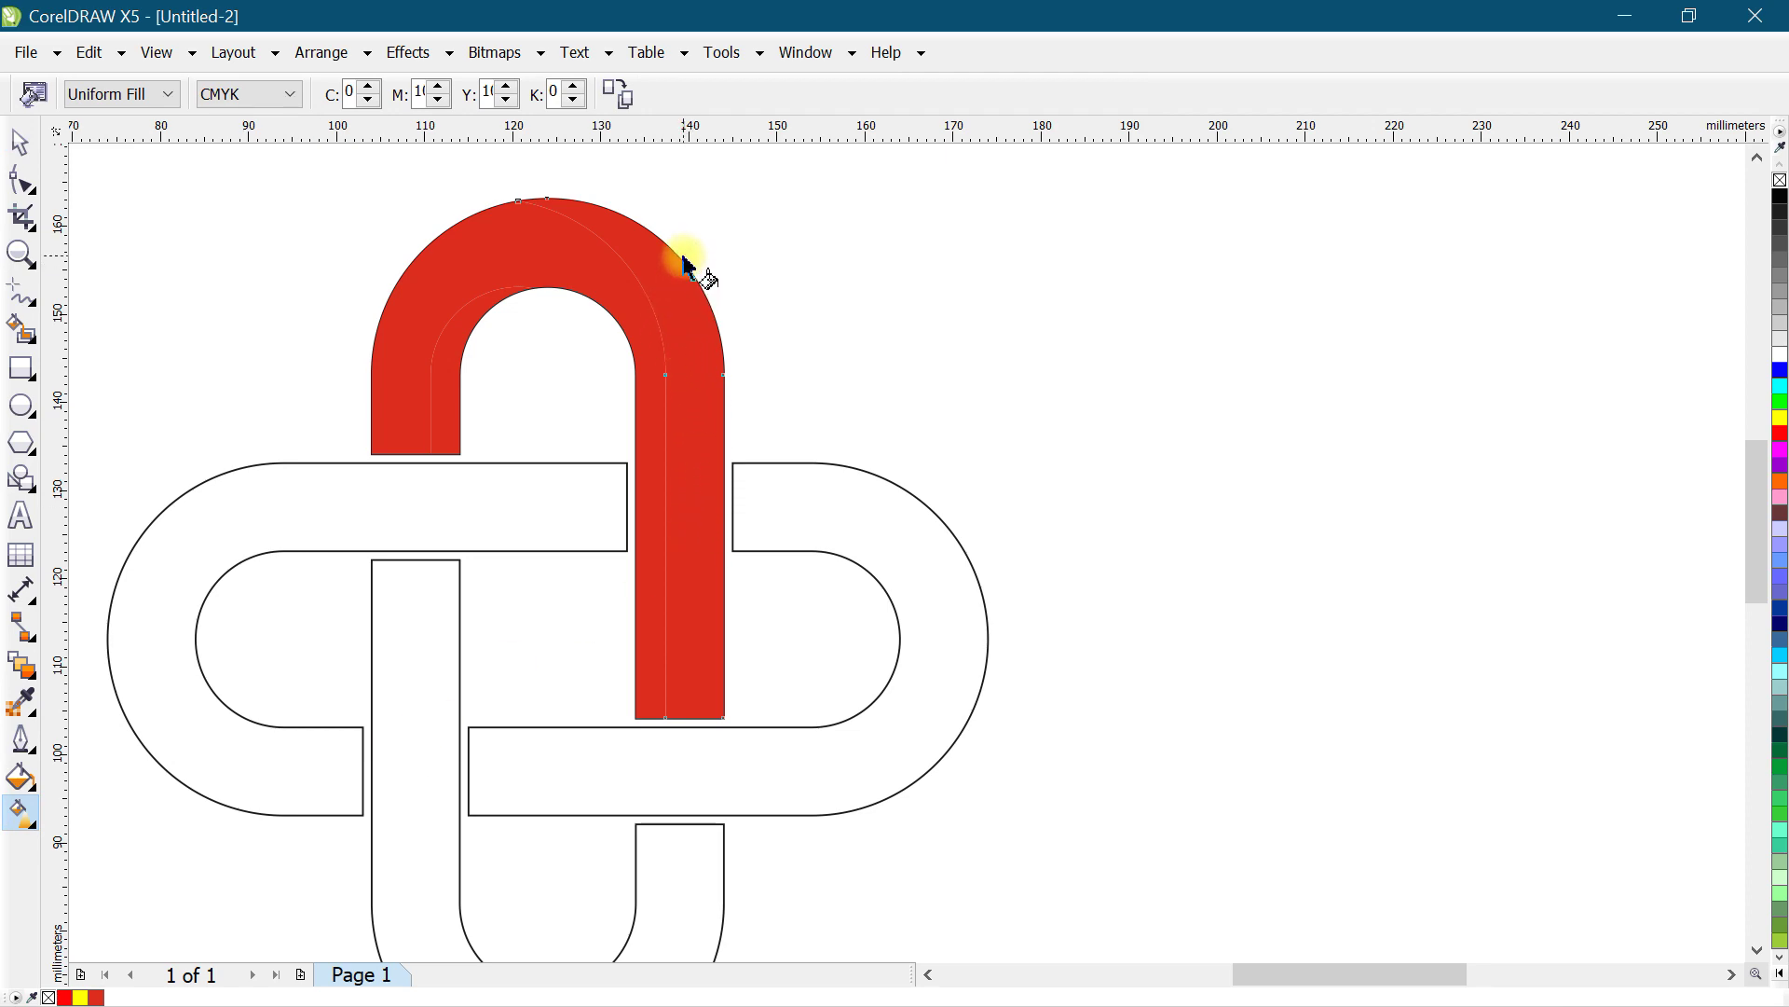
pyautogui.moveTo(681, 259); pyautogui.dragTo(687, 660)
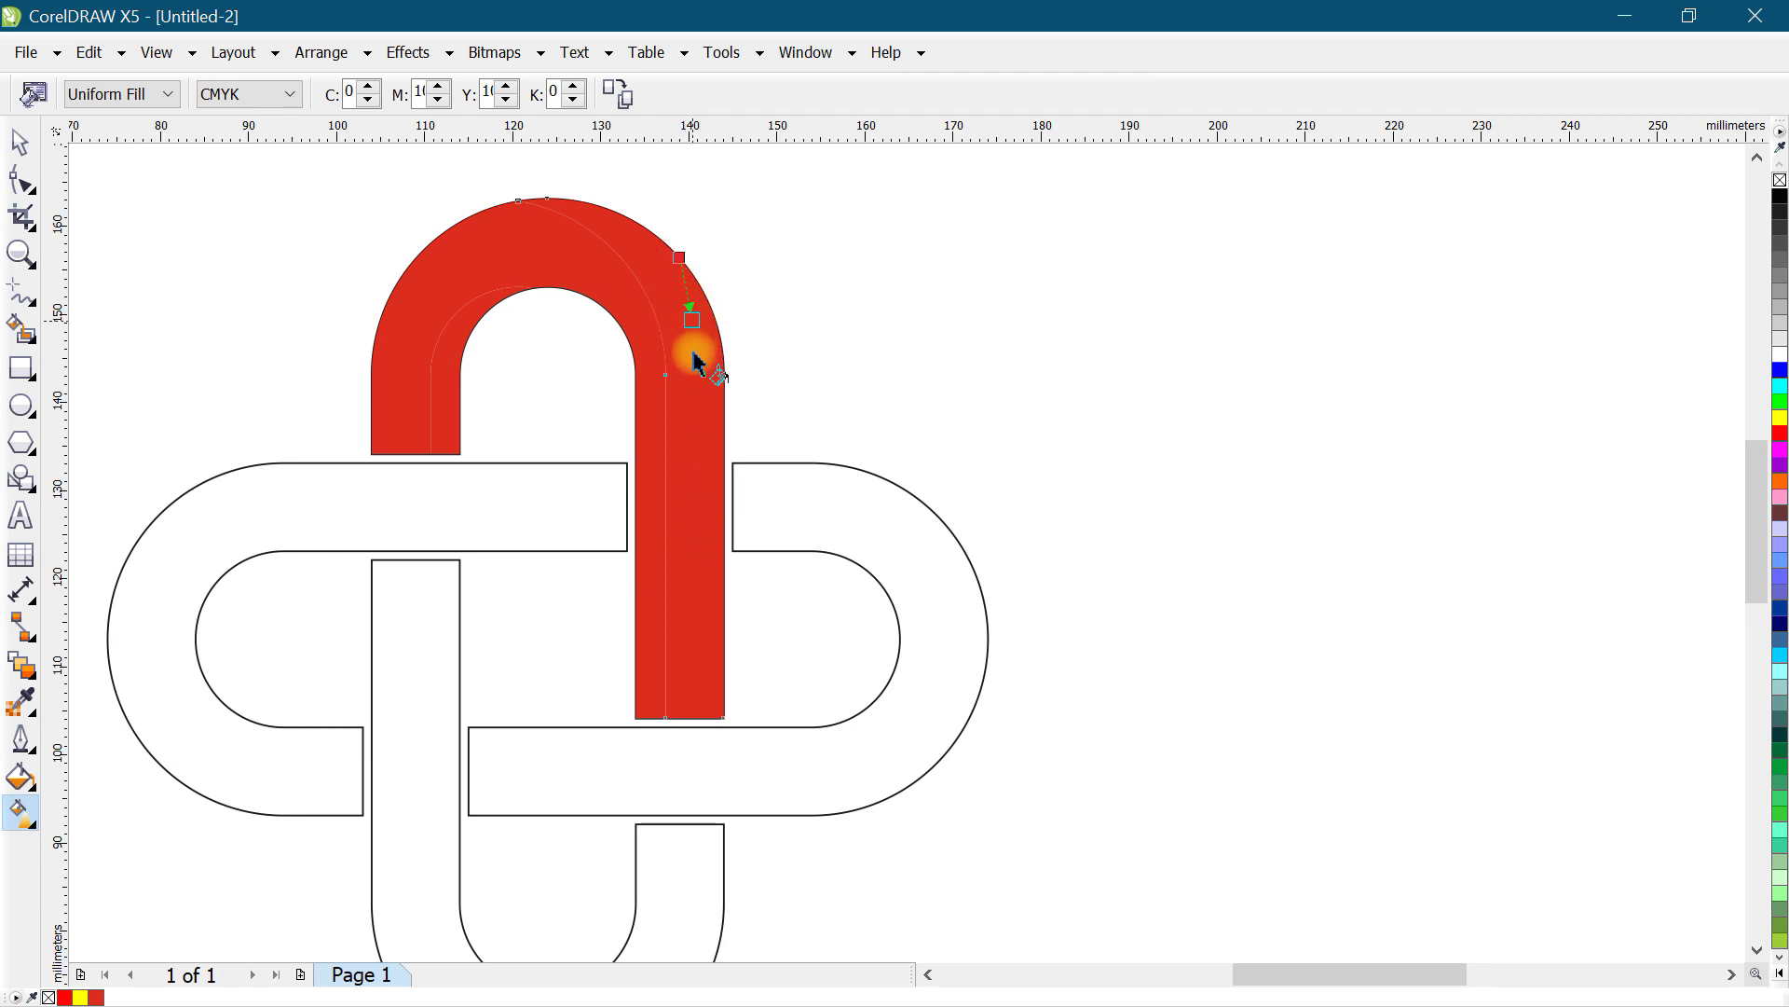
pyautogui.hotkey('ctrl', 'z')
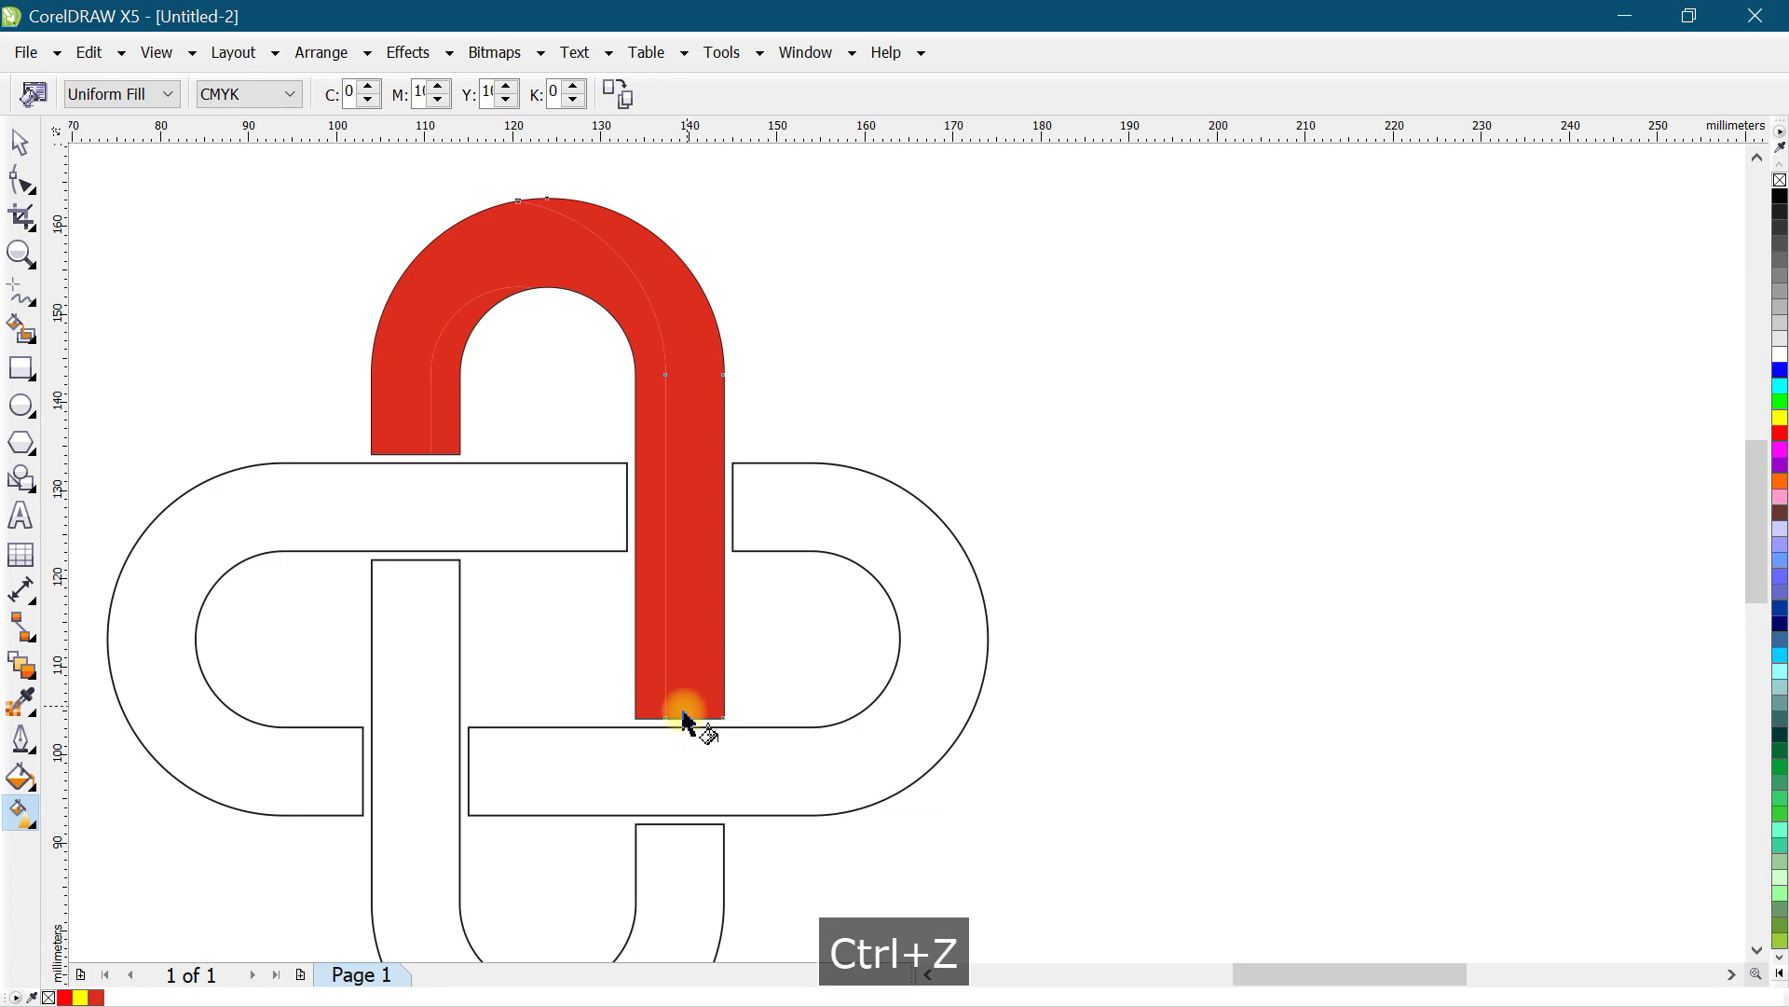
pyautogui.moveTo(683, 719); pyautogui.dragTo(671, 238)
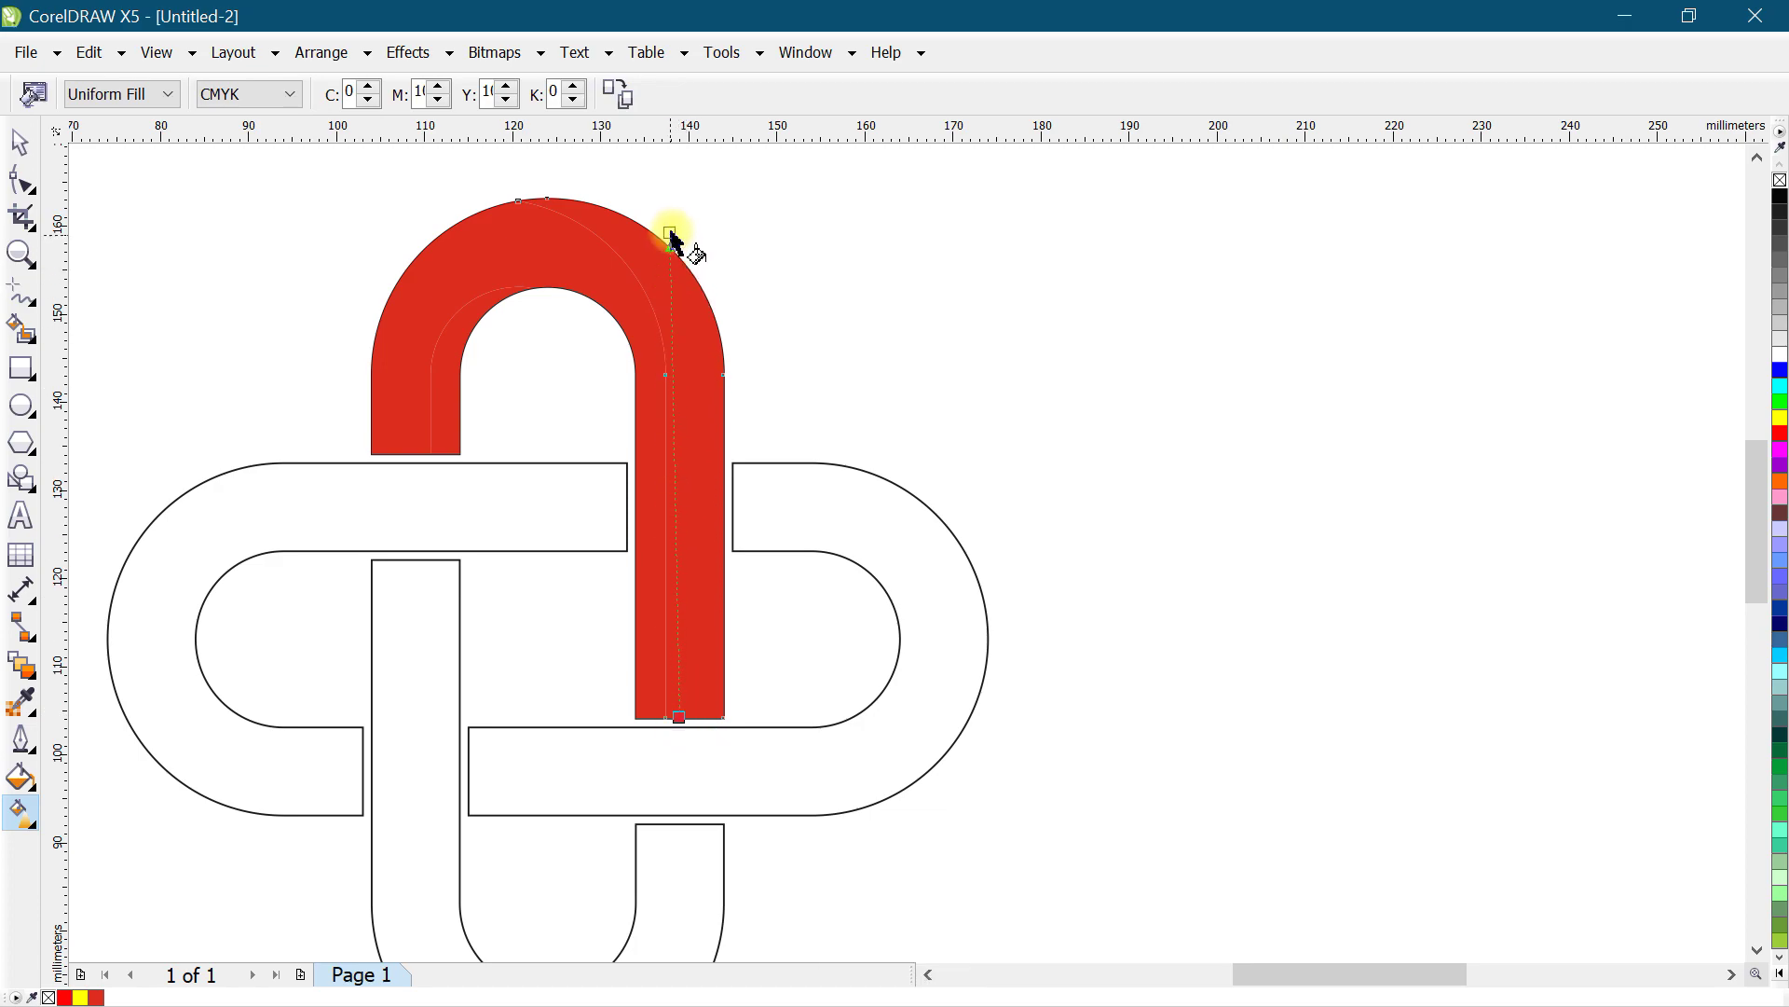
pyautogui.moveTo(681, 222); pyautogui.dragTo(680, 220)
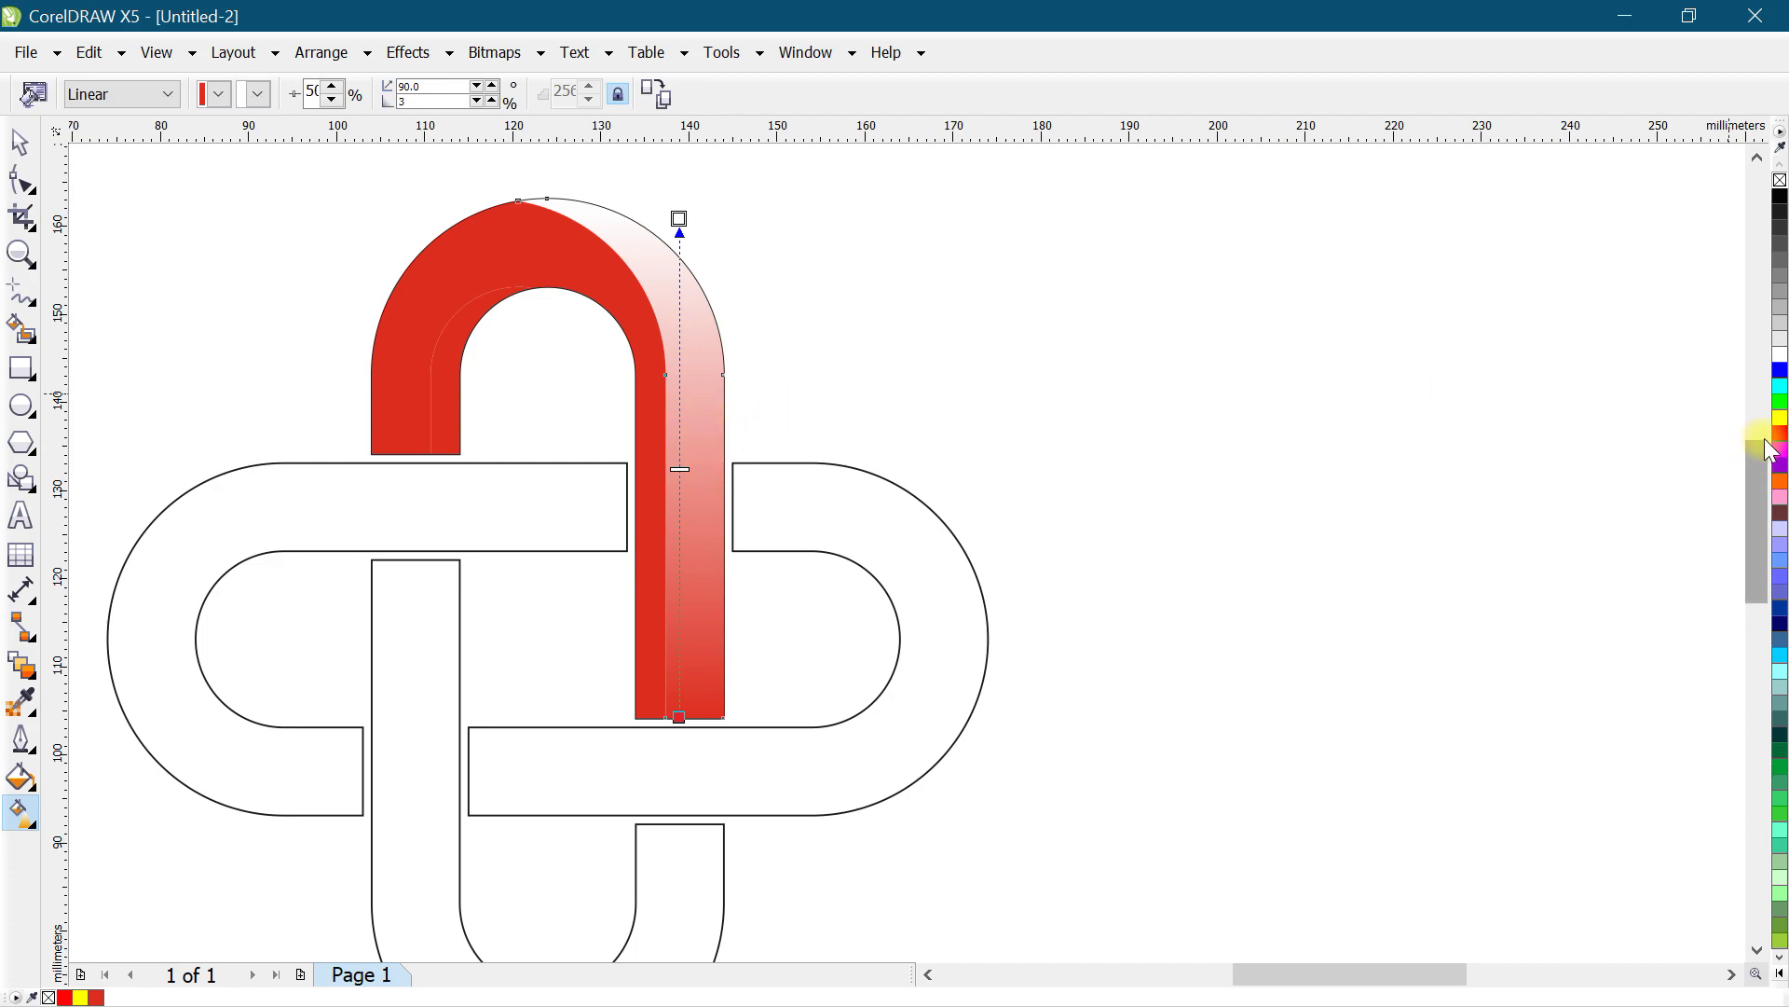
pyautogui.moveTo(1780, 436); pyautogui.dragTo(812, 335)
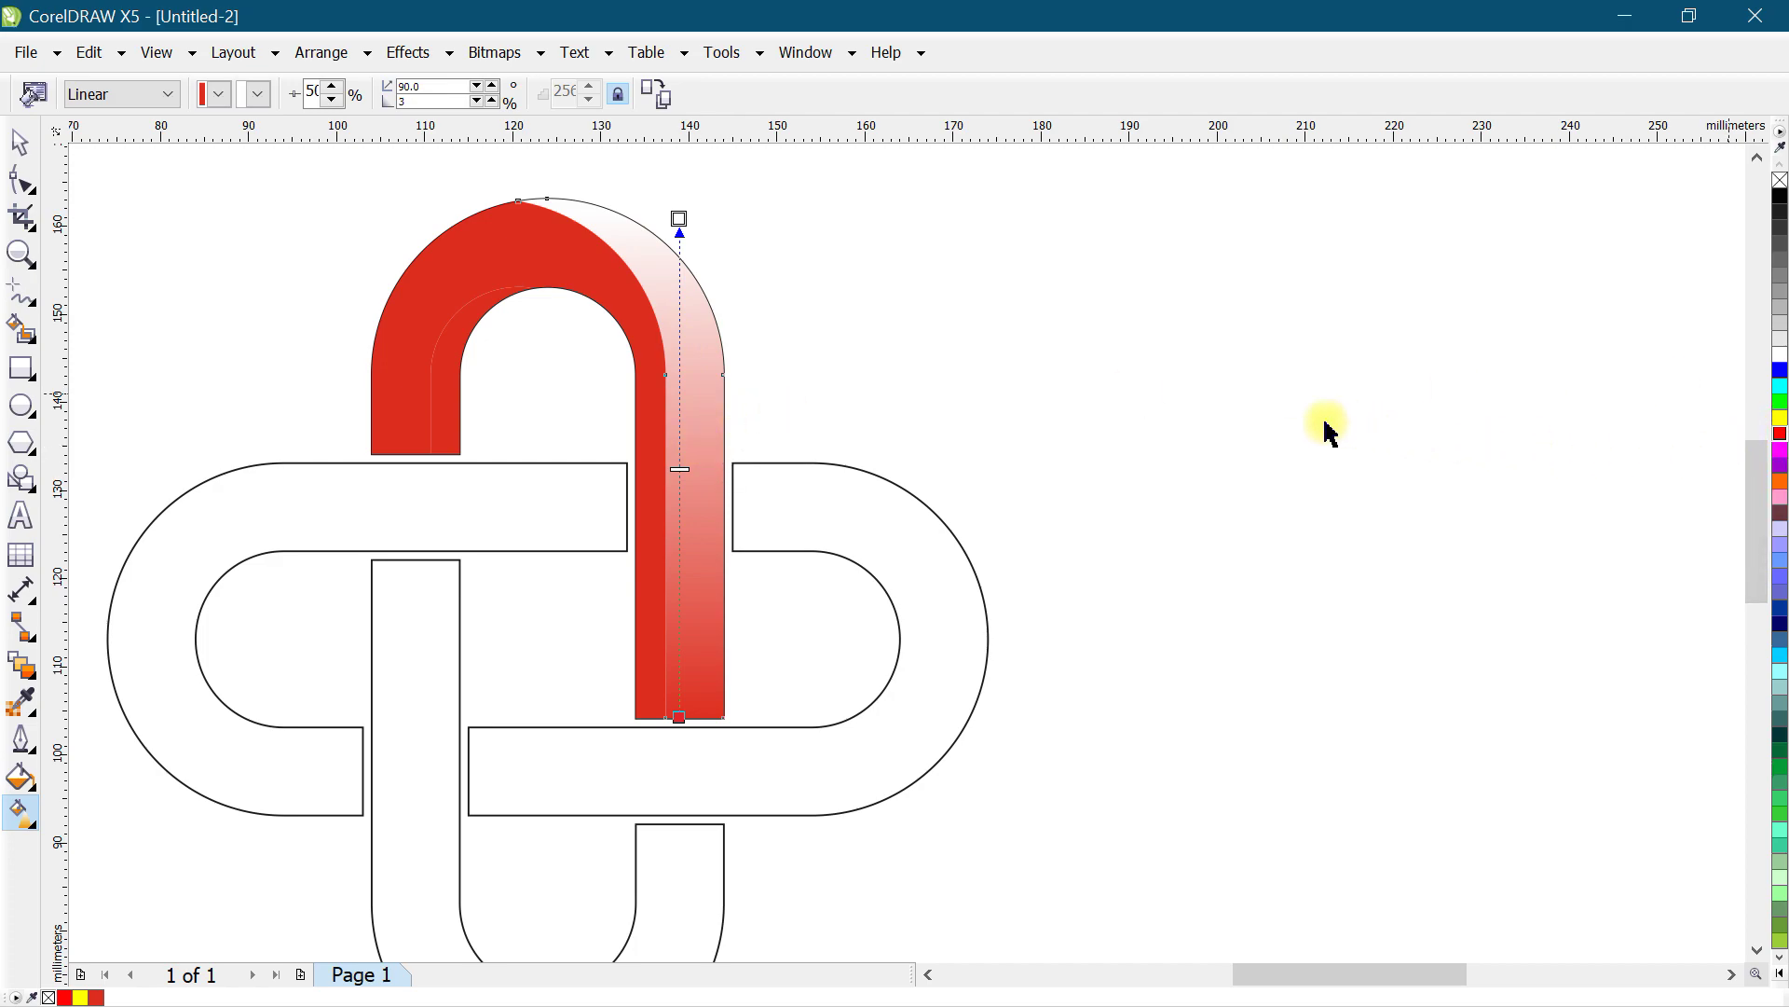
pyautogui.moveTo(677, 308); pyautogui.dragTo(679, 308)
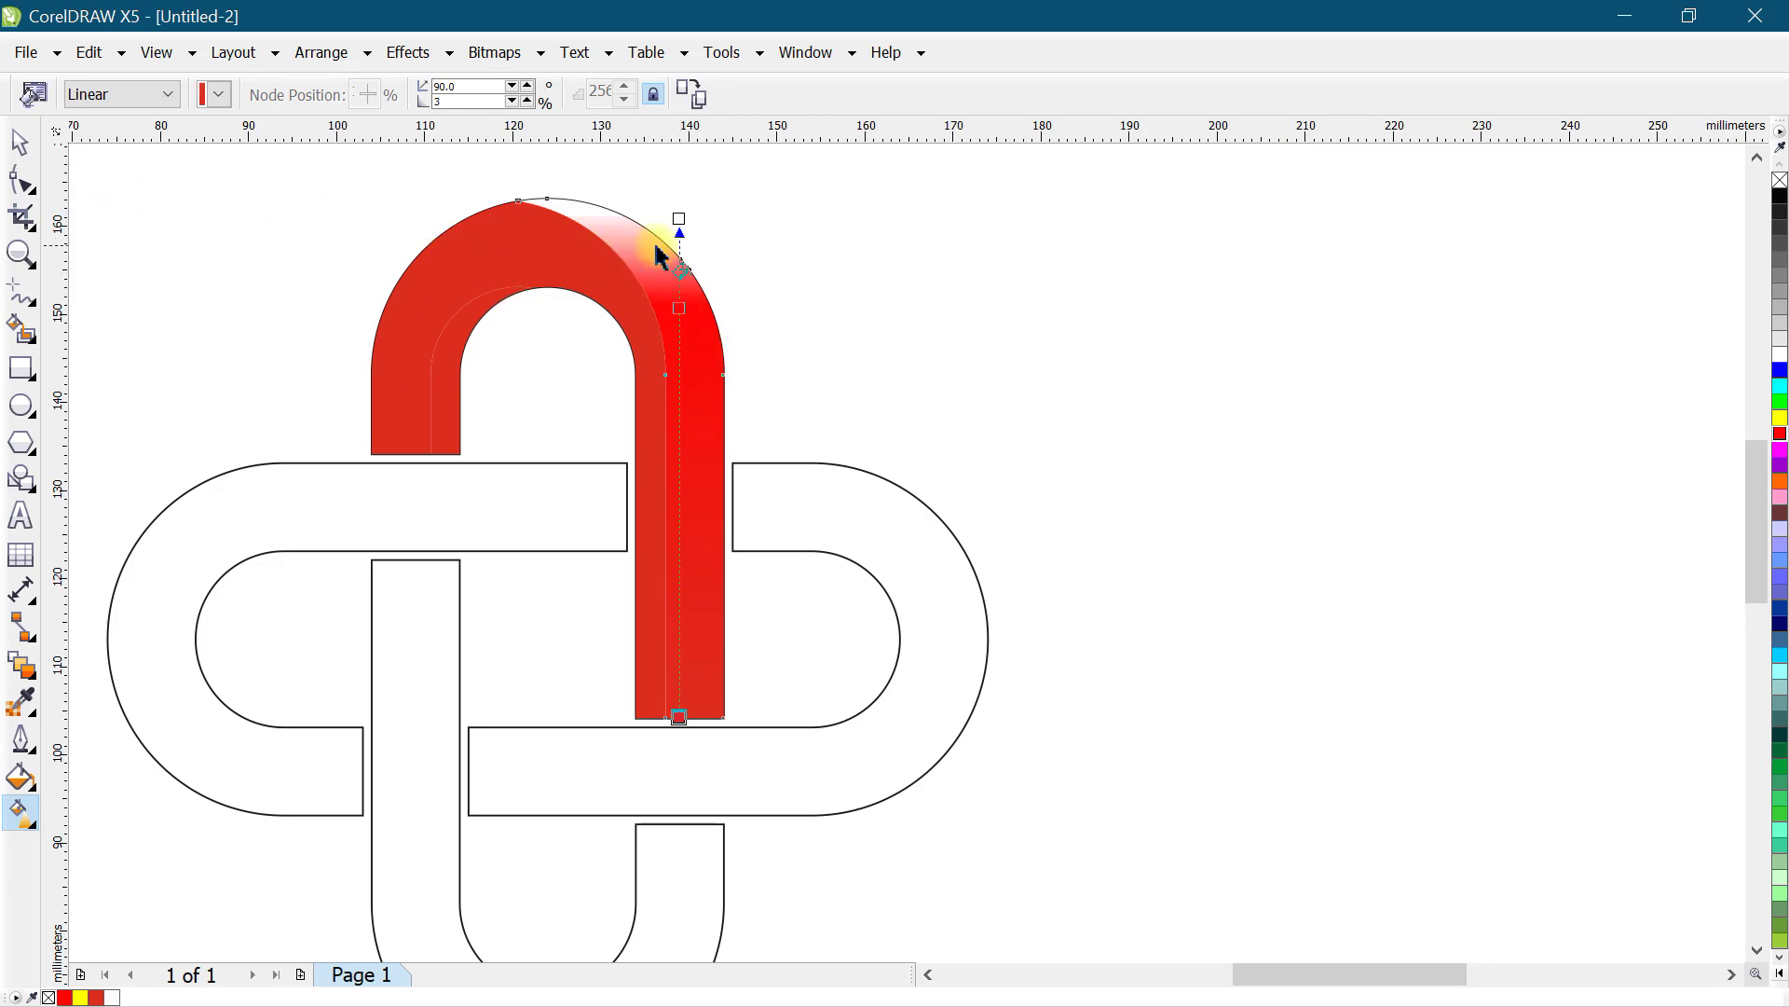
# Step: Switch the strip's gradient to radial, reposition and enlarge it, and make its base colour black
pyautogui.click(120, 95)
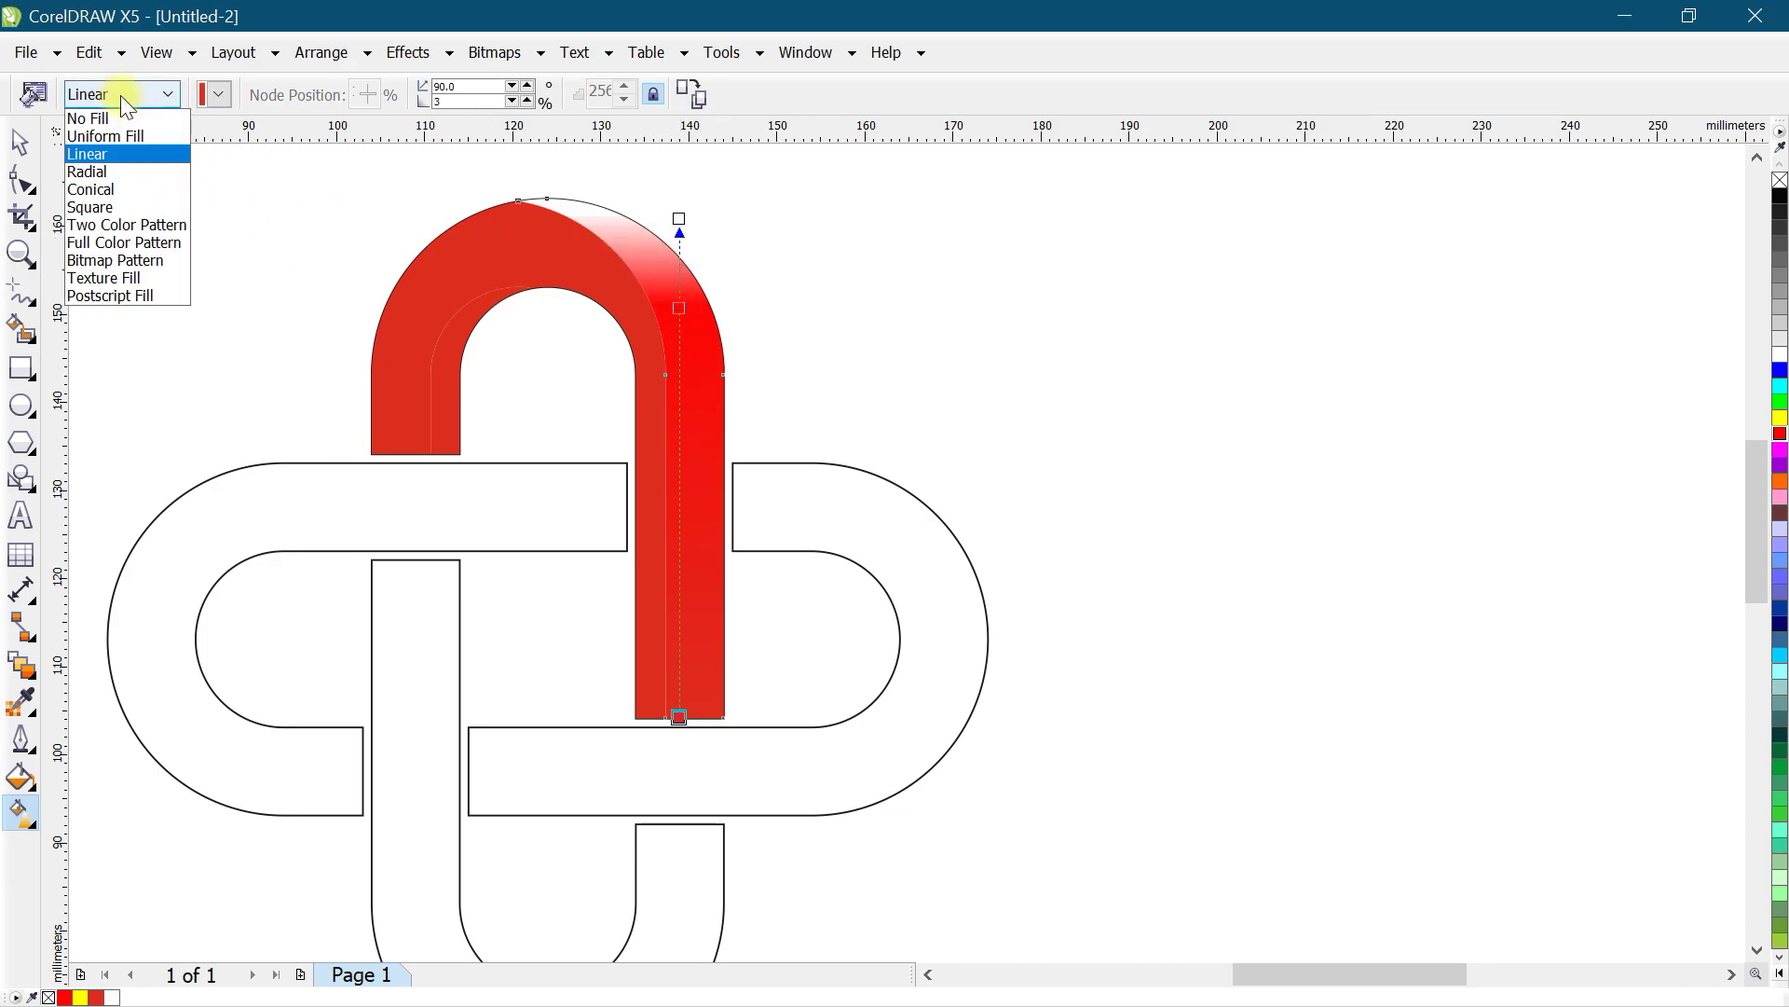
pyautogui.click(93, 170)
pyautogui.moveTo(620, 459); pyautogui.dragTo(669, 234)
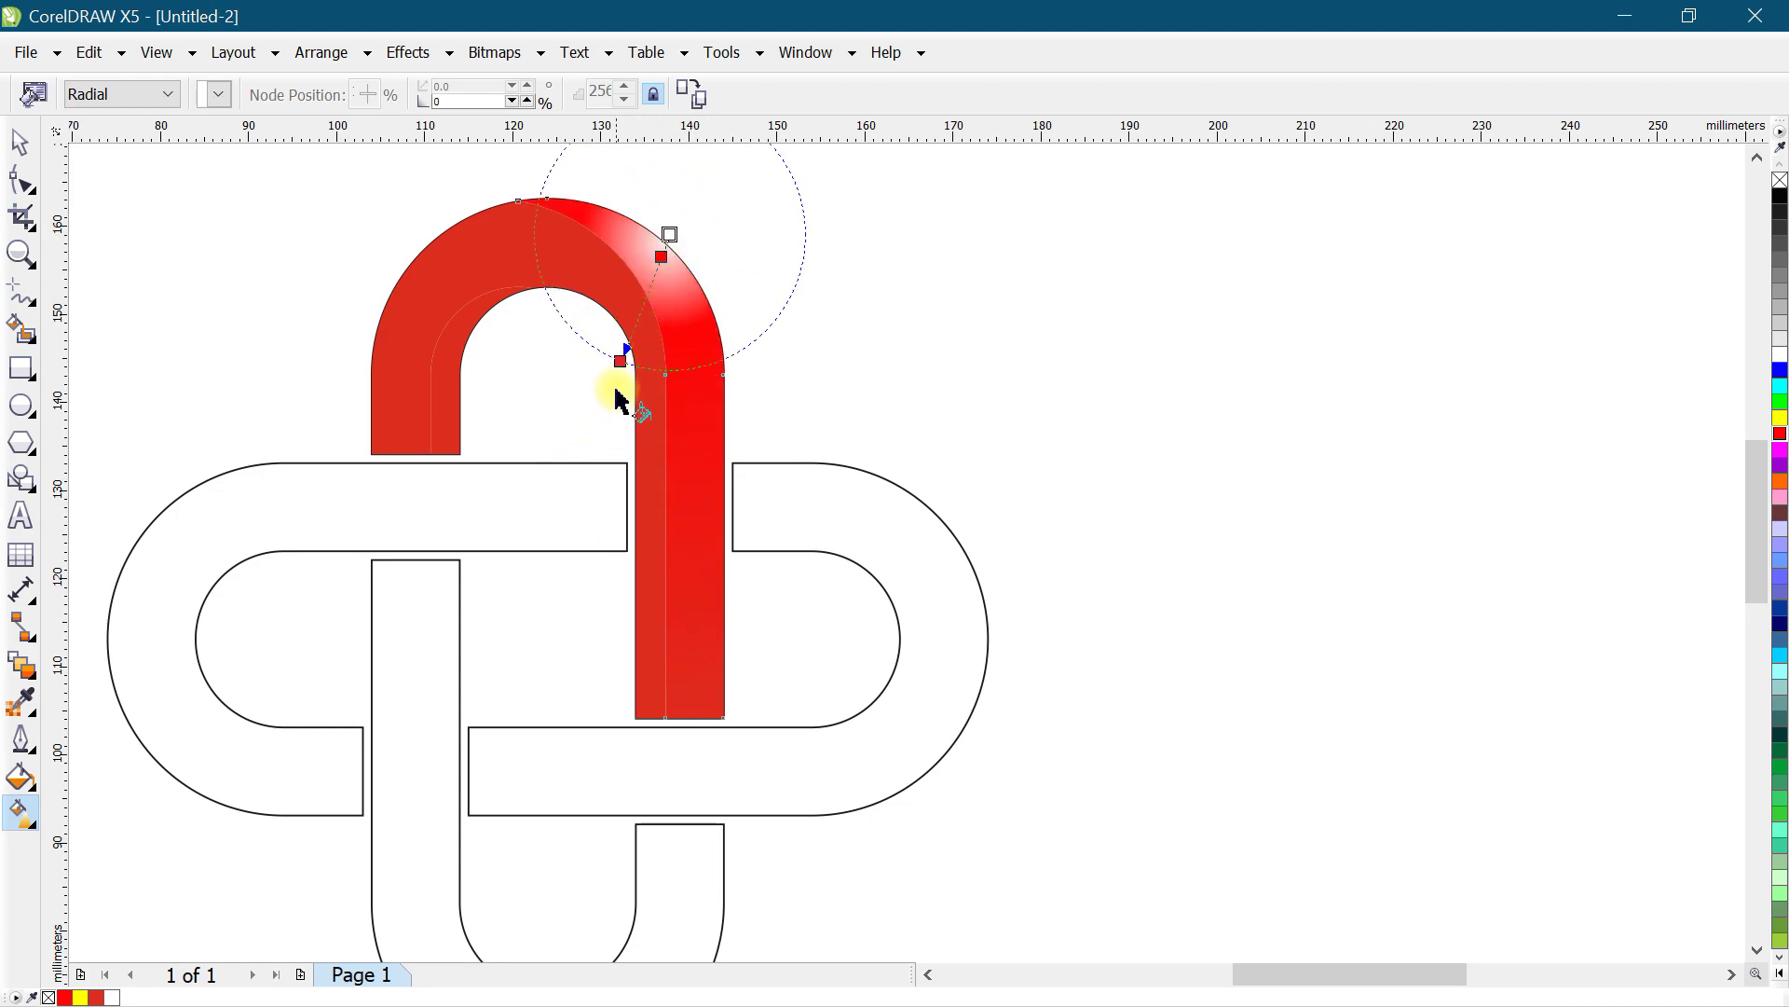
pyautogui.moveTo(621, 361)
pyautogui.mouseDown()
pyautogui.moveTo(685, 699)
pyautogui.moveTo(671, 714)
pyautogui.mouseUp()
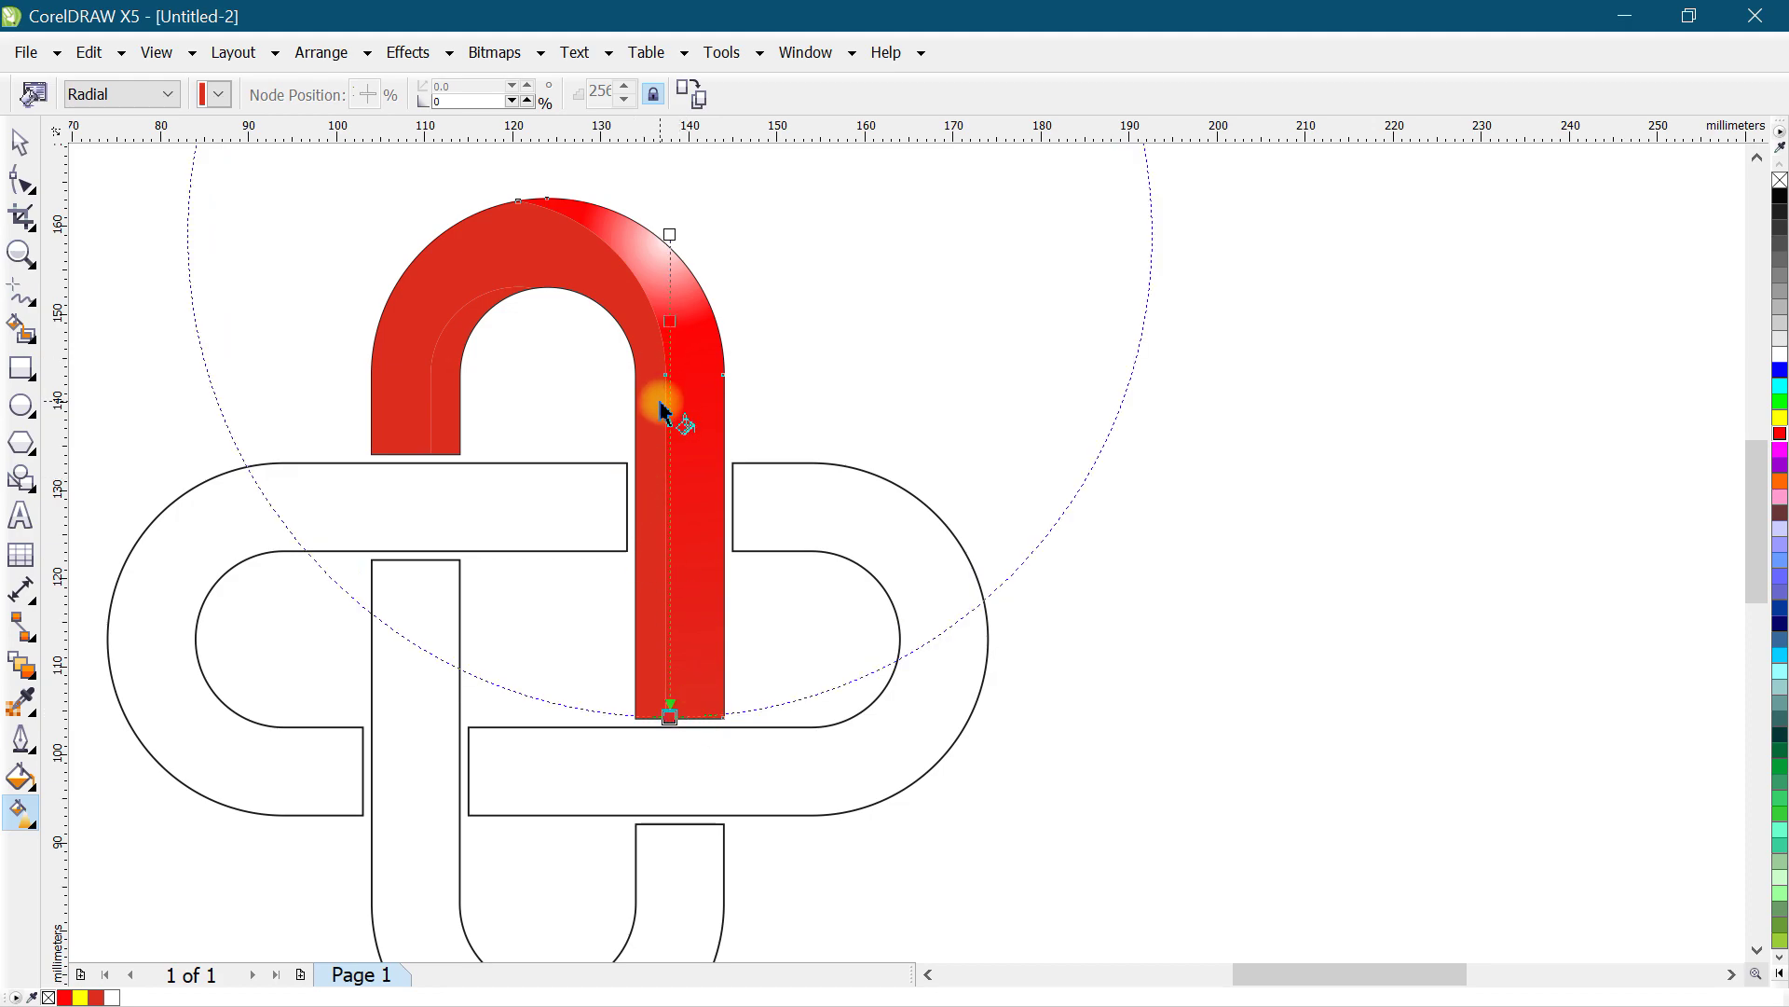
pyautogui.click(670, 715)
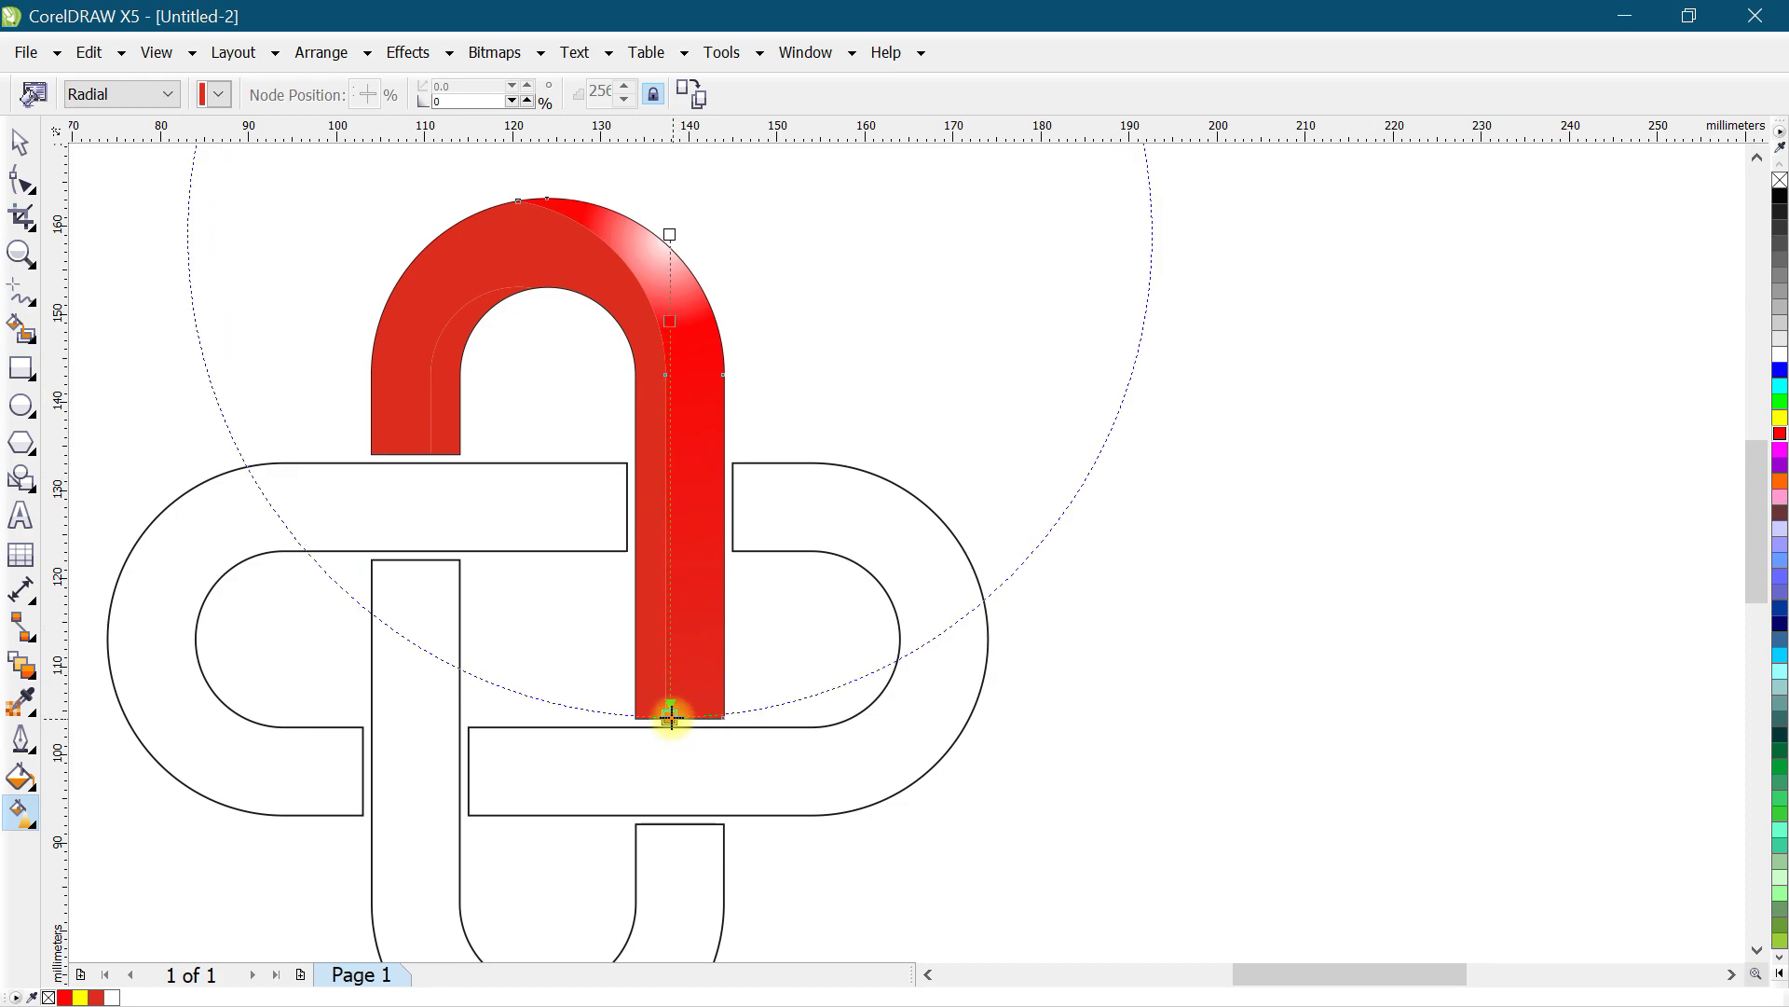
pyautogui.click(1776, 195)
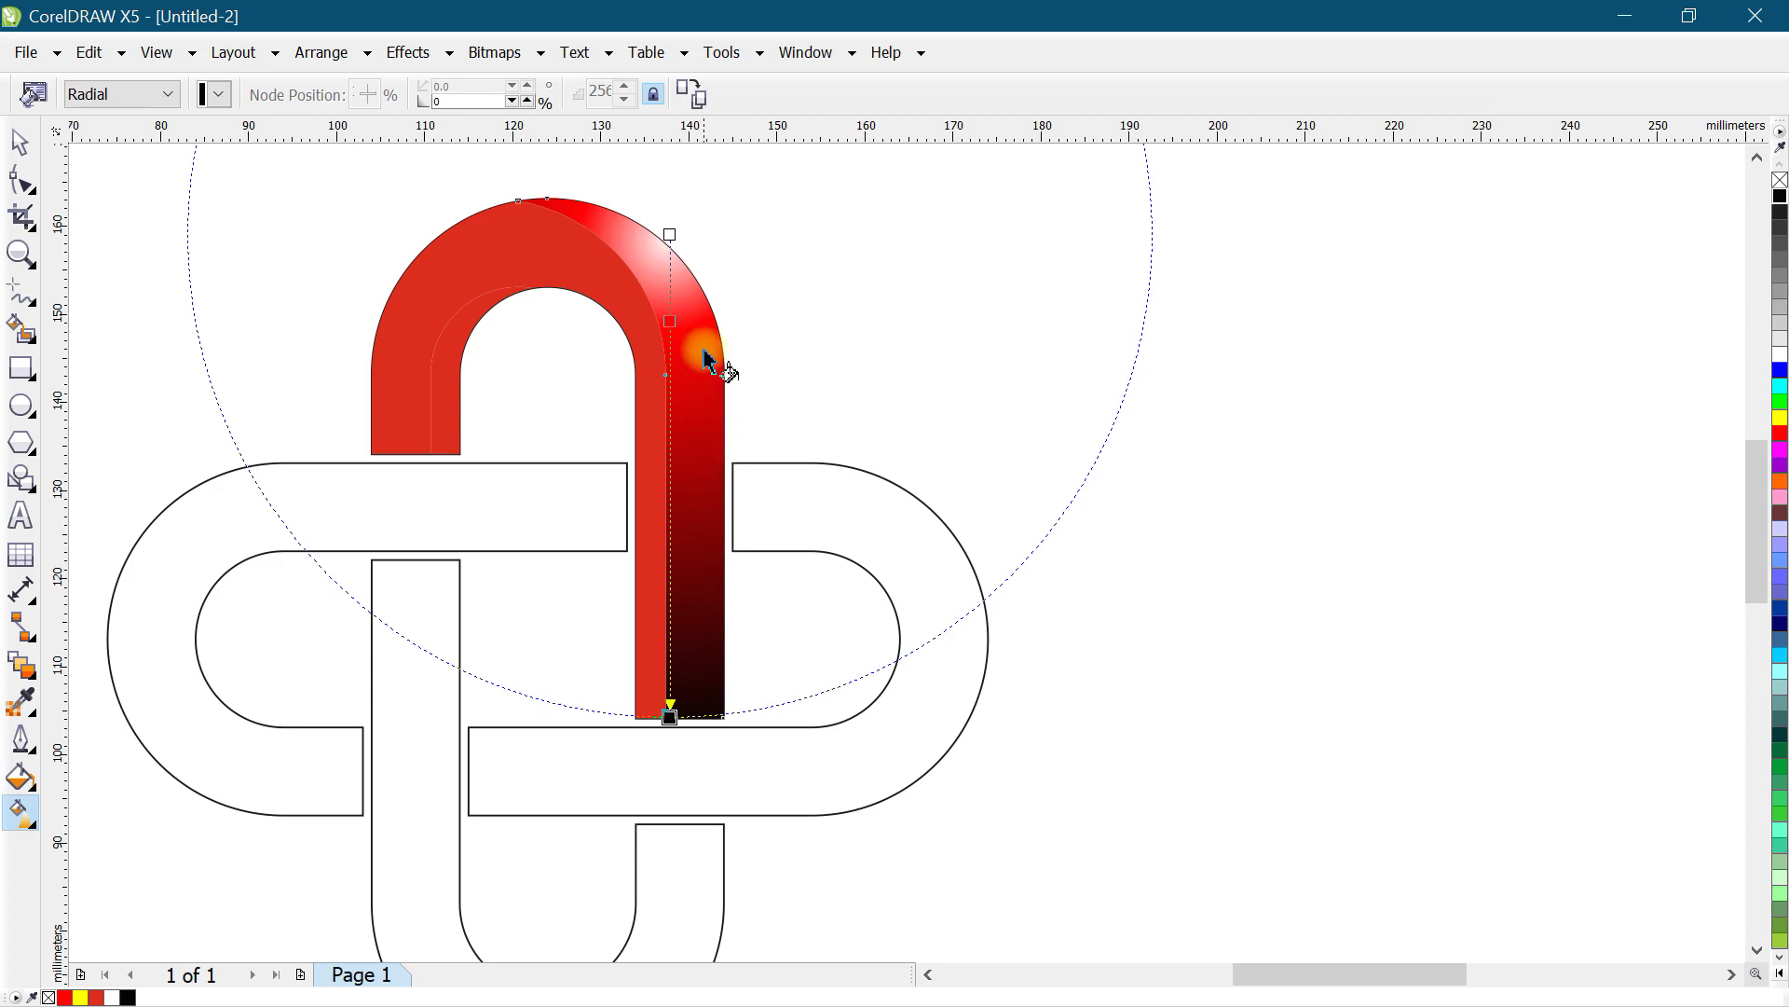
# Step: Adjust the radial gradient's nodes to shrink the white highlight to a glint at the bend's top
pyautogui.moveTo(691, 369); pyautogui.dragTo(670, 311)
pyautogui.click(670, 236)
pyautogui.moveTo(670, 232); pyautogui.dragTo(671, 219)
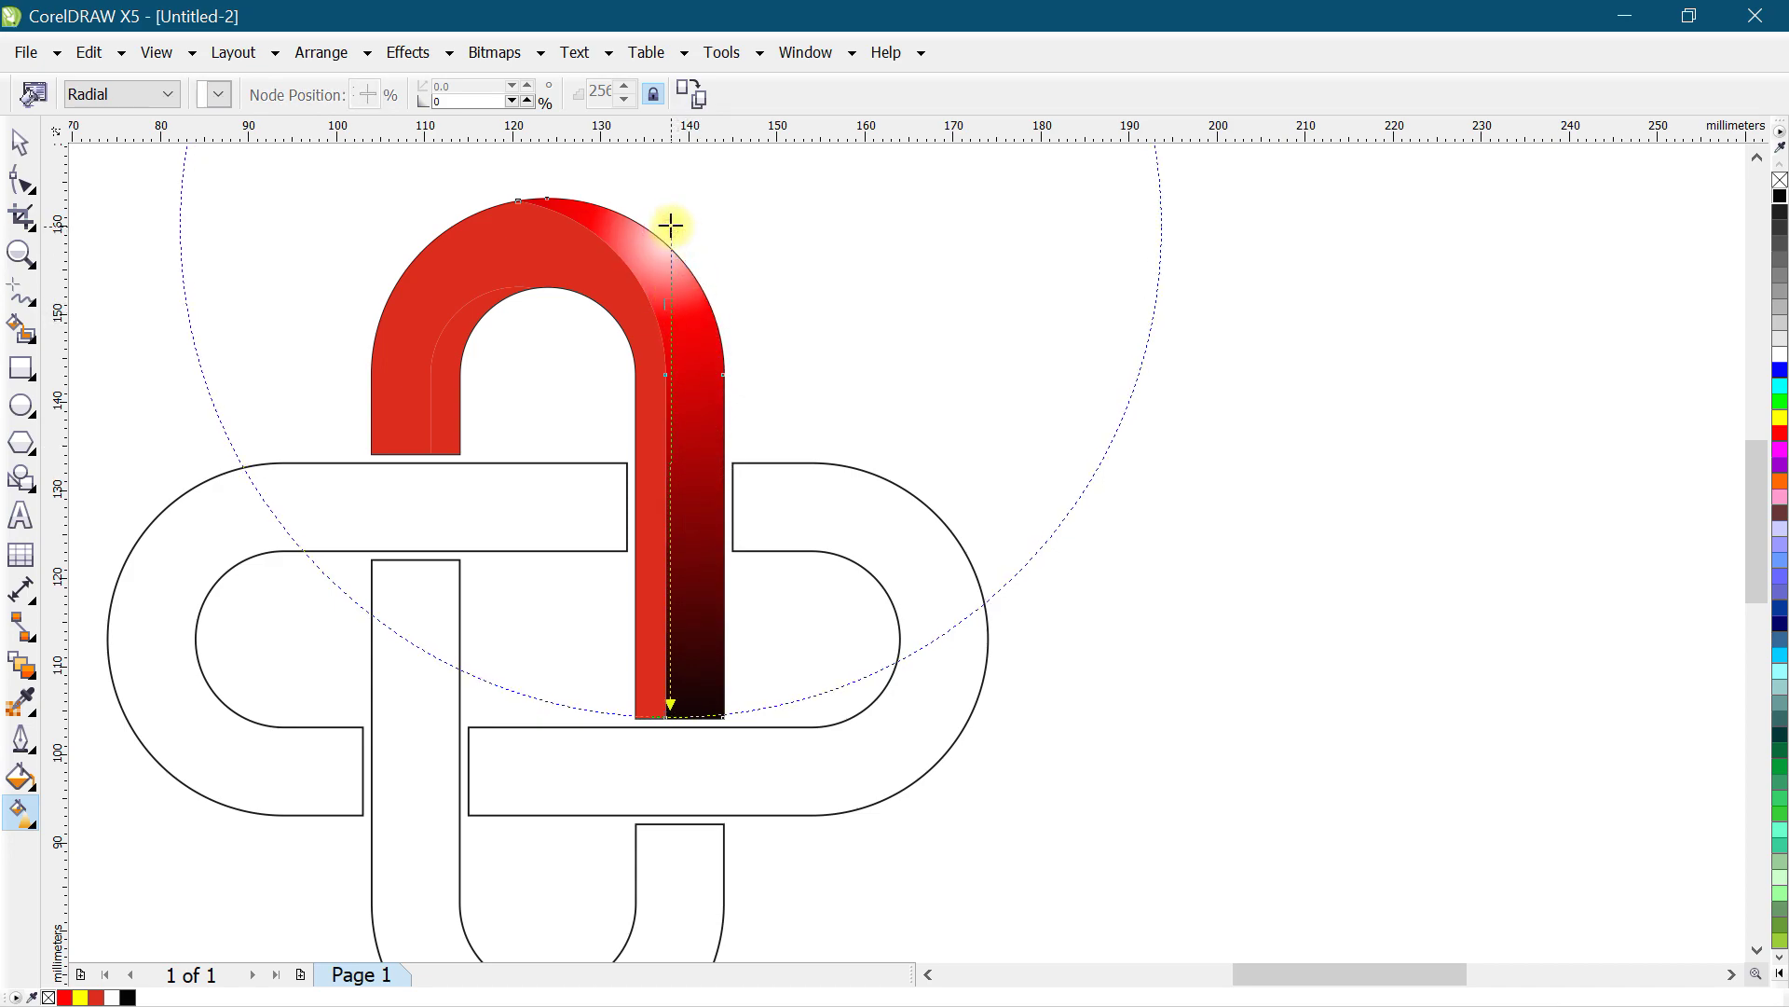
pyautogui.moveTo(671, 299); pyautogui.dragTo(671, 309)
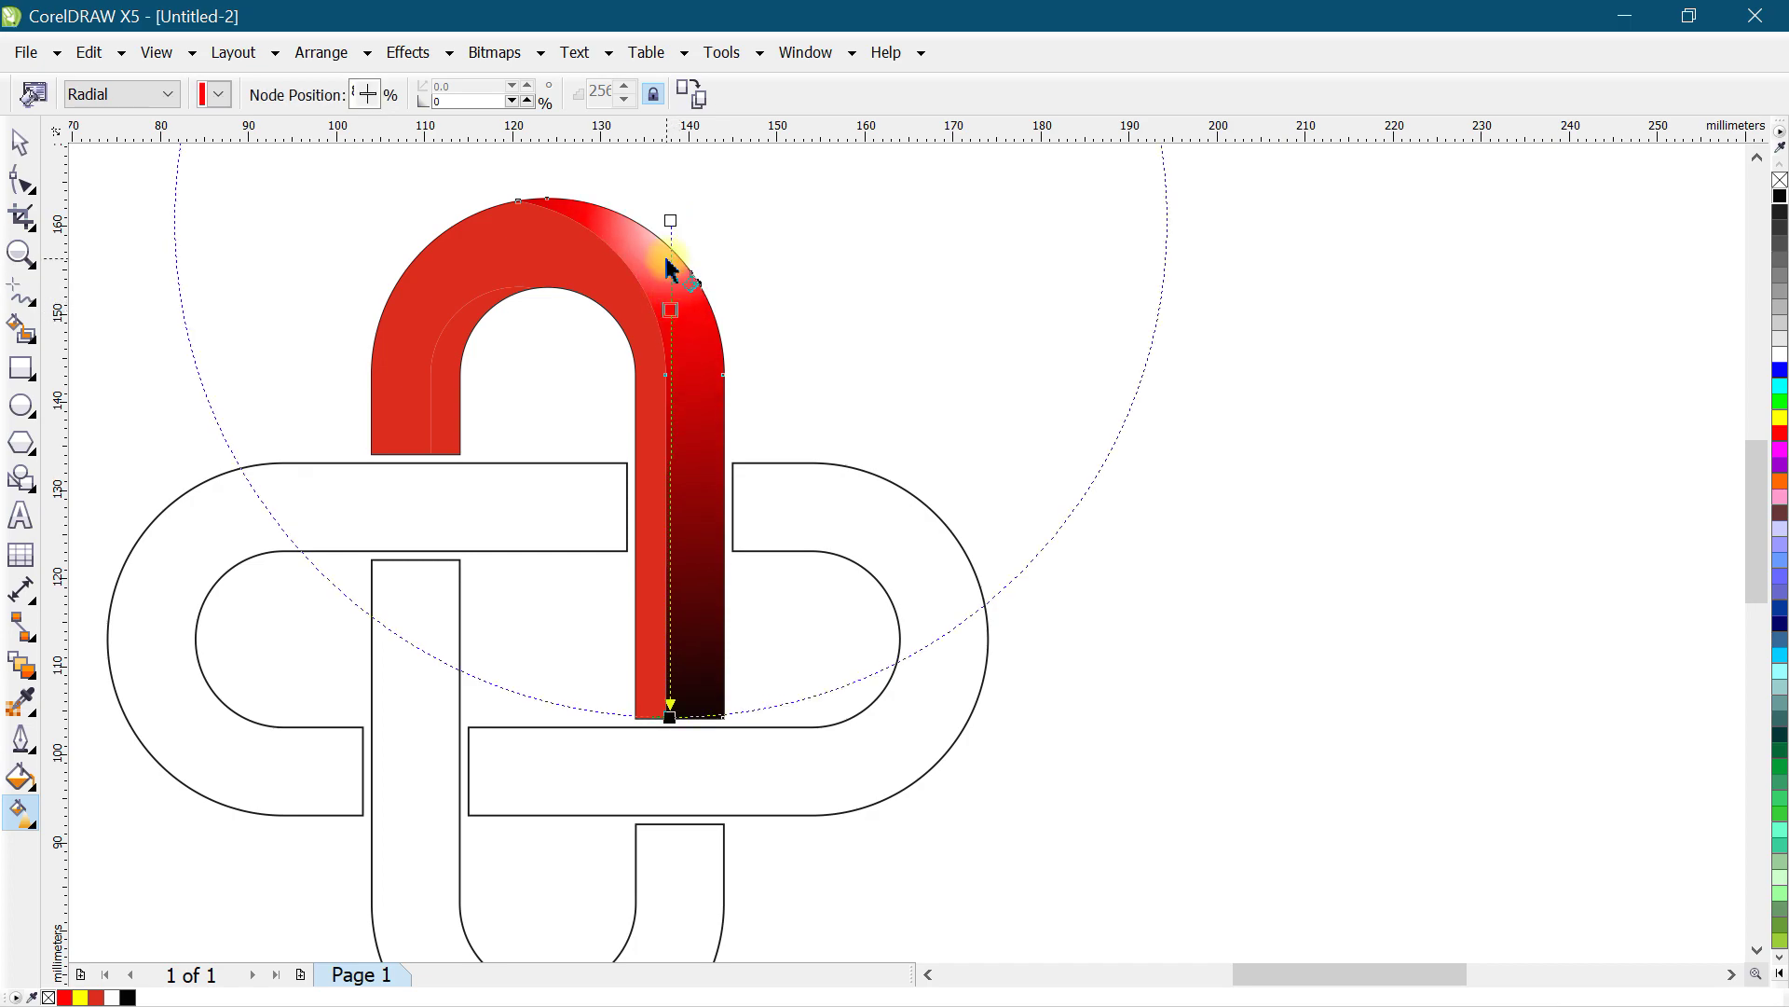
pyautogui.moveTo(674, 218); pyautogui.dragTo(670, 232)
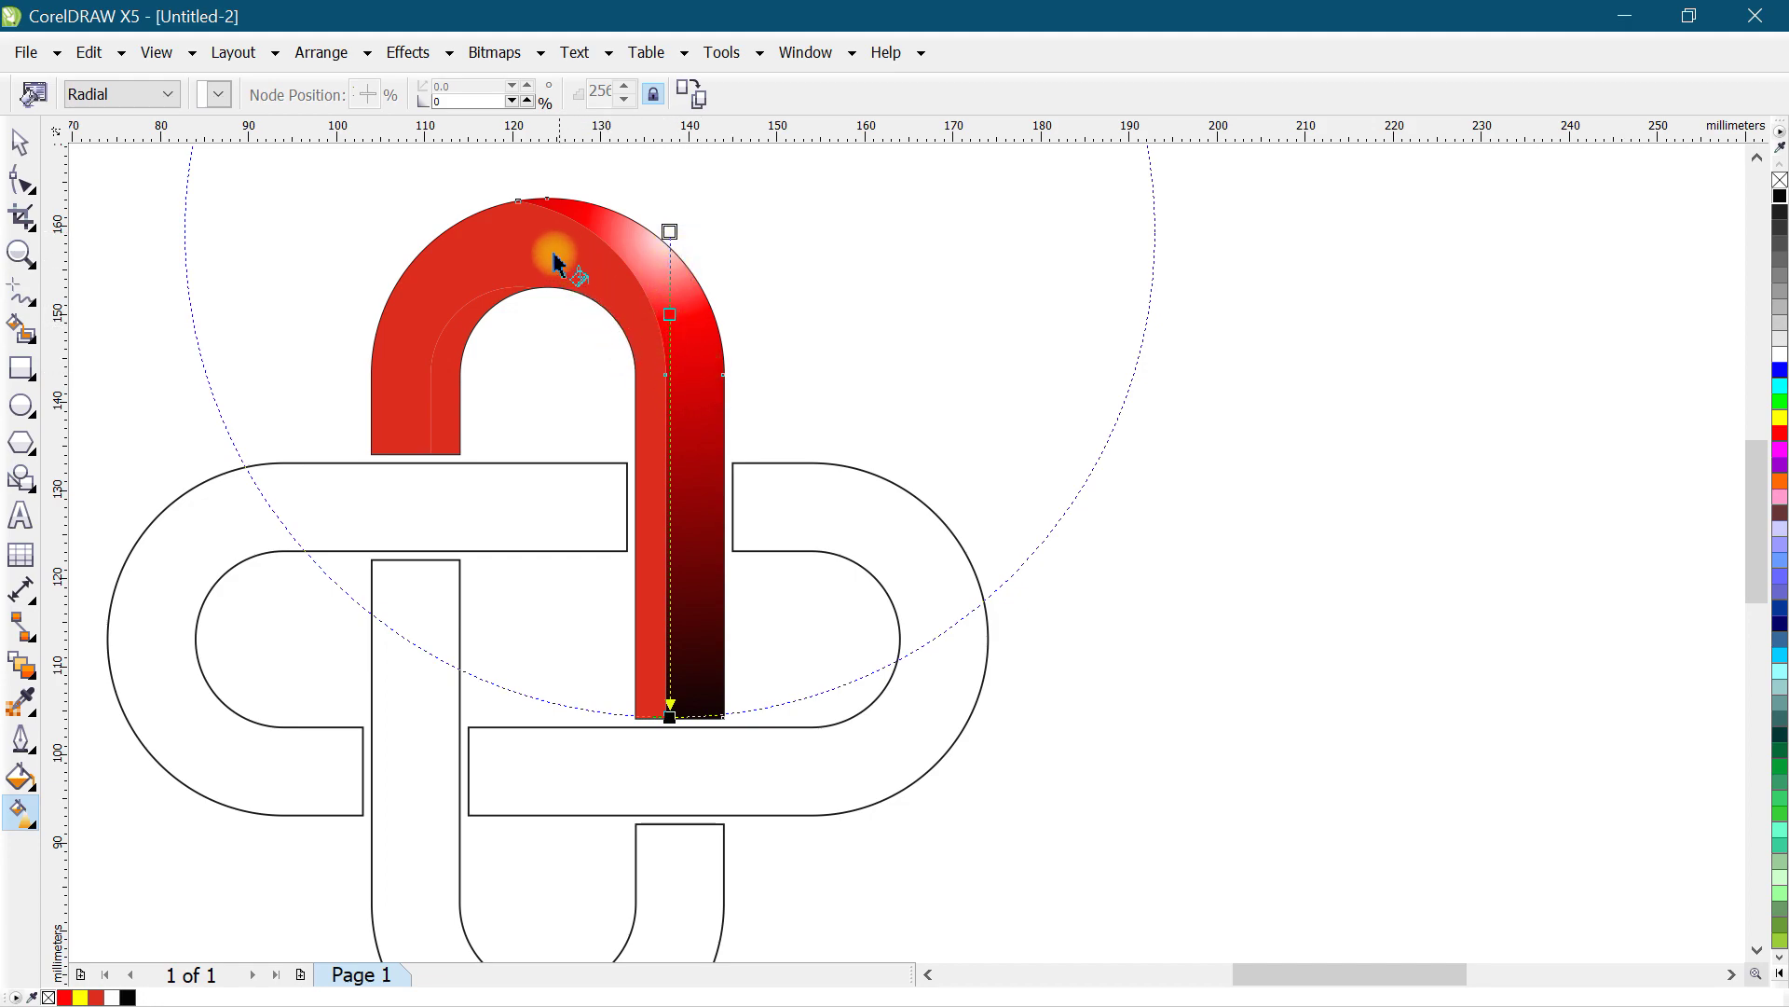
pyautogui.click(520, 248)
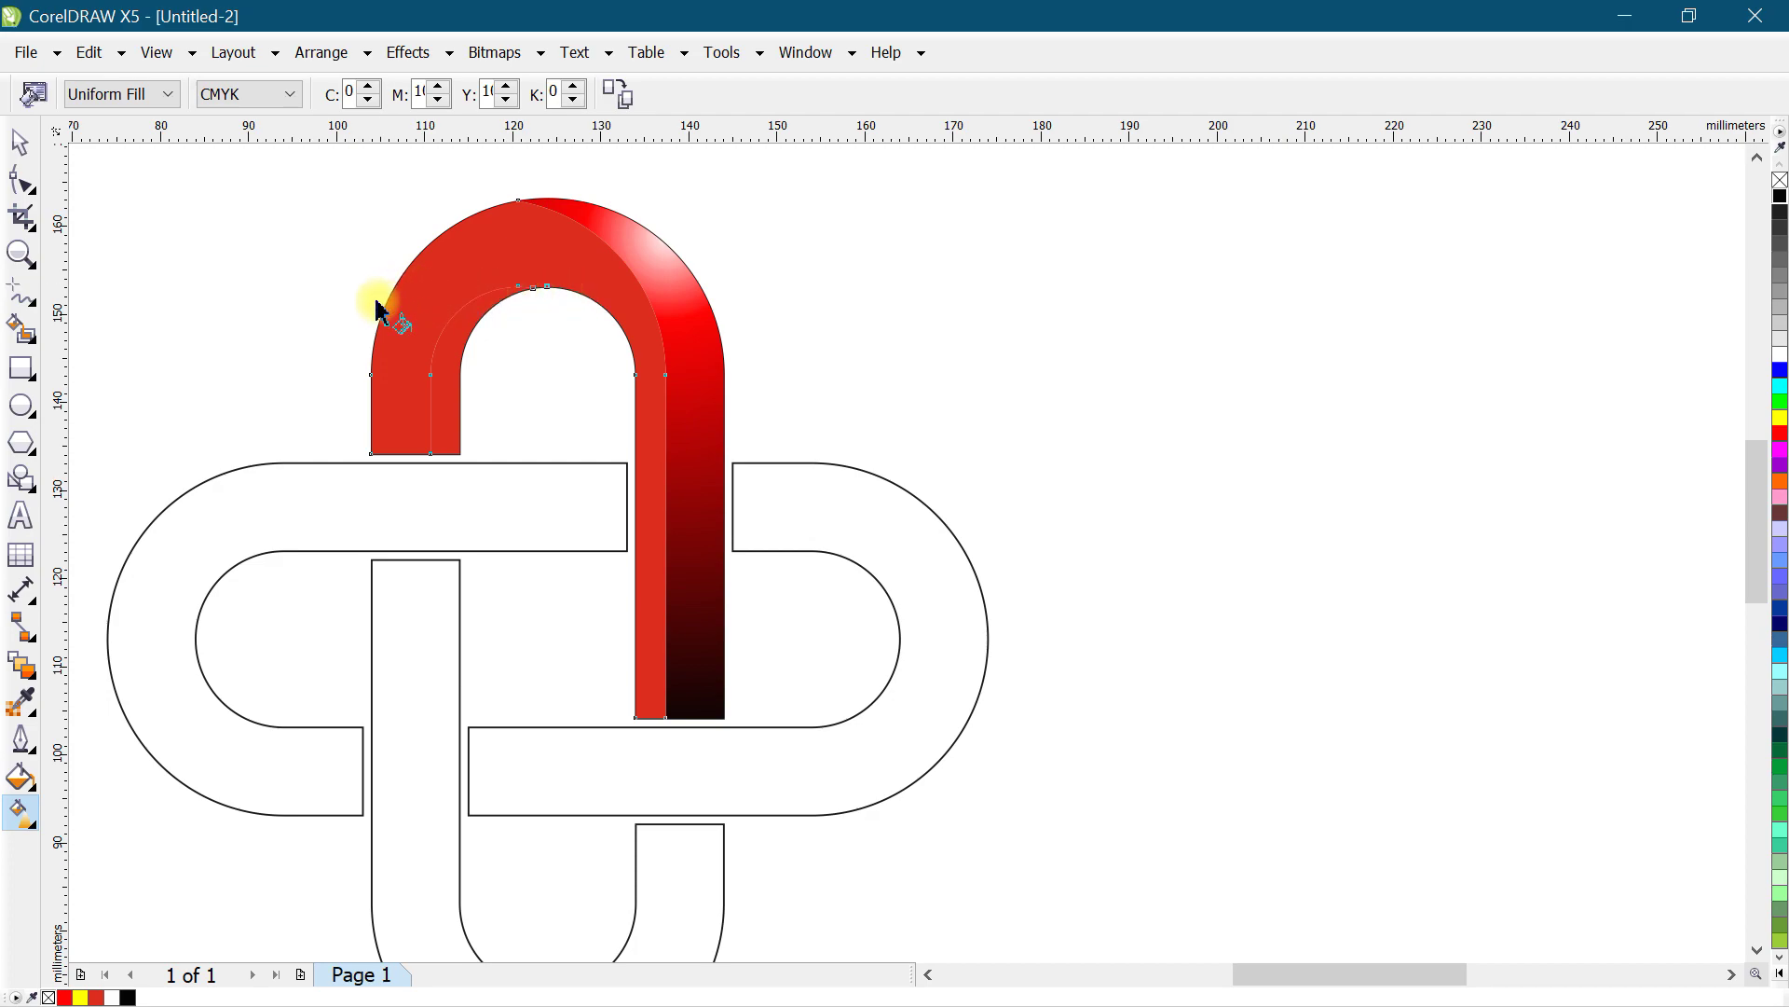
# Step: Give the arch's front face a horizontal linear gradient from light red to red
pyautogui.moveTo(371, 314); pyautogui.dragTo(641, 312)
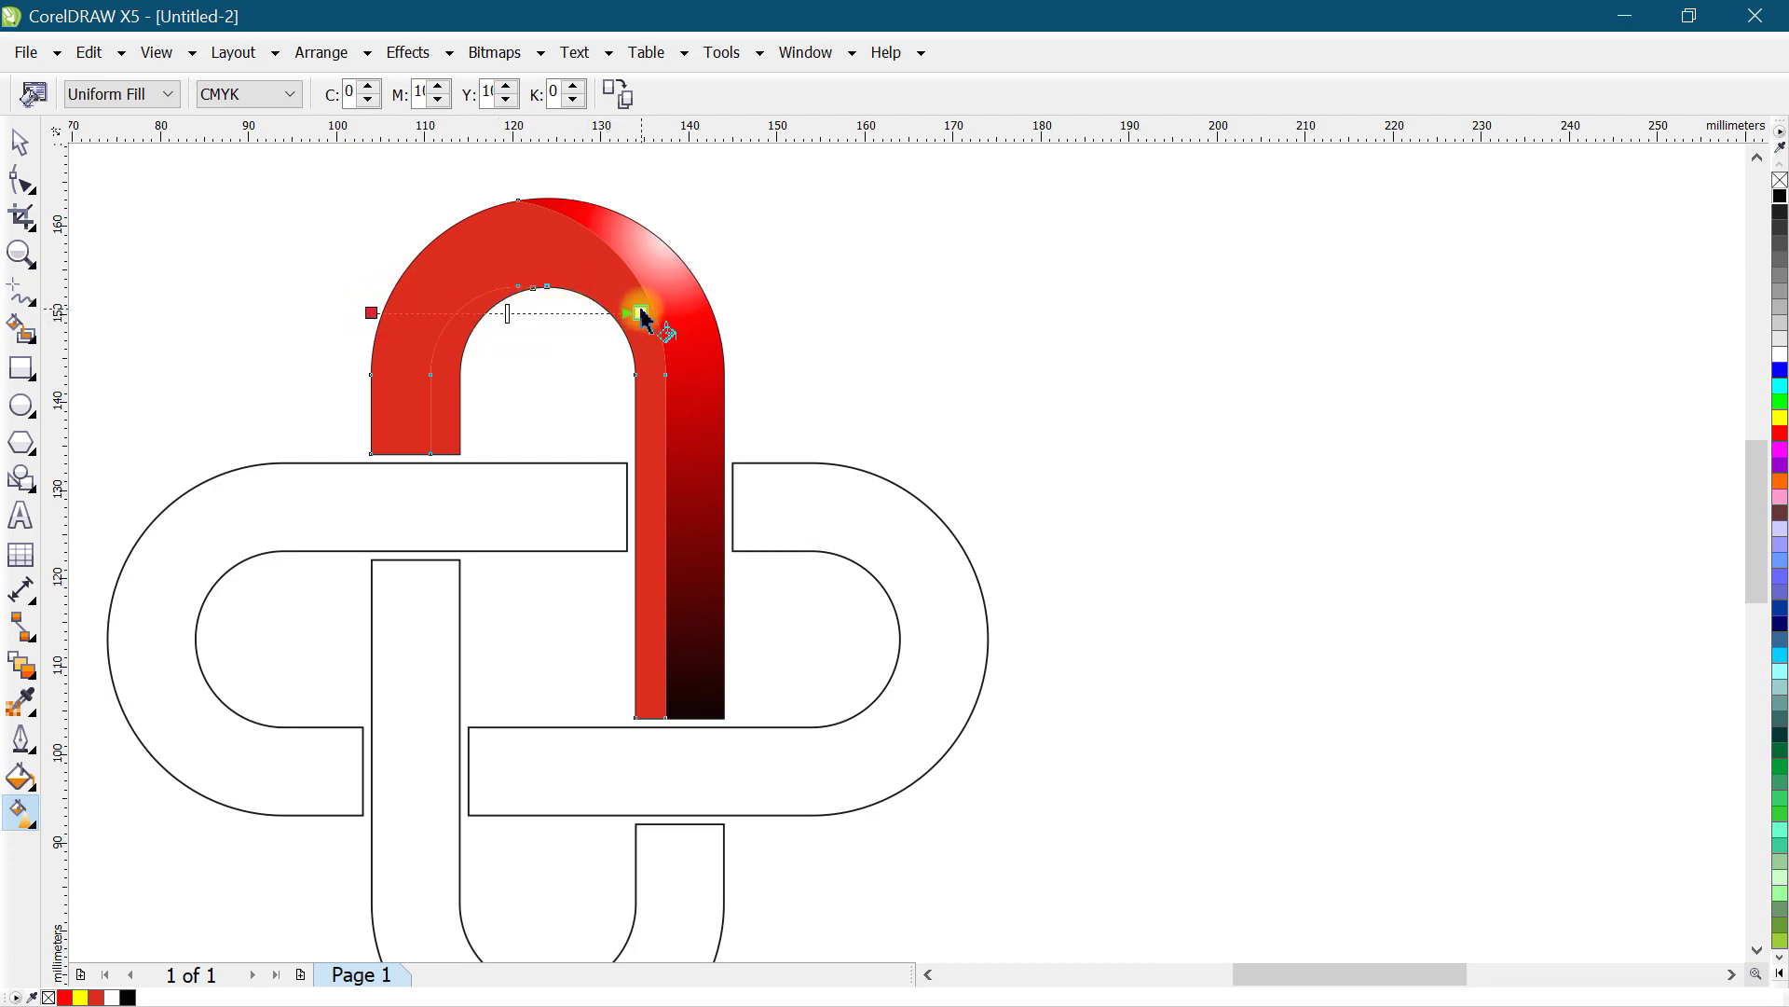
pyautogui.click(1780, 434)
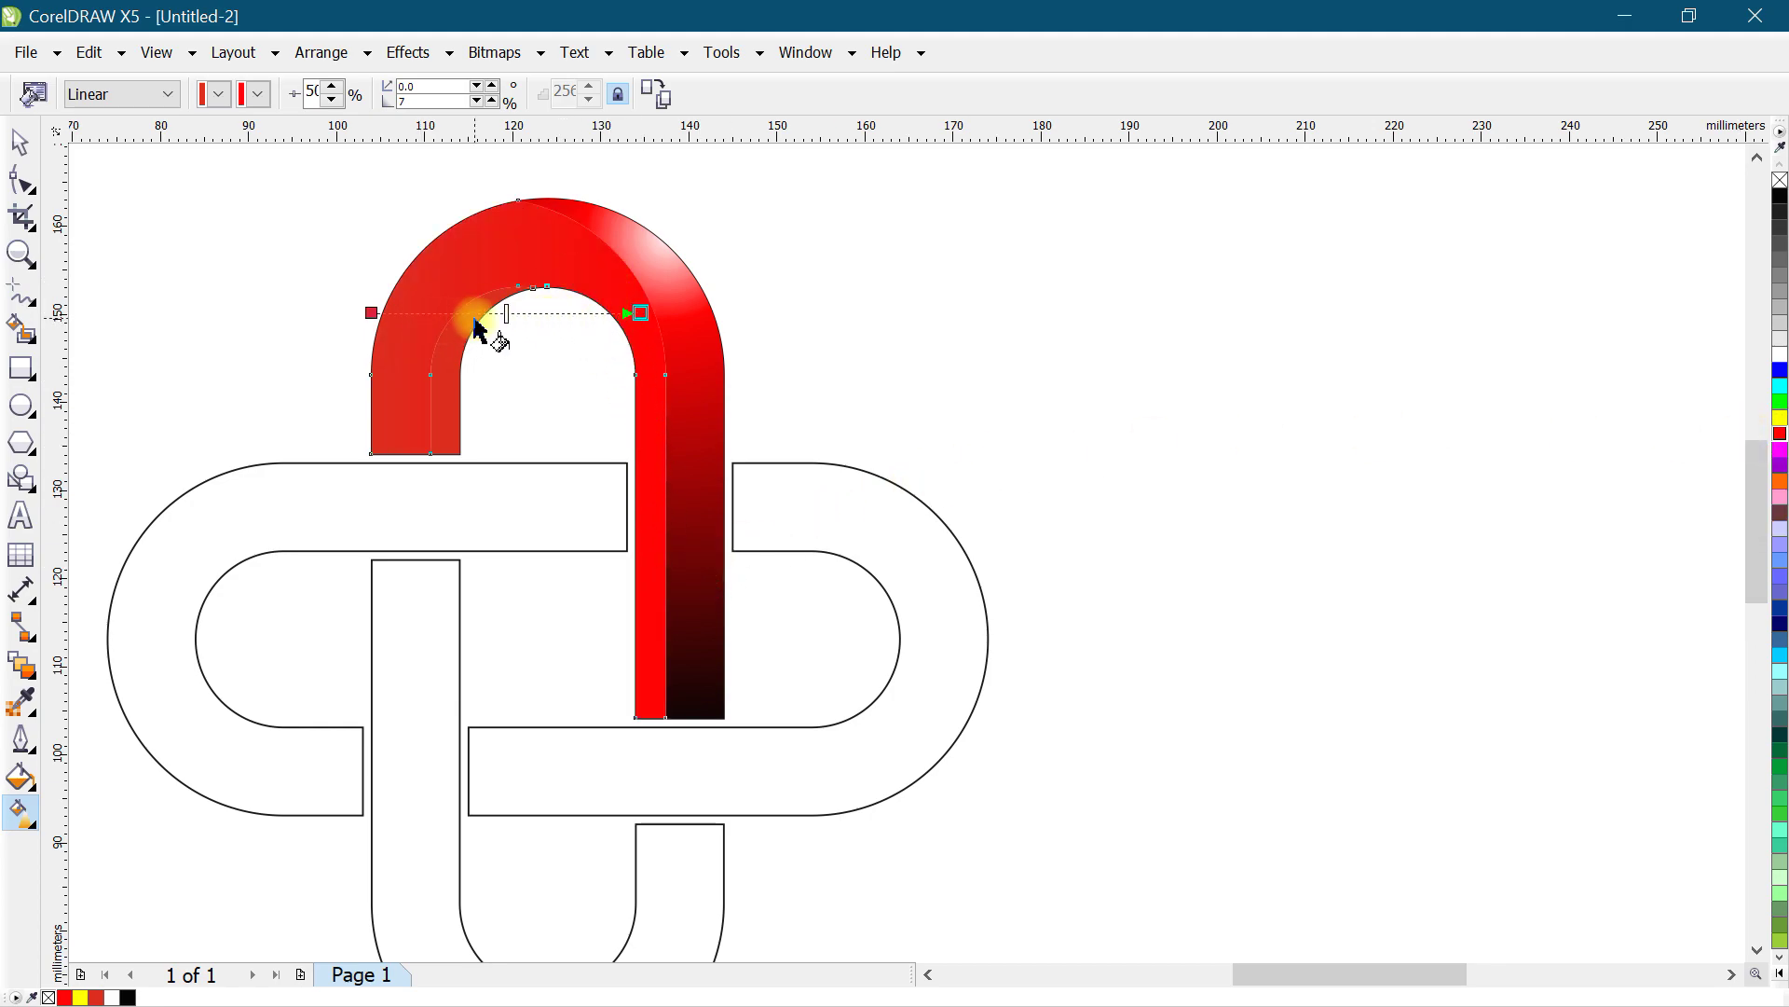
pyautogui.click(371, 312)
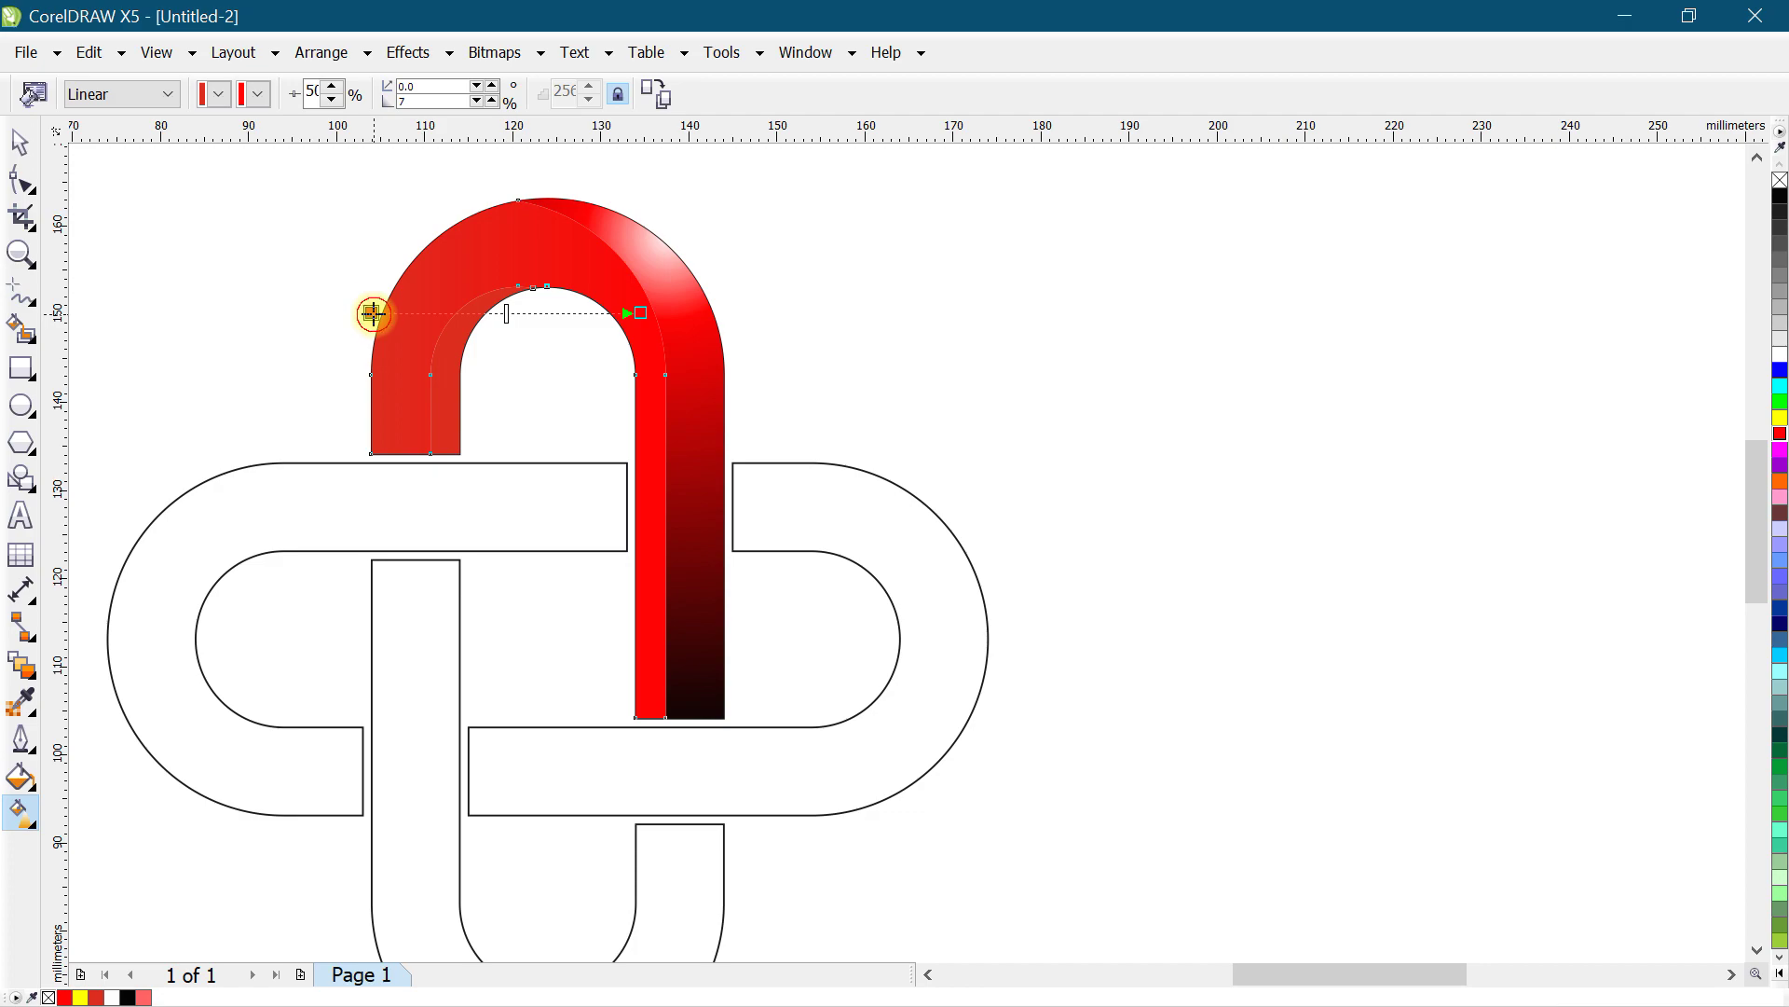
pyautogui.click(1780, 434)
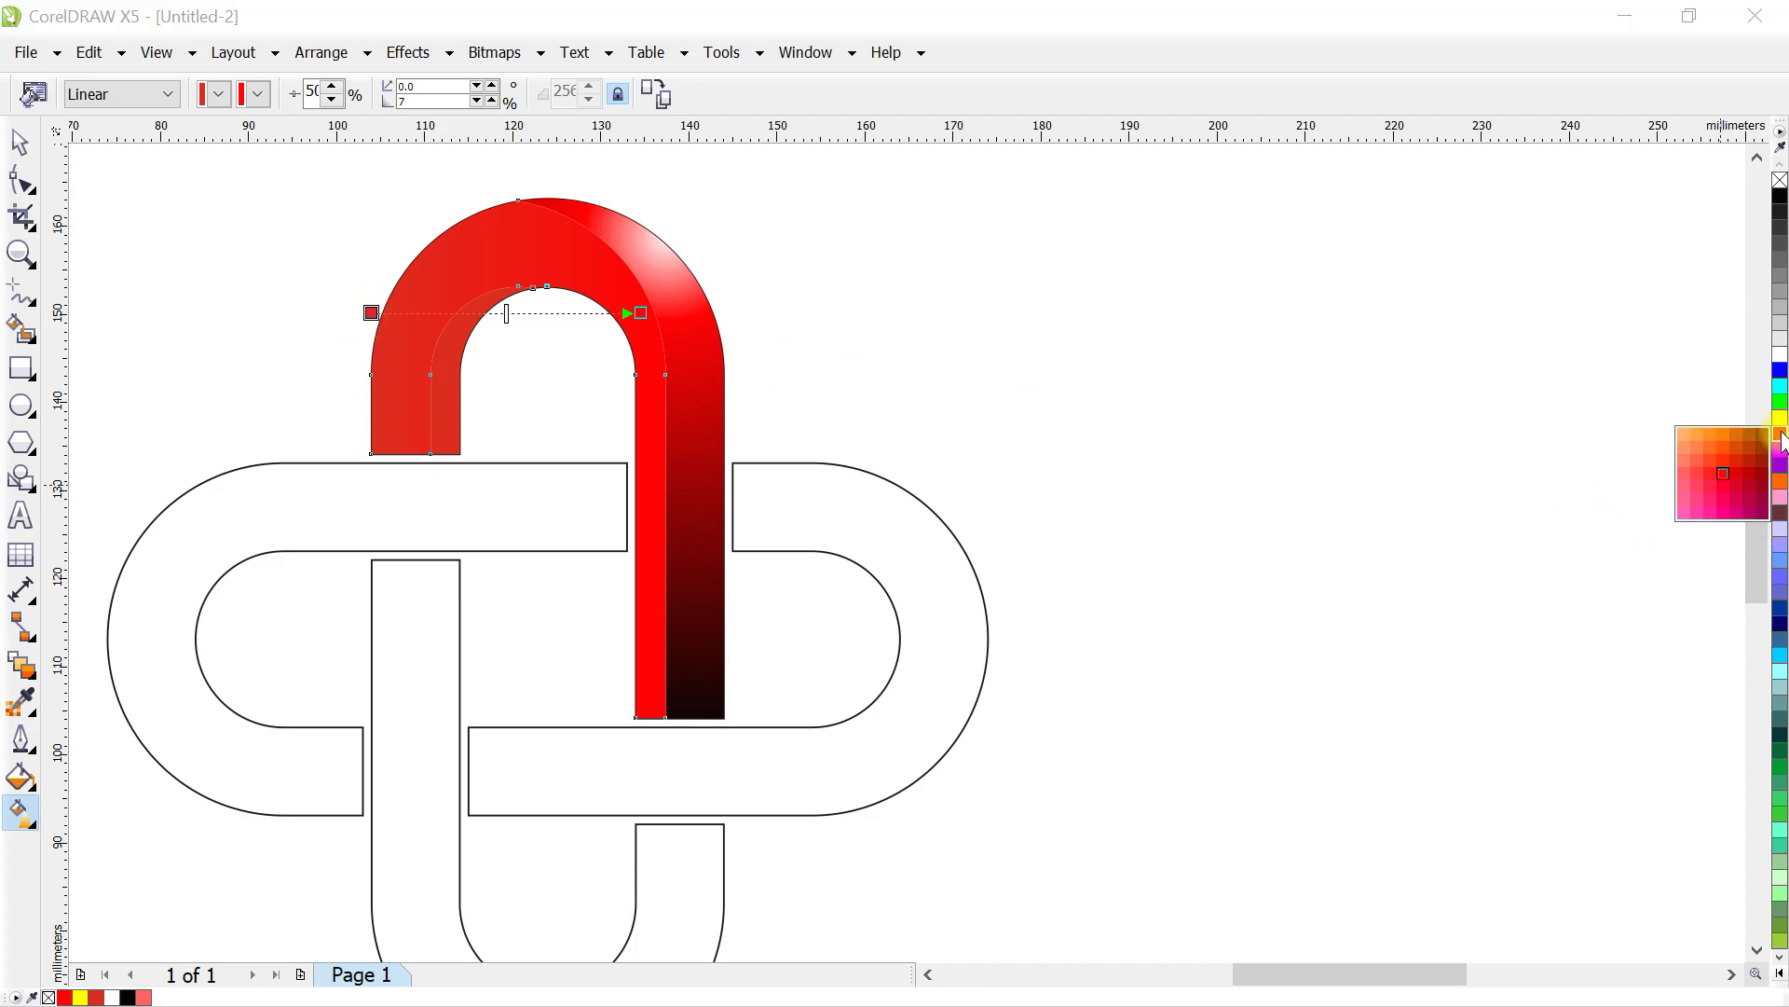
pyautogui.click(1686, 478)
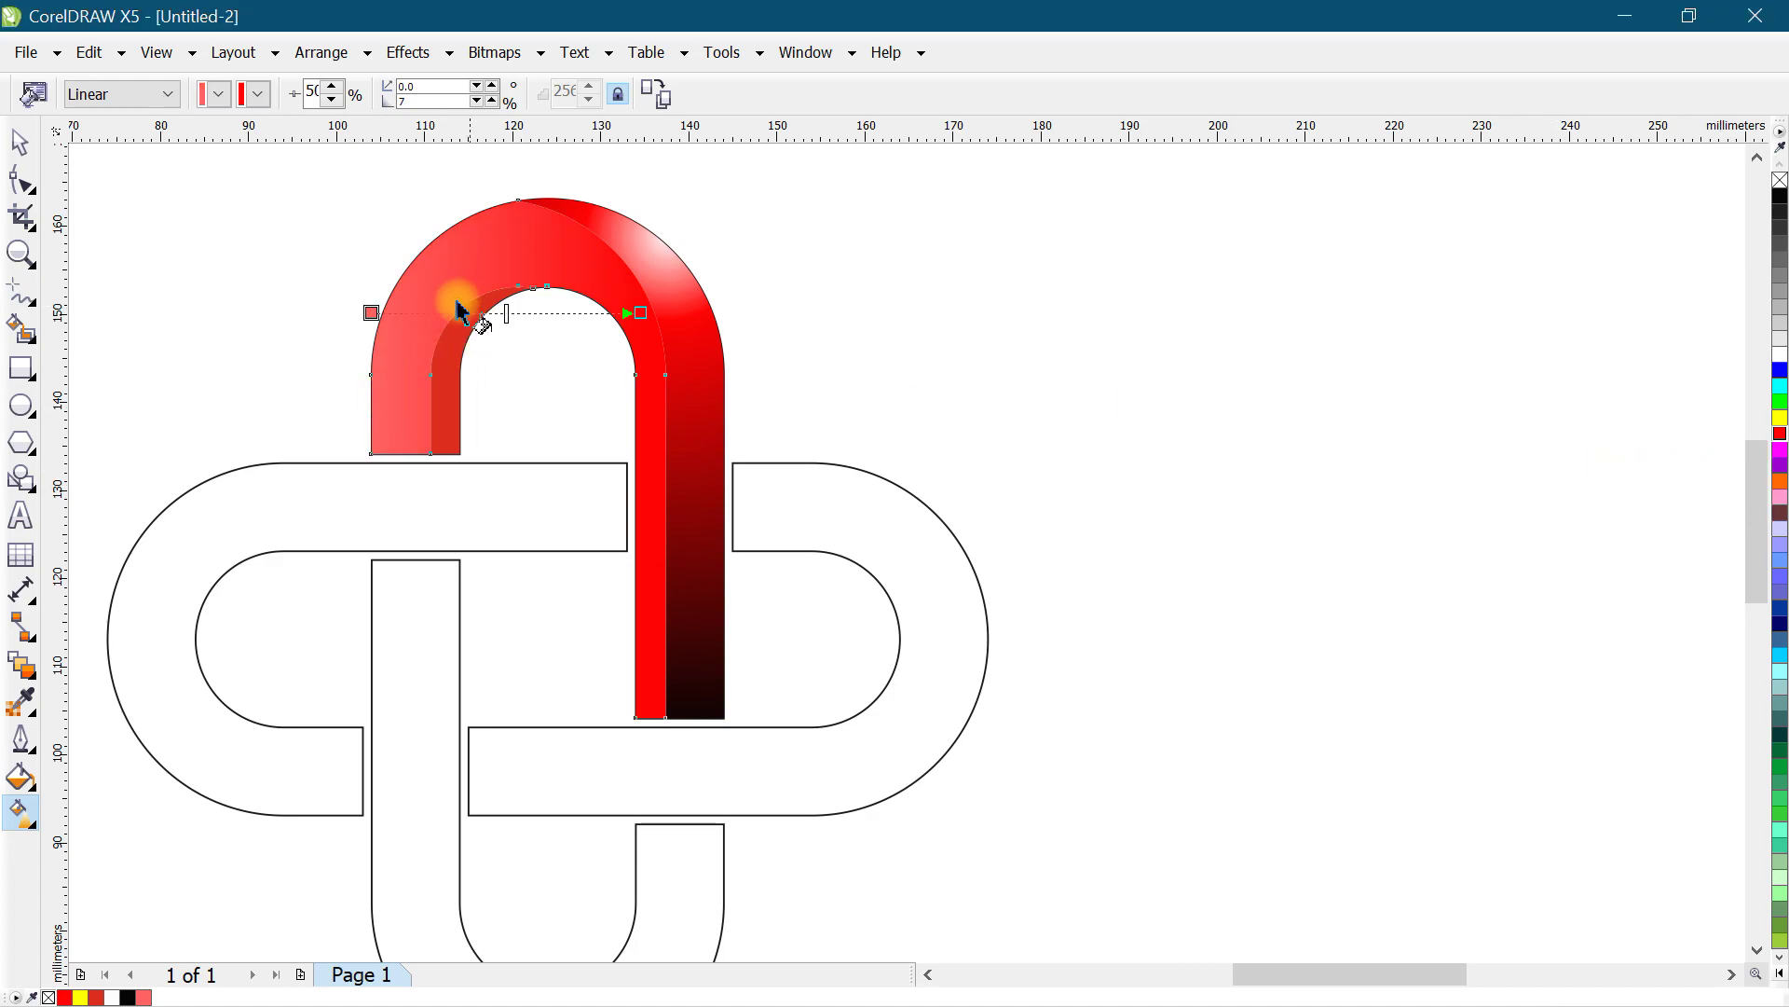
# Step: Give the inner left strip a linear gradient fading from red down to black
pyautogui.click(448, 353)
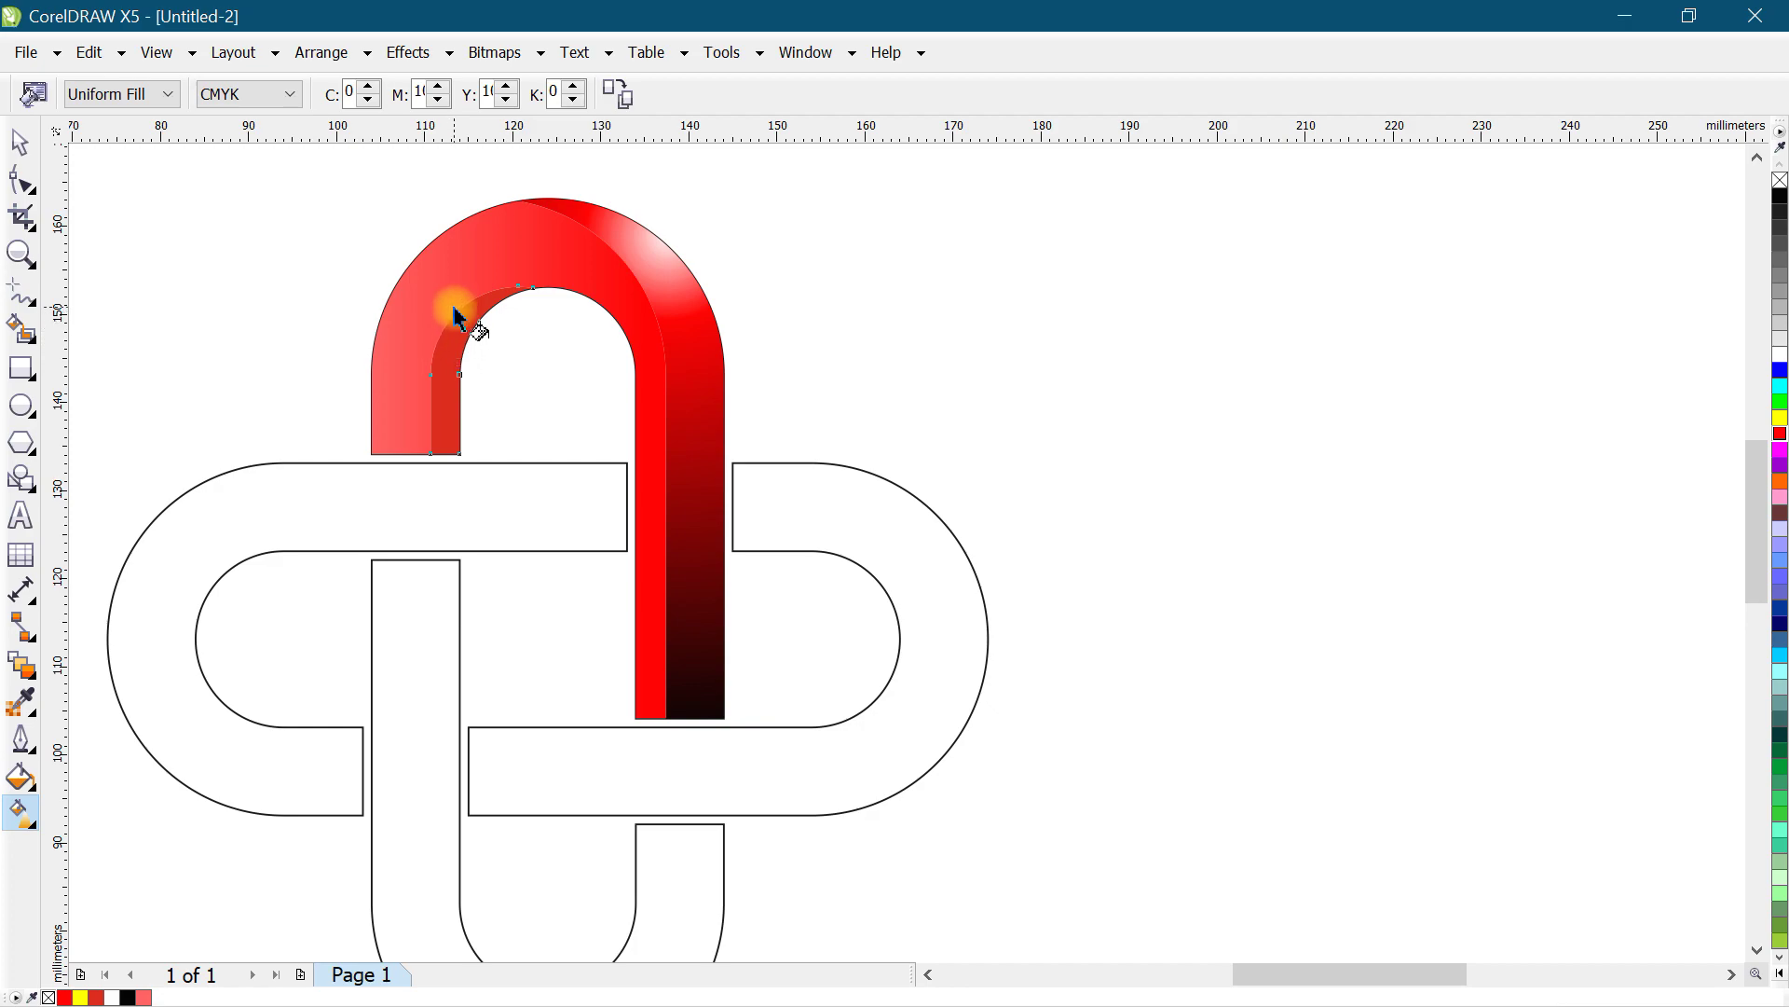
pyautogui.moveTo(456, 312); pyautogui.dragTo(454, 451)
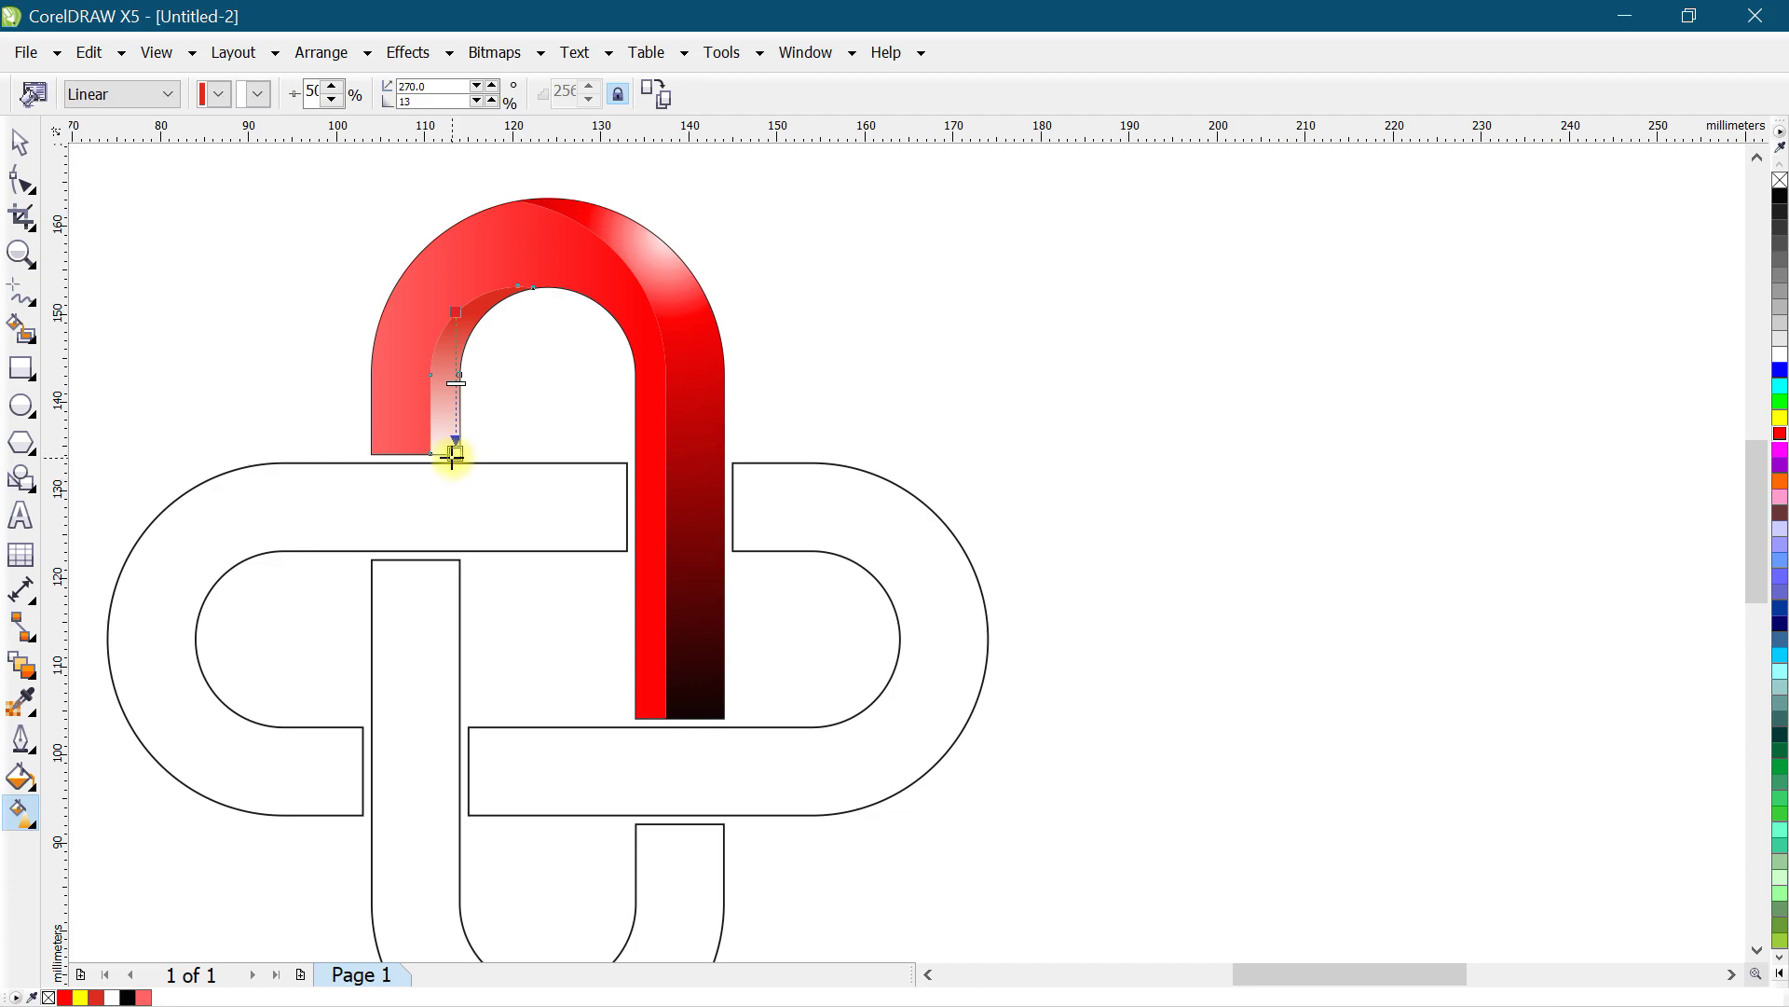
pyautogui.click(1779, 197)
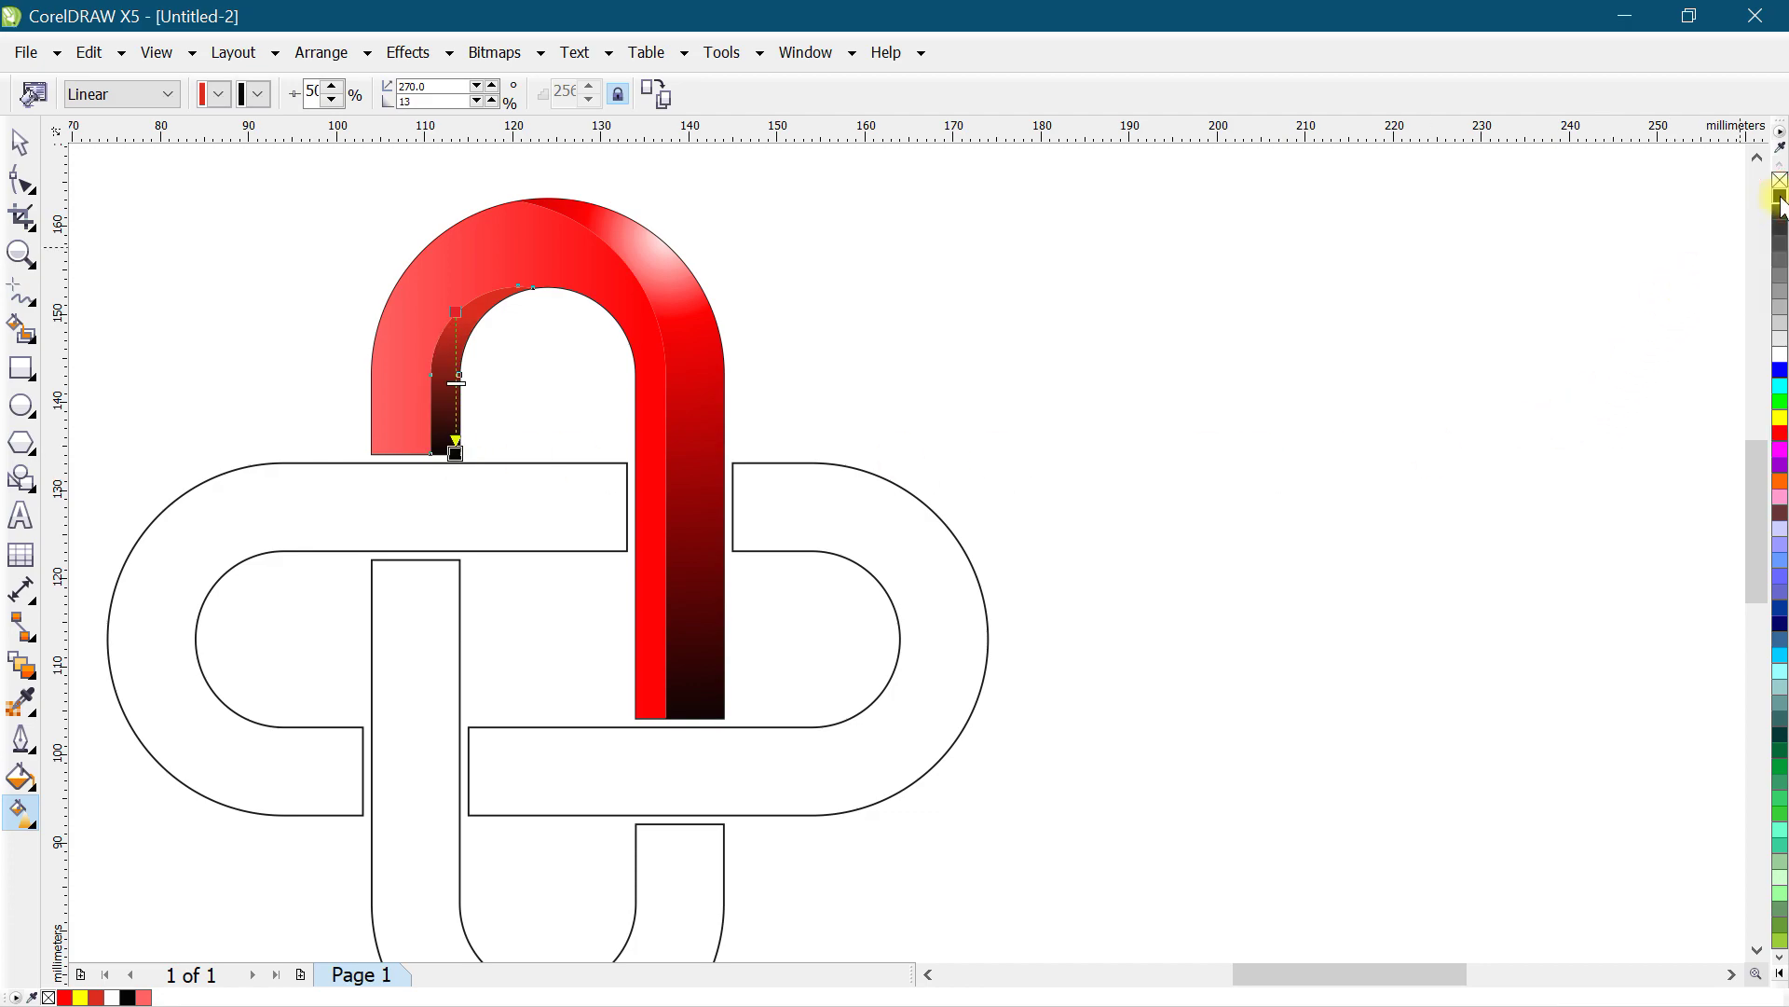
pyautogui.moveTo(449, 480); pyautogui.dragTo(454, 484)
pyautogui.moveTo(455, 312)
pyautogui.mouseDown()
pyautogui.moveTo(466, 281)
pyautogui.moveTo(457, 302)
pyautogui.mouseUp()
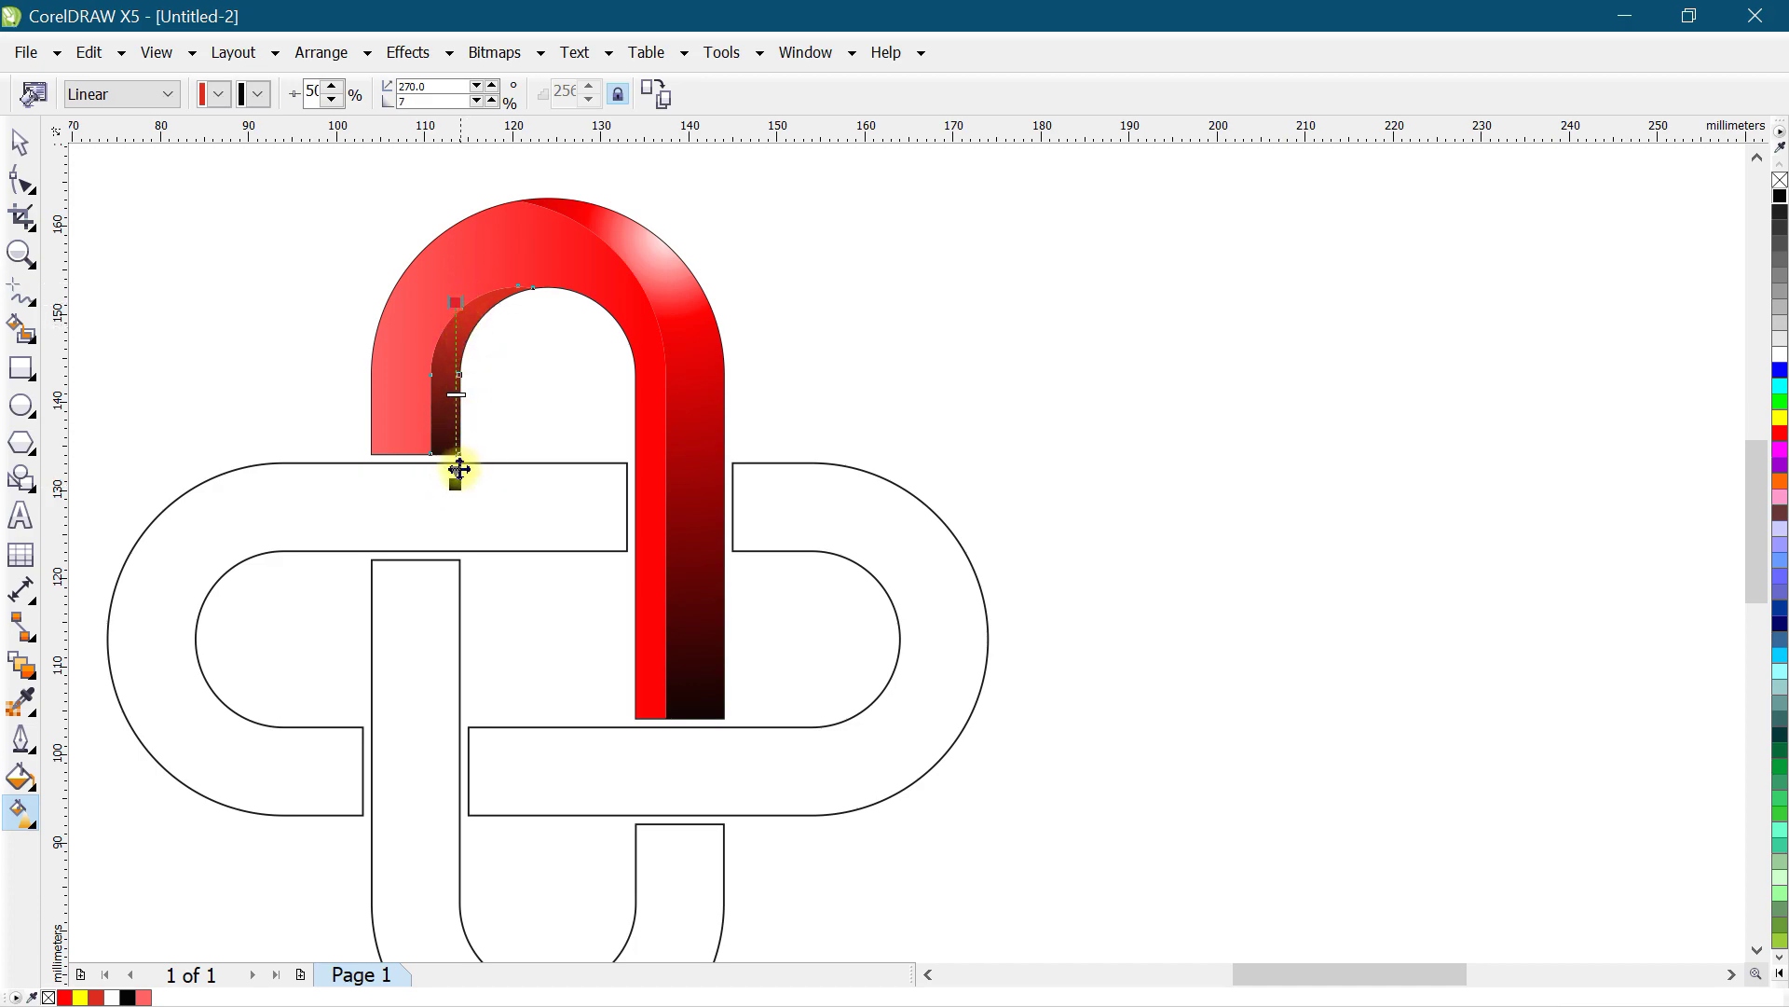
# Step: Select all the red arch pieces and remove their outlines
pyautogui.press('space')
pyautogui.moveTo(320, 167); pyautogui.dragTo(723, 741)
pyautogui.rightClick(1780, 183)
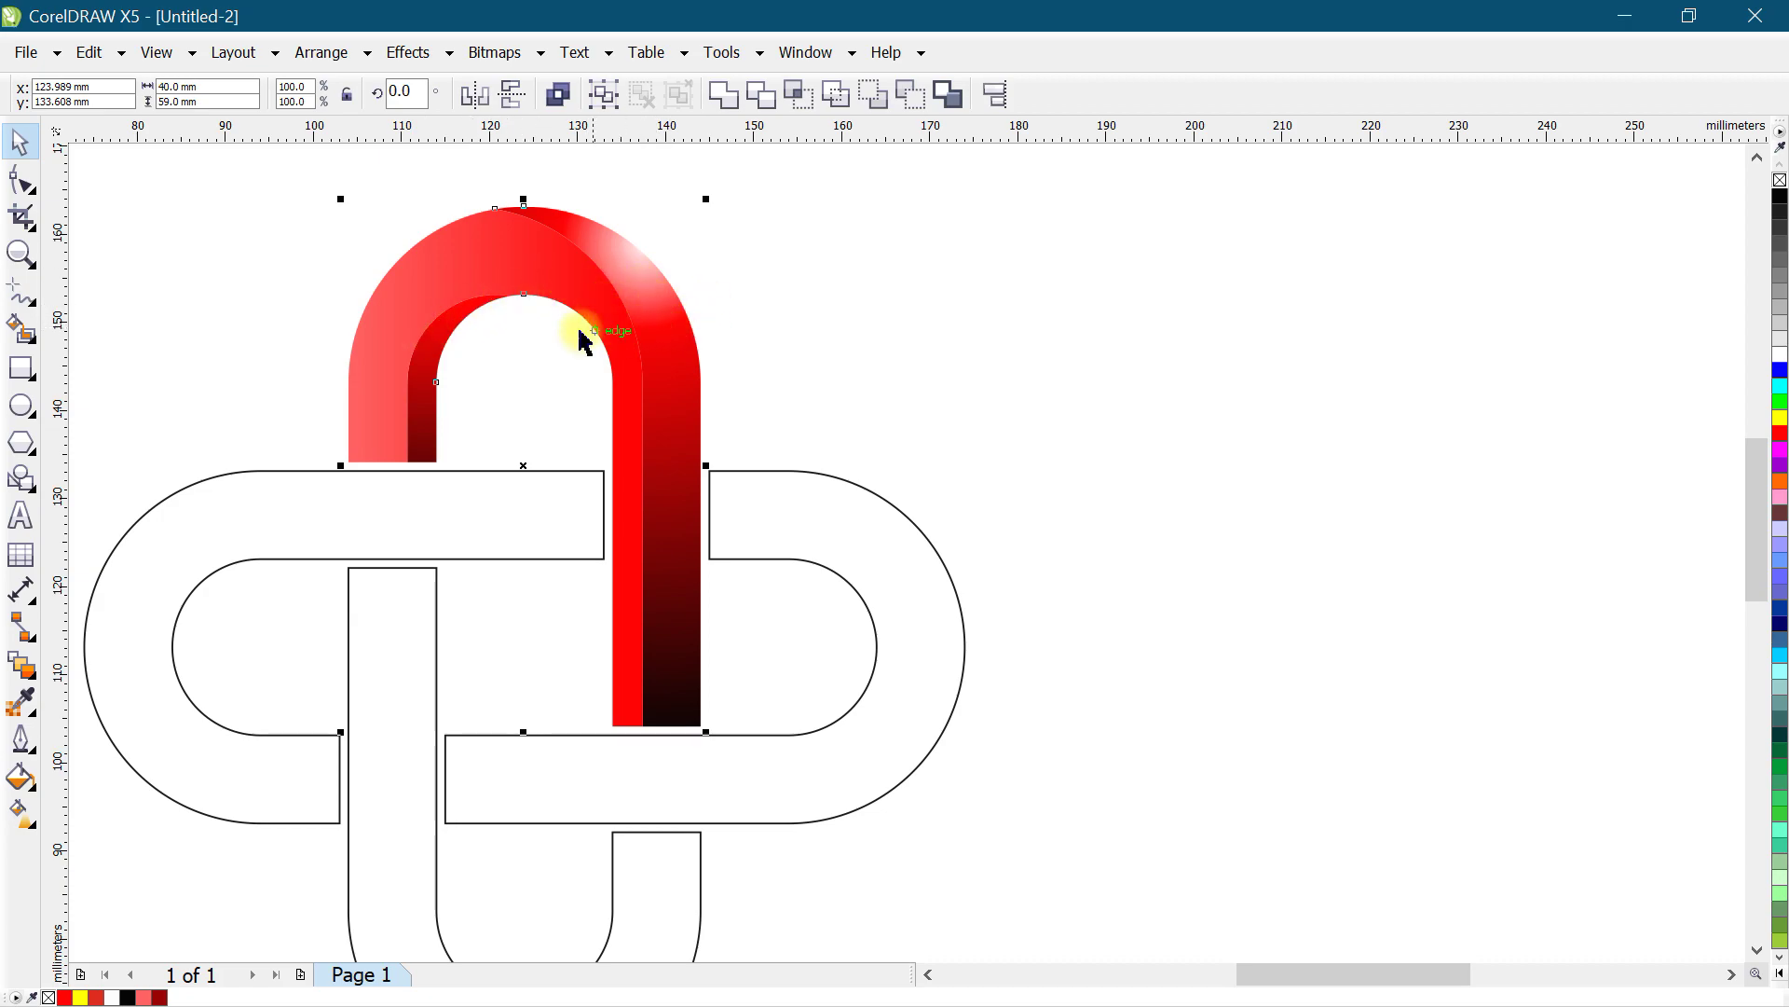
# Step: On the arch's front face, shift the gradient midpoint left and make the end colour a darker red
pyautogui.click(299, 279)
pyautogui.click(407, 263)
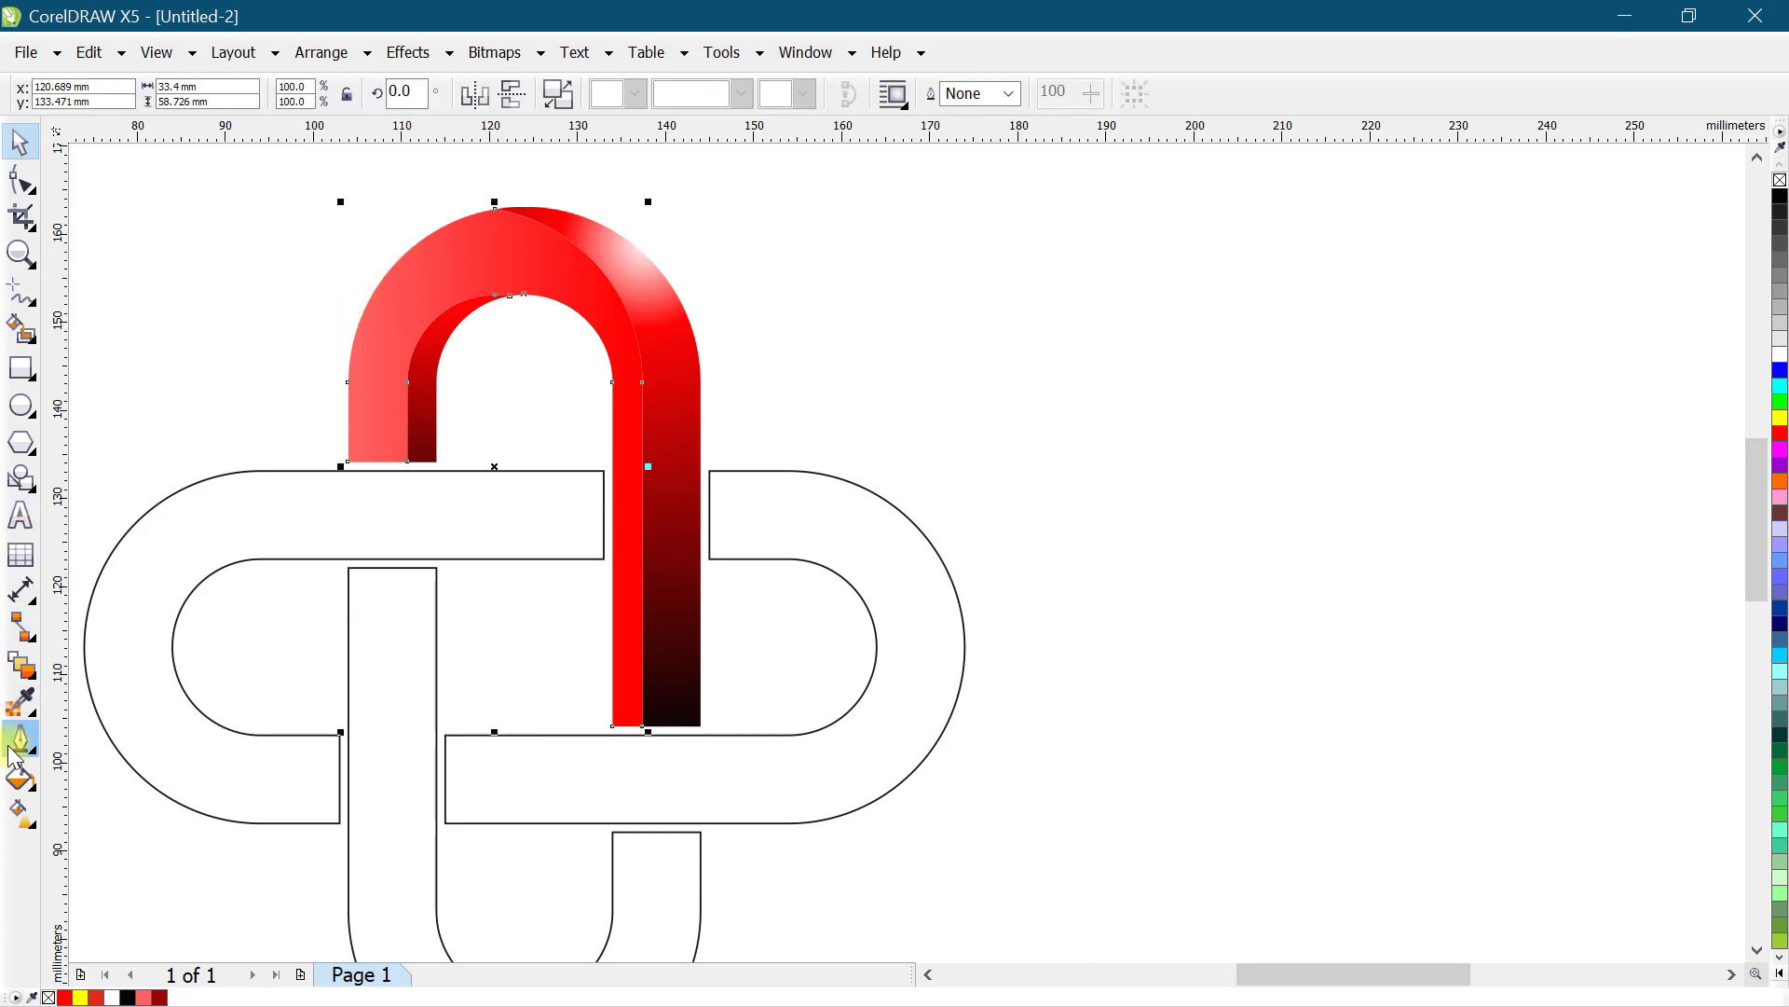
pyautogui.click(20, 812)
pyautogui.moveTo(483, 321); pyautogui.dragTo(324, 321)
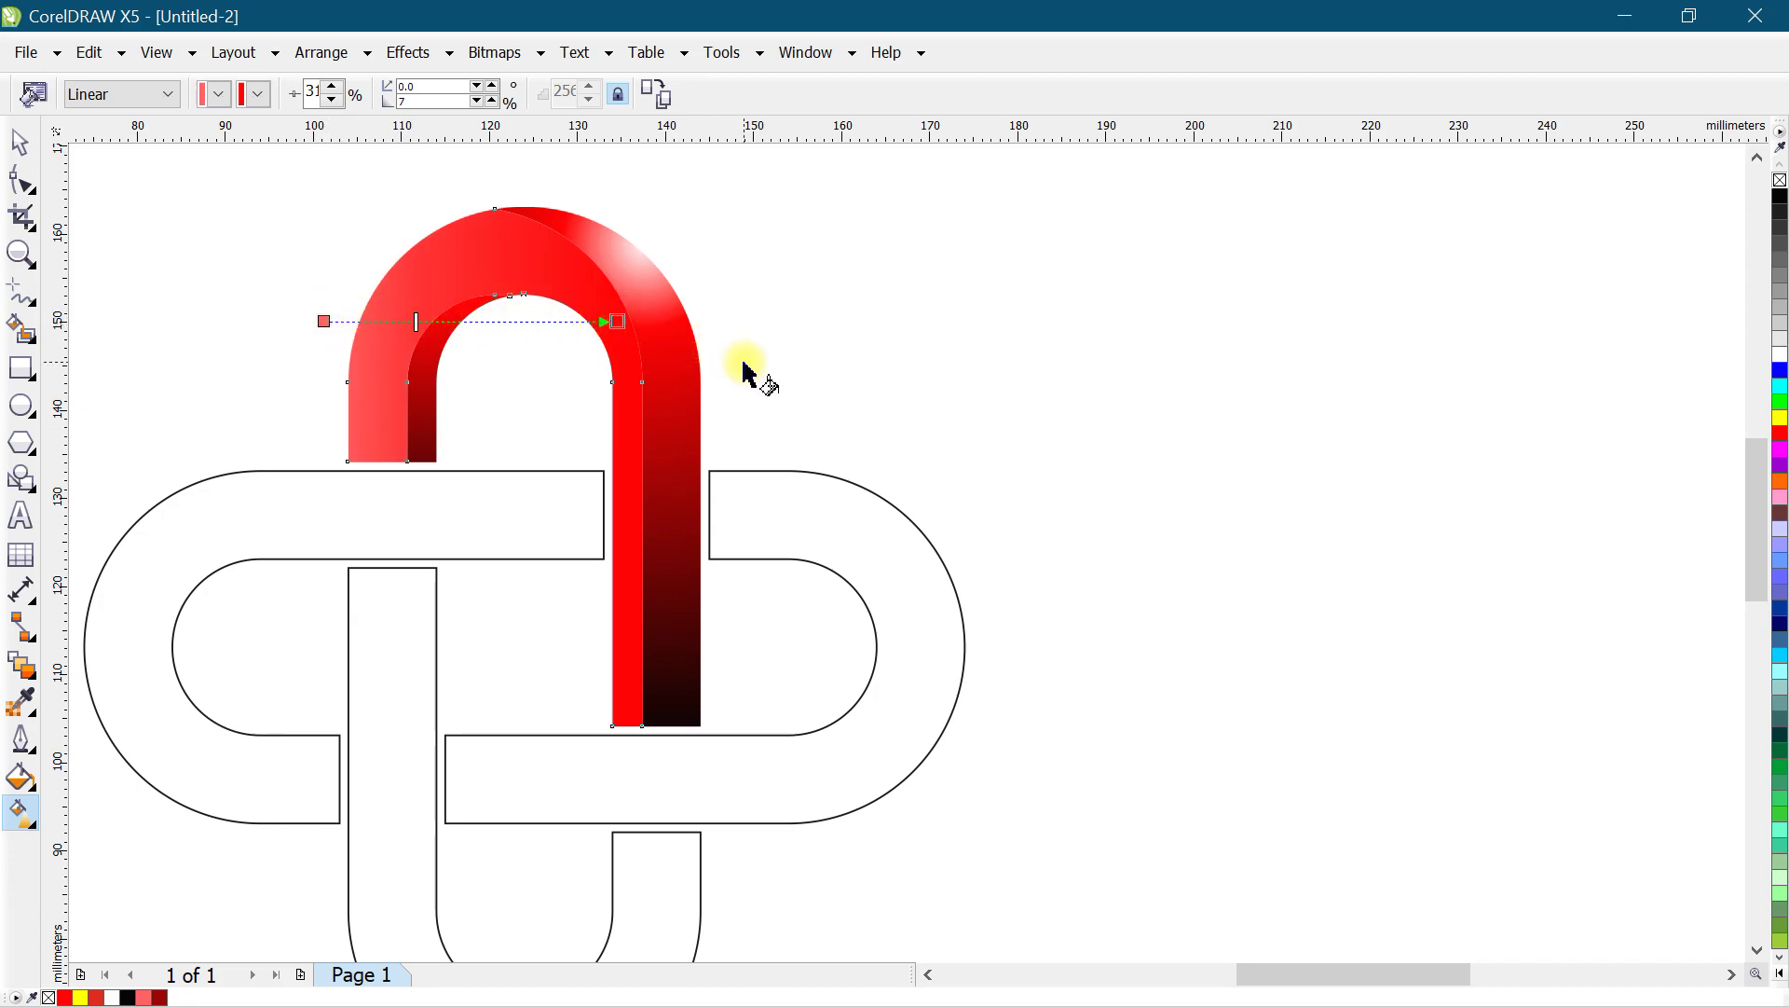
pyautogui.click(1776, 436)
pyautogui.moveTo(1764, 483); pyautogui.dragTo(620, 313)
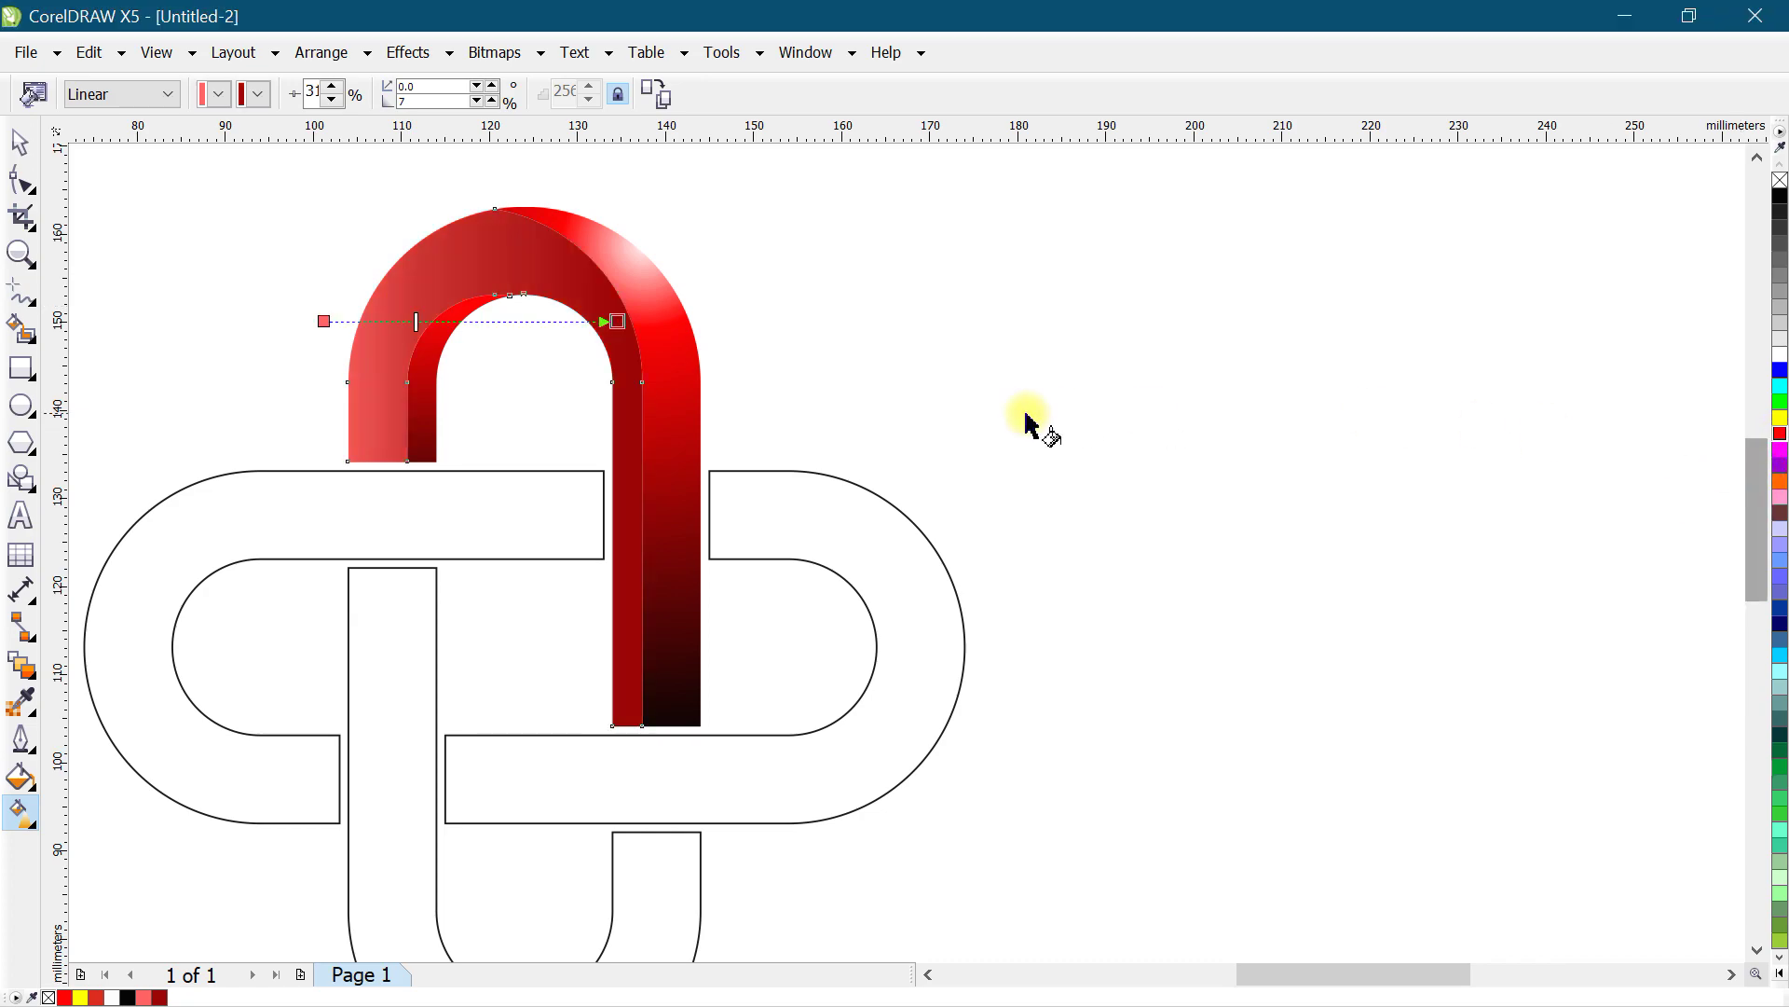
# Step: Extend the gradient end, set a deeper red start, and recentre the midpoint at 53%
pyautogui.moveTo(619, 320); pyautogui.dragTo(650, 323)
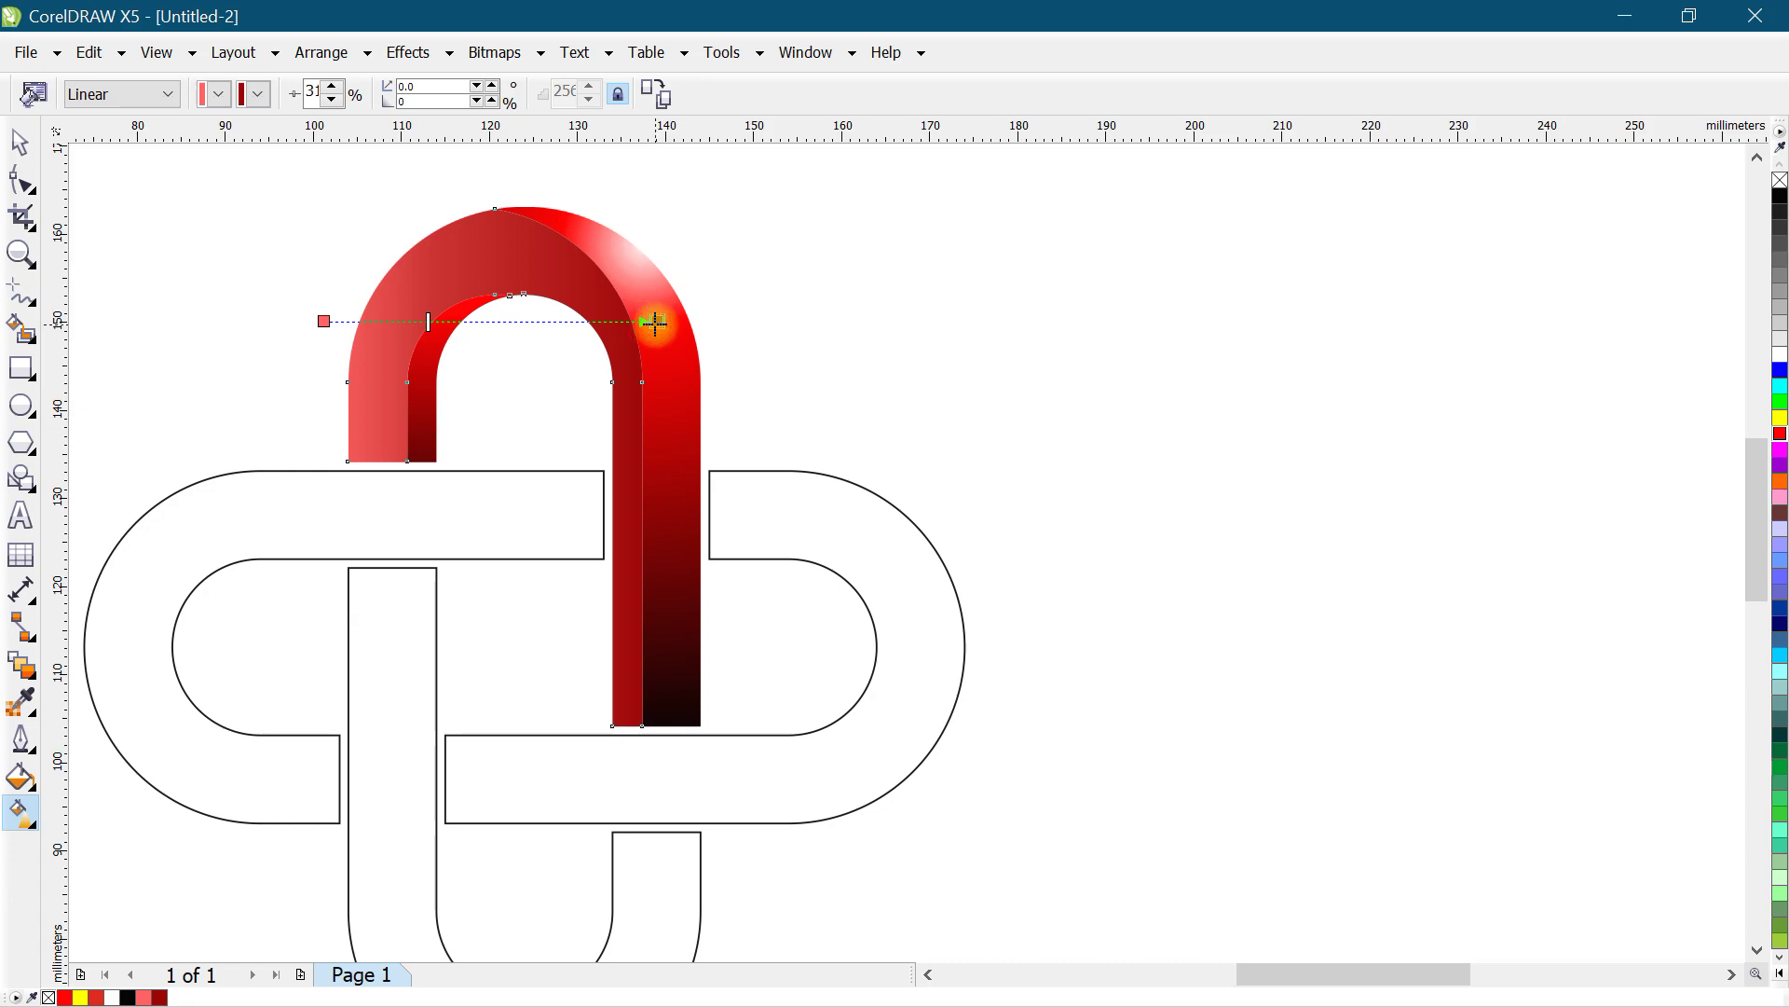
pyautogui.moveTo(655, 322); pyautogui.dragTo(657, 321)
pyautogui.click(325, 321)
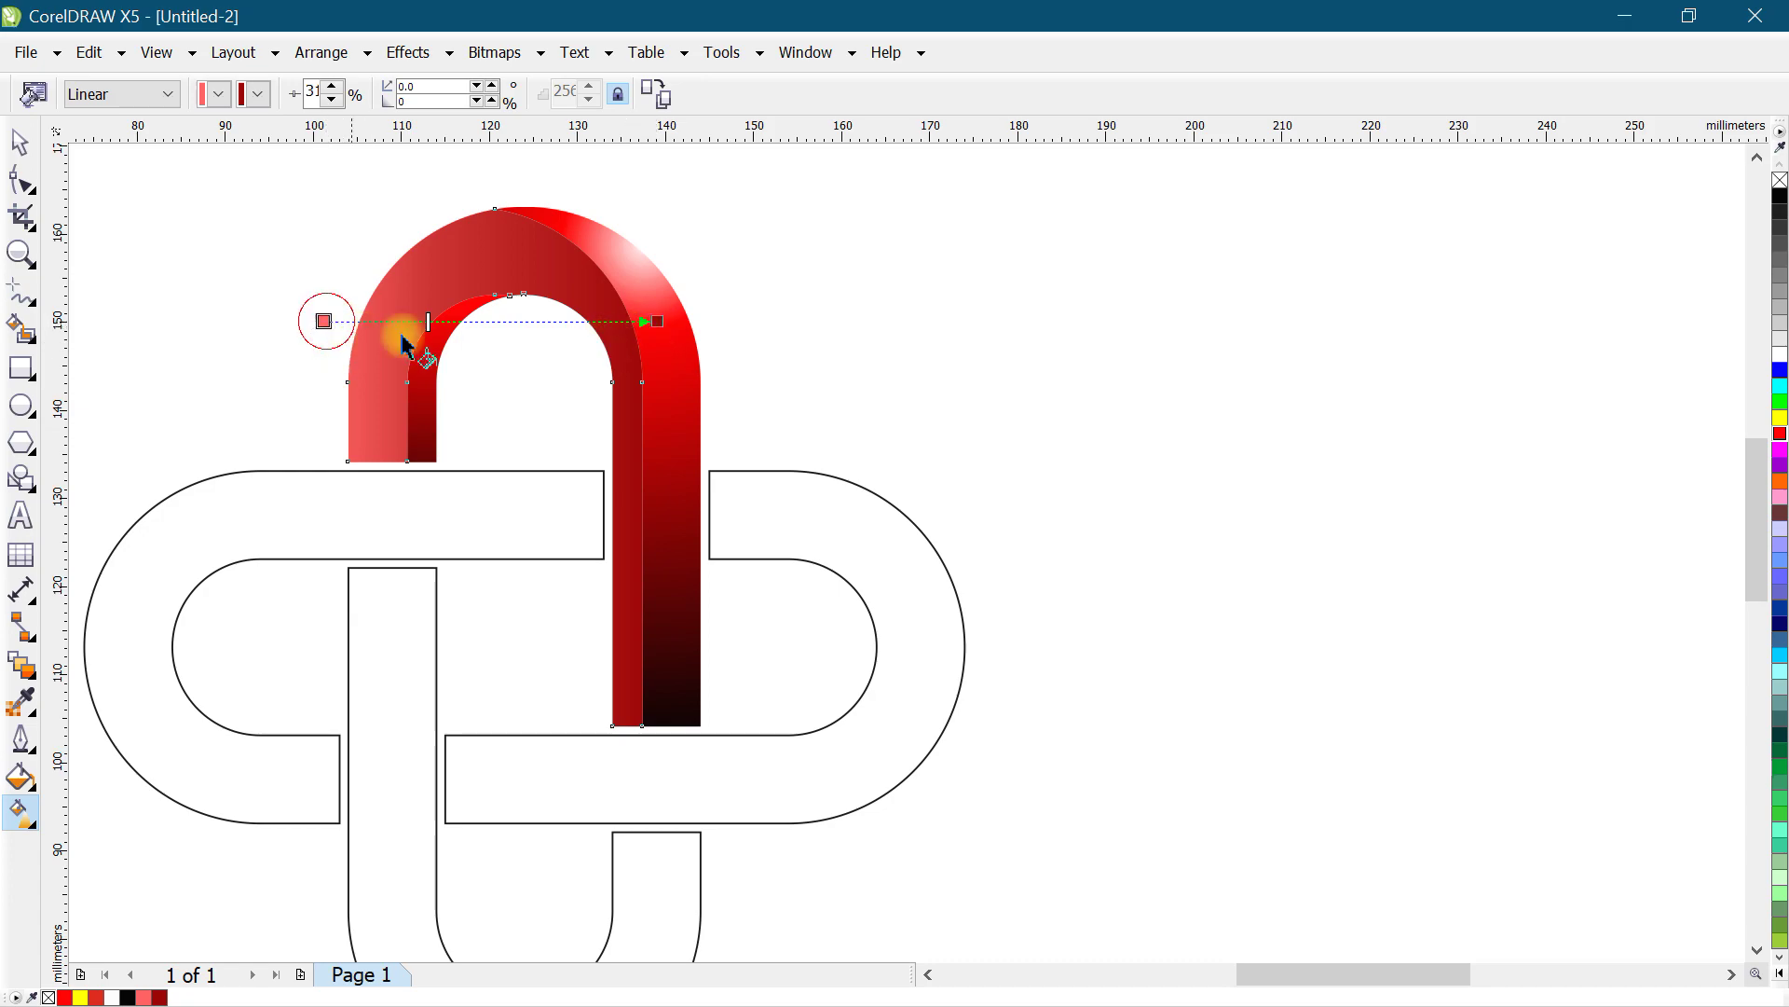
pyautogui.click(426, 322)
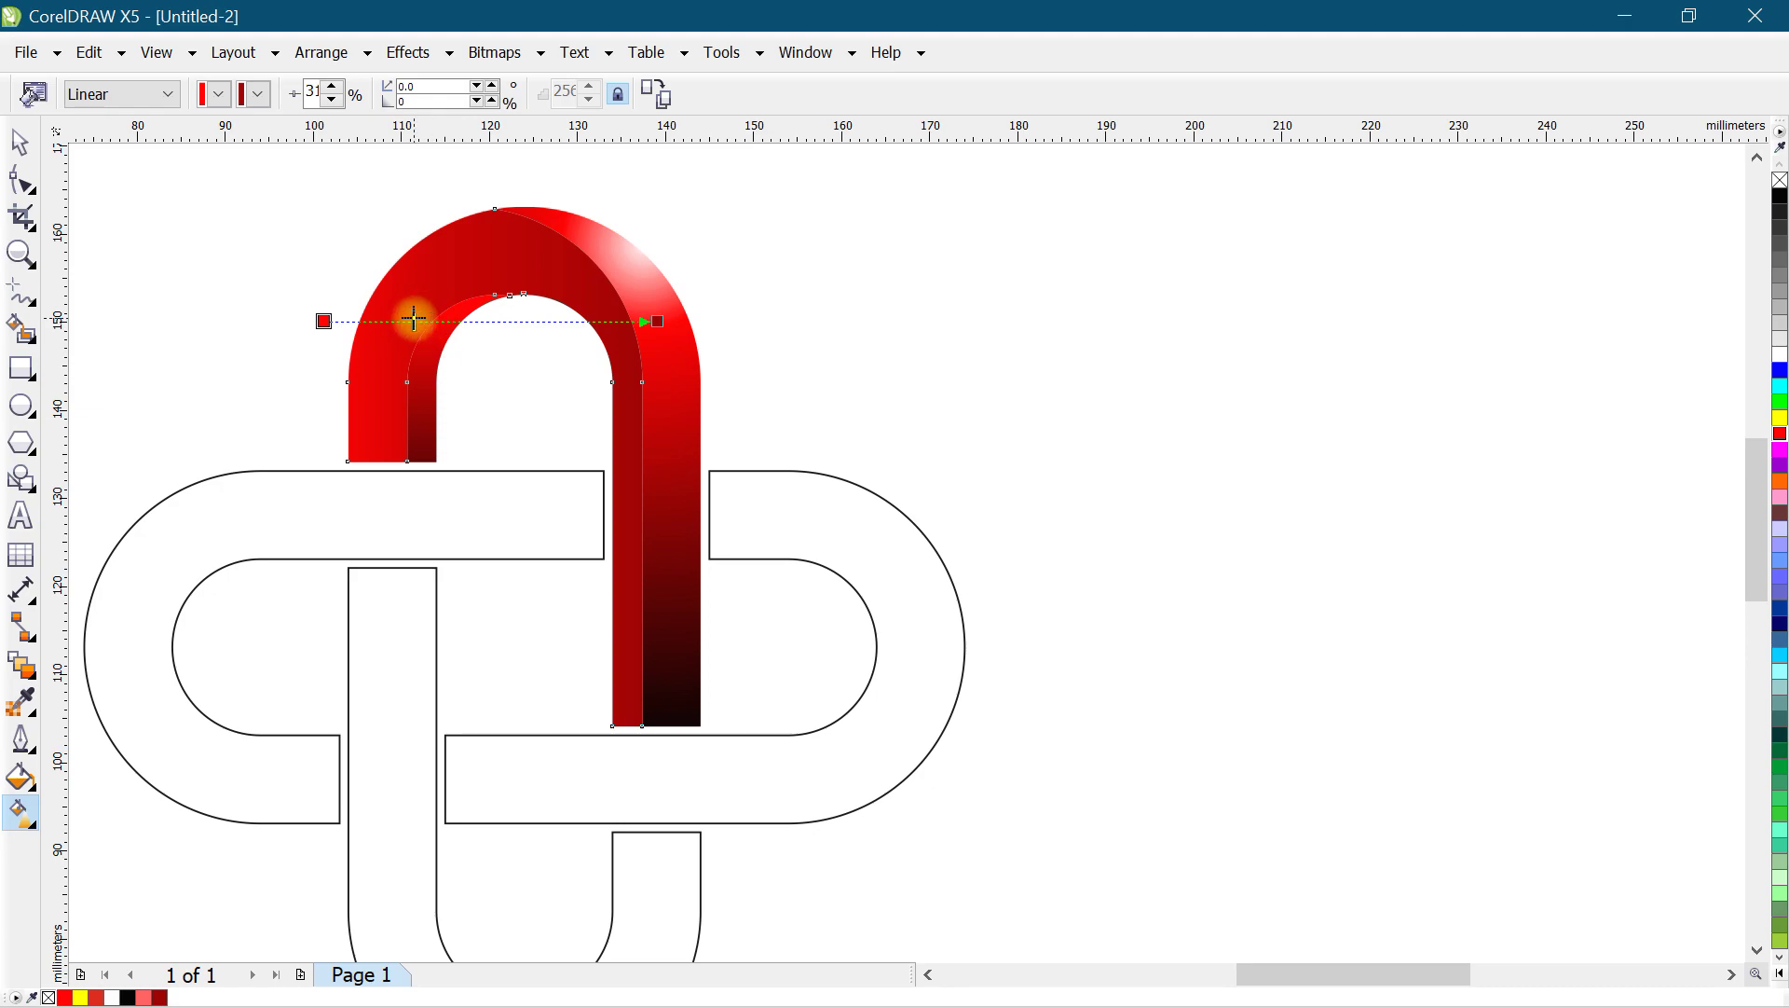
pyautogui.moveTo(413, 320); pyautogui.dragTo(451, 320)
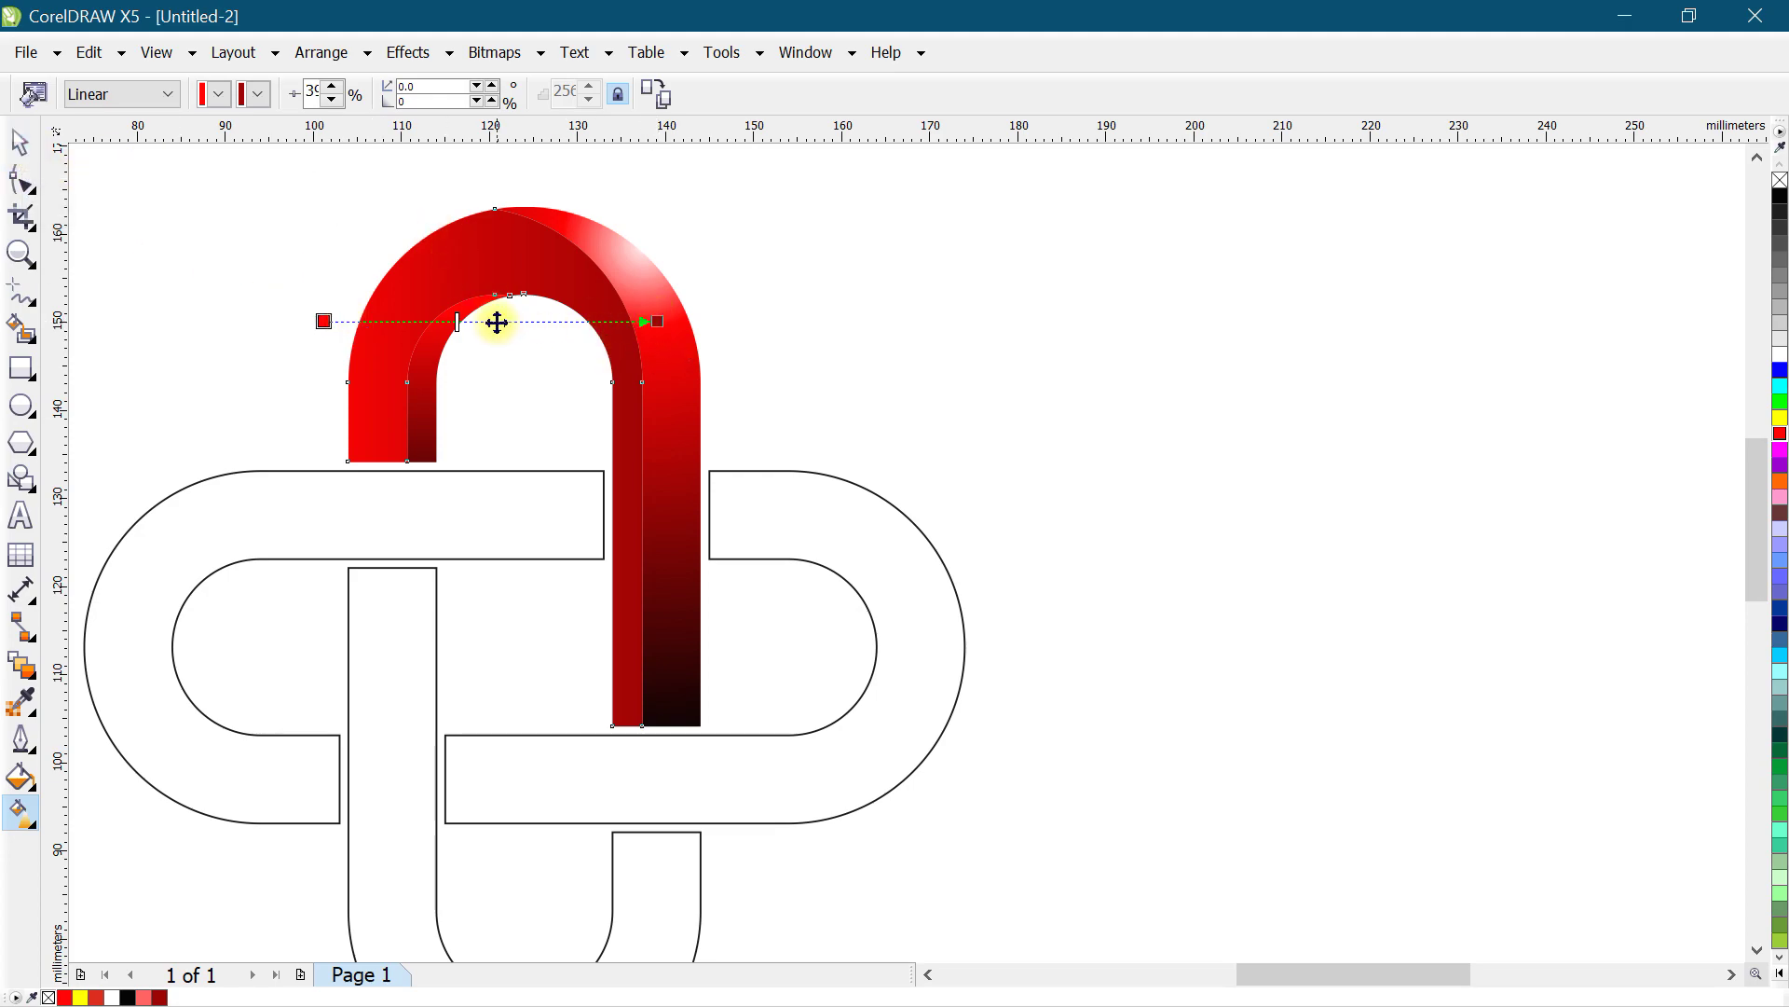
pyautogui.moveTo(457, 323); pyautogui.dragTo(493, 322)
# Step: Marquee-select all the shaded arch pieces and group them with Ctrl+G
pyautogui.click(18, 142)
pyautogui.click(480, 359)
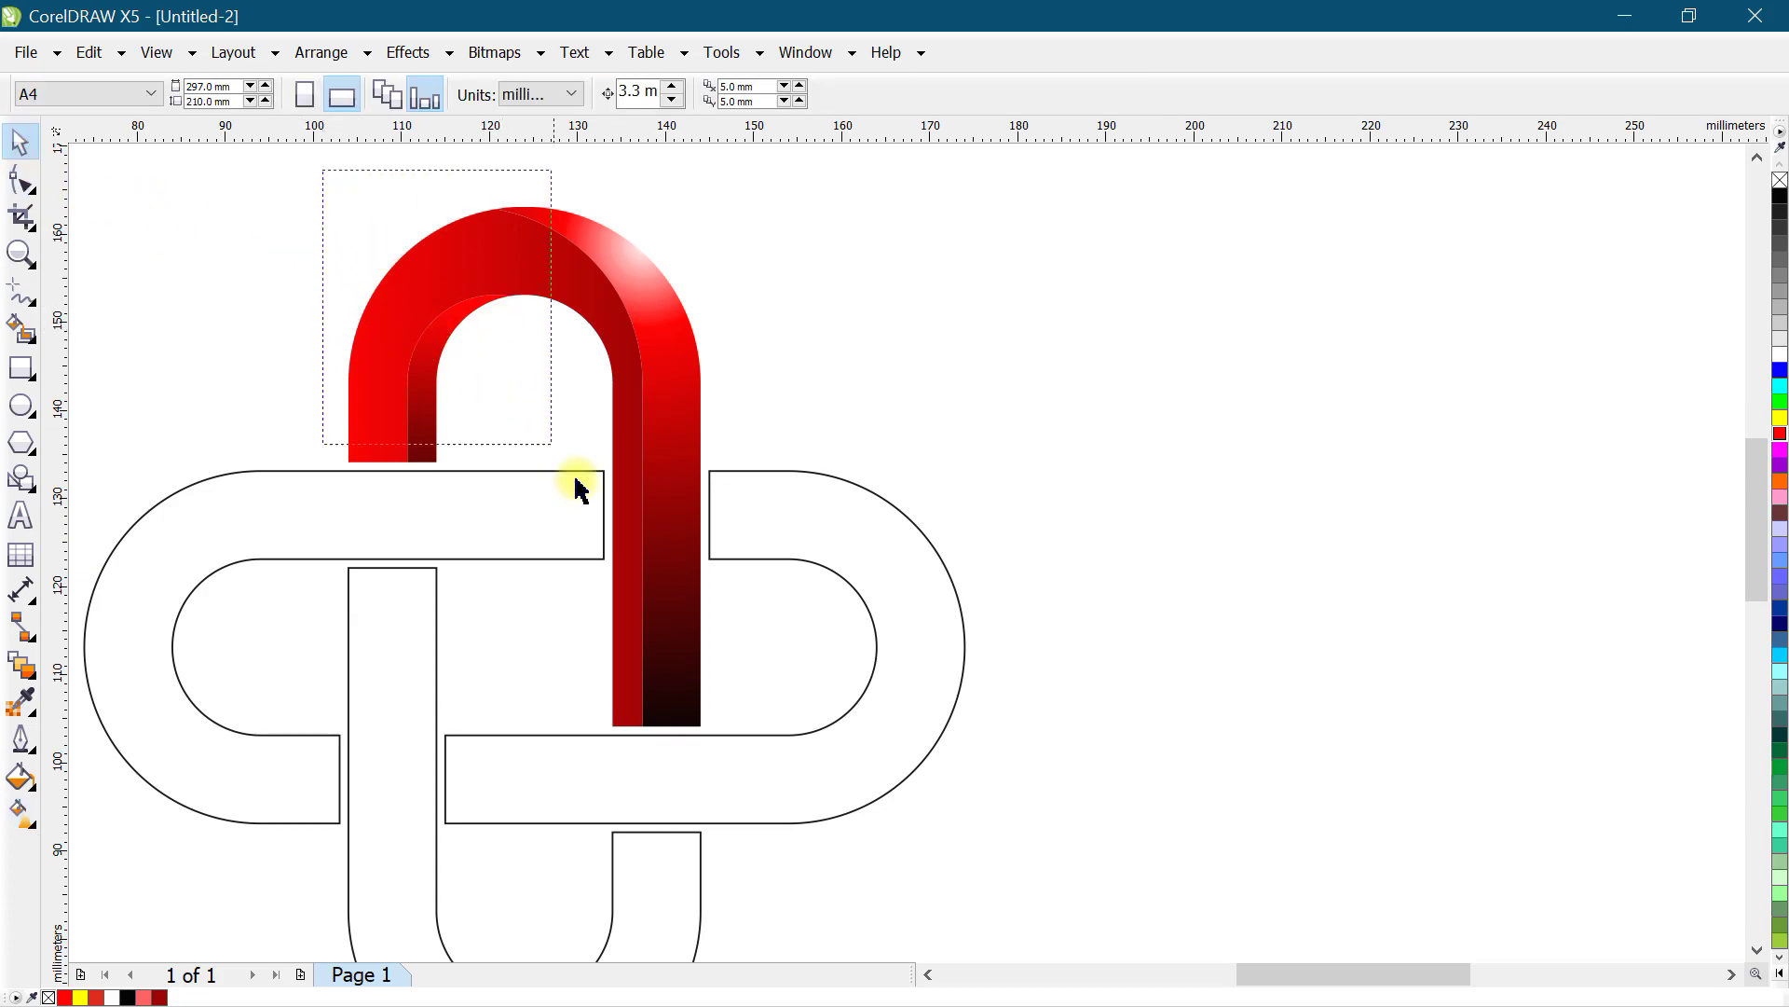
pyautogui.moveTo(320, 168); pyautogui.dragTo(751, 743)
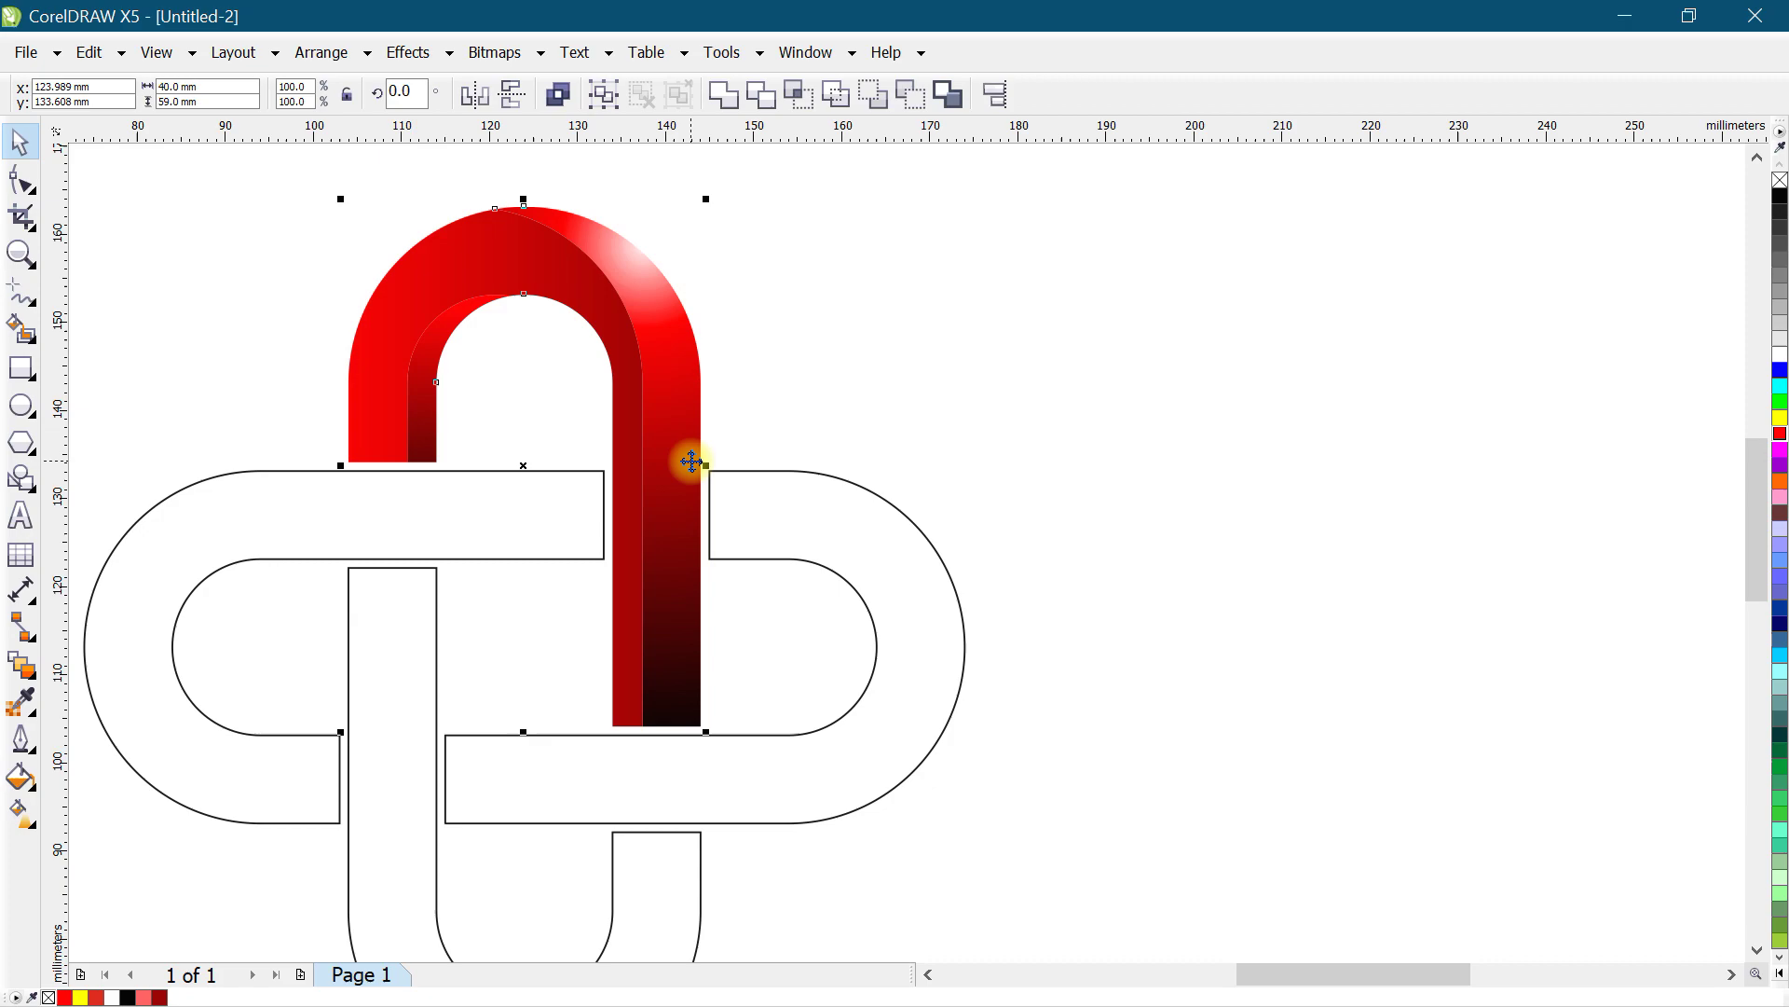
pyautogui.hotkey('ctrl', 'g')
# Step: Rotate a copy of the arch 90° about the knot's centre onto the left loop
pyautogui.scroll(-1, 667, 351)
pyautogui.scroll(1, 662, 361)
pyautogui.click(661, 361)
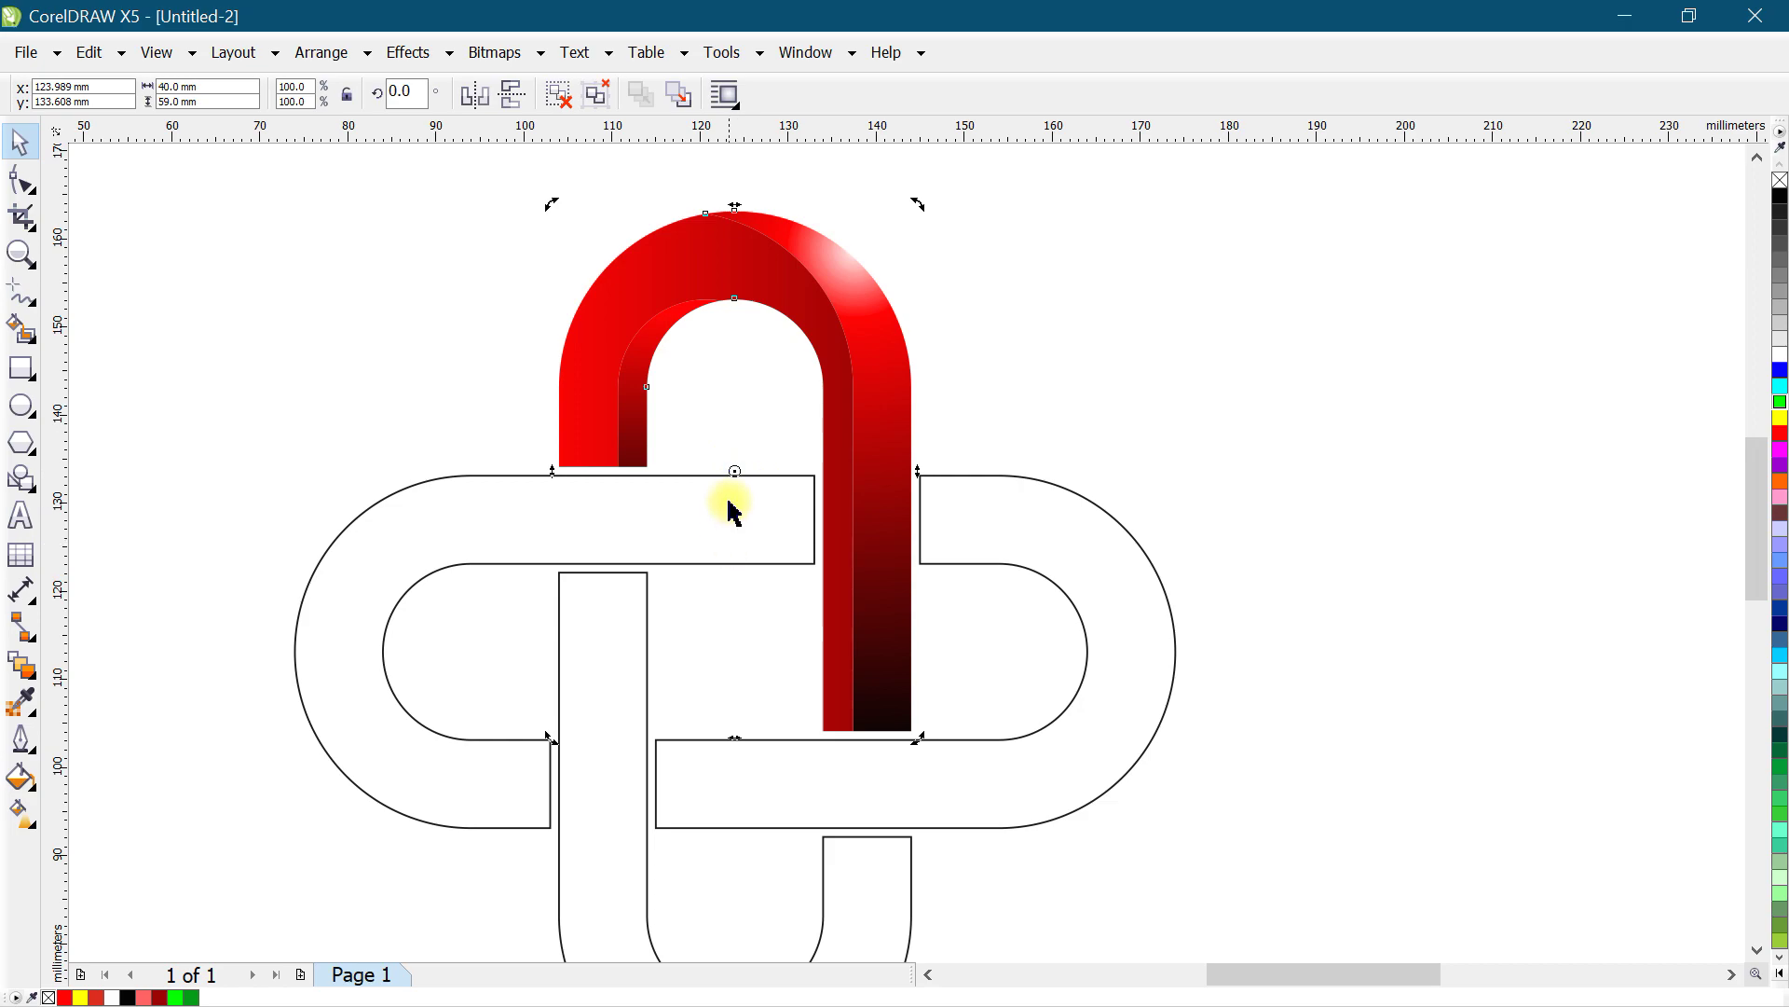
pyautogui.moveTo(735, 473); pyautogui.dragTo(736, 553)
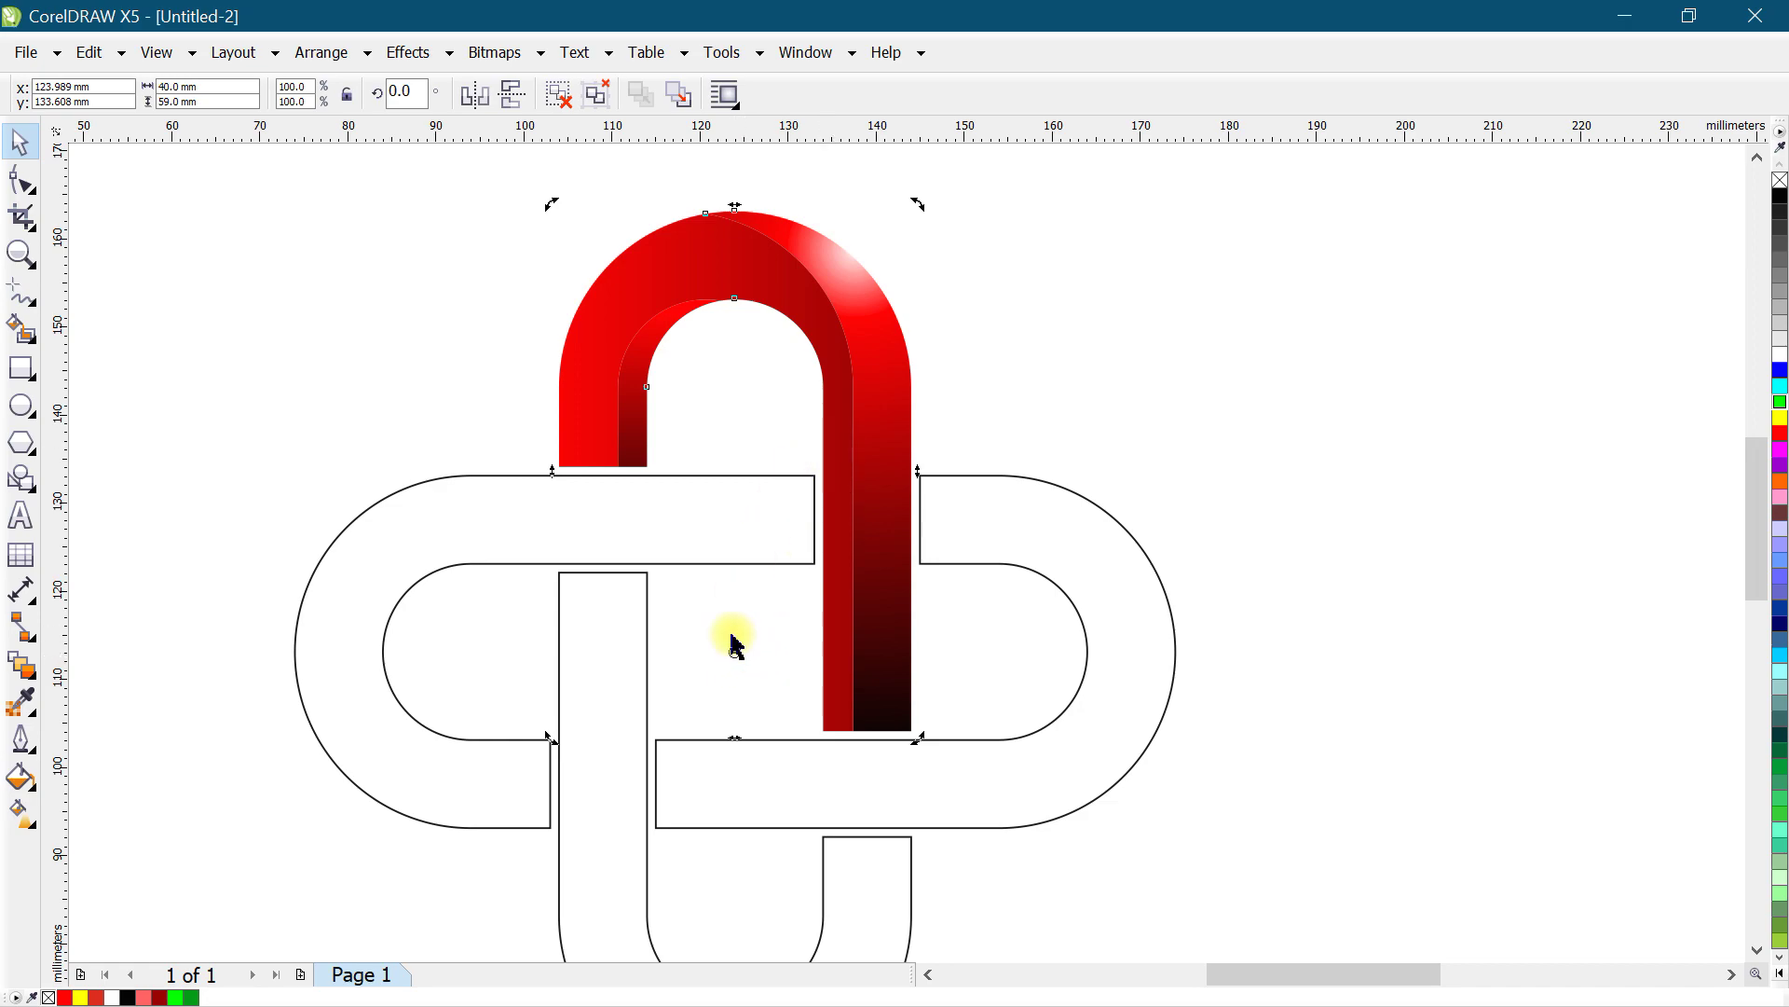
pyautogui.moveTo(919, 207); pyautogui.dragTo(347, 518)
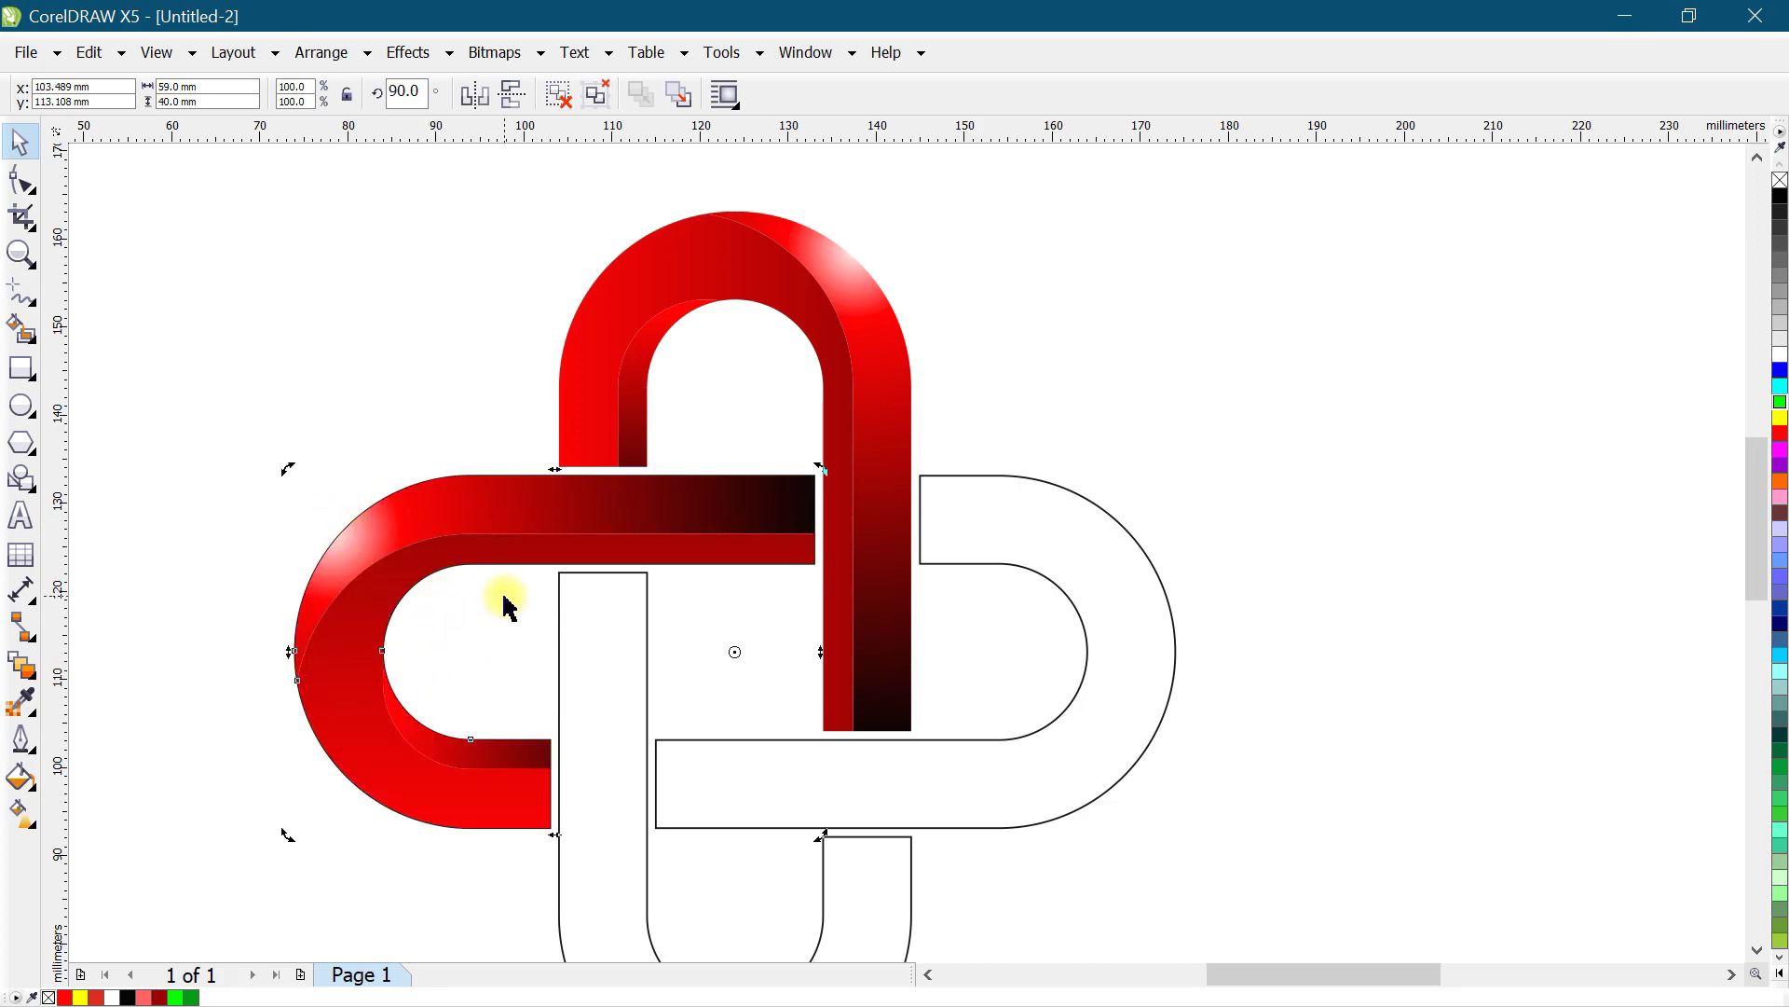
# Step: Repeat the 90° rotated copy with Ctrl+R to cover the bottom and right loops
pyautogui.hotkey('ctrl', 'r')
pyautogui.hotkey('ctrl', 'r')
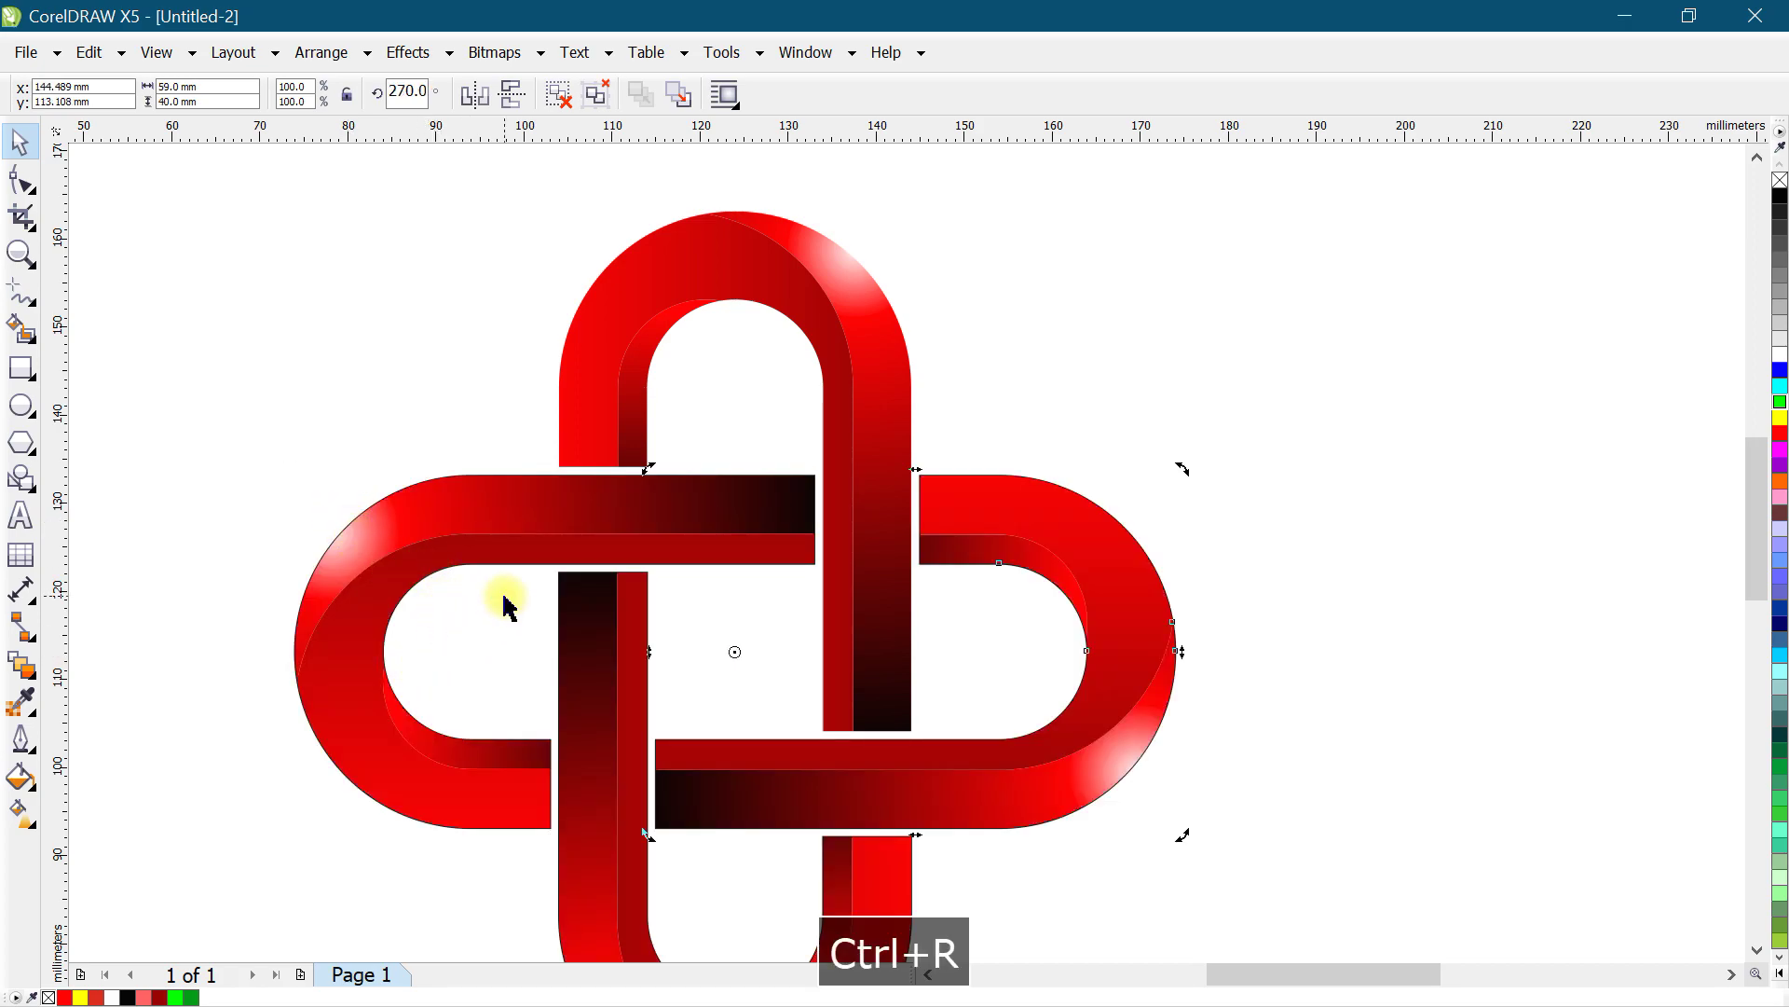
pyautogui.scroll(-2, 760, 591)
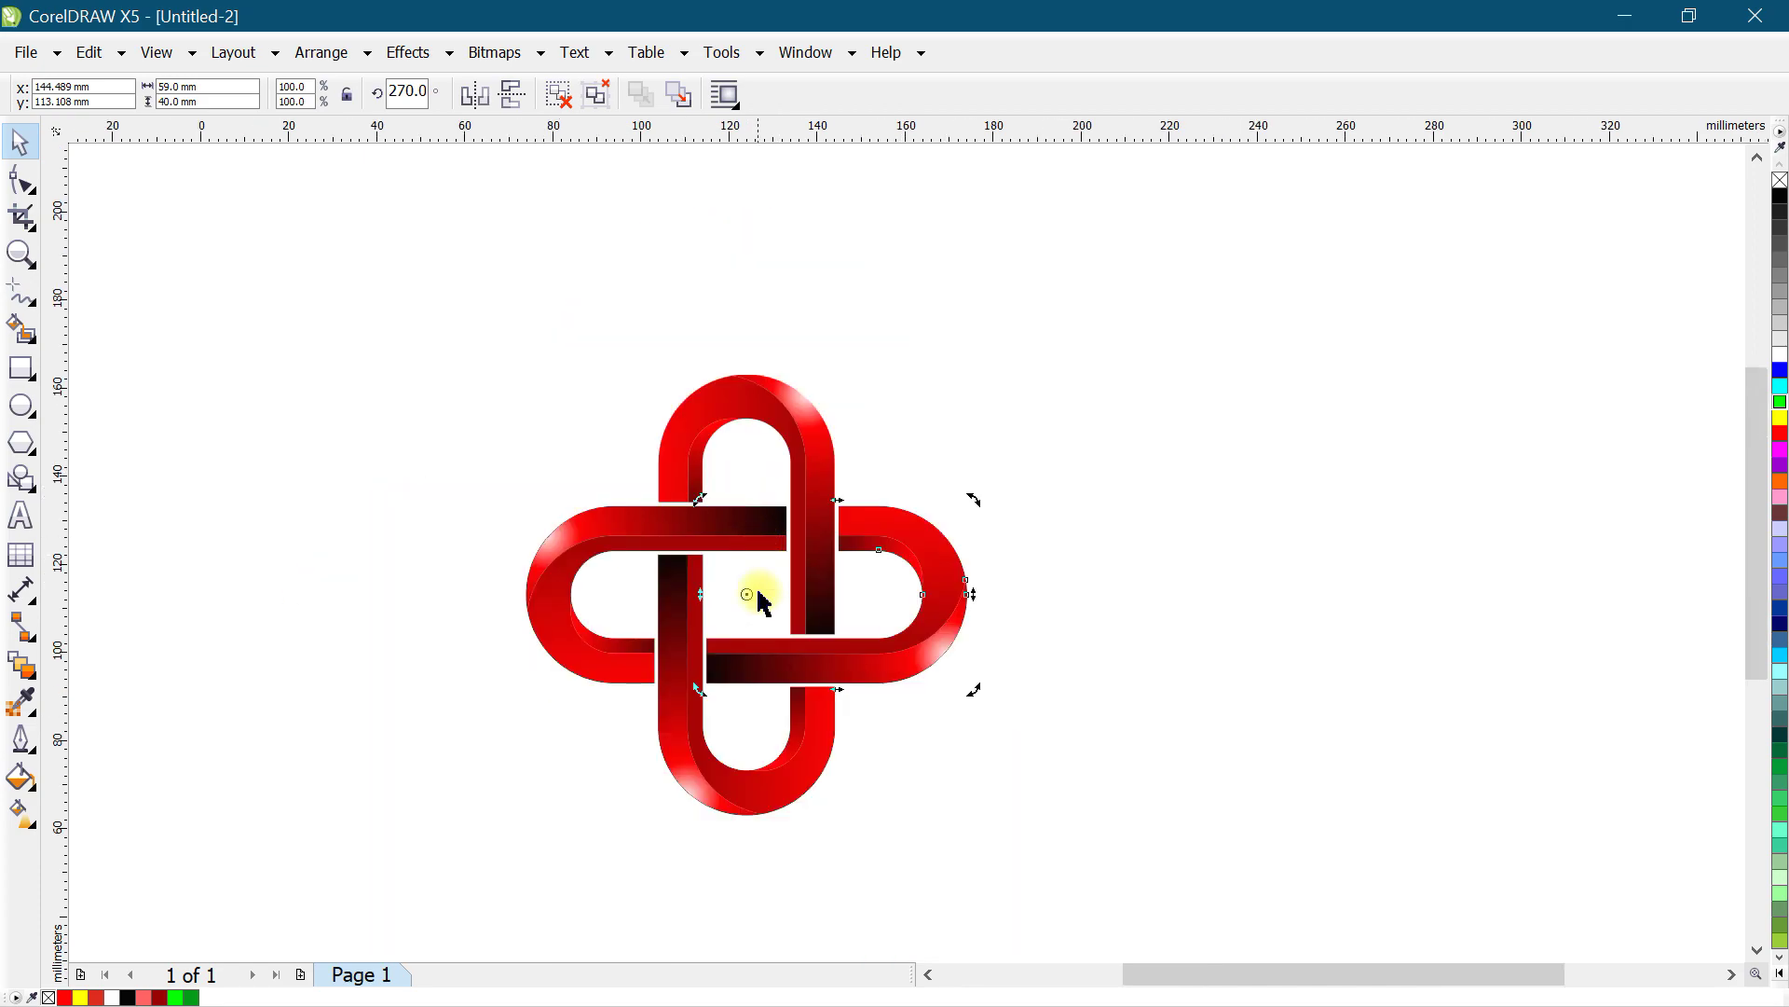
pyautogui.scroll(2, 803, 620)
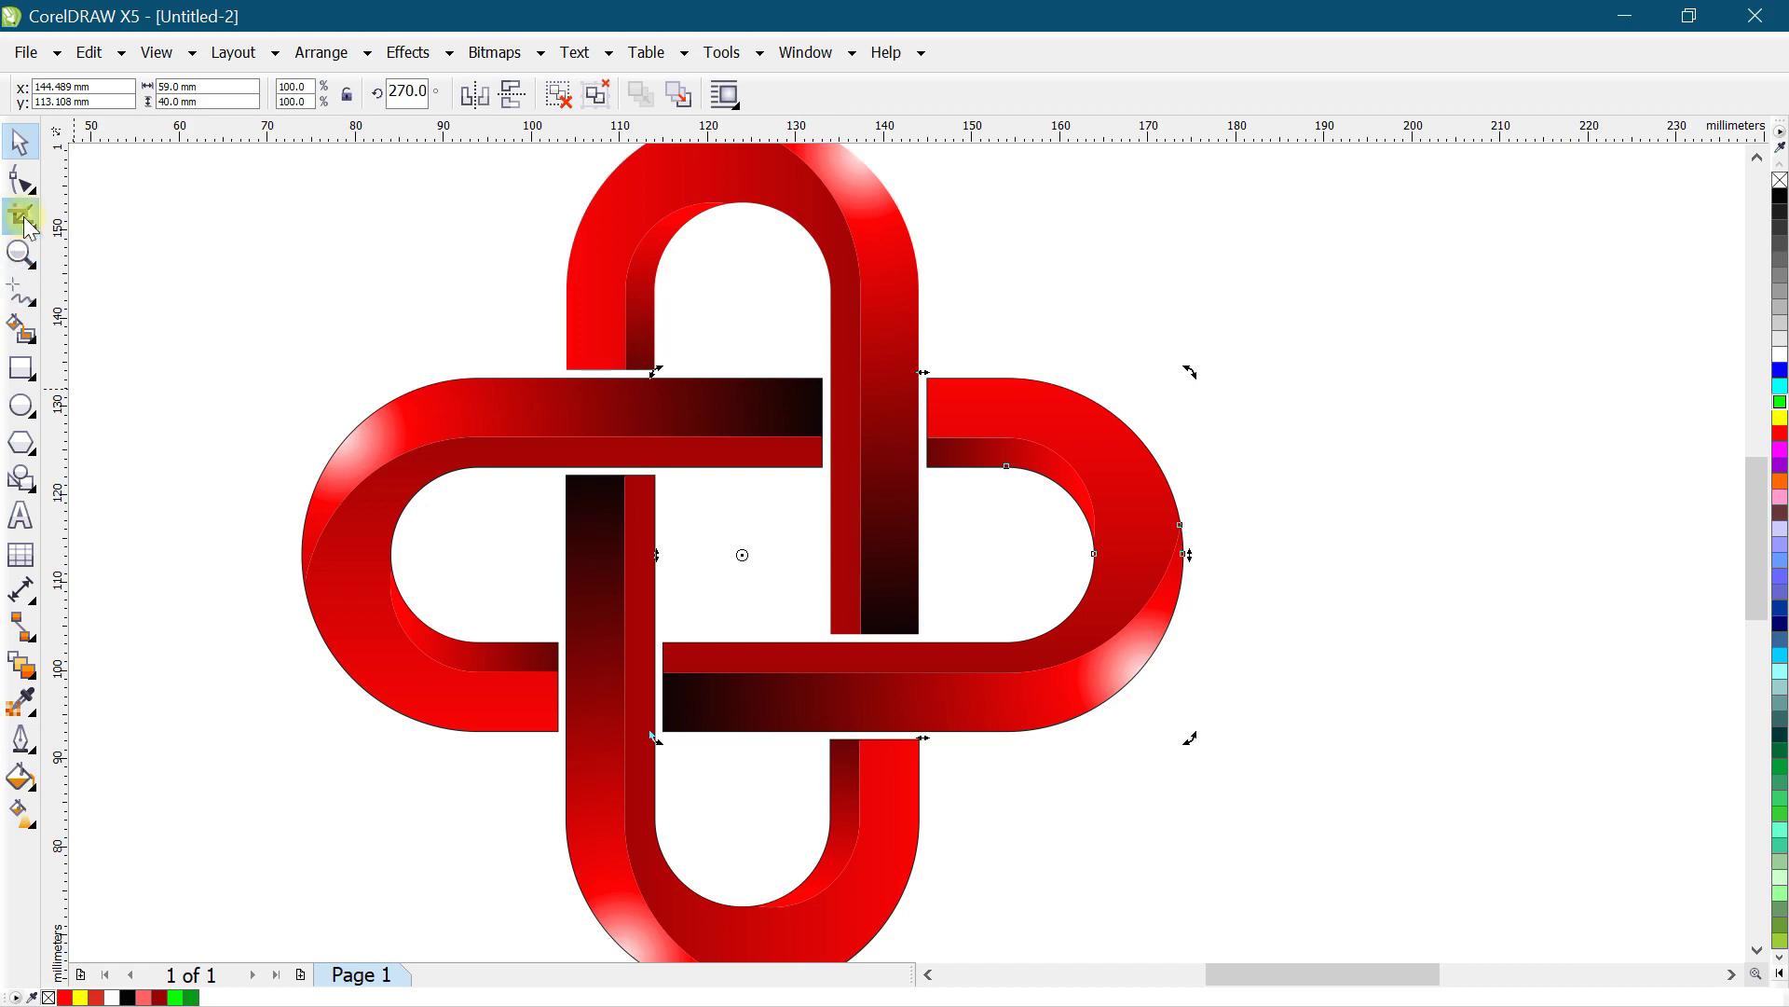
# Step: Select the left loop and recolour its gradient nodes in green shades
pyautogui.click(25, 818)
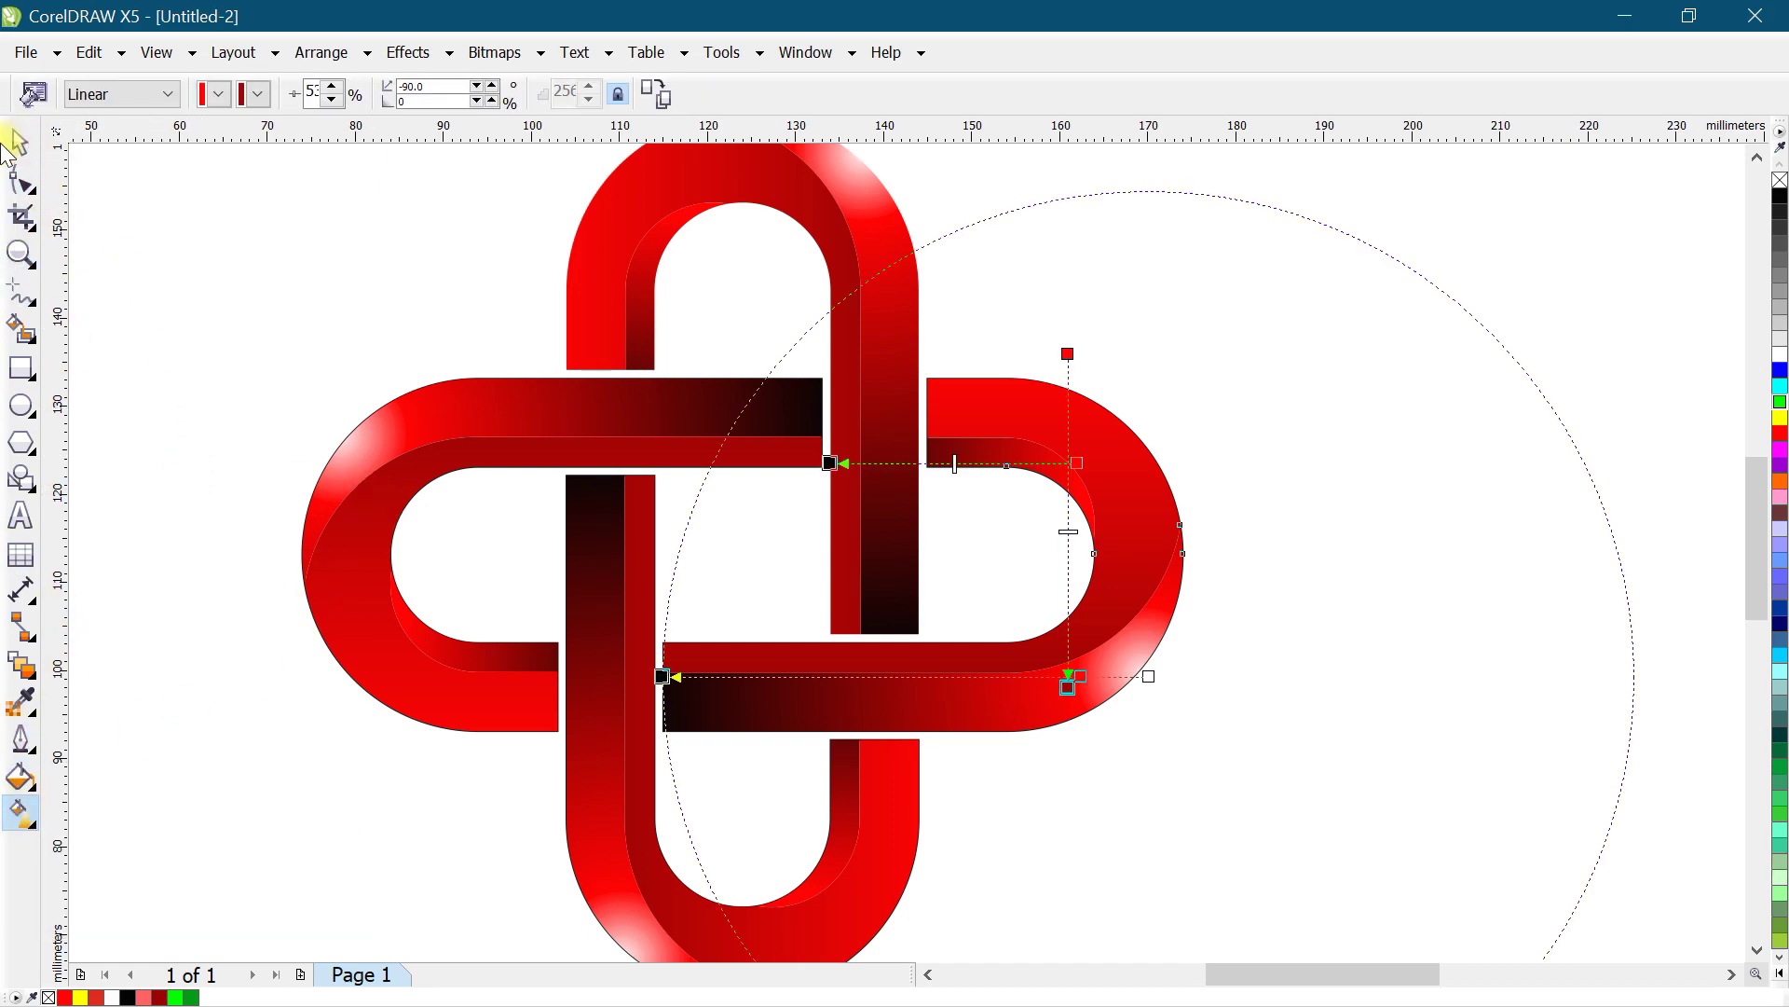
pyautogui.click(17, 142)
pyautogui.click(248, 252)
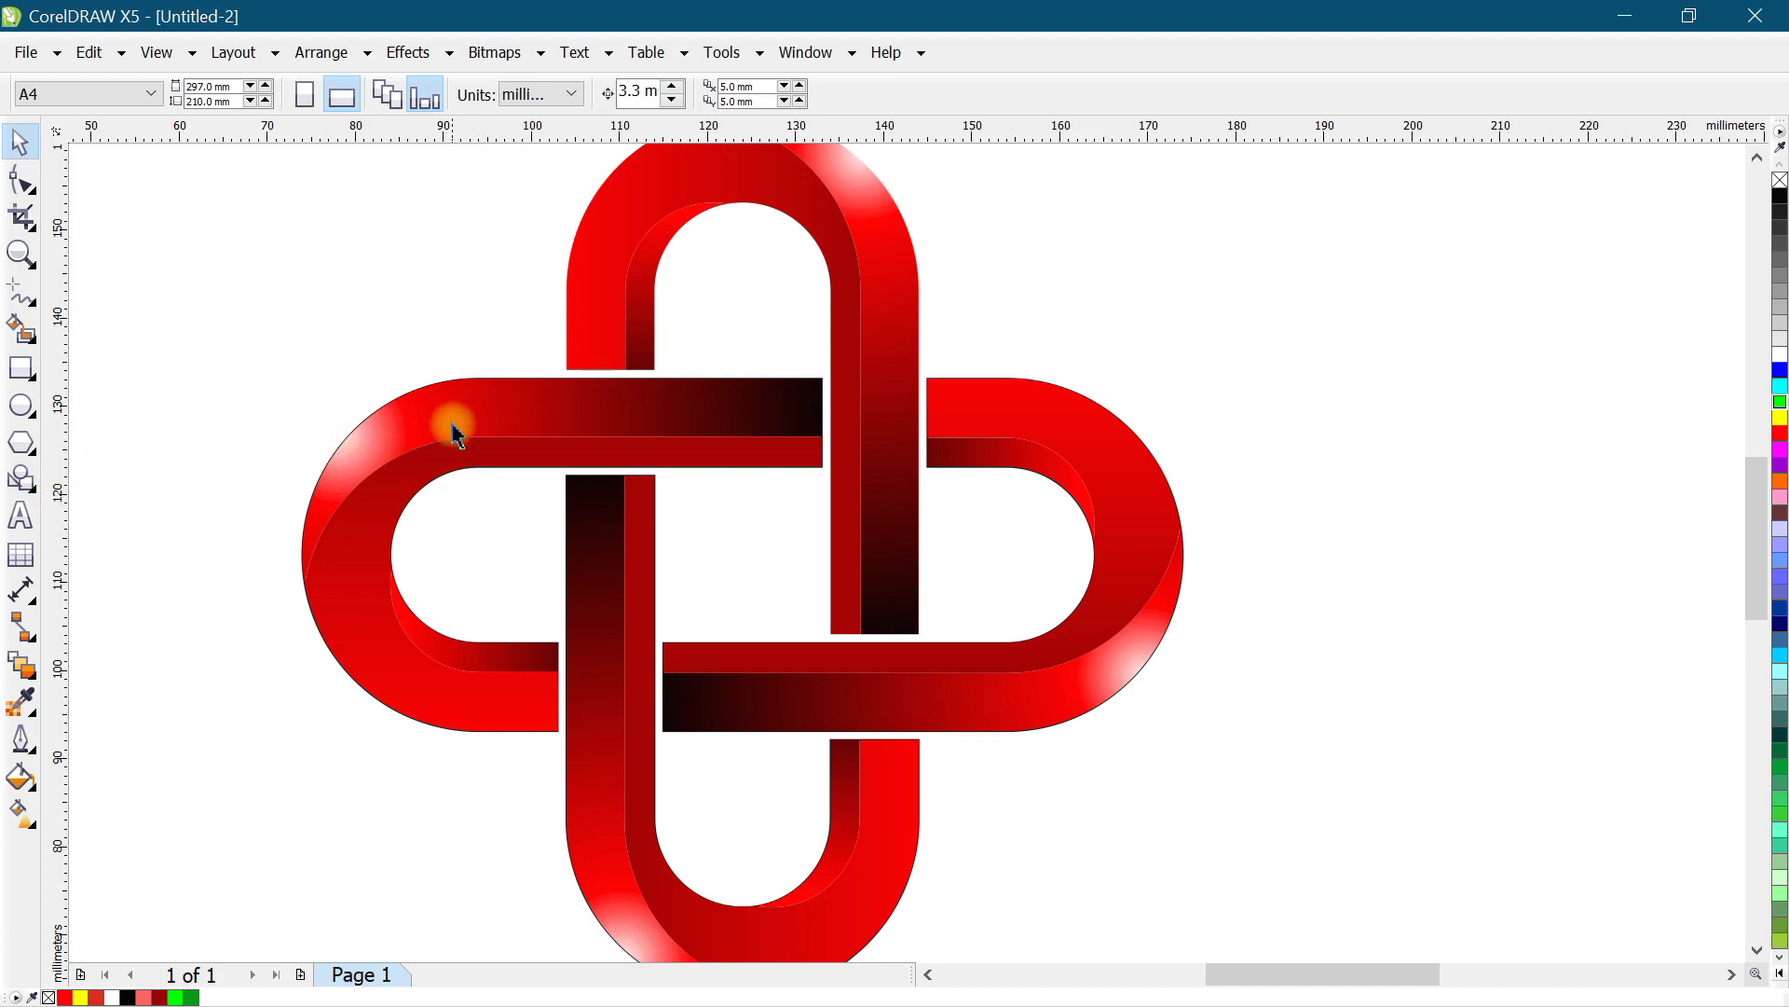
pyautogui.click(453, 426)
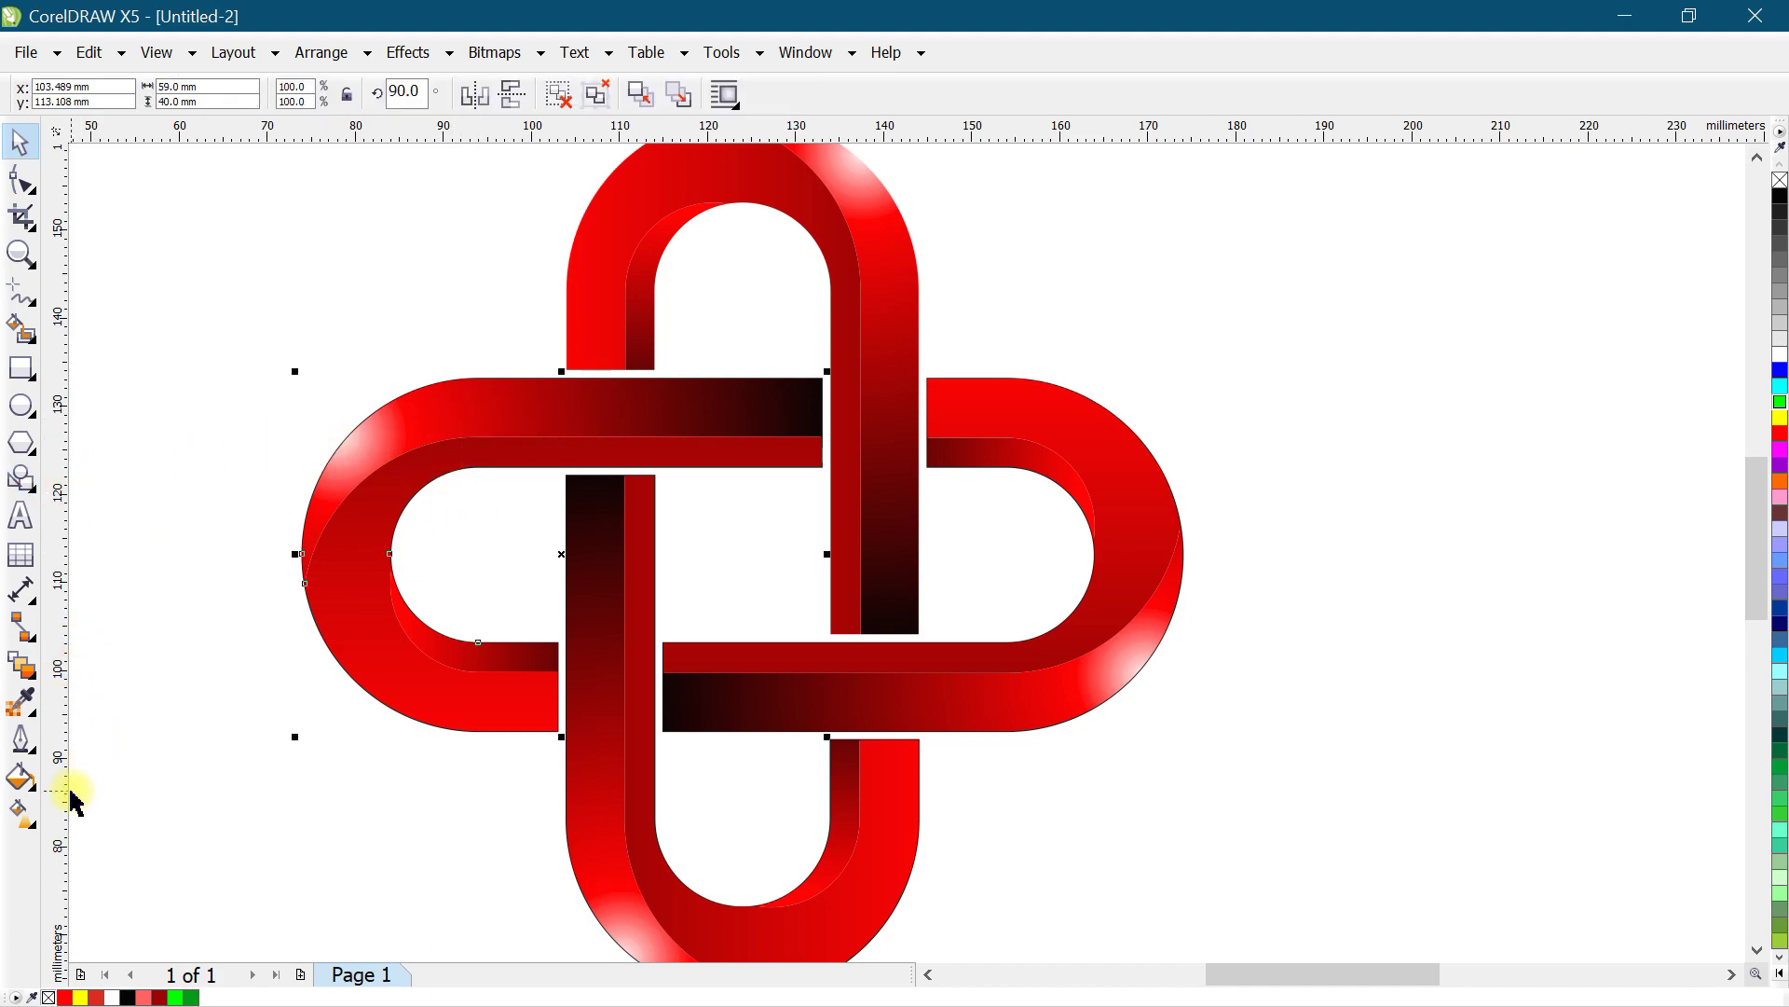
pyautogui.click(19, 820)
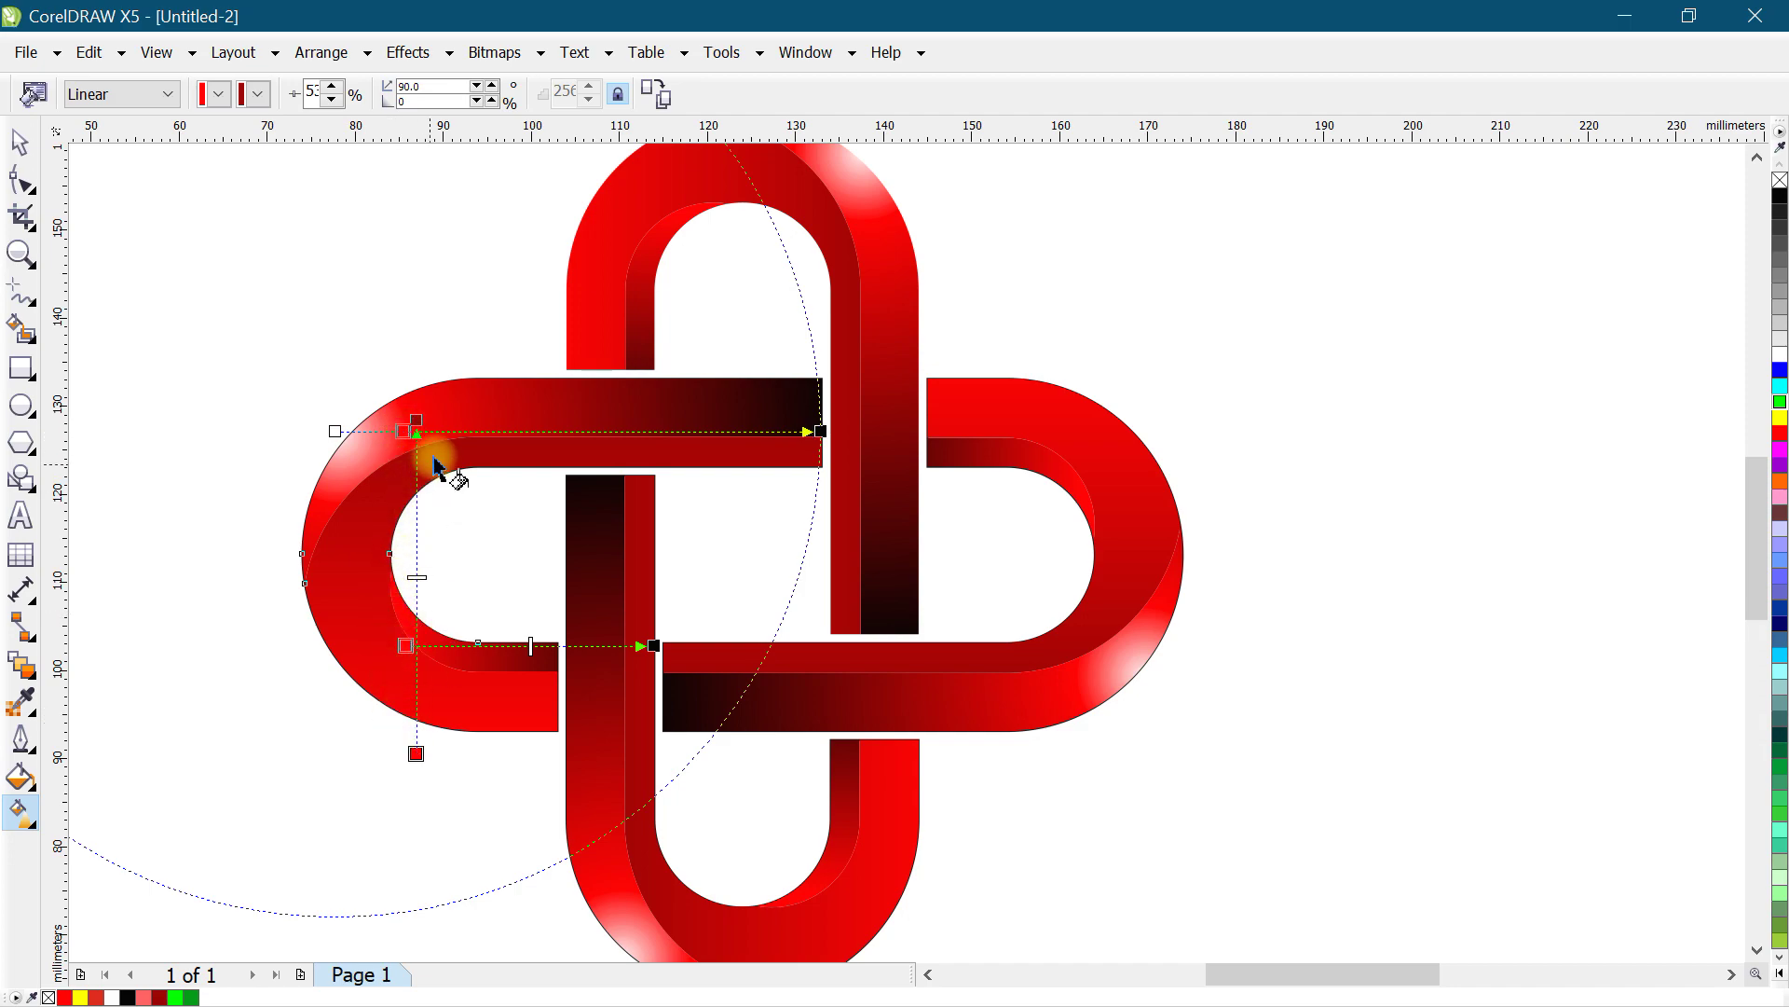
pyautogui.click(1780, 404)
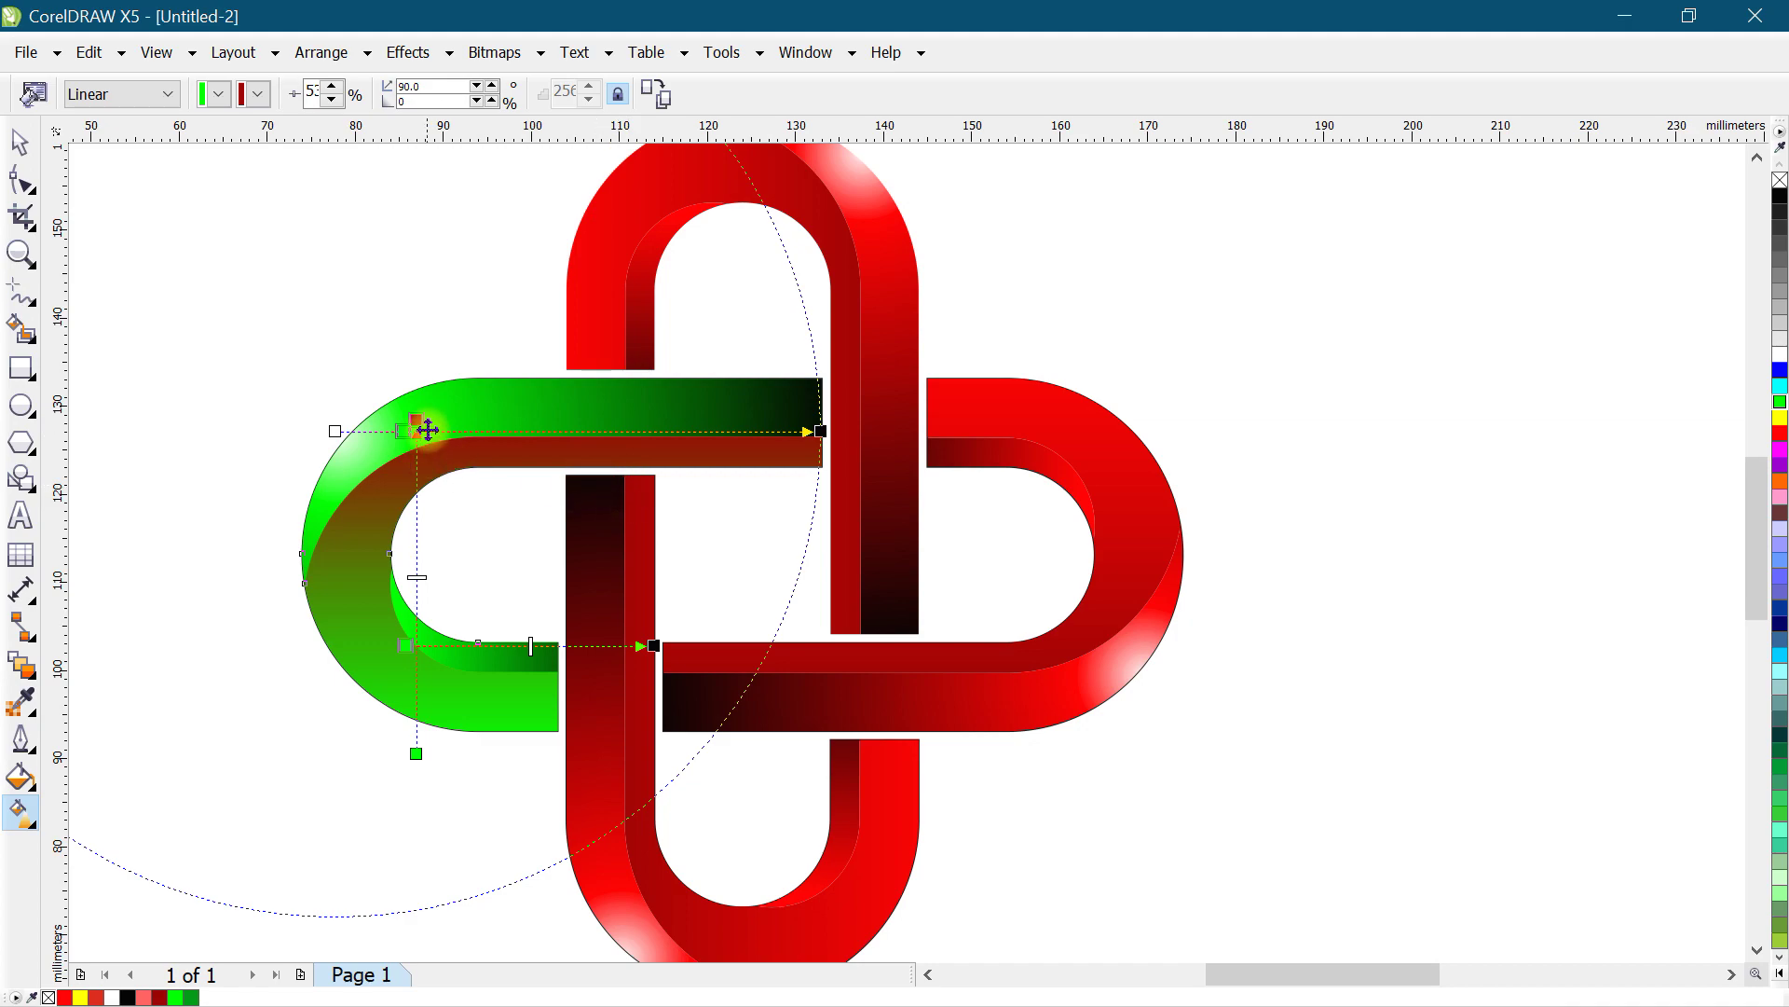
pyautogui.click(1776, 419)
pyautogui.moveTo(1782, 410)
pyautogui.mouseDown()
pyautogui.moveTo(1768, 456)
pyautogui.moveTo(1761, 444)
pyautogui.mouseUp()
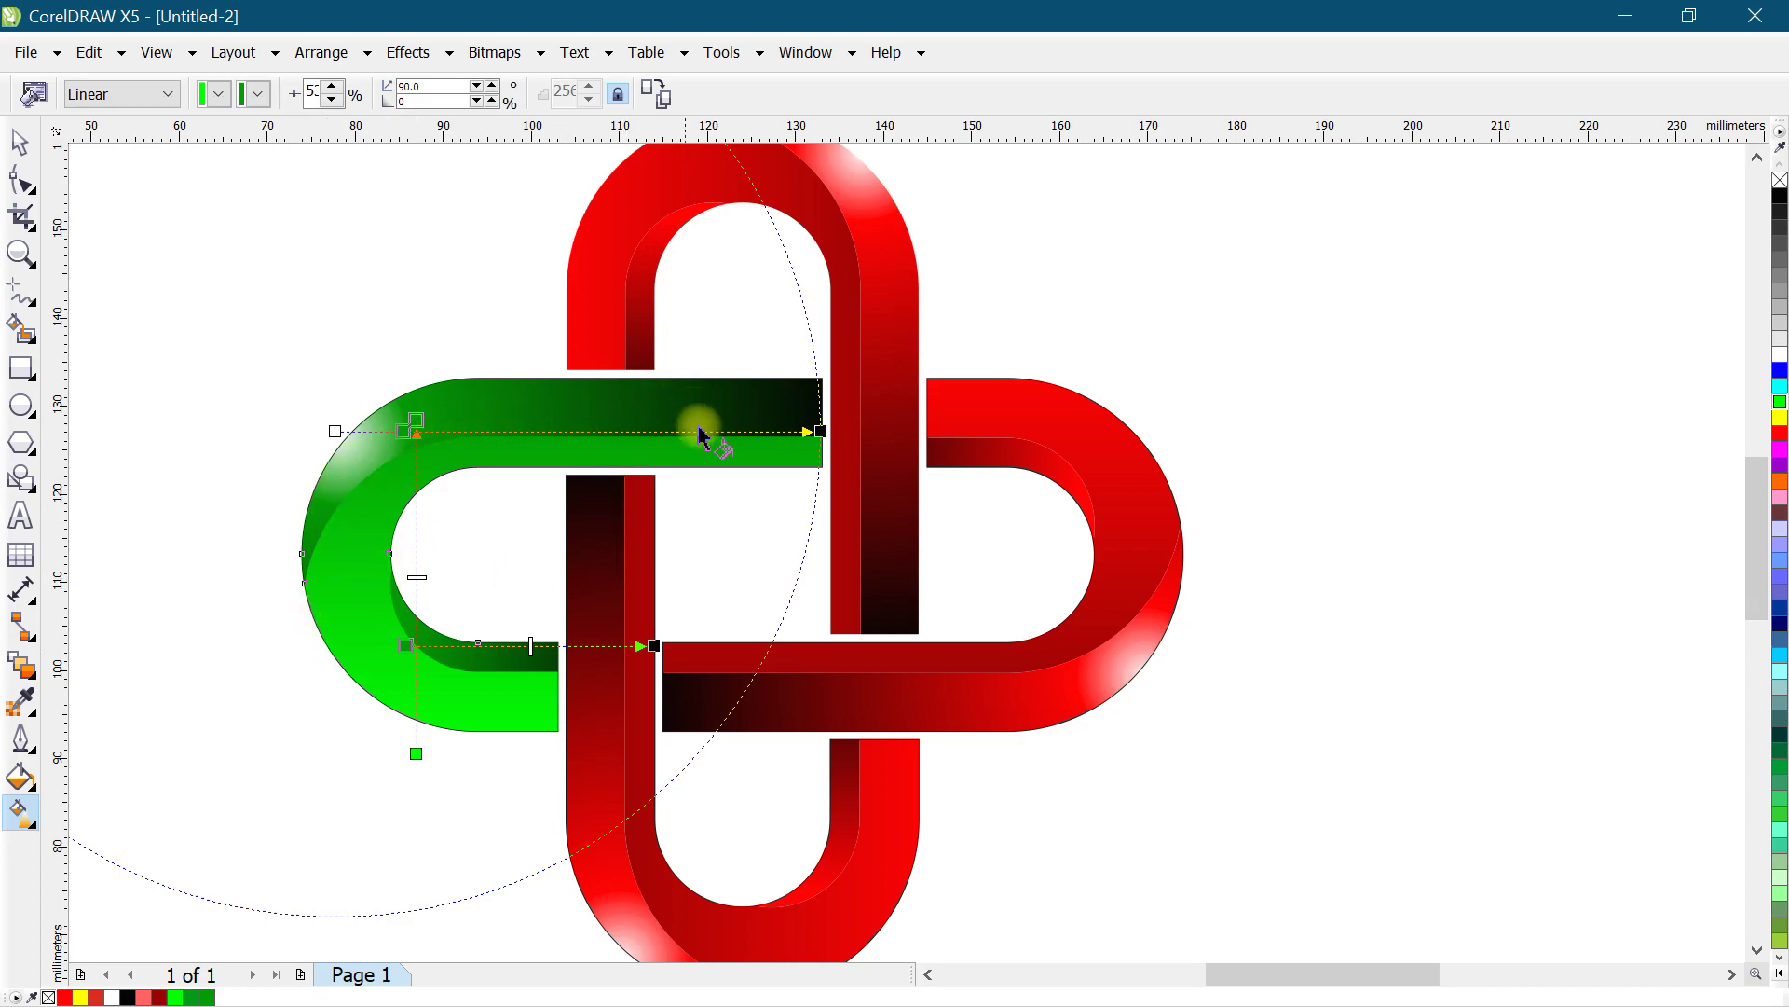
pyautogui.scroll(-1, 798, 747)
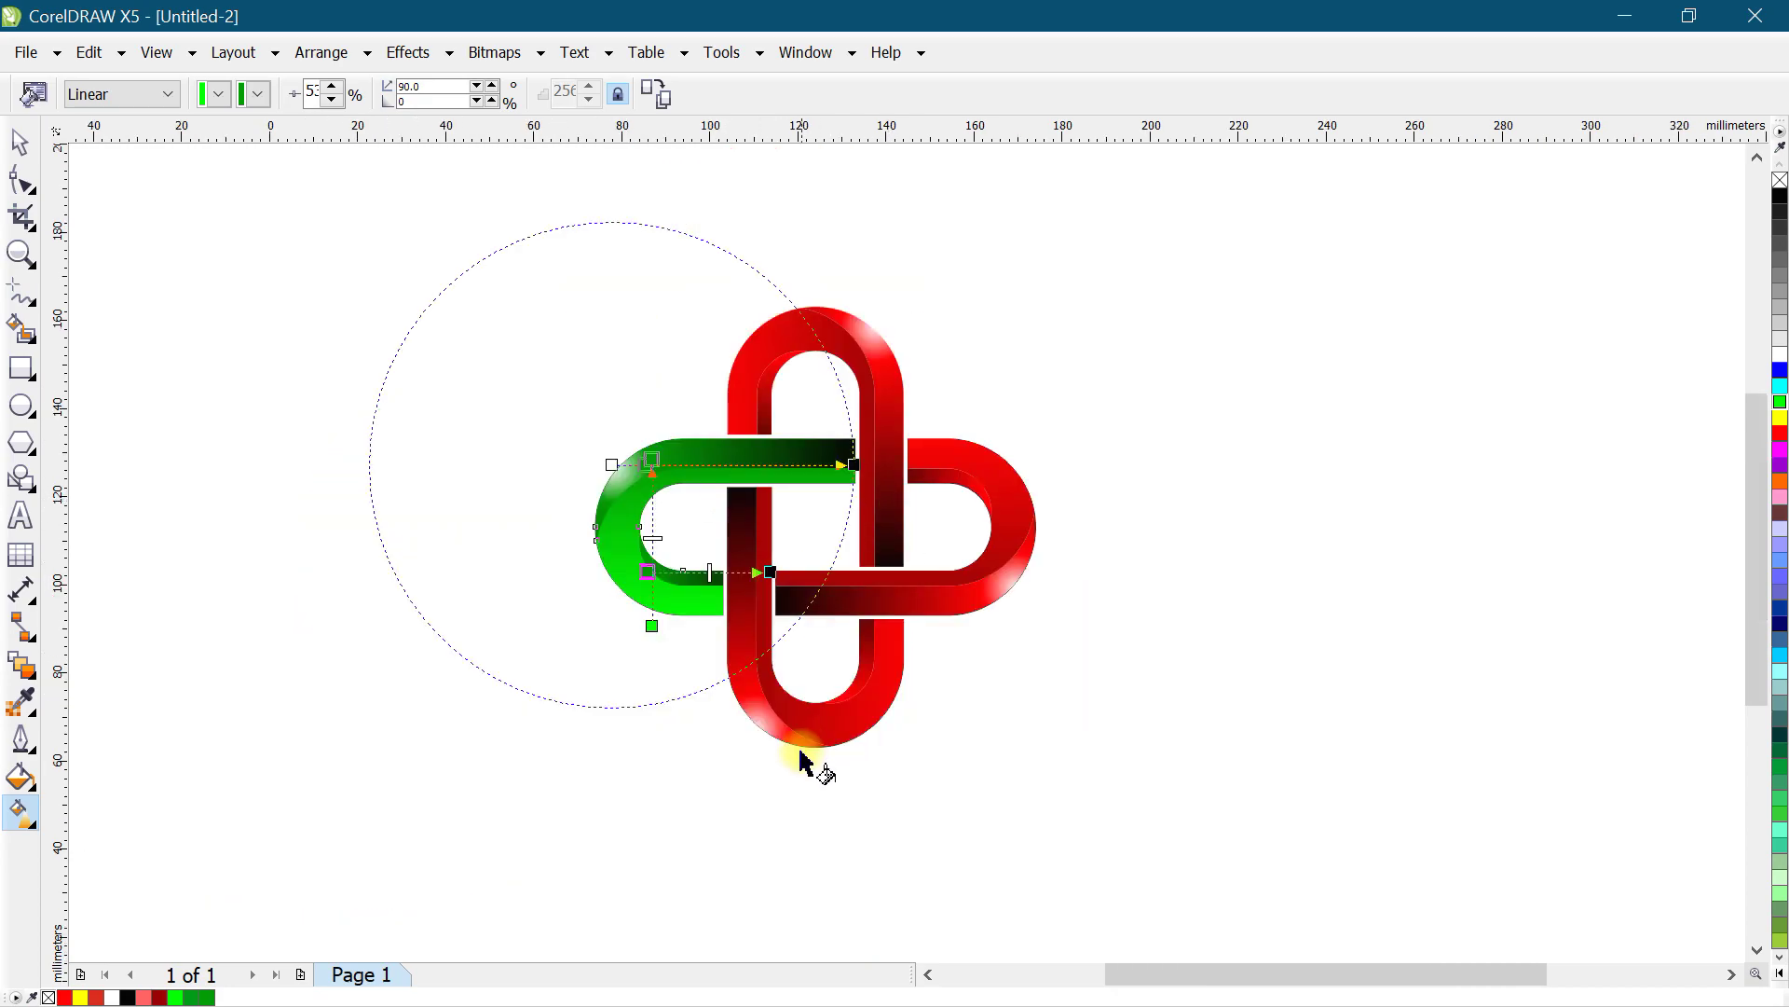
pyautogui.scroll(1, 818, 747)
# Step: Recolour both gradient nodes of the bottom loop in blue shades
pyautogui.click(713, 618)
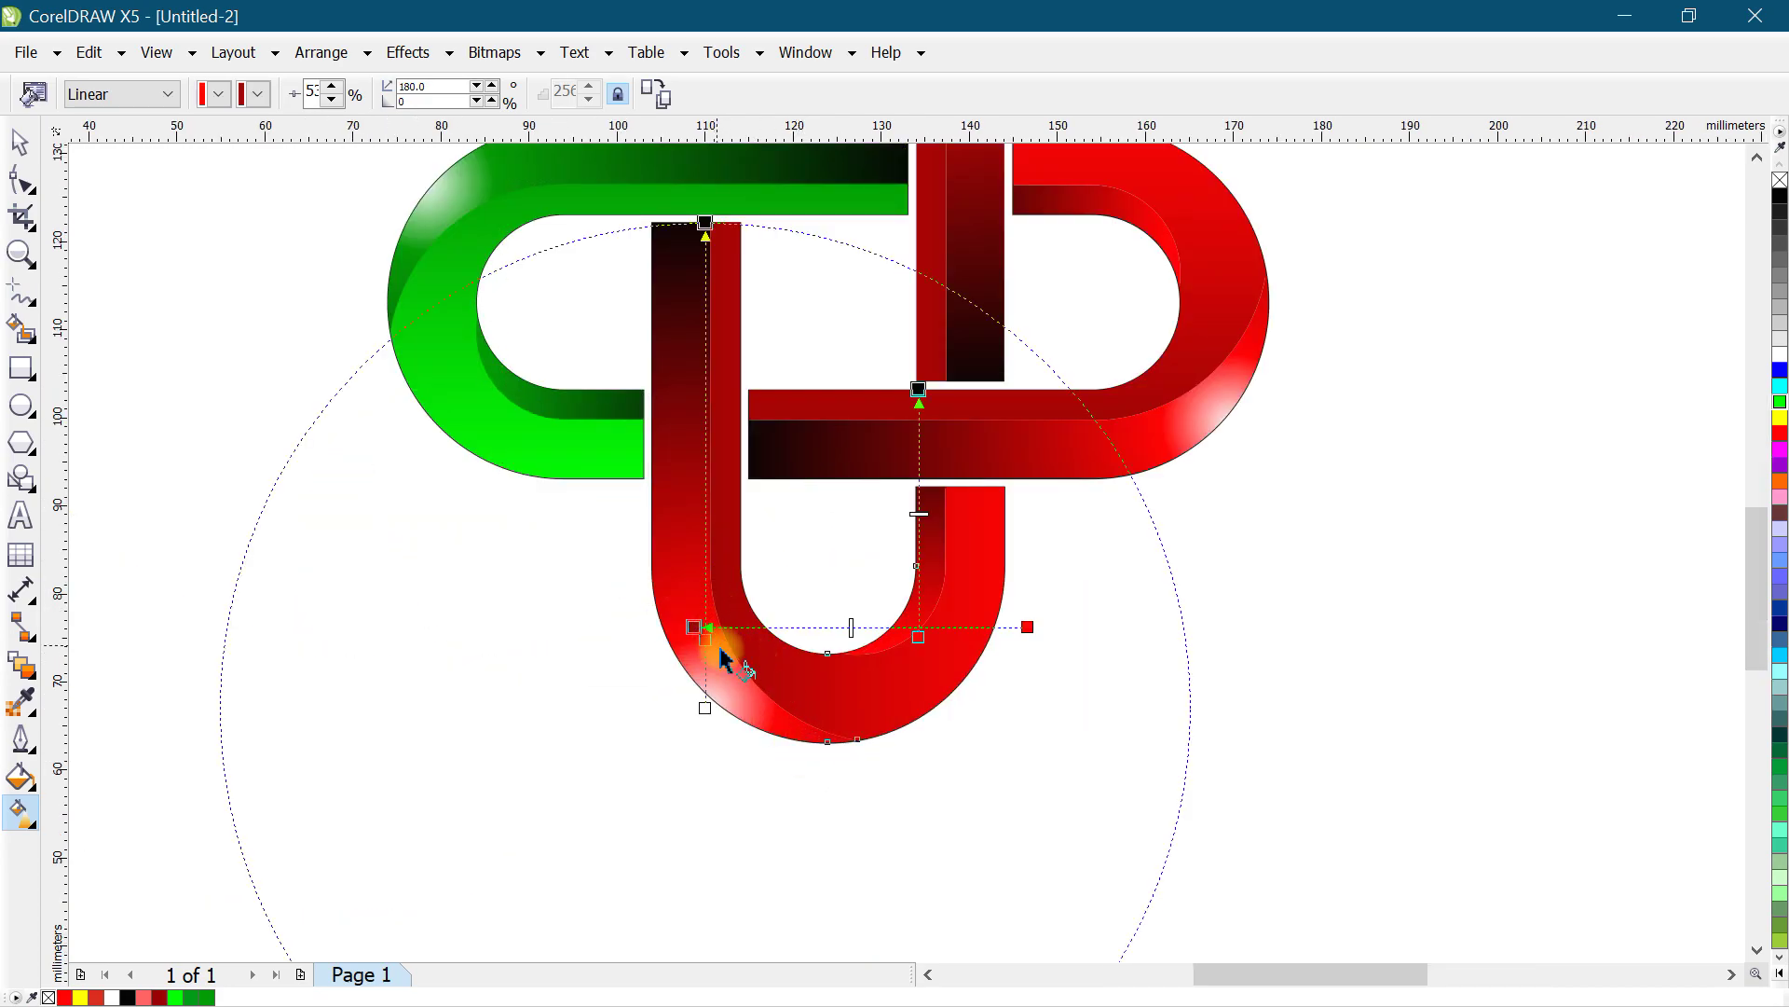
pyautogui.click(920, 635)
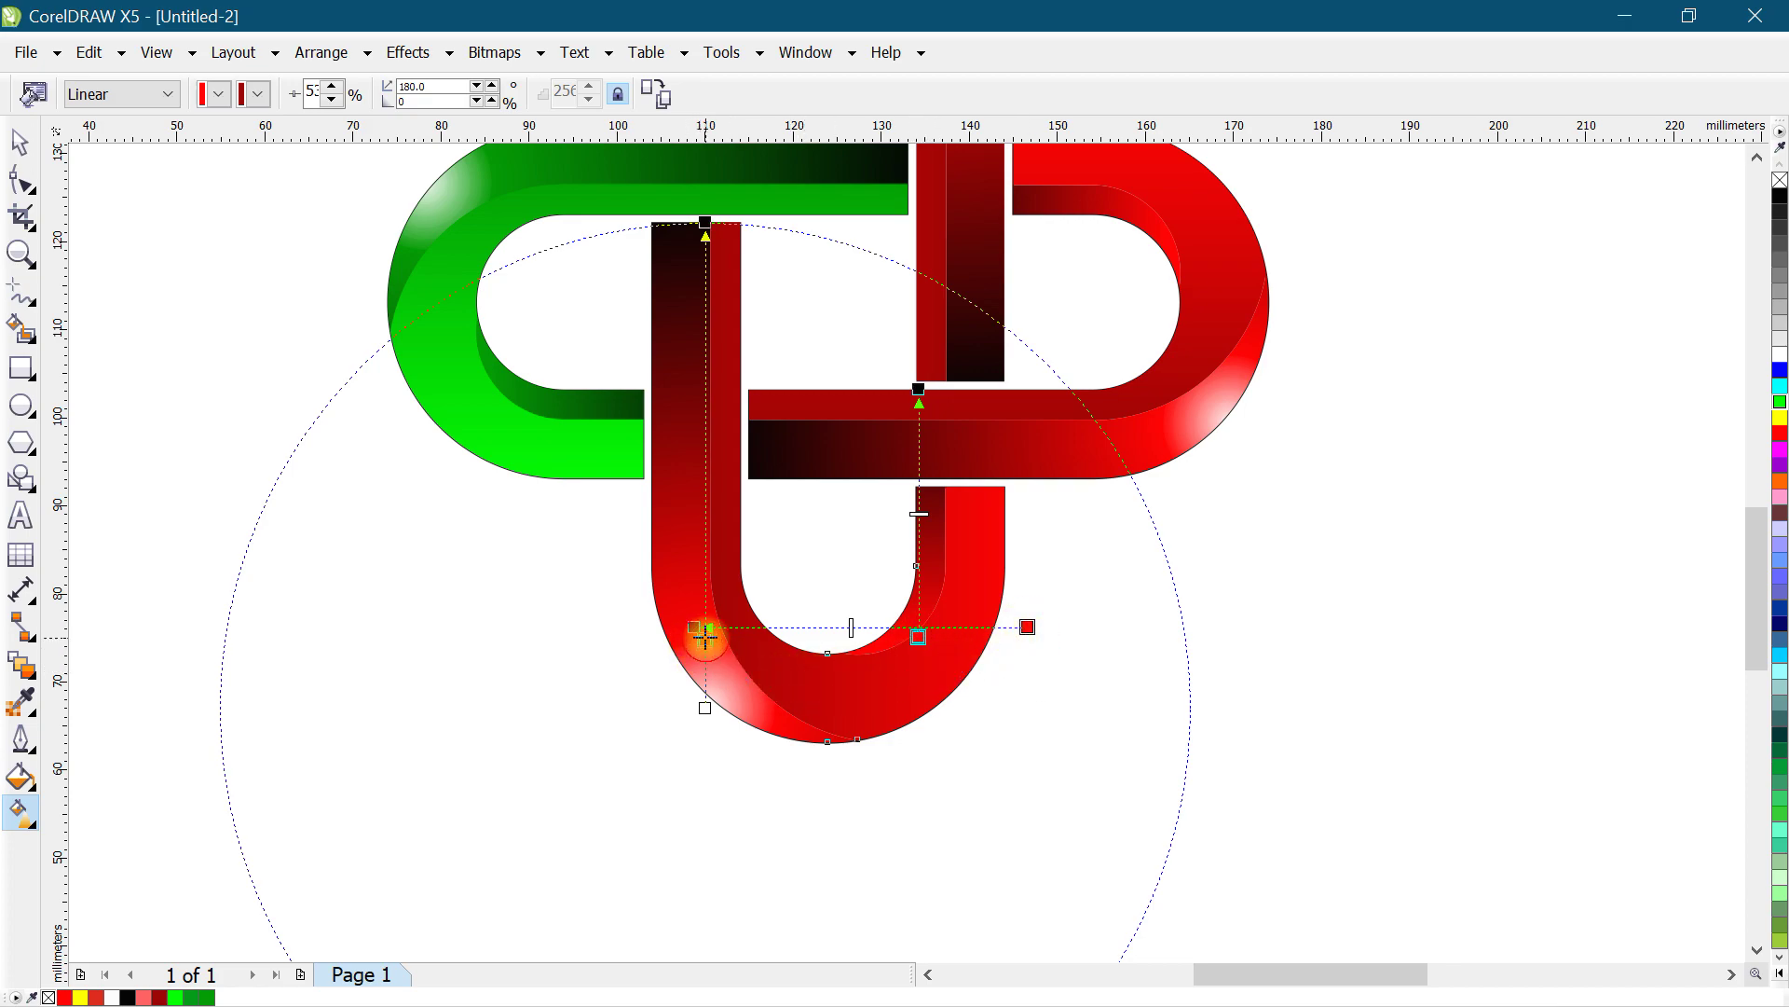
pyautogui.click(1779, 371)
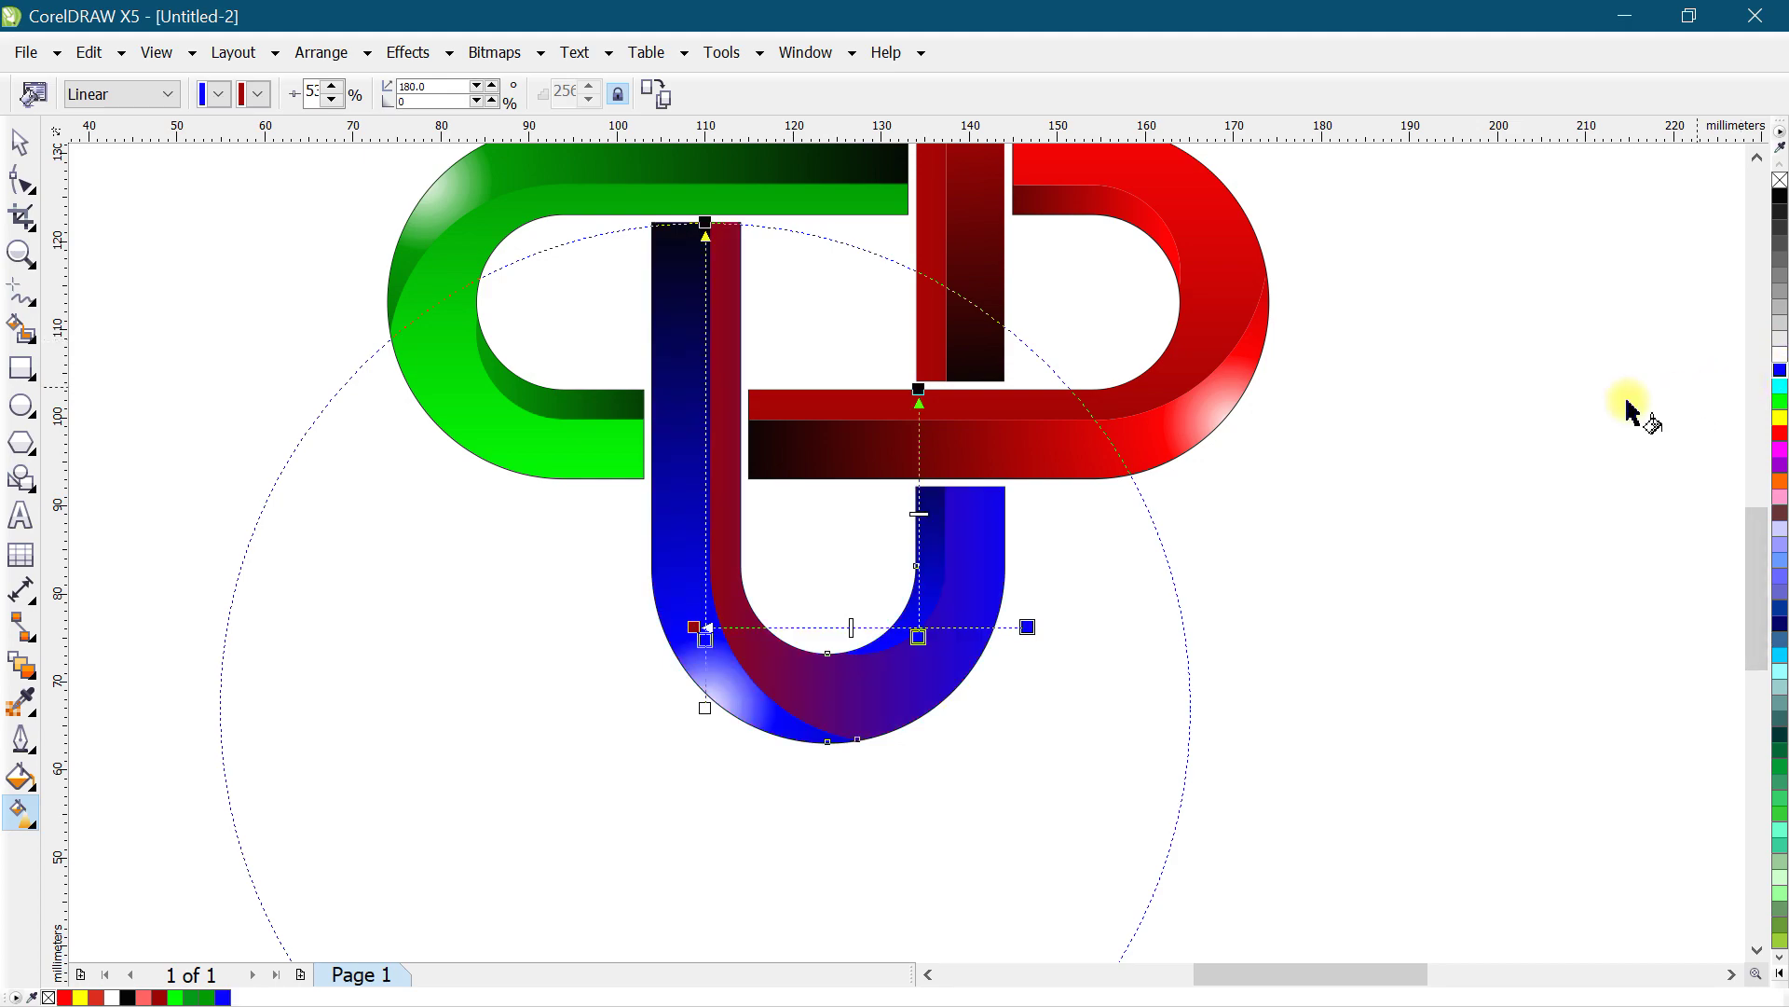
pyautogui.click(693, 627)
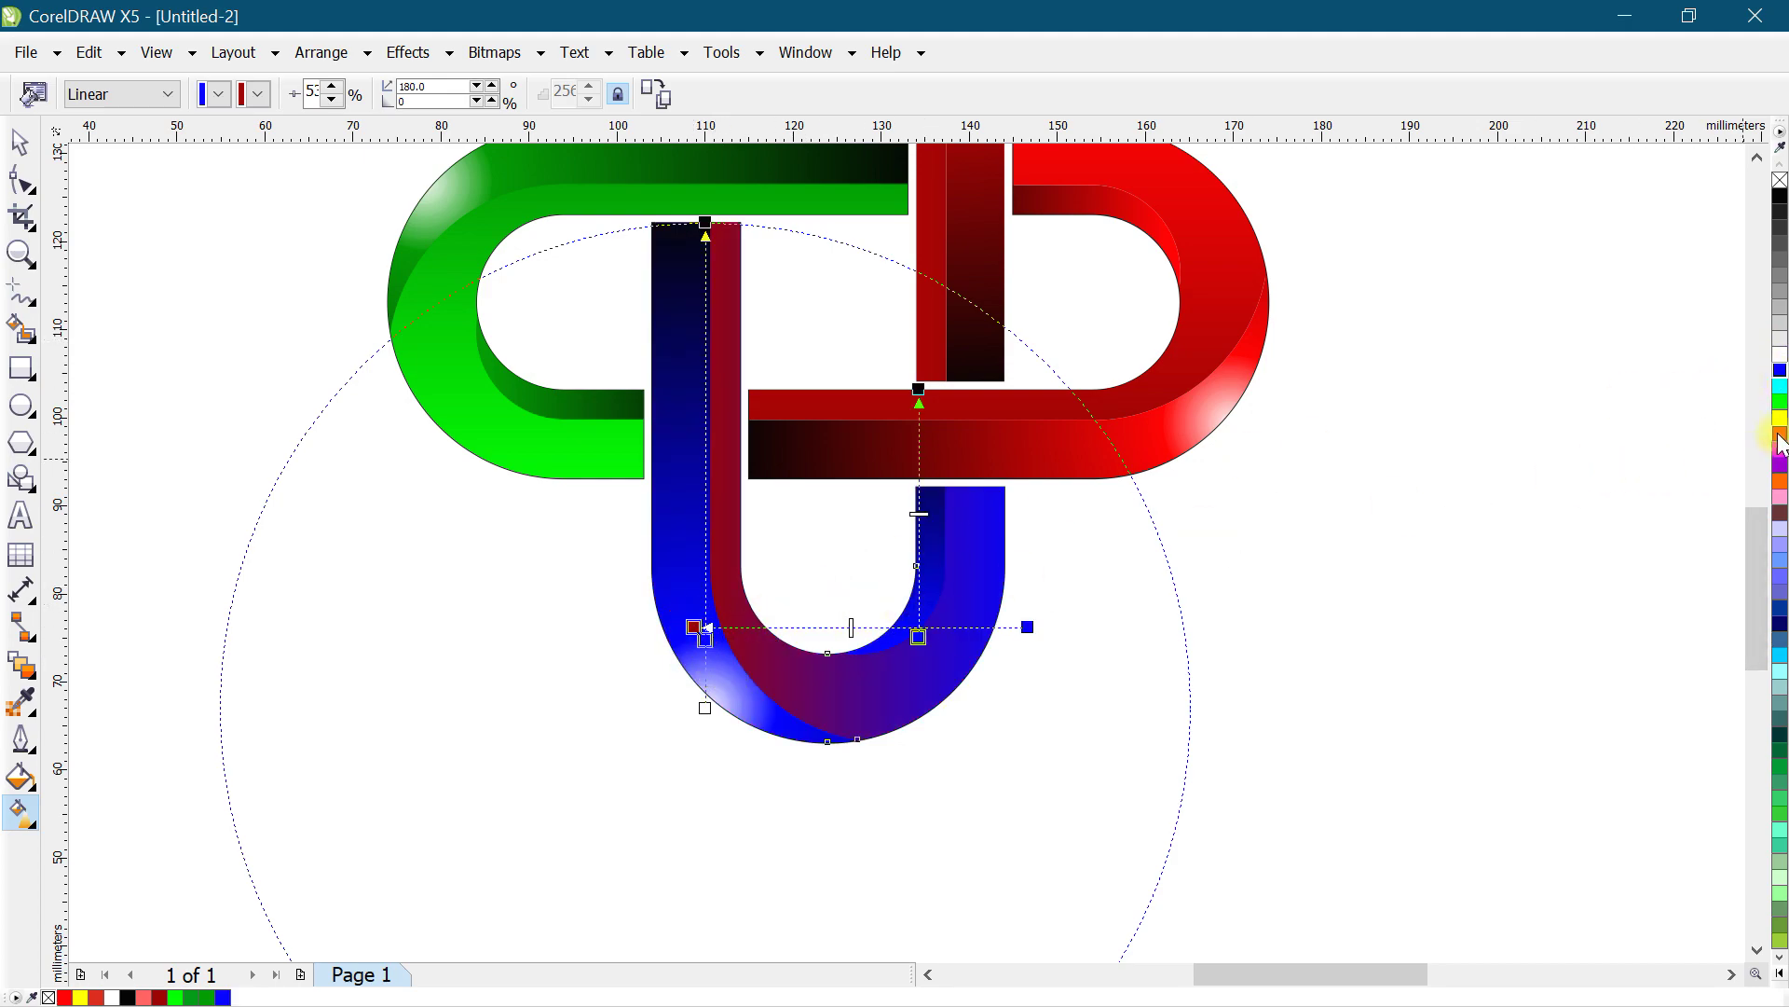
pyautogui.moveTo(1780, 373); pyautogui.dragTo(1766, 421)
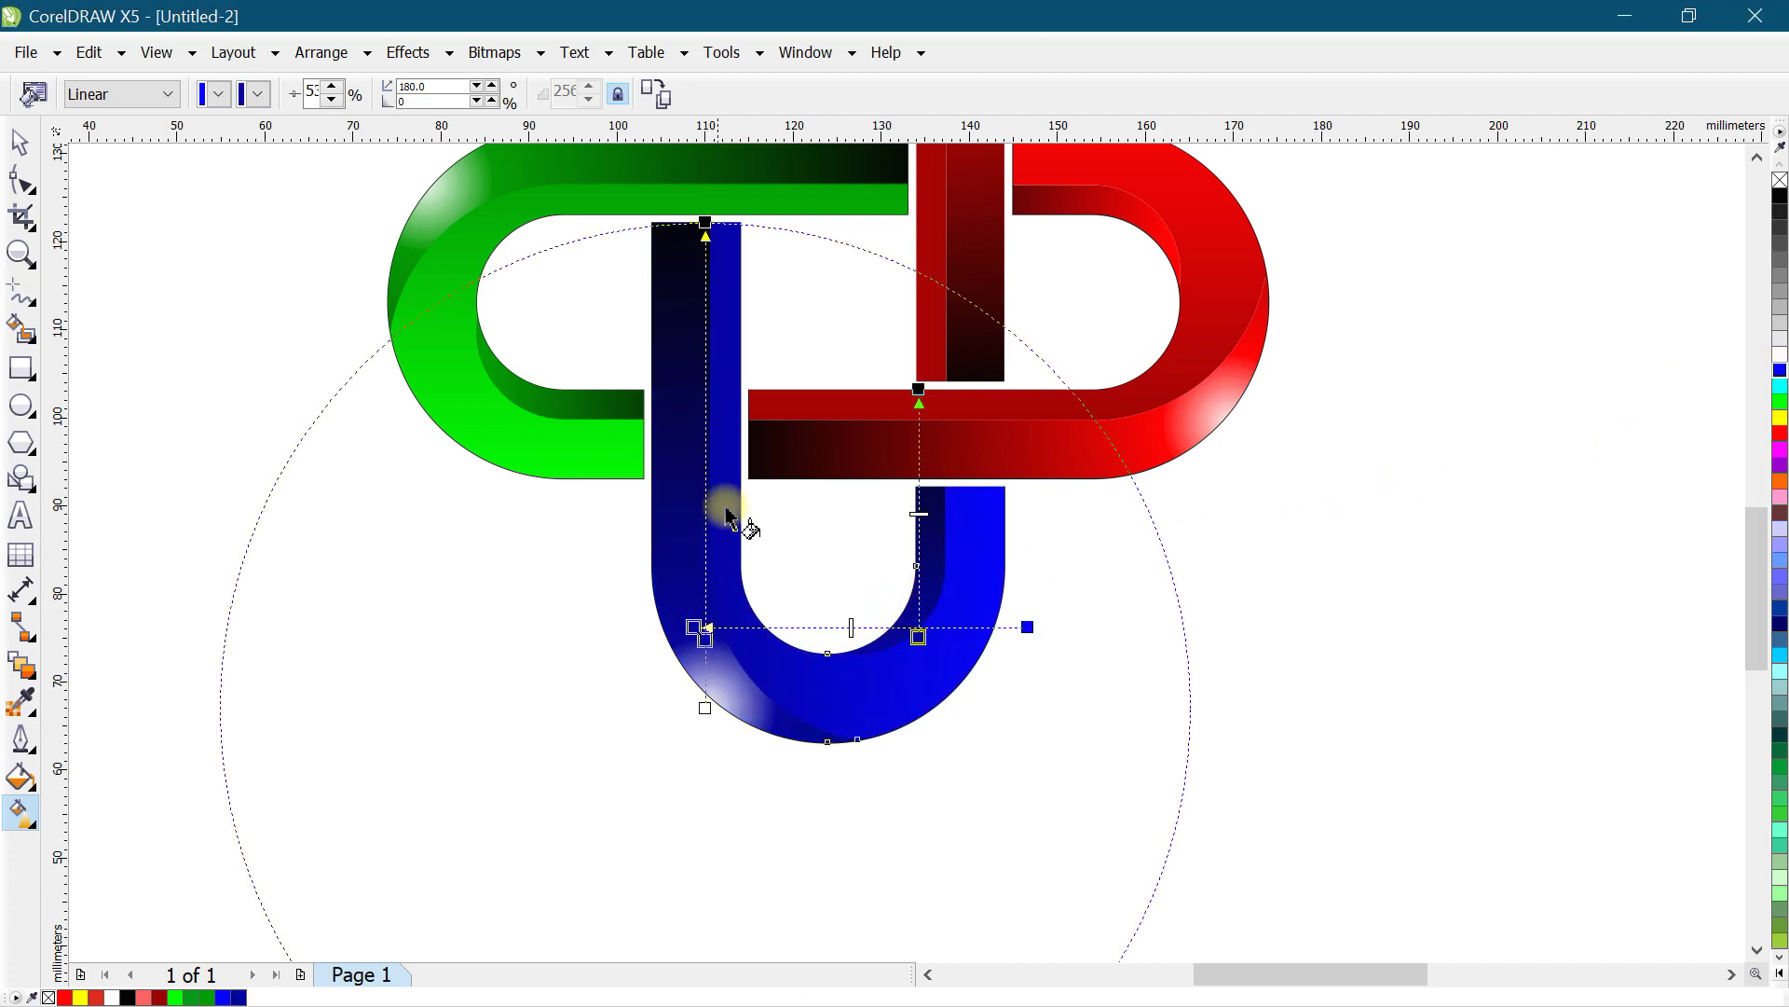
pyautogui.click(814, 629)
pyautogui.scroll(-1, 814, 629)
pyautogui.scroll(1, 1021, 429)
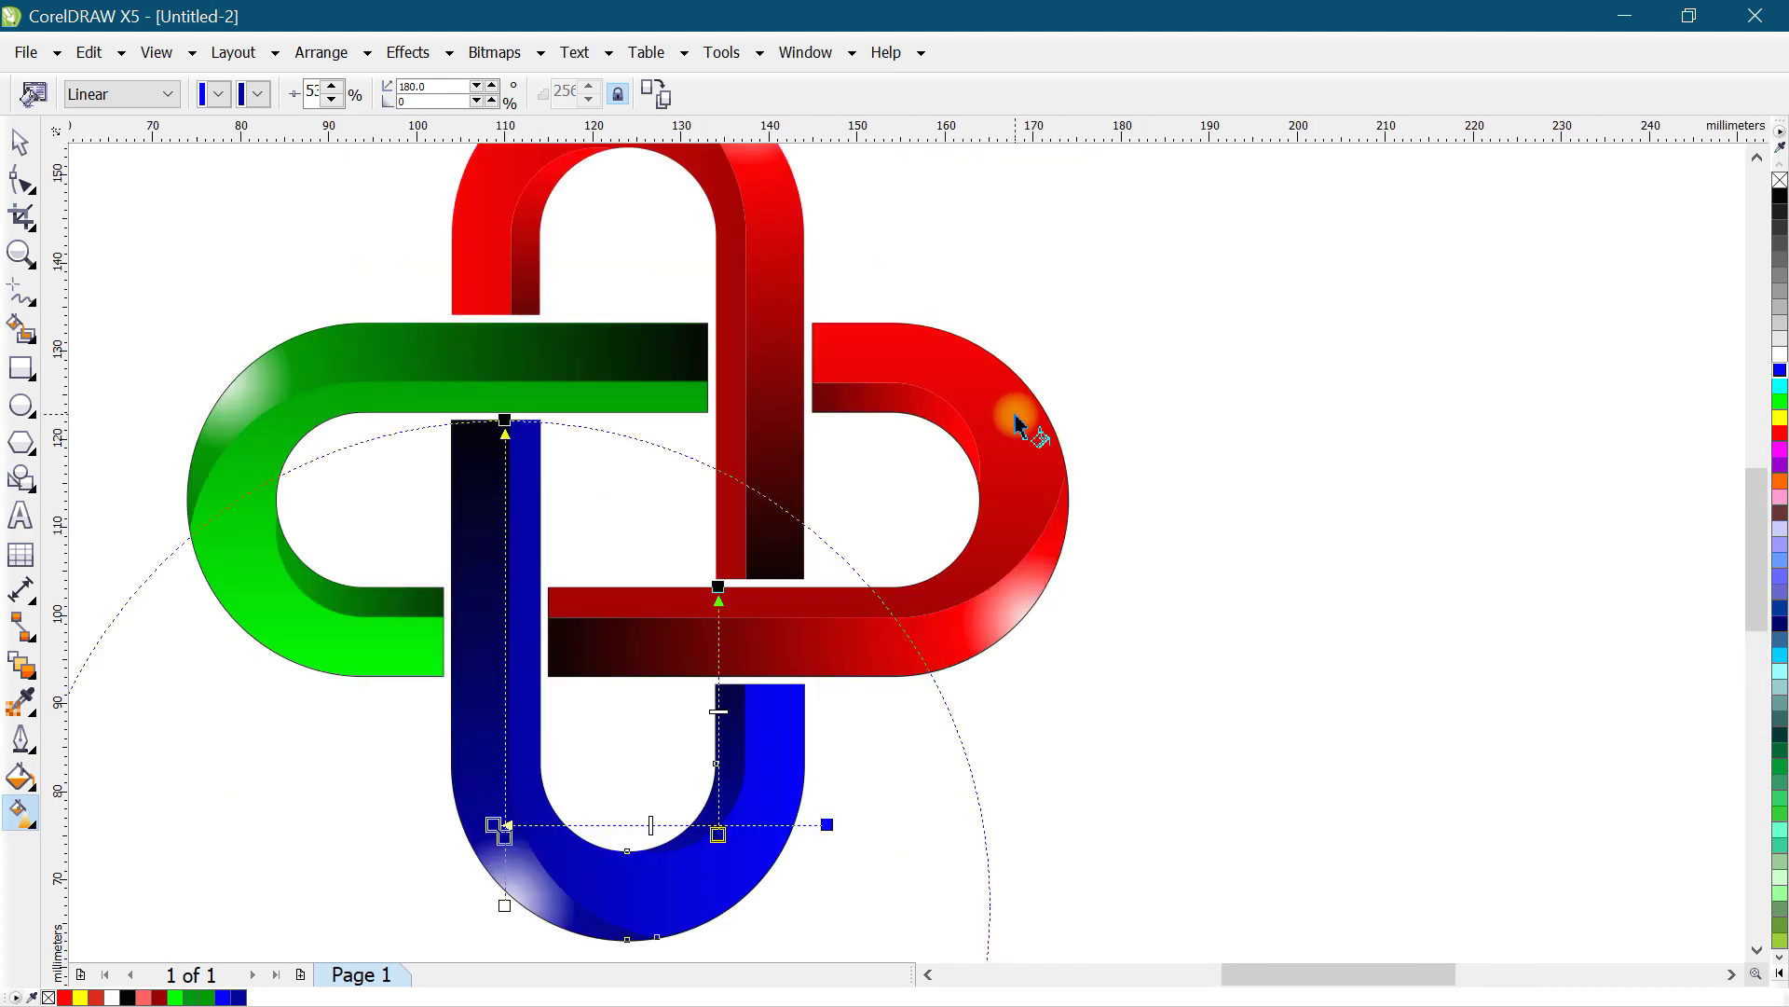
pyautogui.click(946, 366)
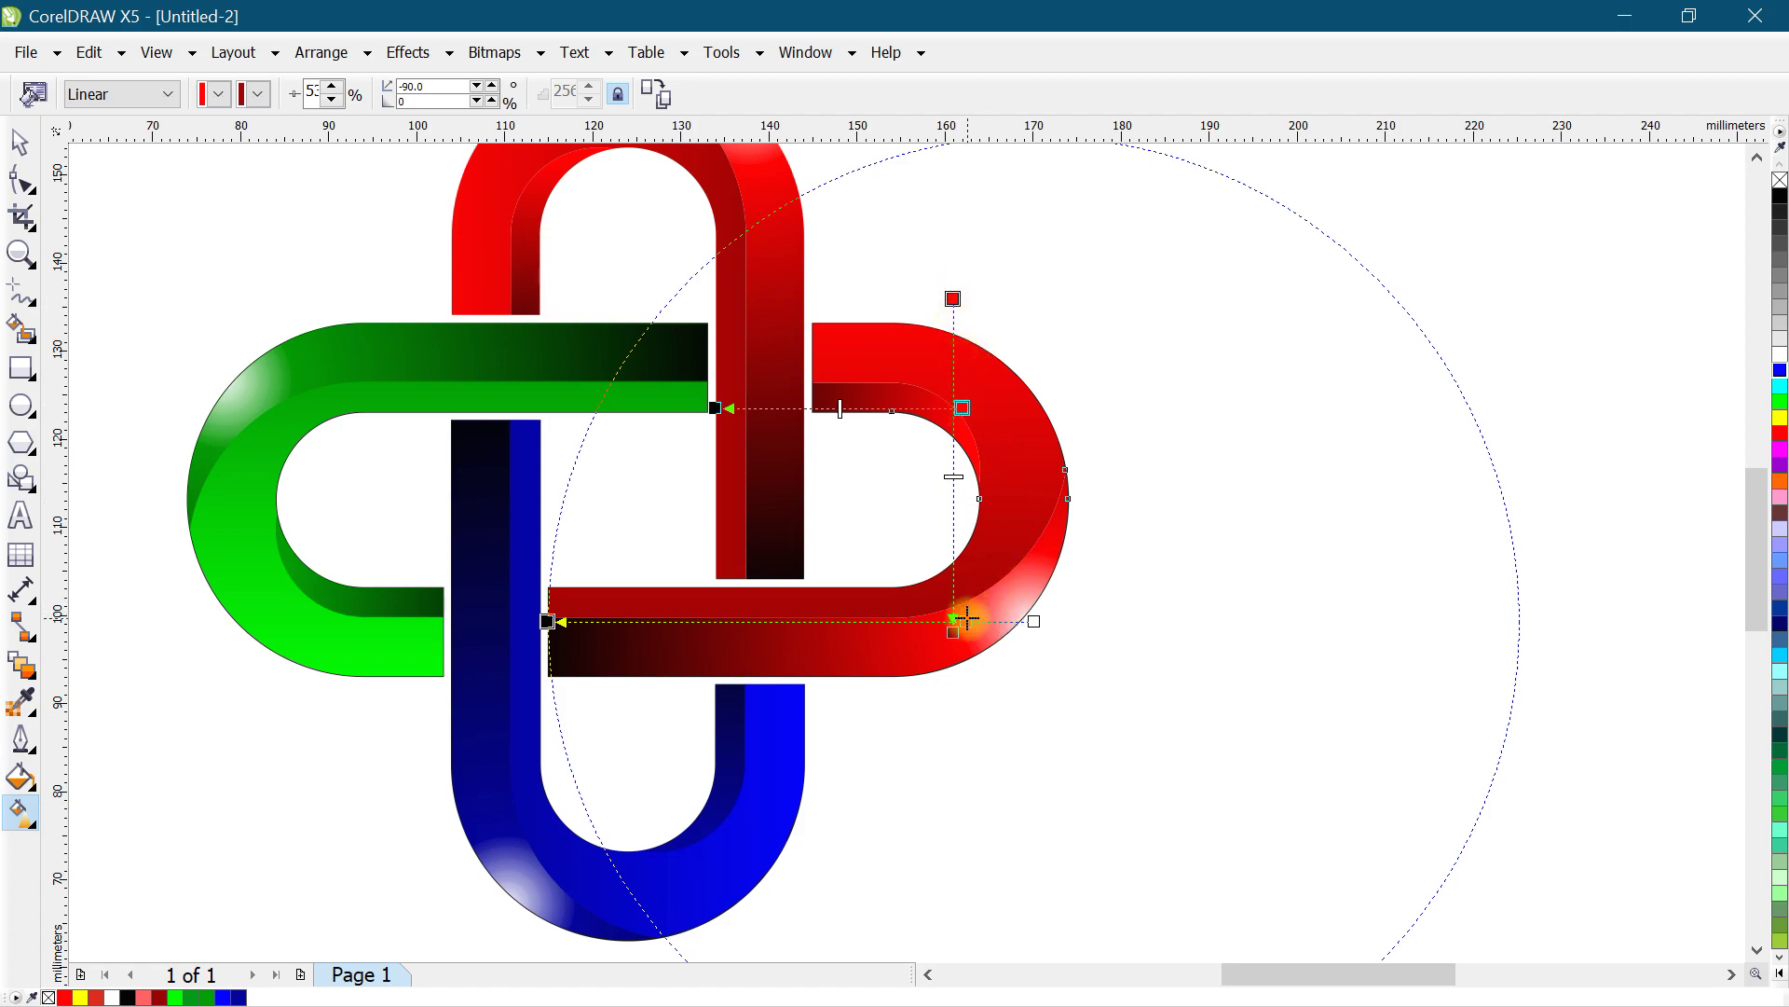
# Step: Set the right loop's gradient to run from yellow to an olive shade
pyautogui.click(1780, 419)
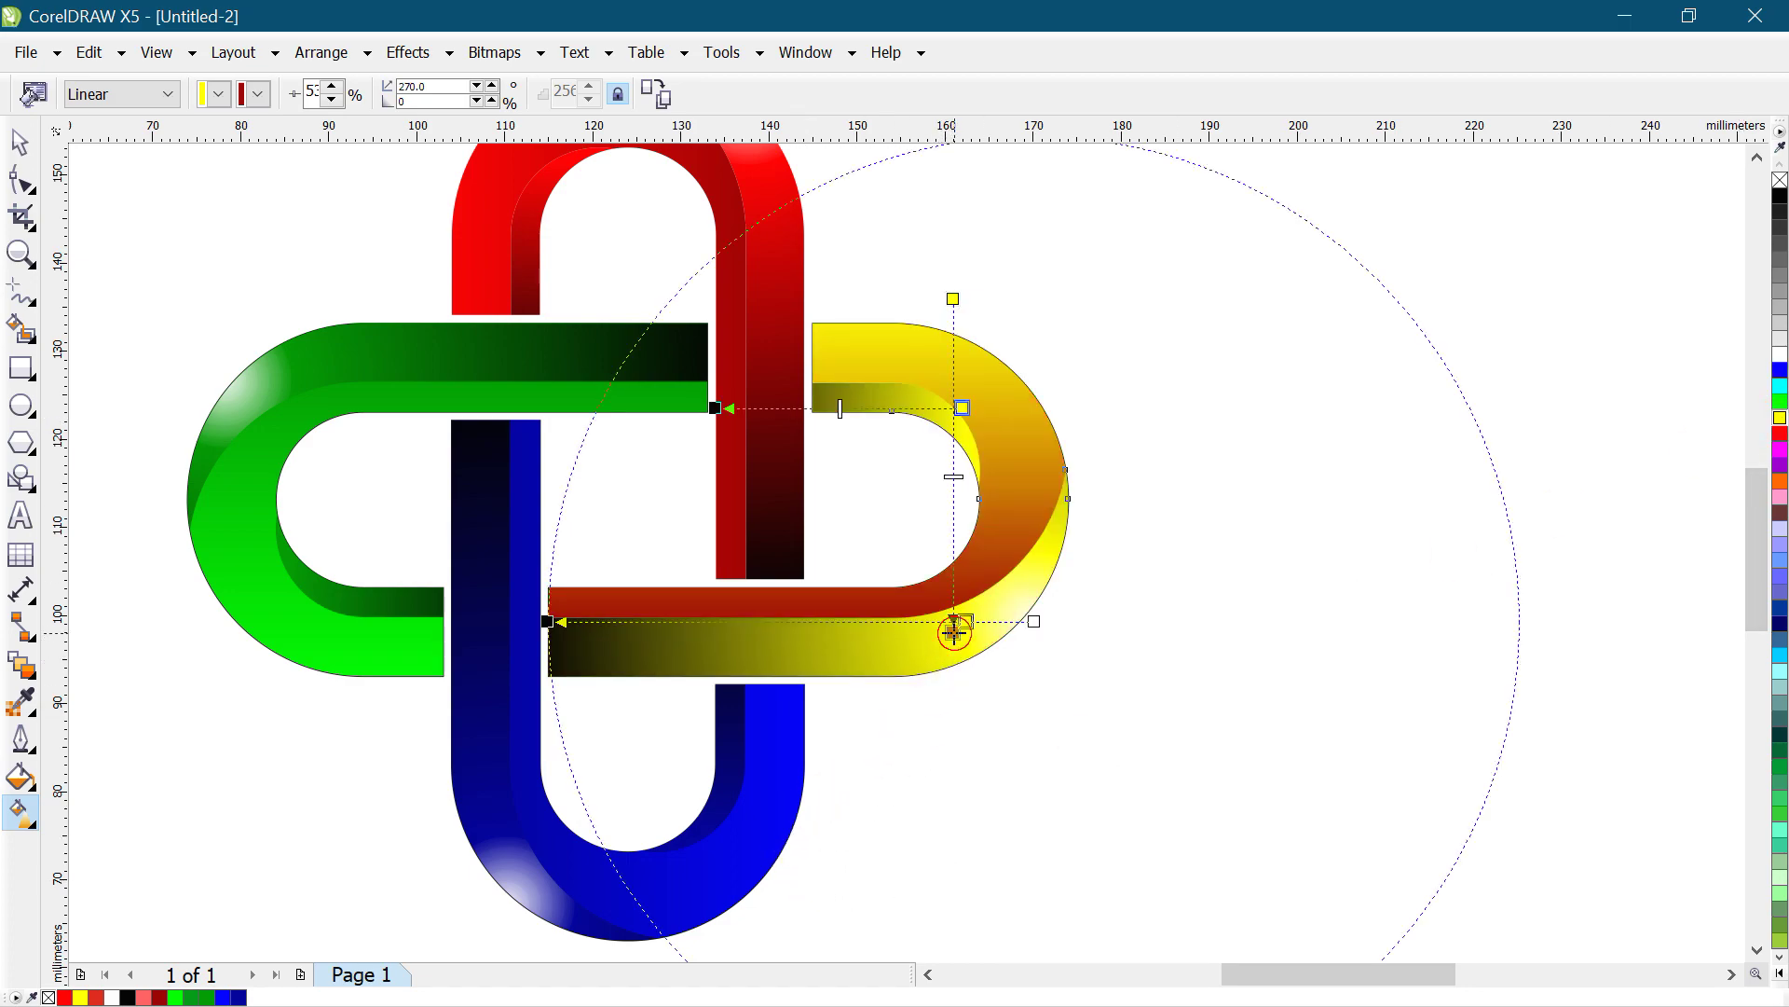
pyautogui.click(1781, 421)
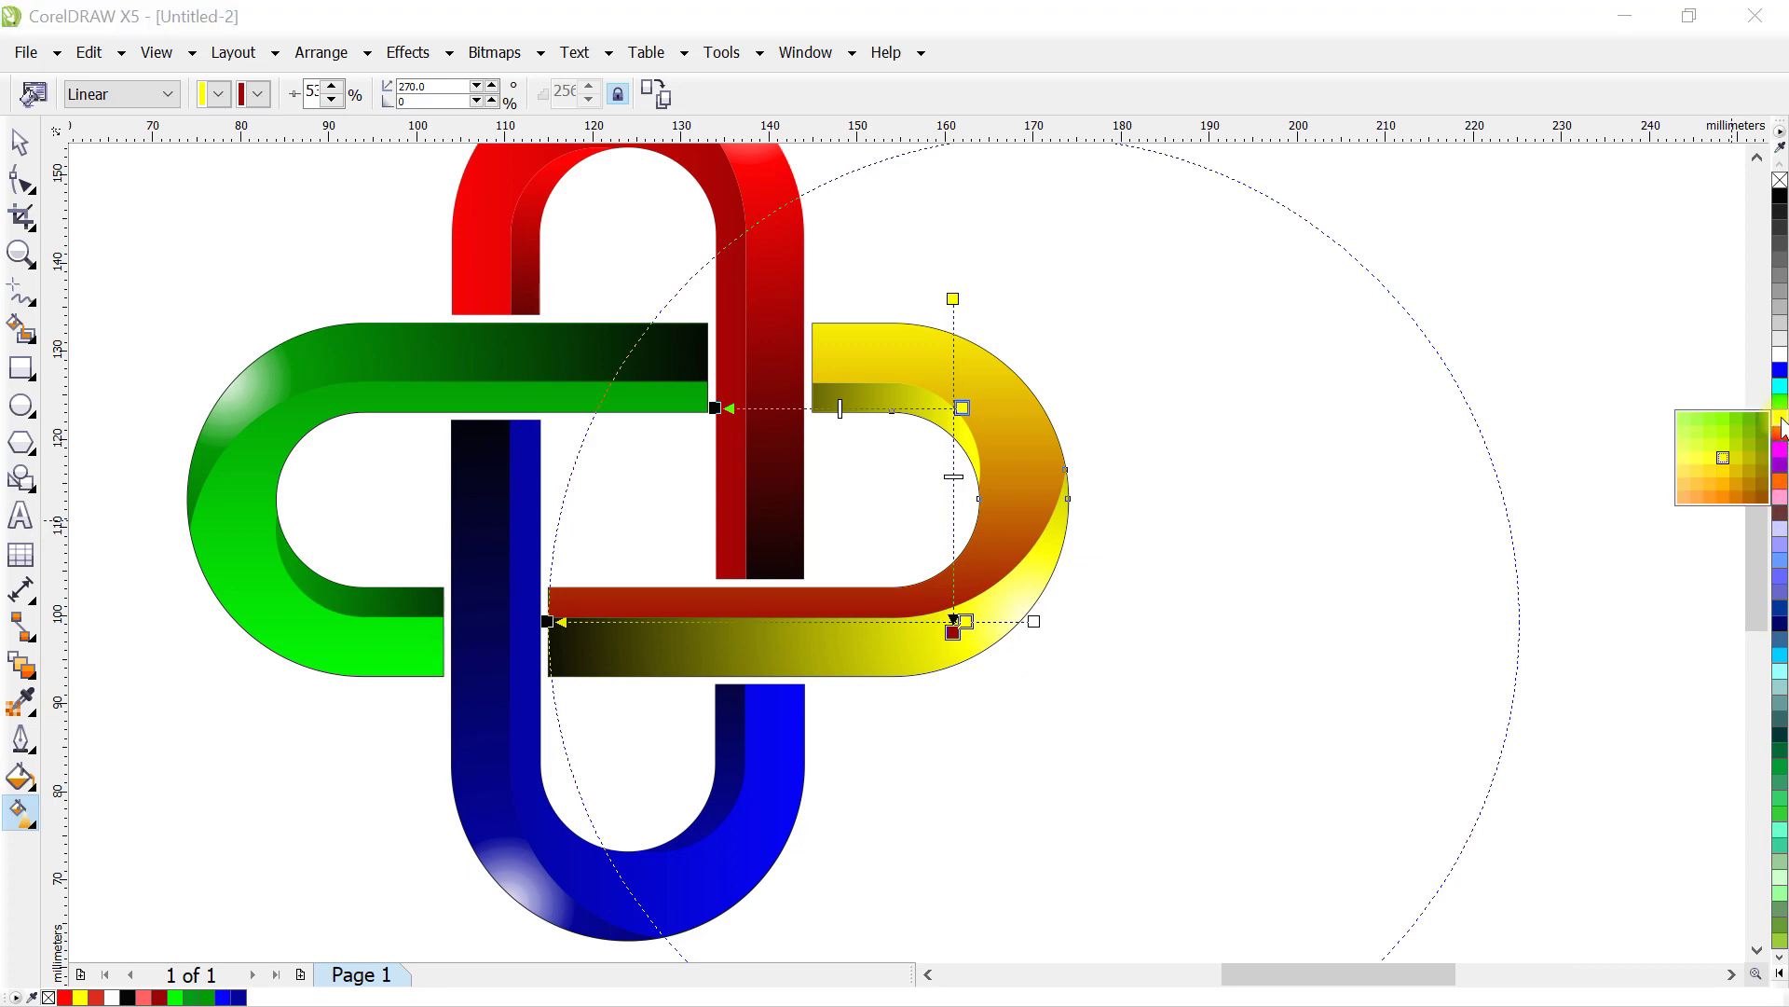
pyautogui.click(1764, 469)
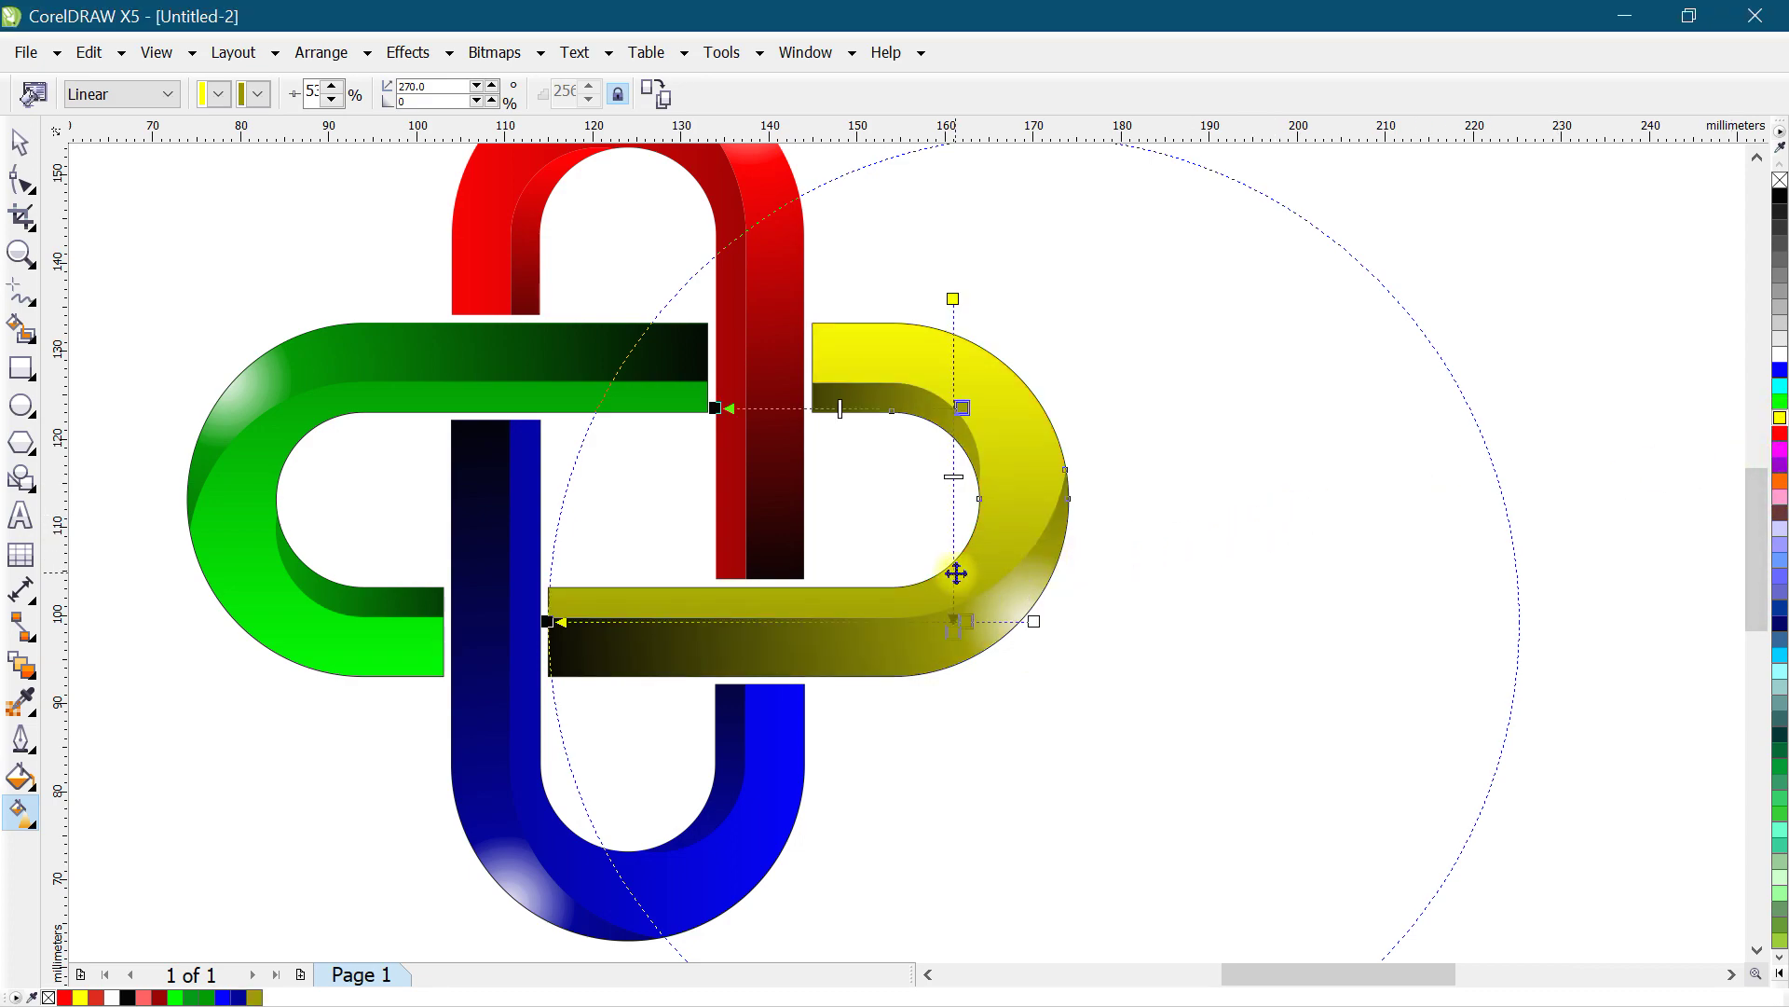
pyautogui.scroll(-2, 841, 603)
pyautogui.scroll(2, 844, 559)
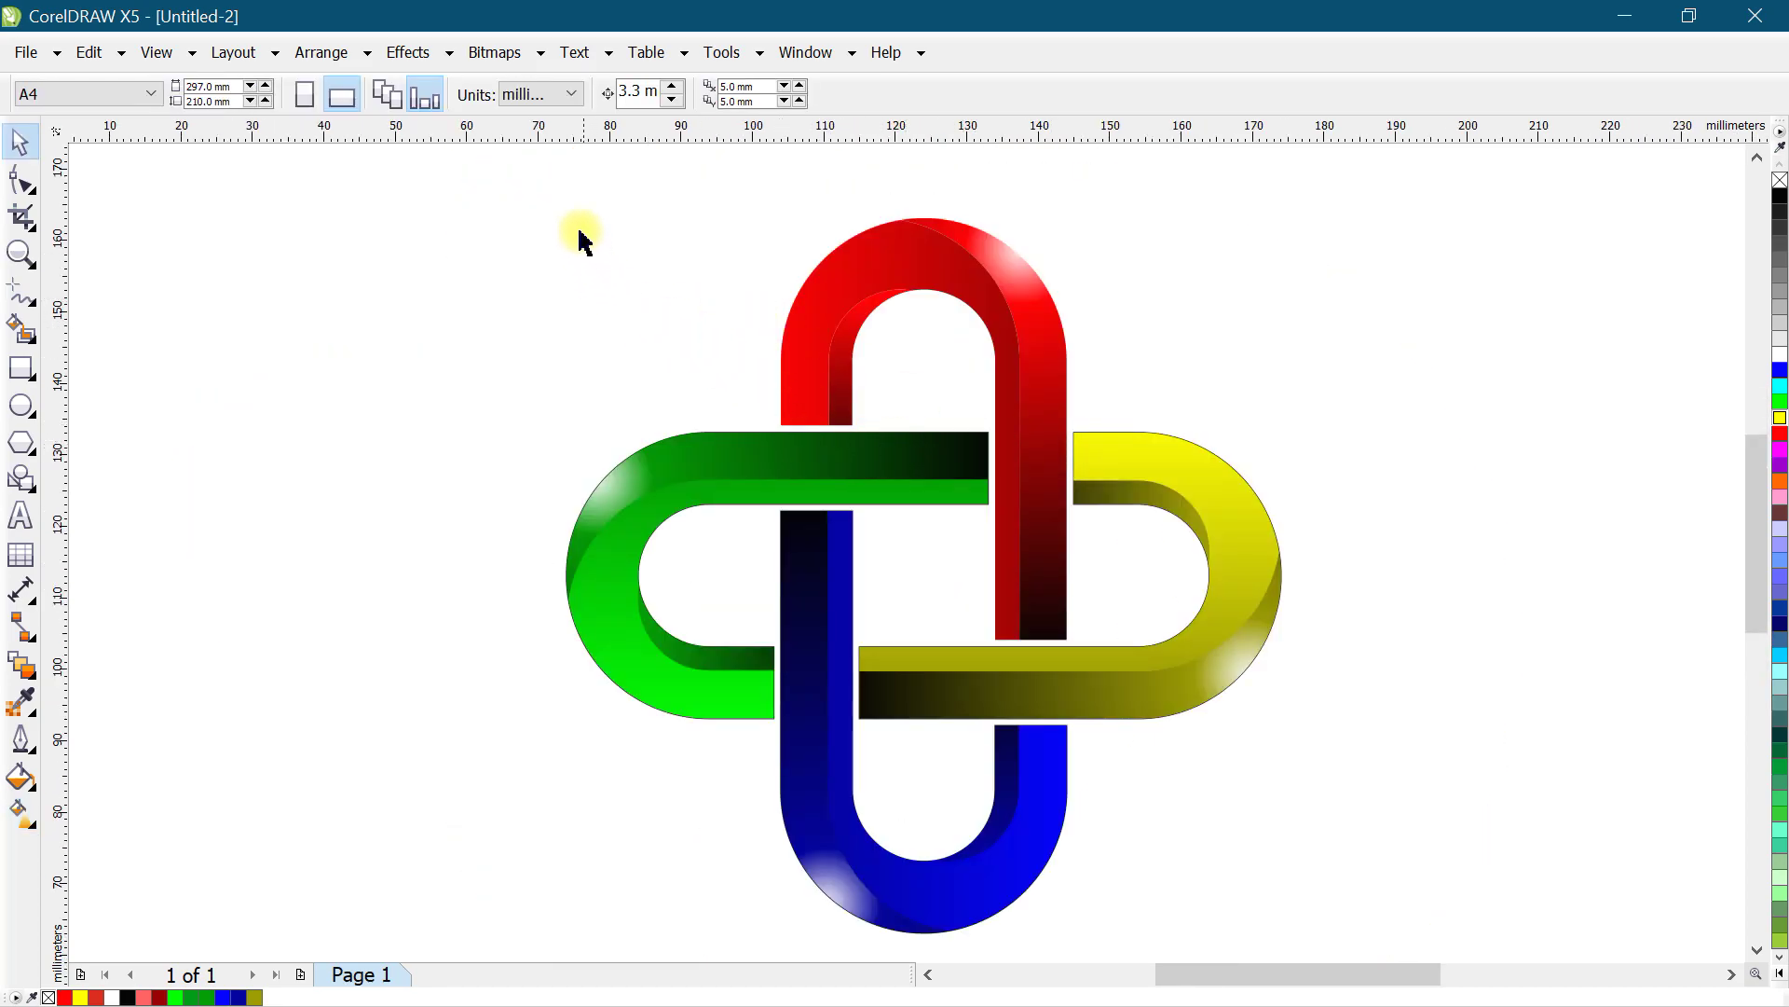
pyautogui.moveTo(491, 181); pyautogui.dragTo(1310, 851)
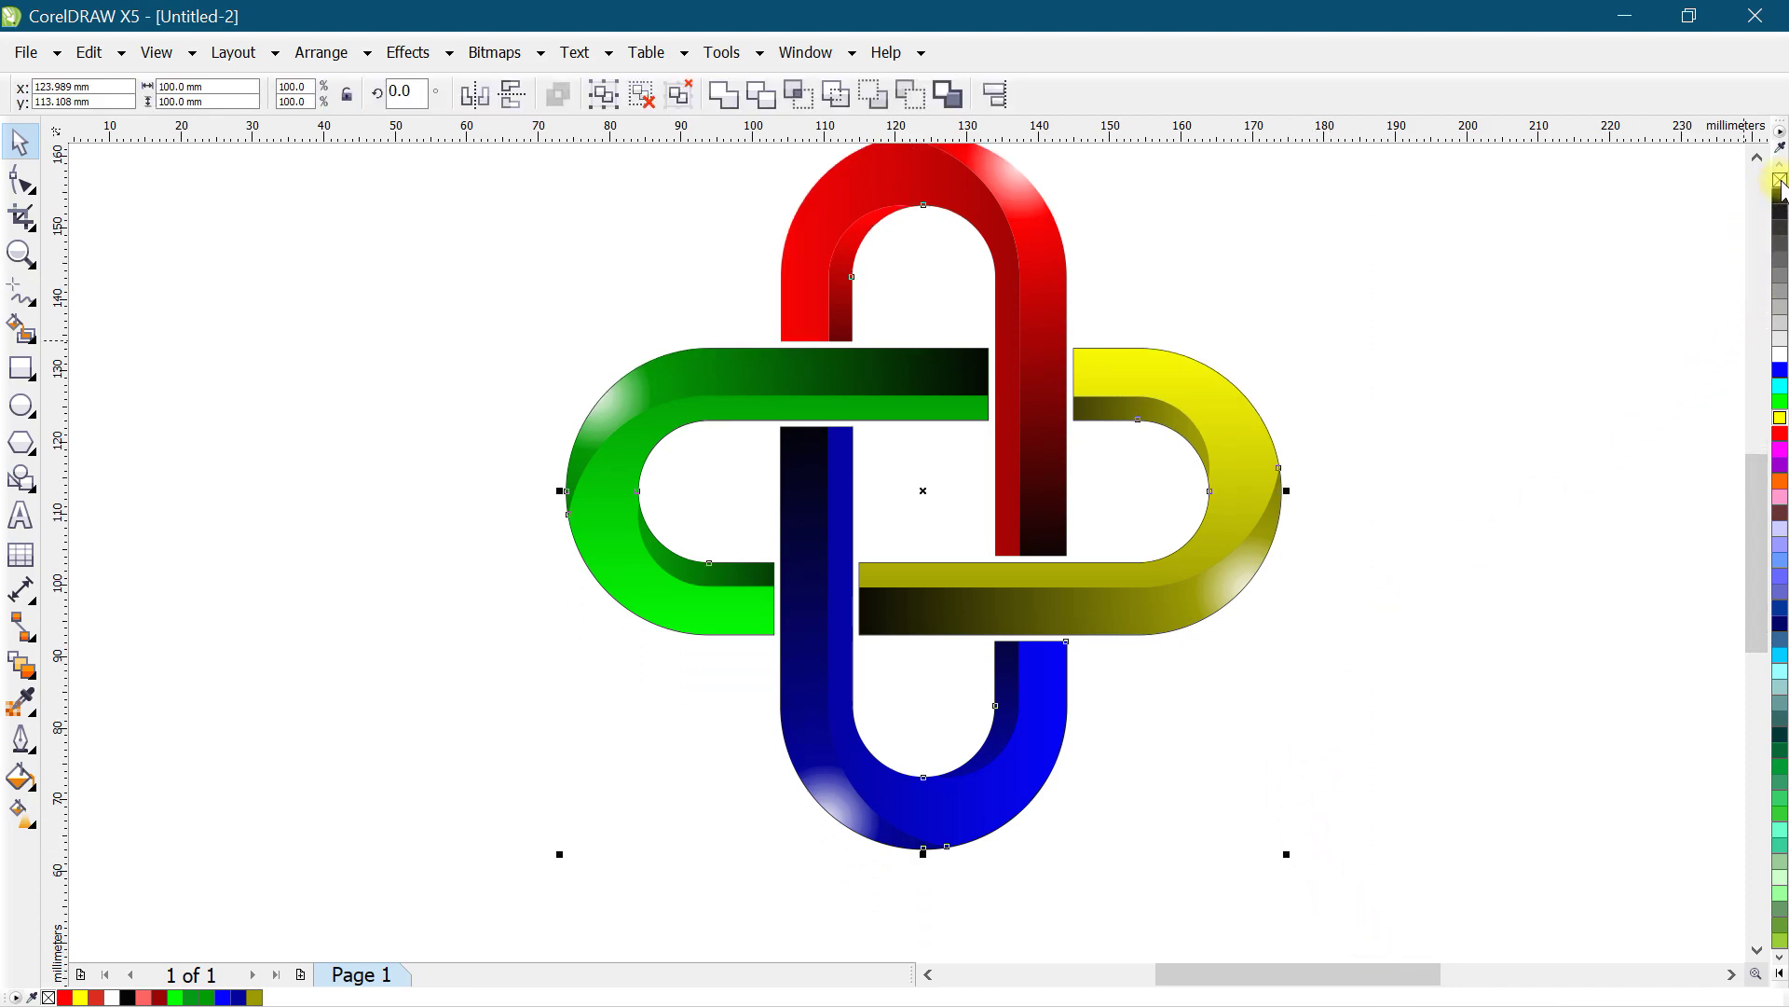
# Step: Strip outlines from all knot shapes and rotate the whole knot 45° to 315°
pyautogui.rightClick(1781, 180)
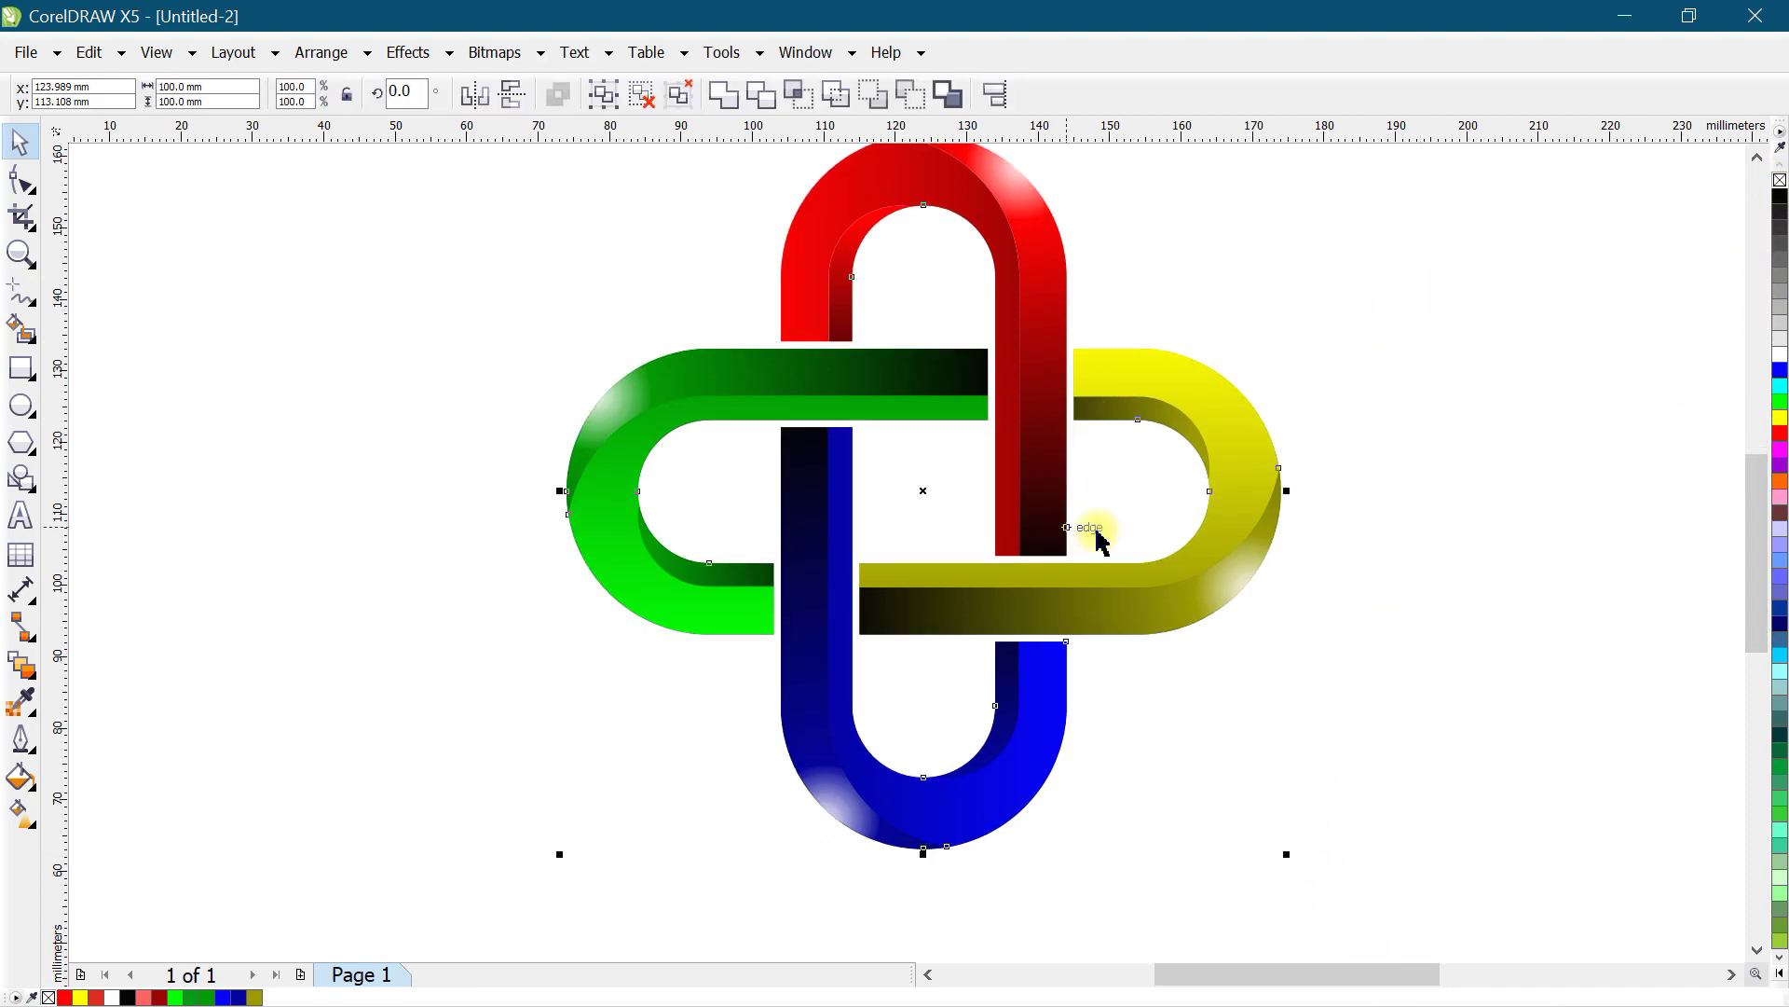
pyautogui.scroll(-2, 508, 552)
pyautogui.moveTo(448, 277); pyautogui.dragTo(998, 745)
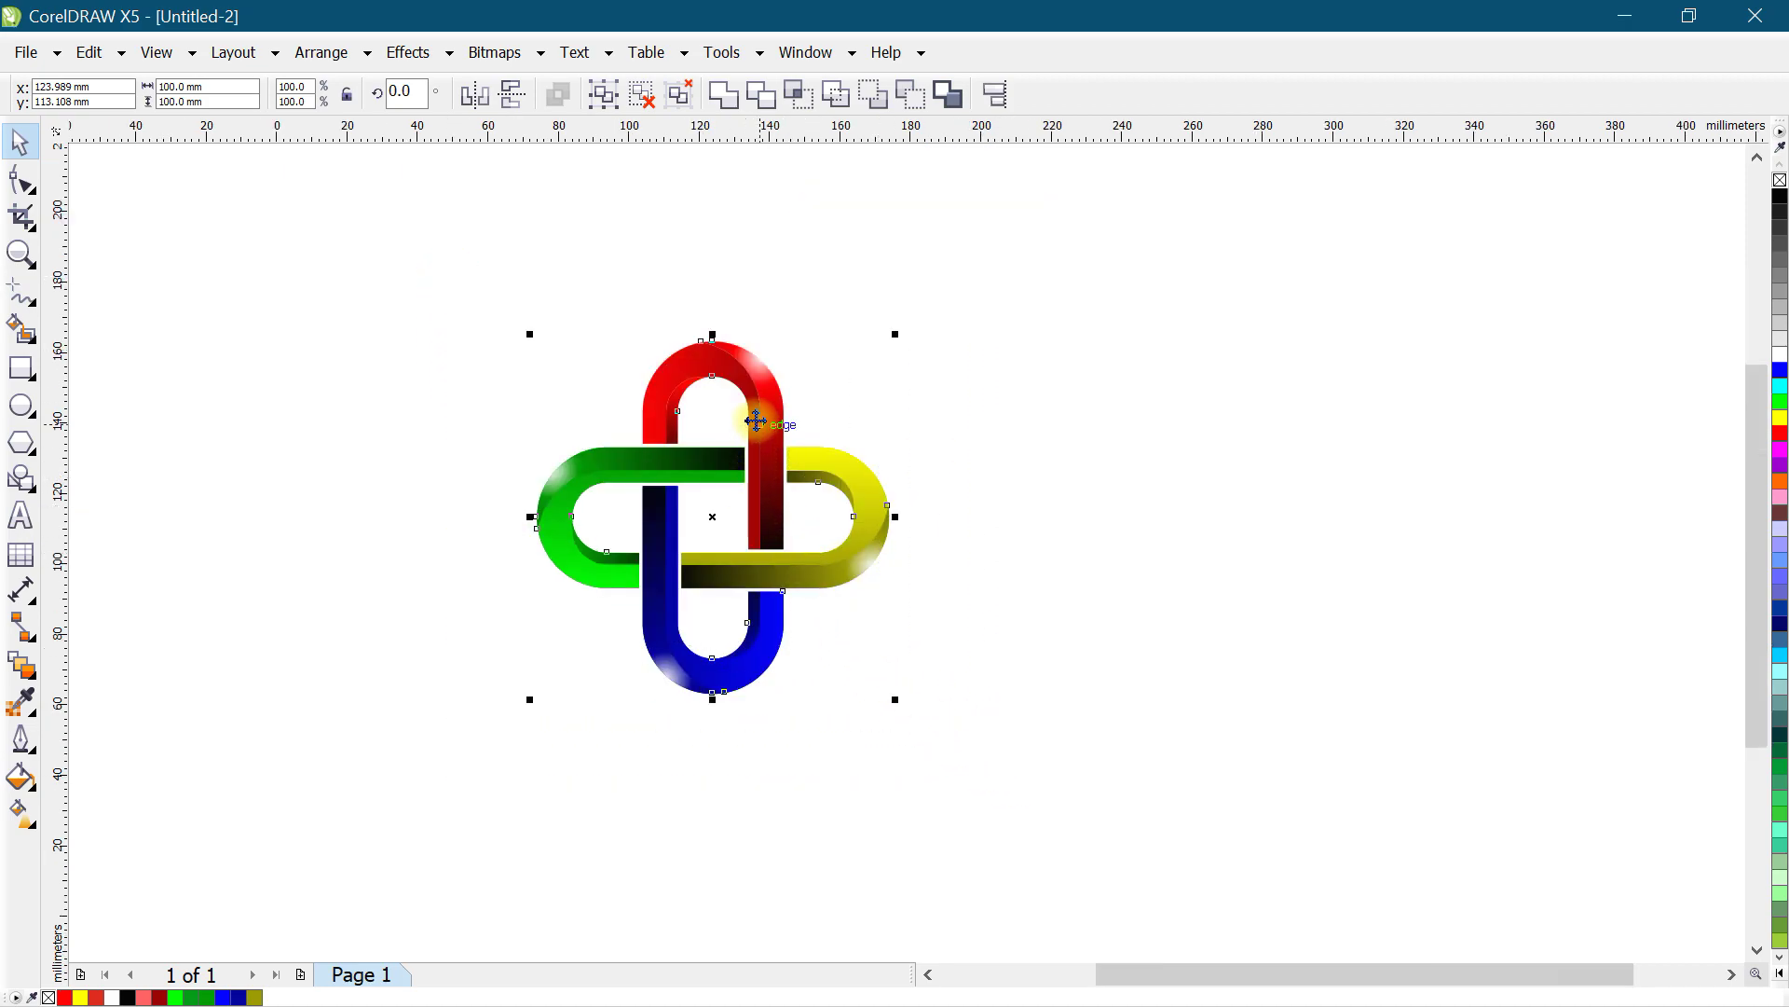
pyautogui.click(779, 385)
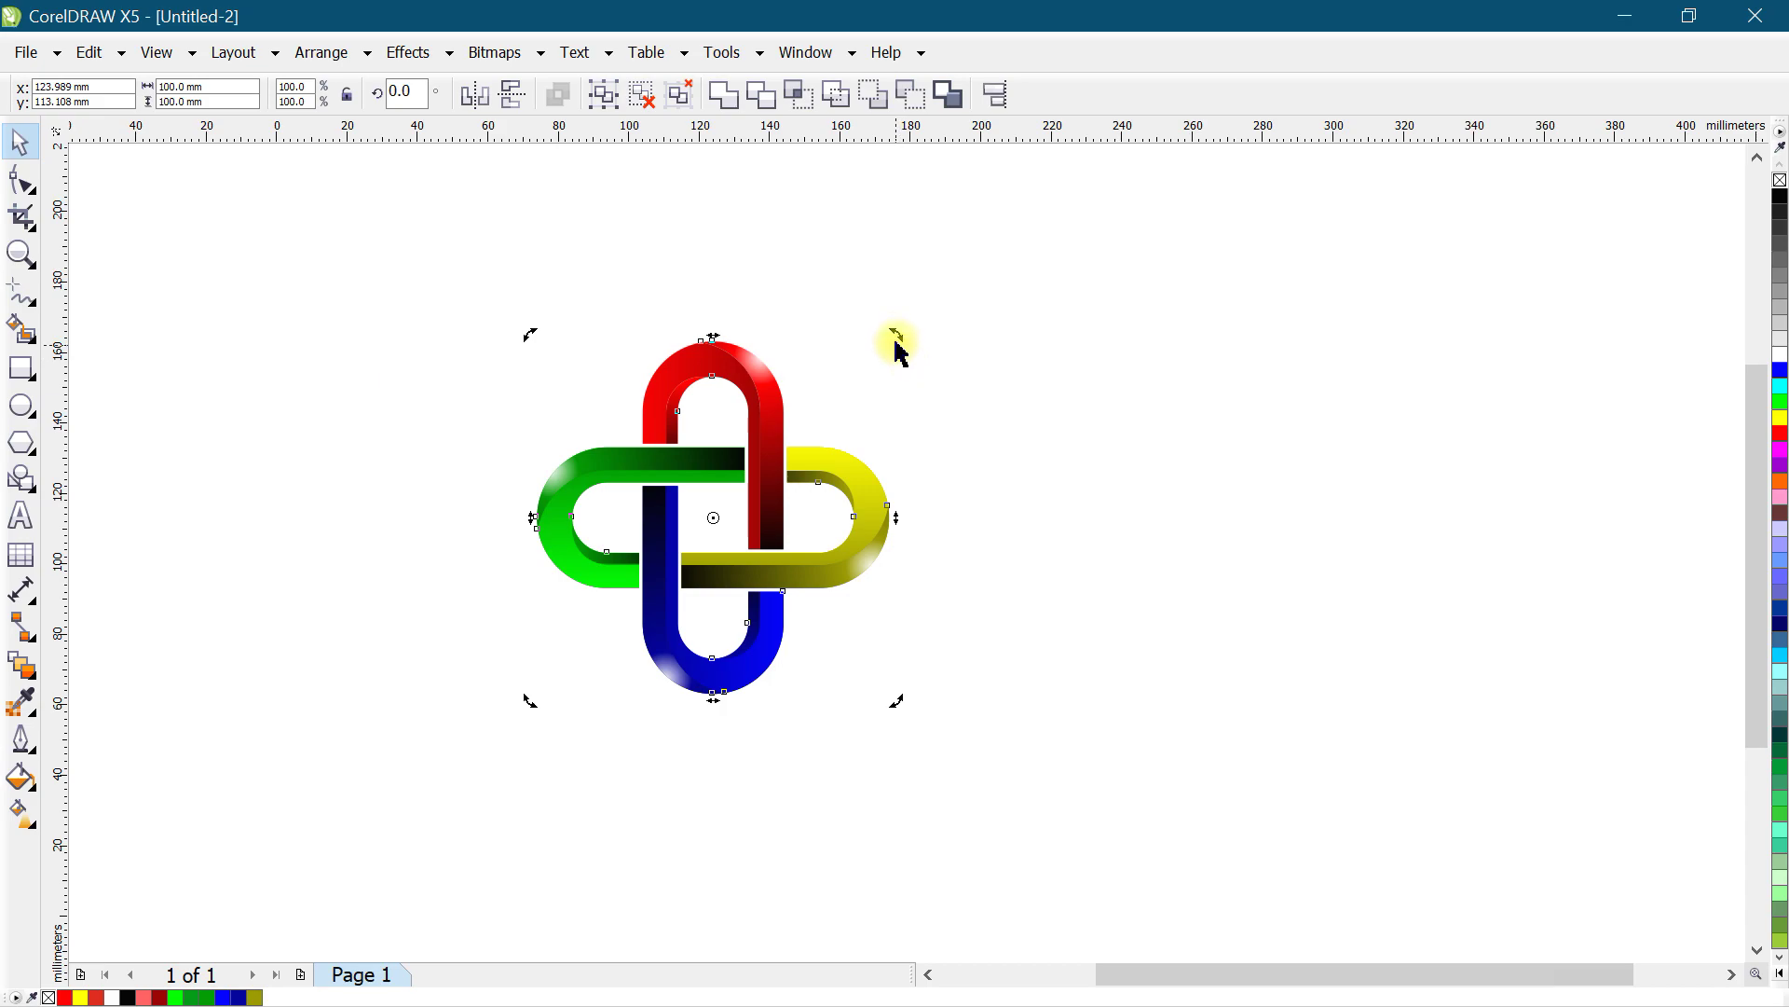
pyautogui.moveTo(897, 333); pyautogui.dragTo(957, 528)
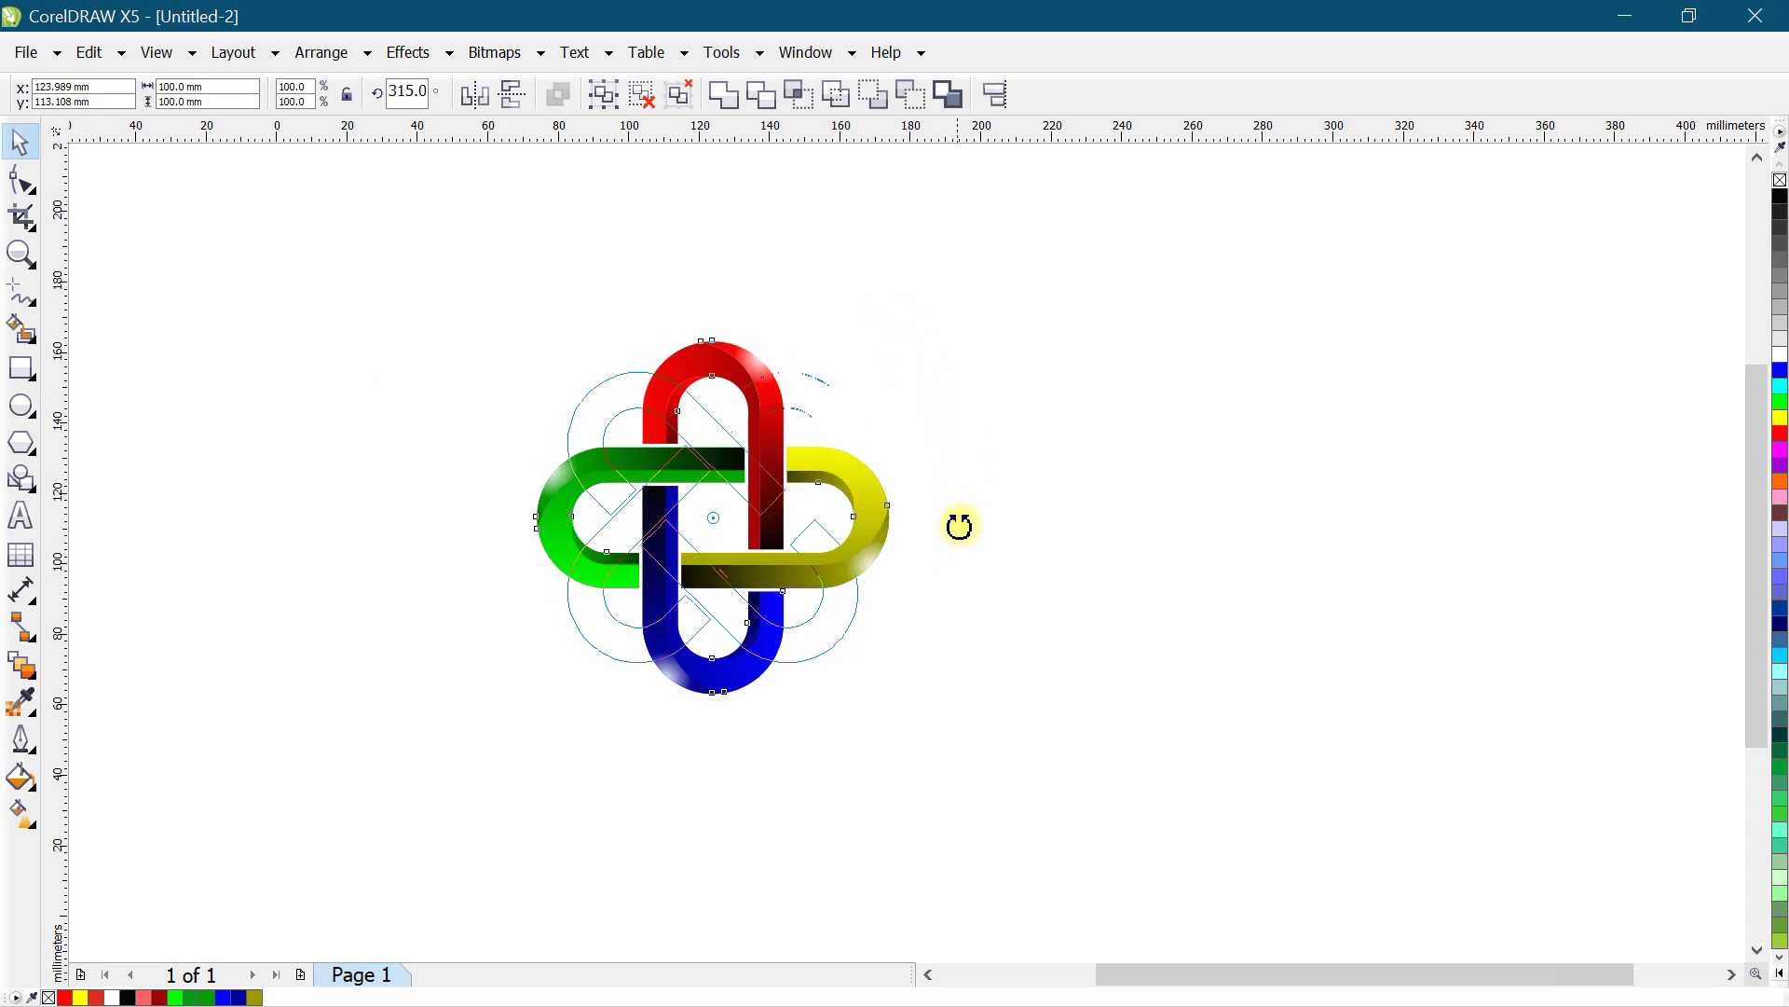
pyautogui.click(991, 531)
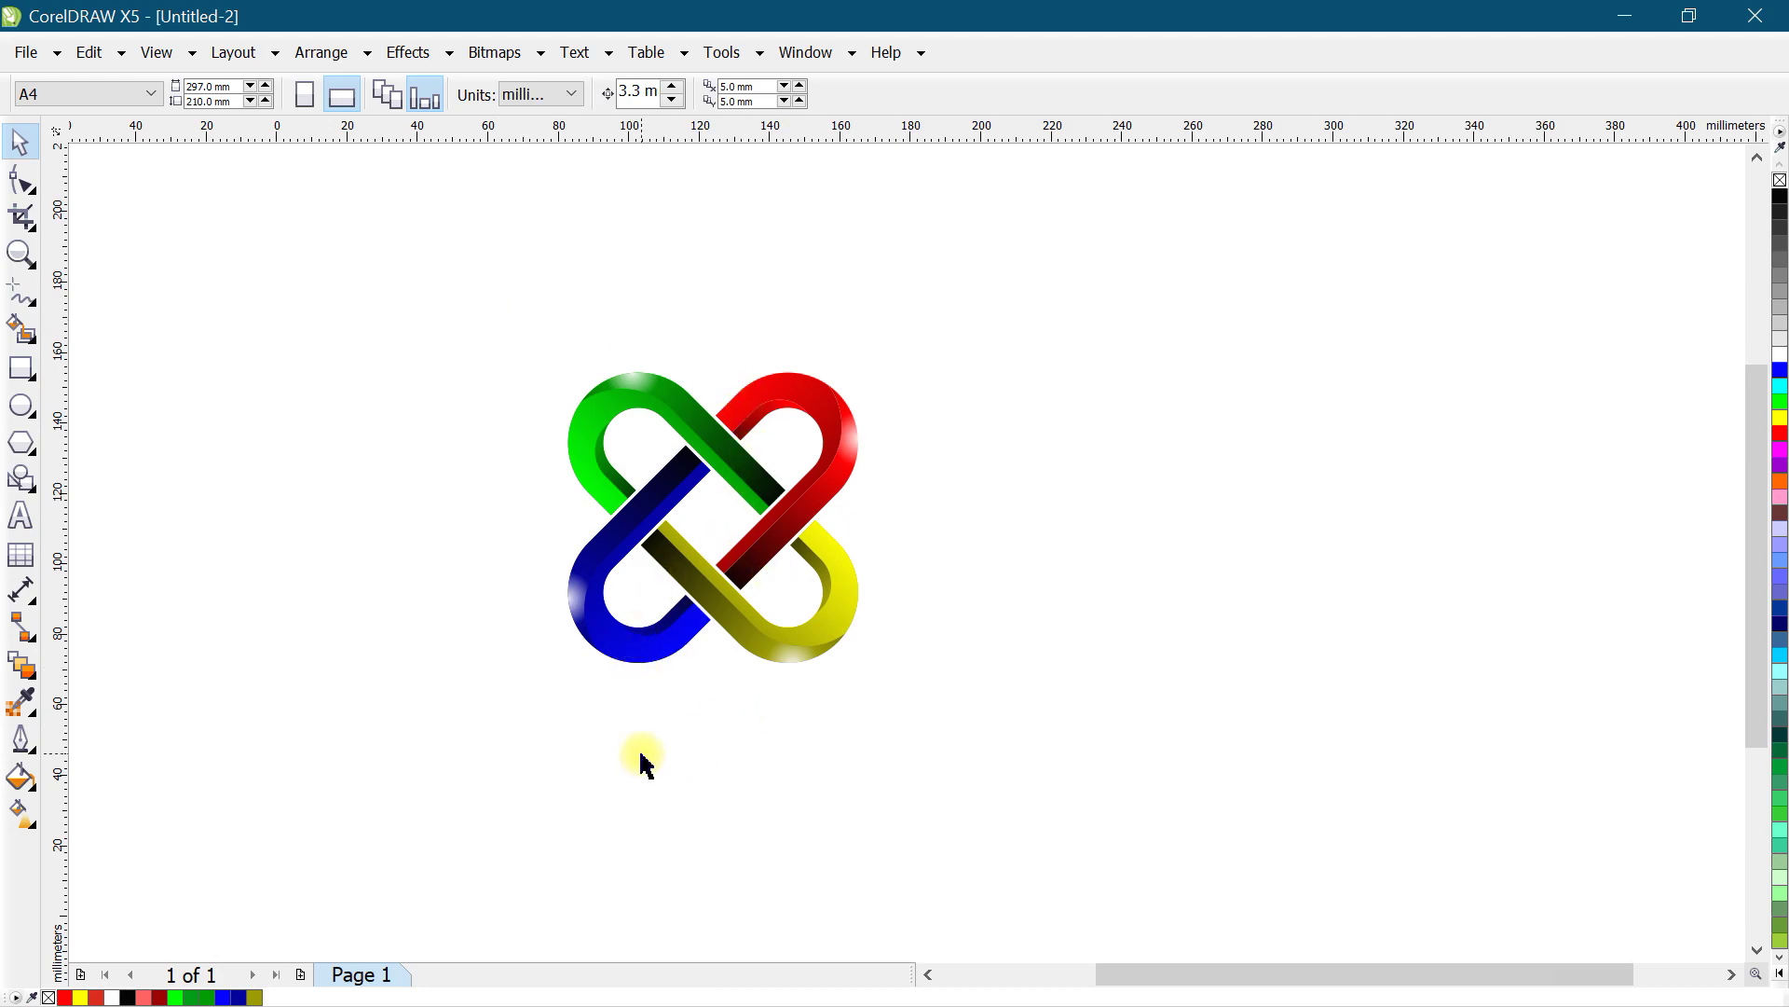
pyautogui.moveTo(501, 296); pyautogui.dragTo(987, 679)
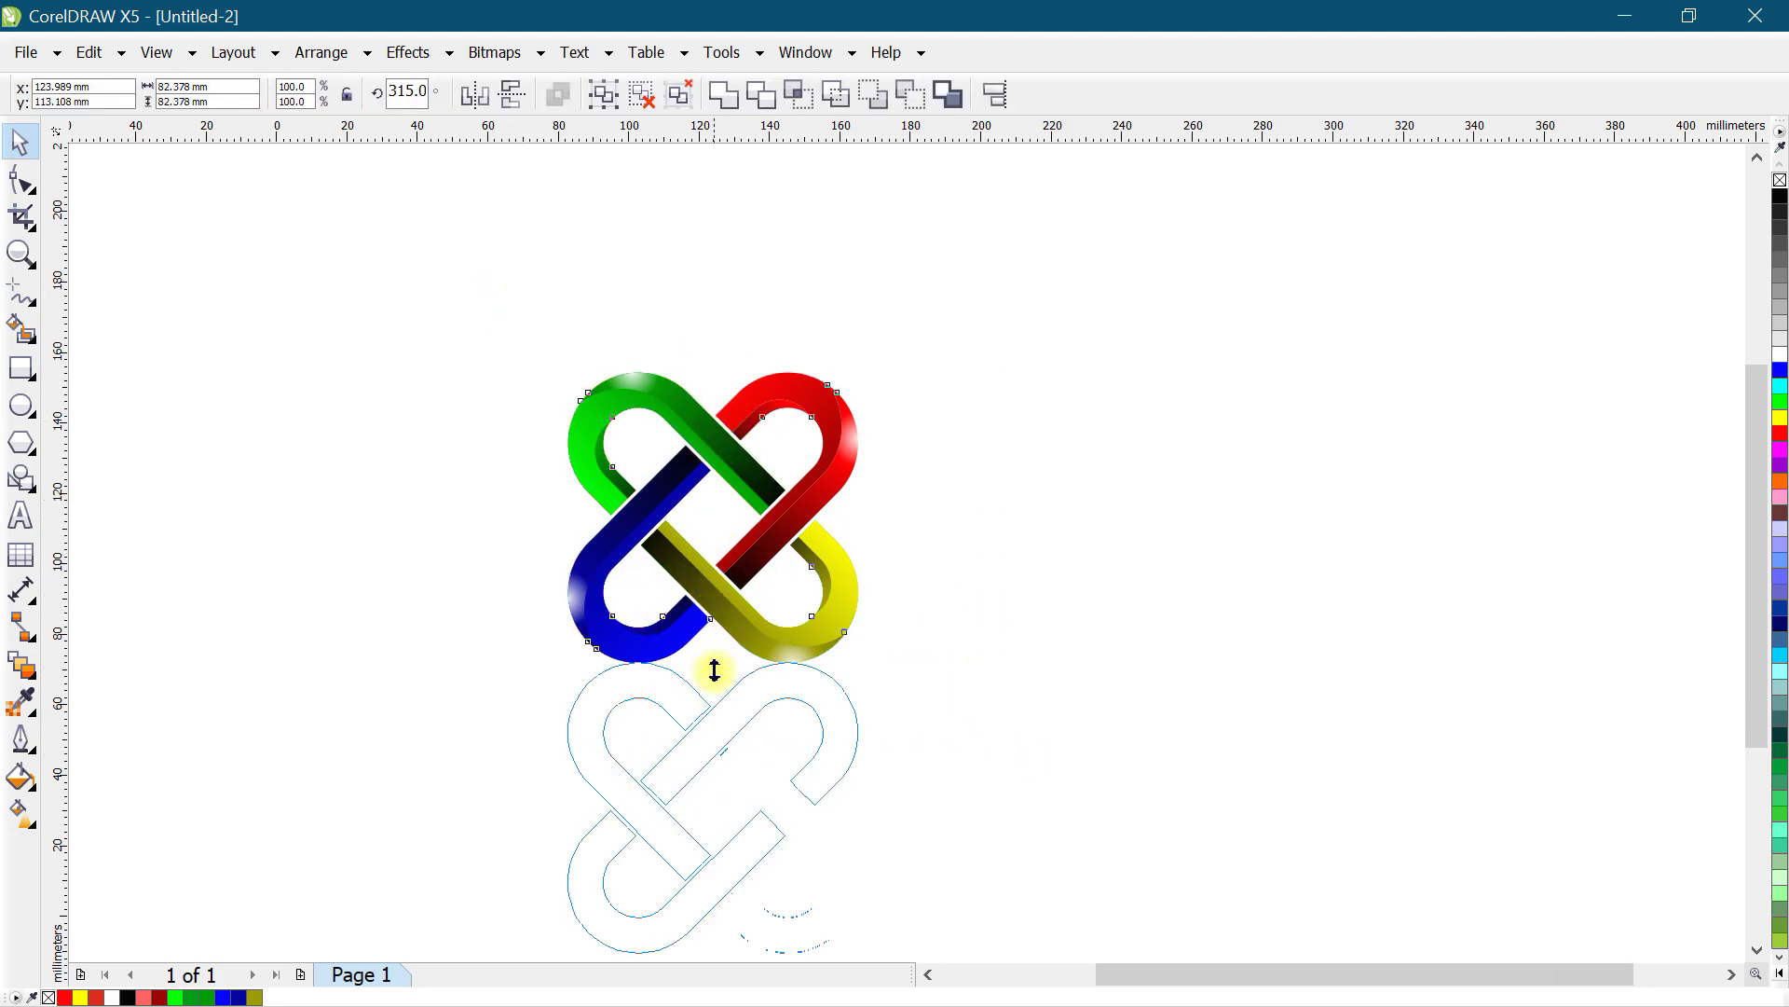
# Step: Right-drag the knot's top handle below it to drop a flipped copy, then group that copy
pyautogui.moveTo(714, 364); pyautogui.dragTo(711, 736)
pyautogui.scroll(-2, 622, 606)
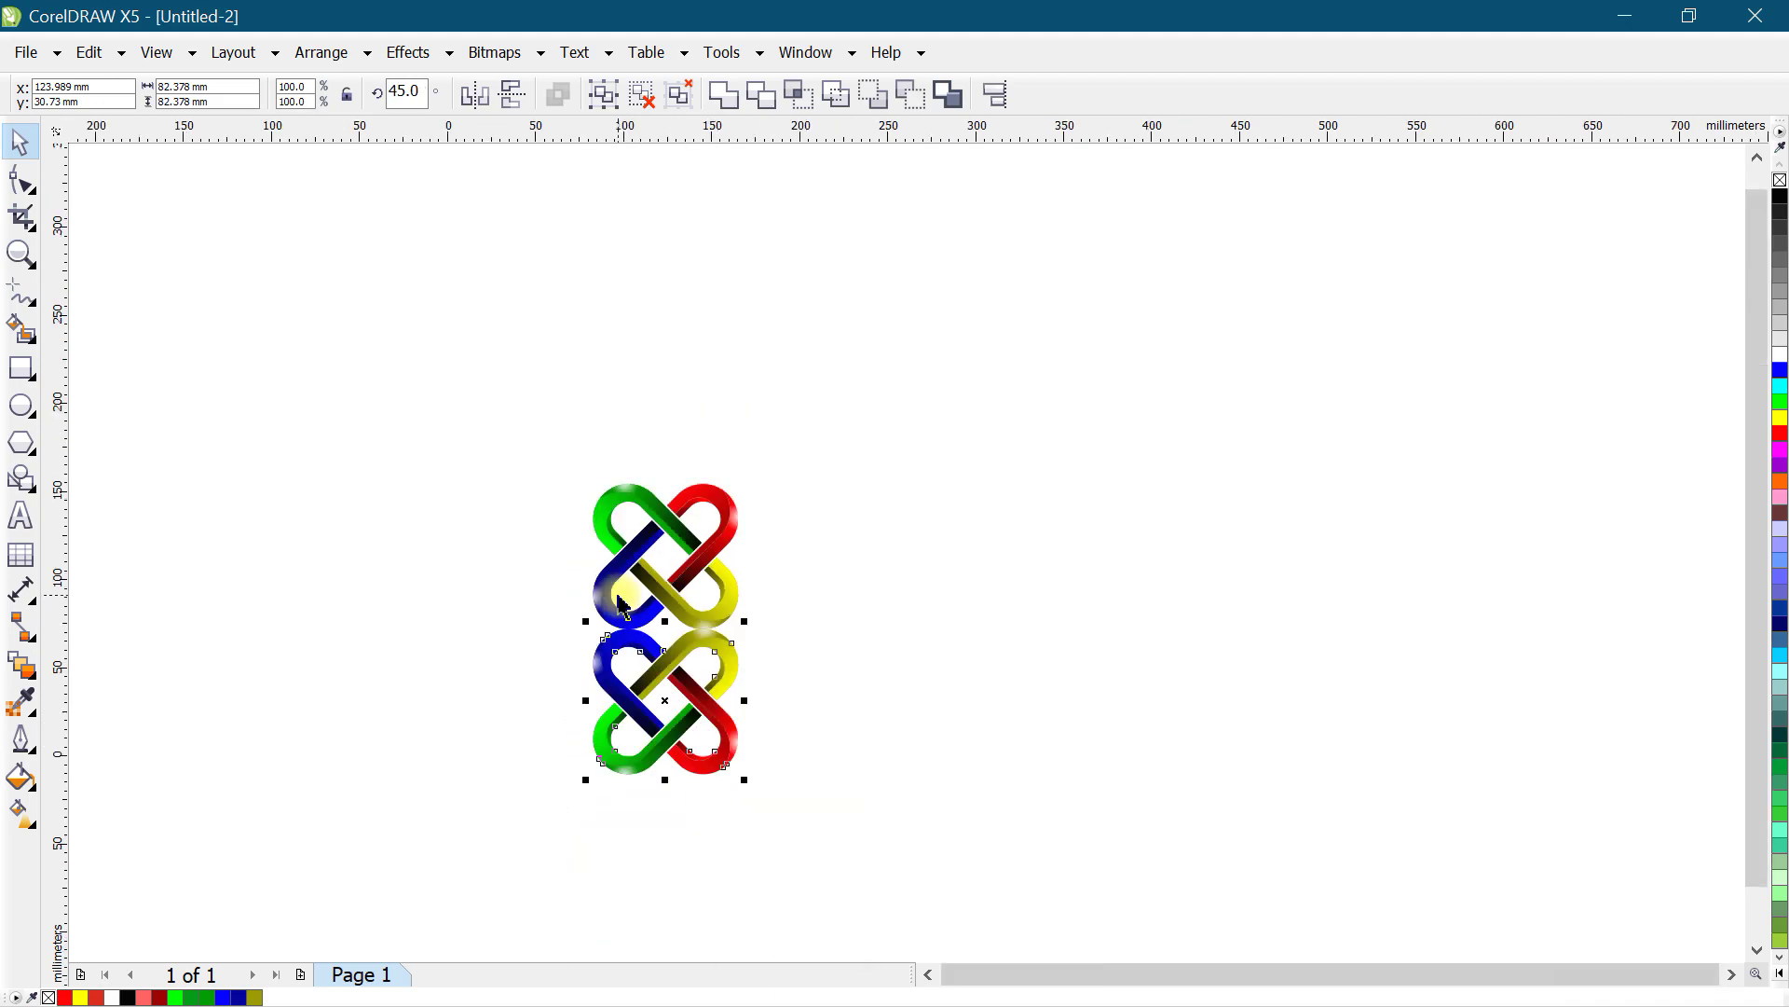
pyautogui.hotkey('ctrl', 'g')
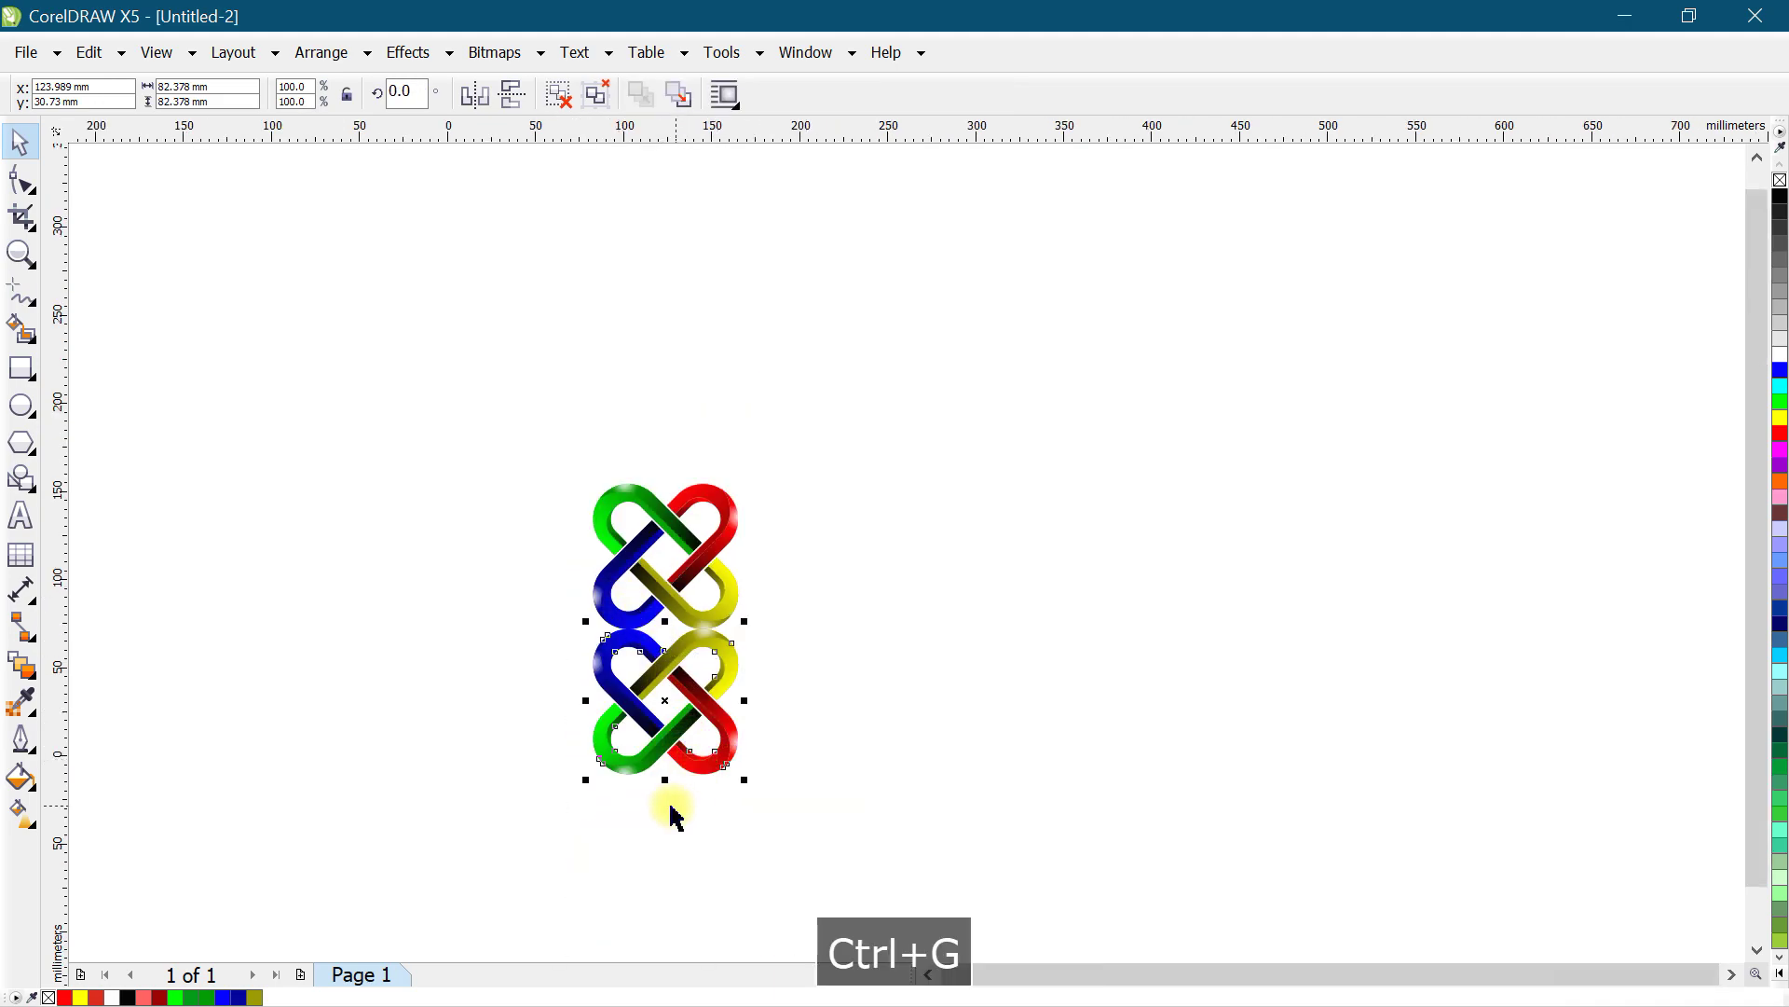
pyautogui.scroll(2, 659, 792)
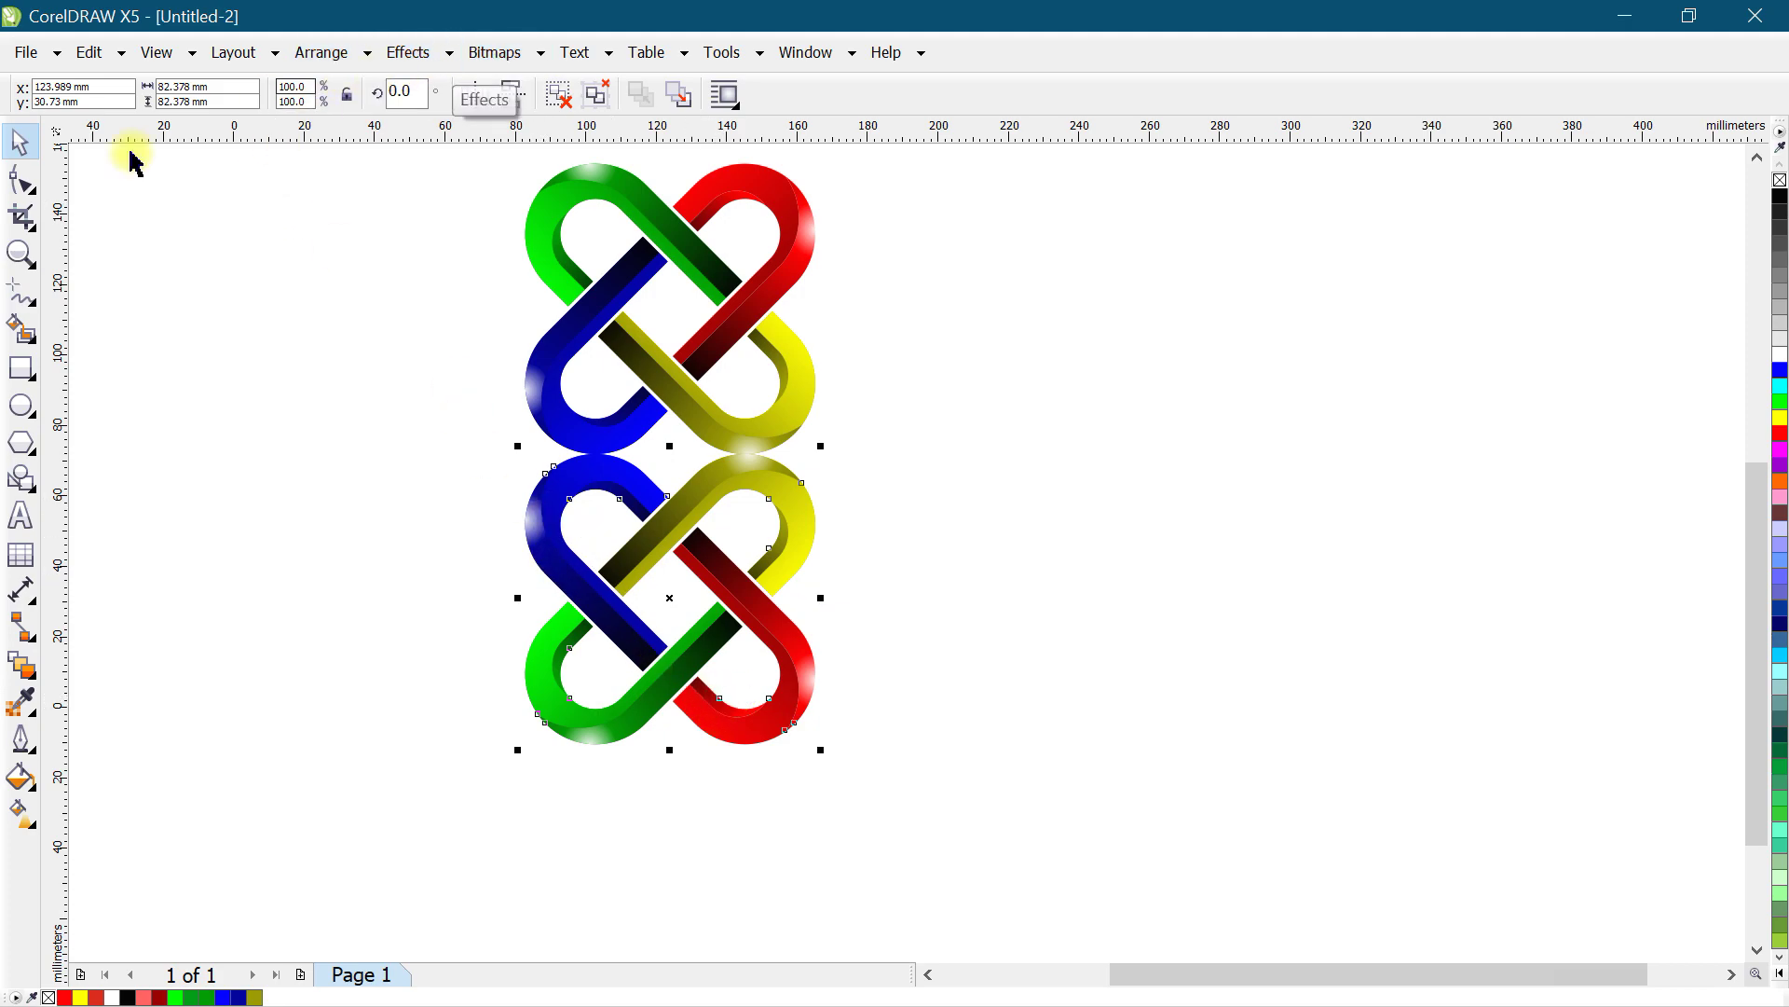
# Step: Give the lower copy a linear transparency that starts at its top and fades out downward
pyautogui.click(25, 663)
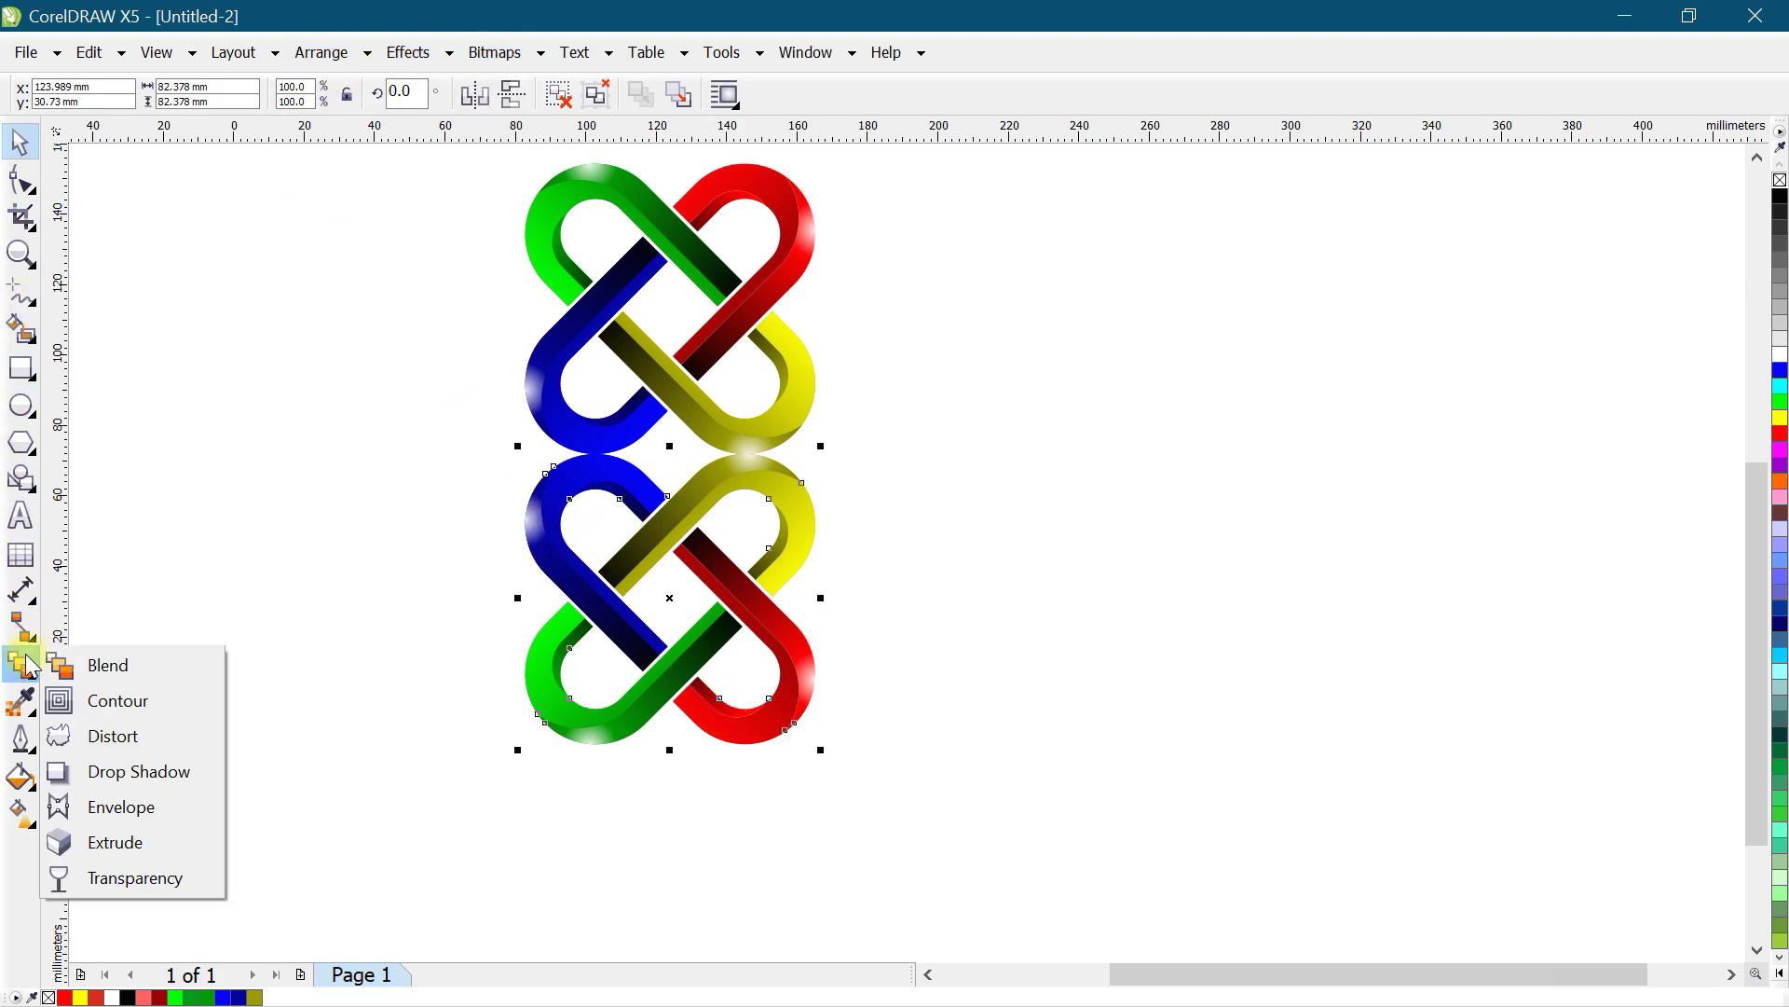
pyautogui.click(138, 877)
pyautogui.moveTo(800, 425); pyautogui.dragTo(800, 765)
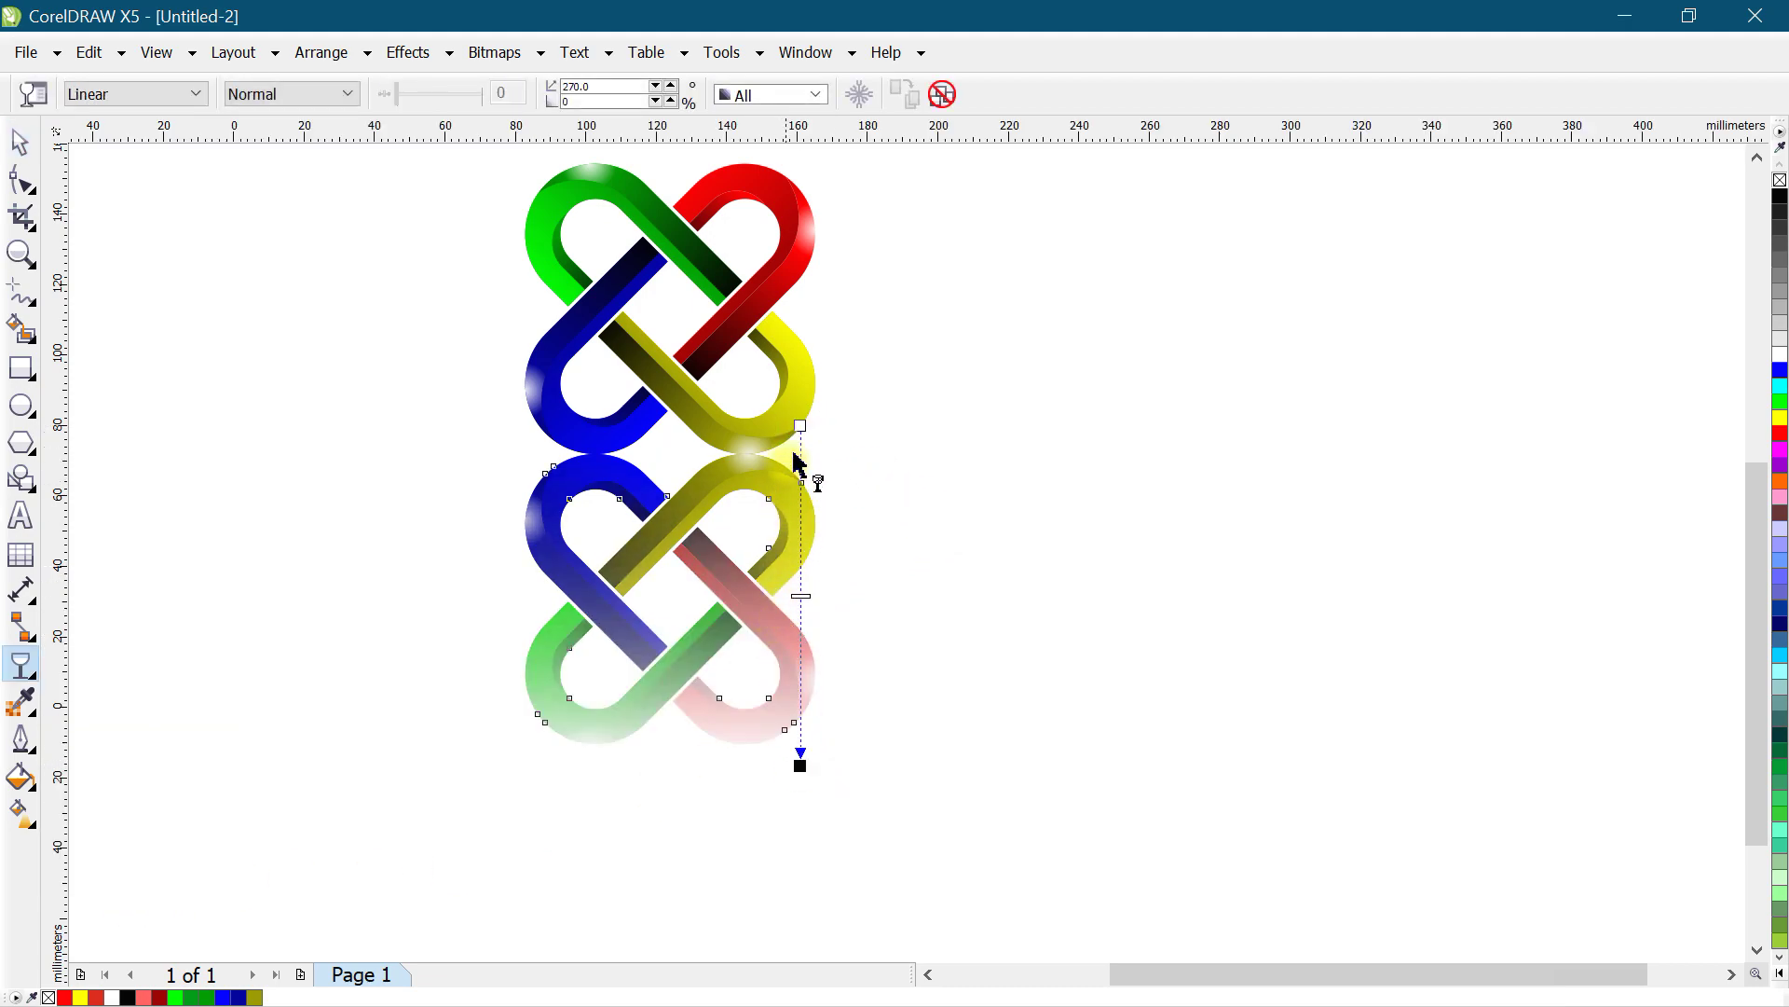
pyautogui.moveTo(799, 766); pyautogui.dragTo(799, 647)
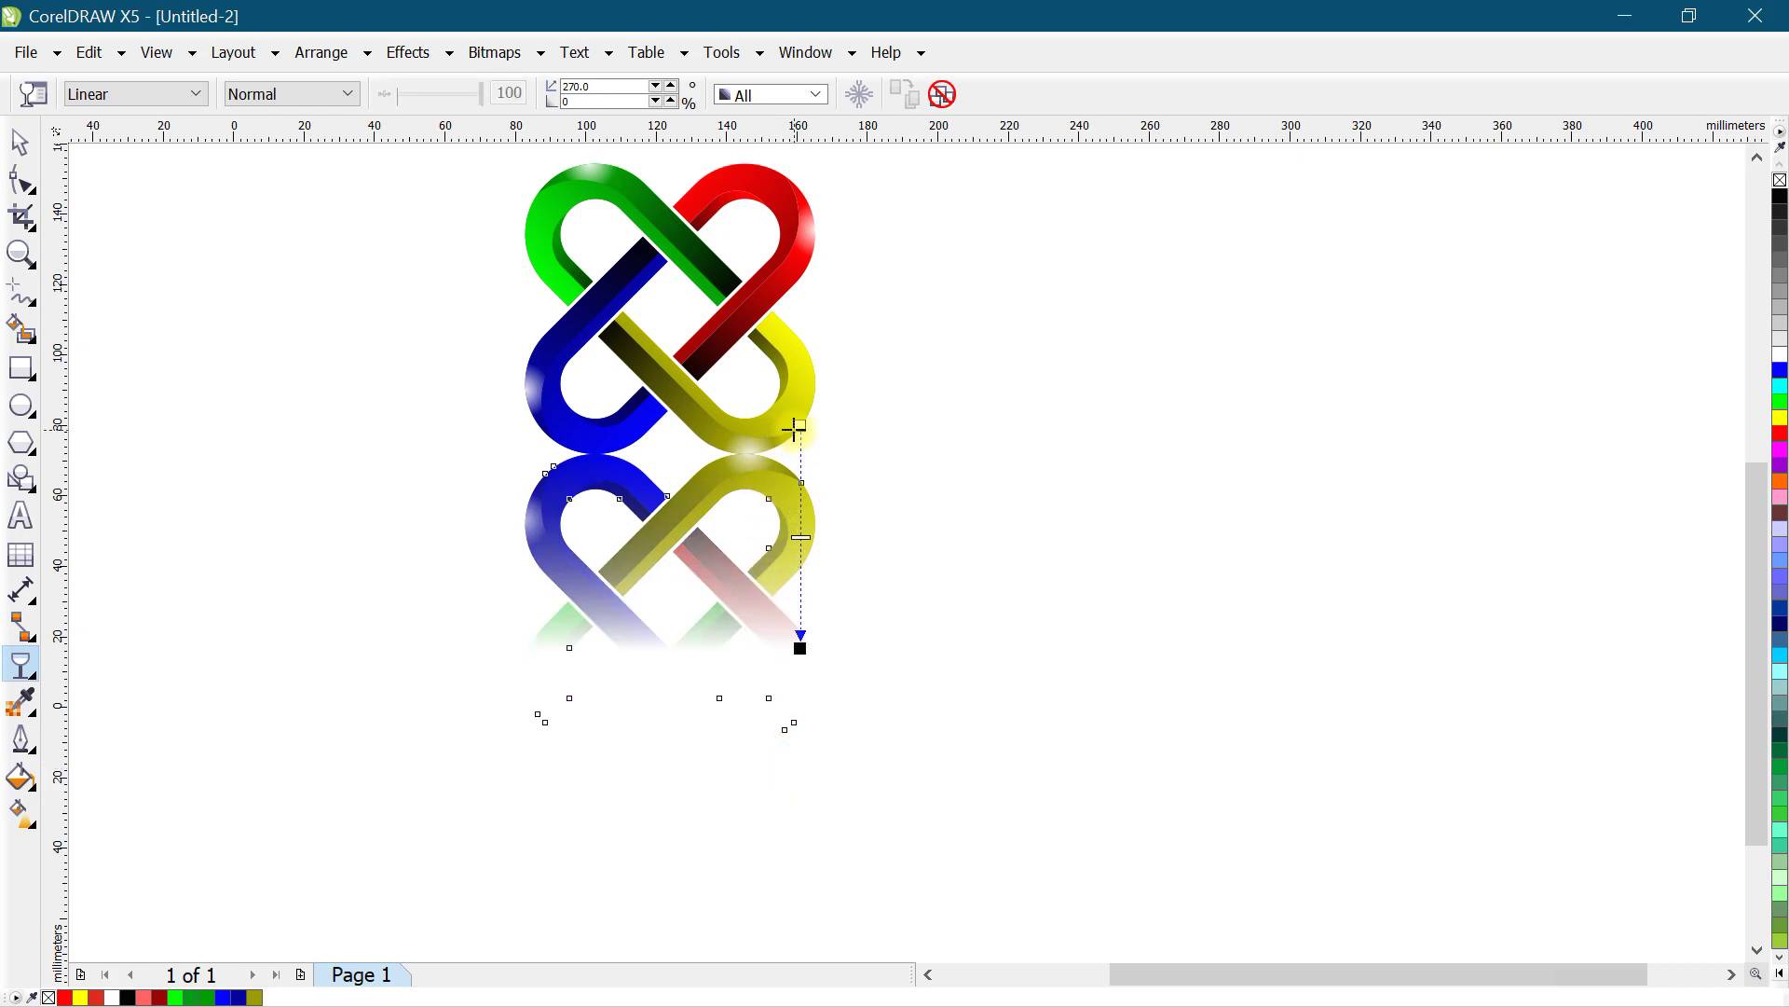
pyautogui.moveTo(798, 426); pyautogui.dragTo(803, 252)
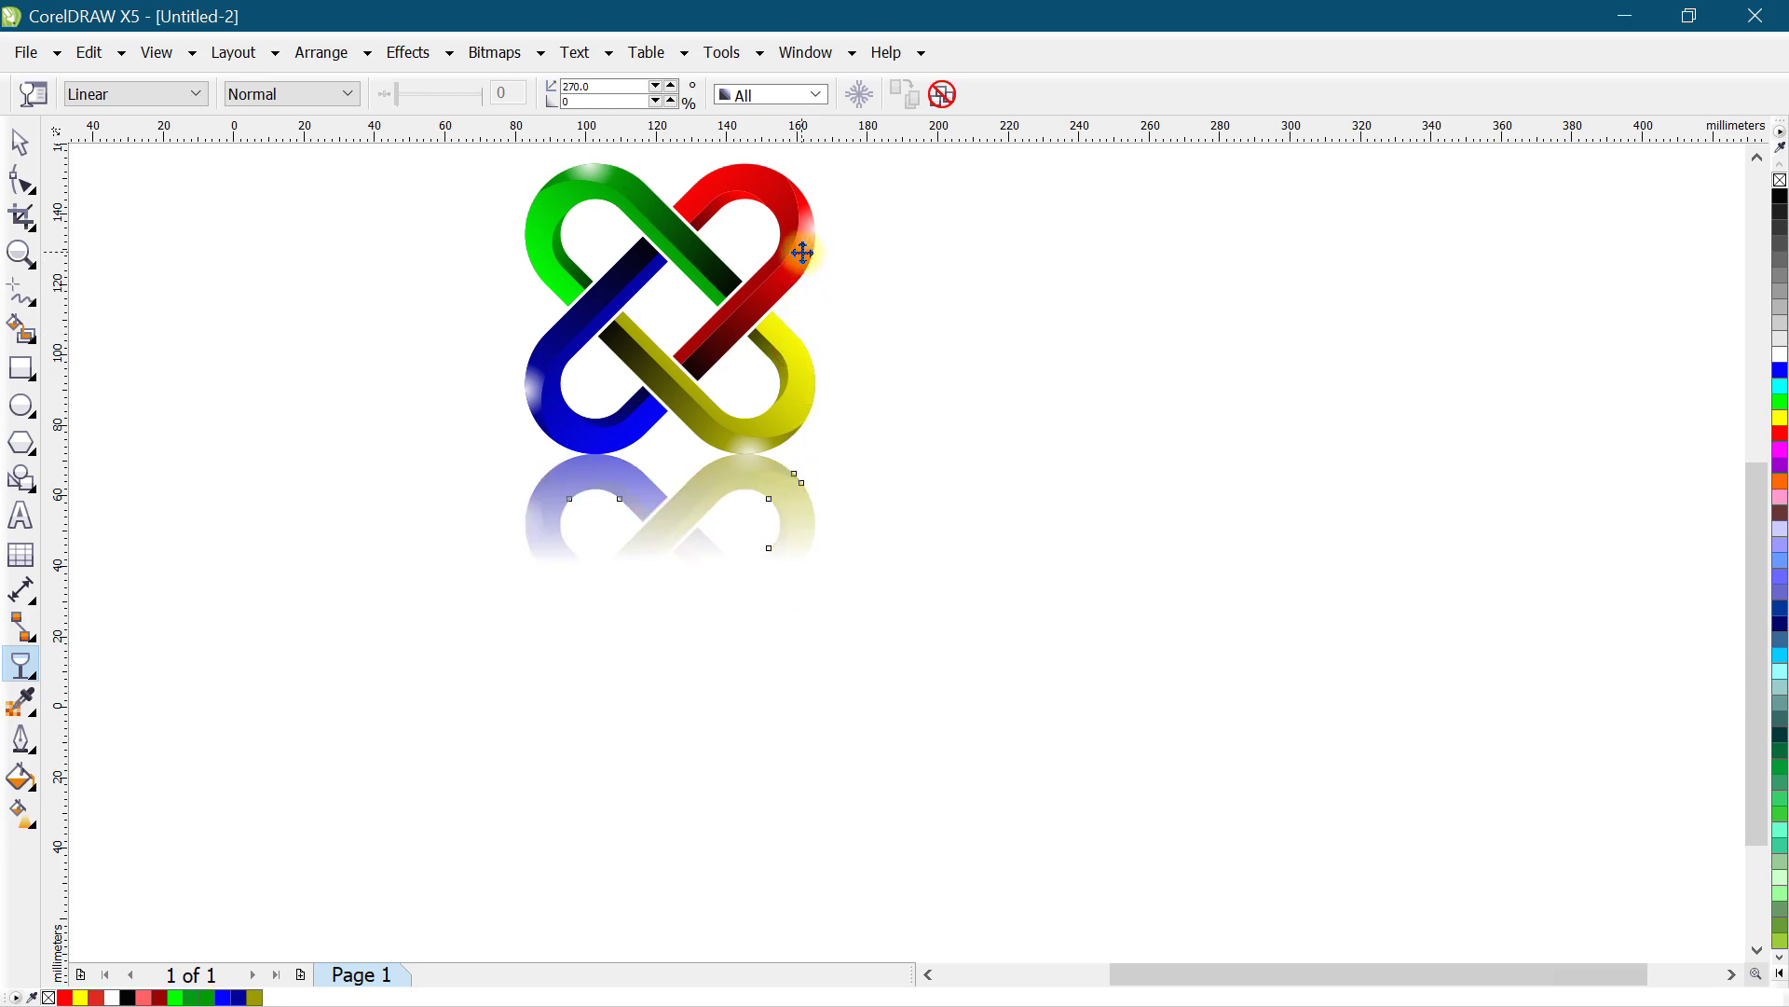
pyautogui.click(24, 148)
pyautogui.click(293, 321)
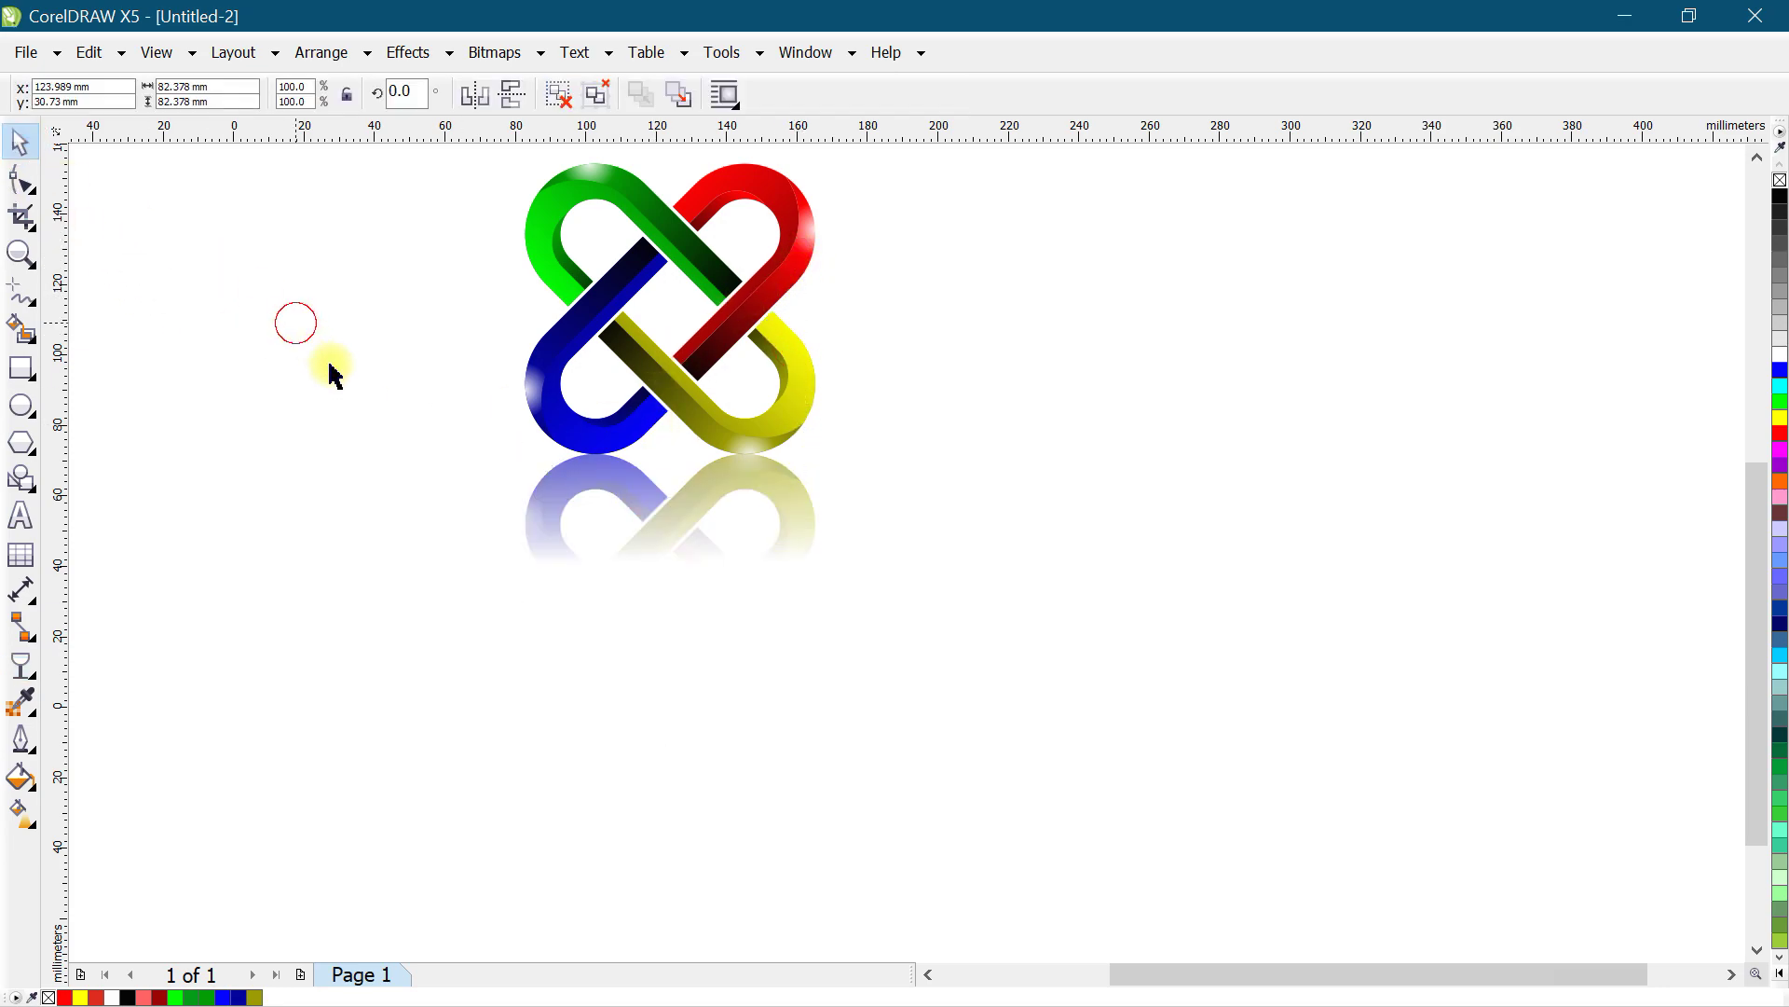
# Step: Zoom to a marquee around the knot and its reflection so both fill the view
pyautogui.scroll(-2, 855, 587)
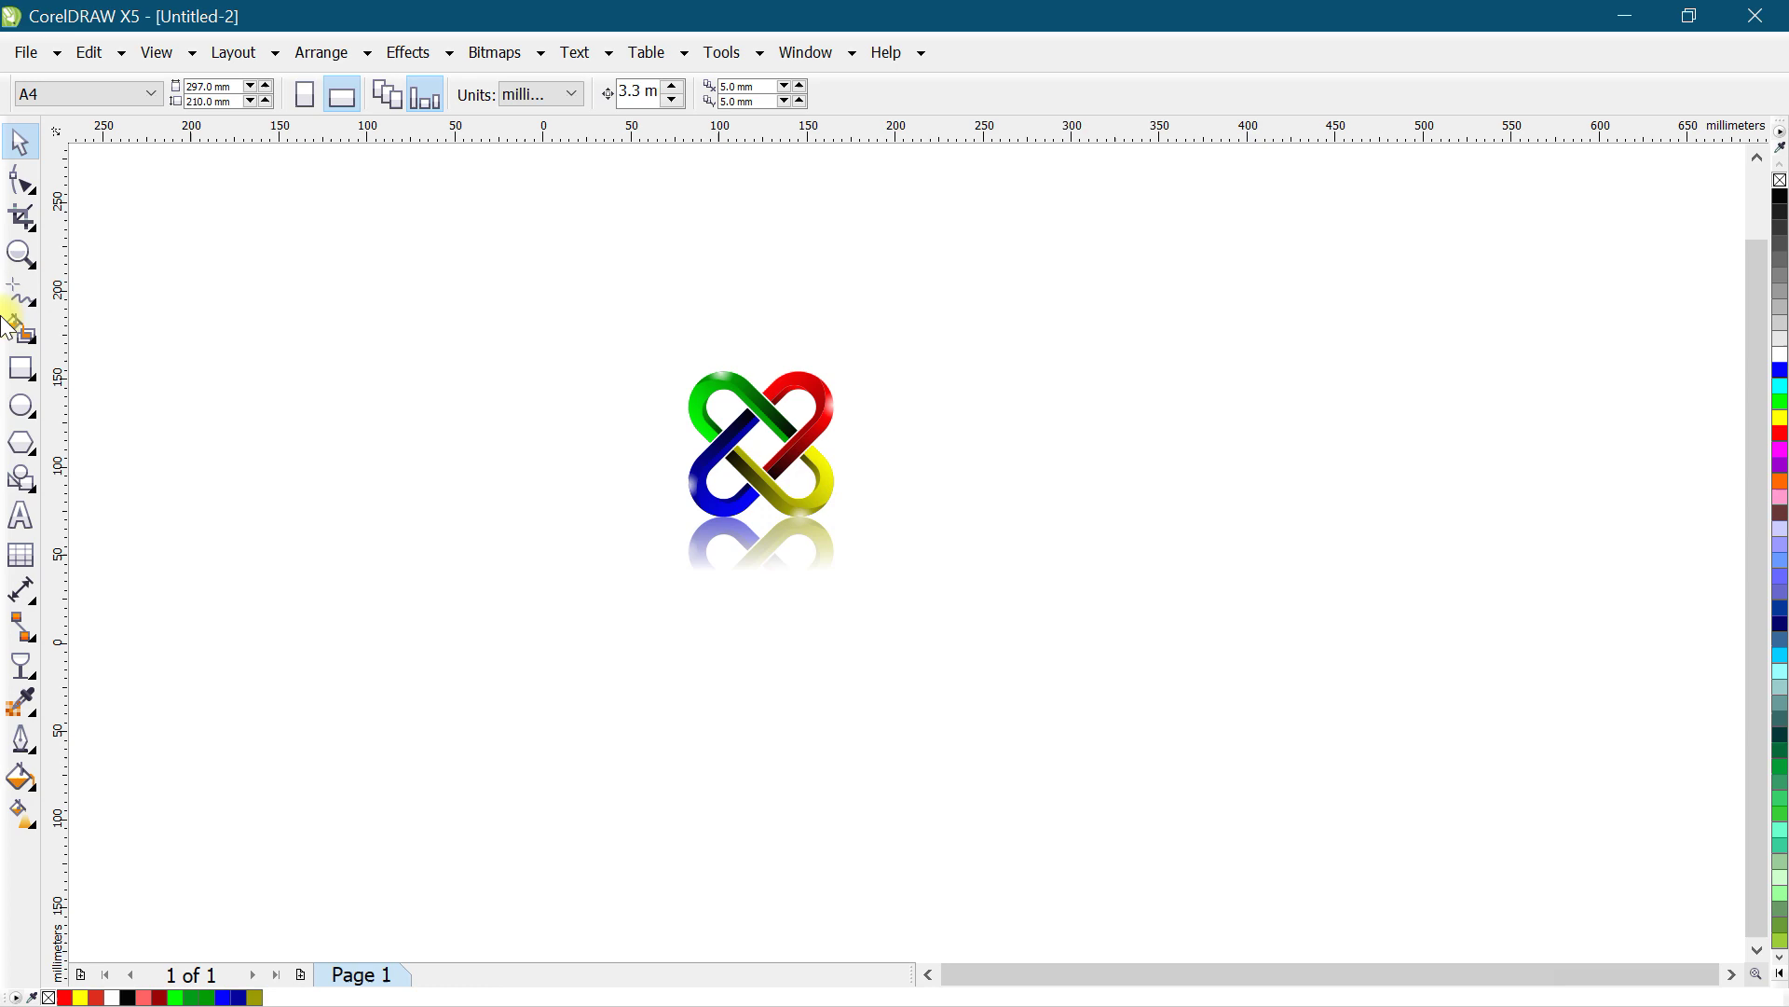
pyautogui.click(19, 252)
pyautogui.moveTo(629, 338)
pyautogui.mouseDown()
pyautogui.moveTo(995, 668)
pyautogui.moveTo(928, 612)
pyautogui.mouseUp()
pyautogui.click(18, 151)
pyautogui.click(303, 287)
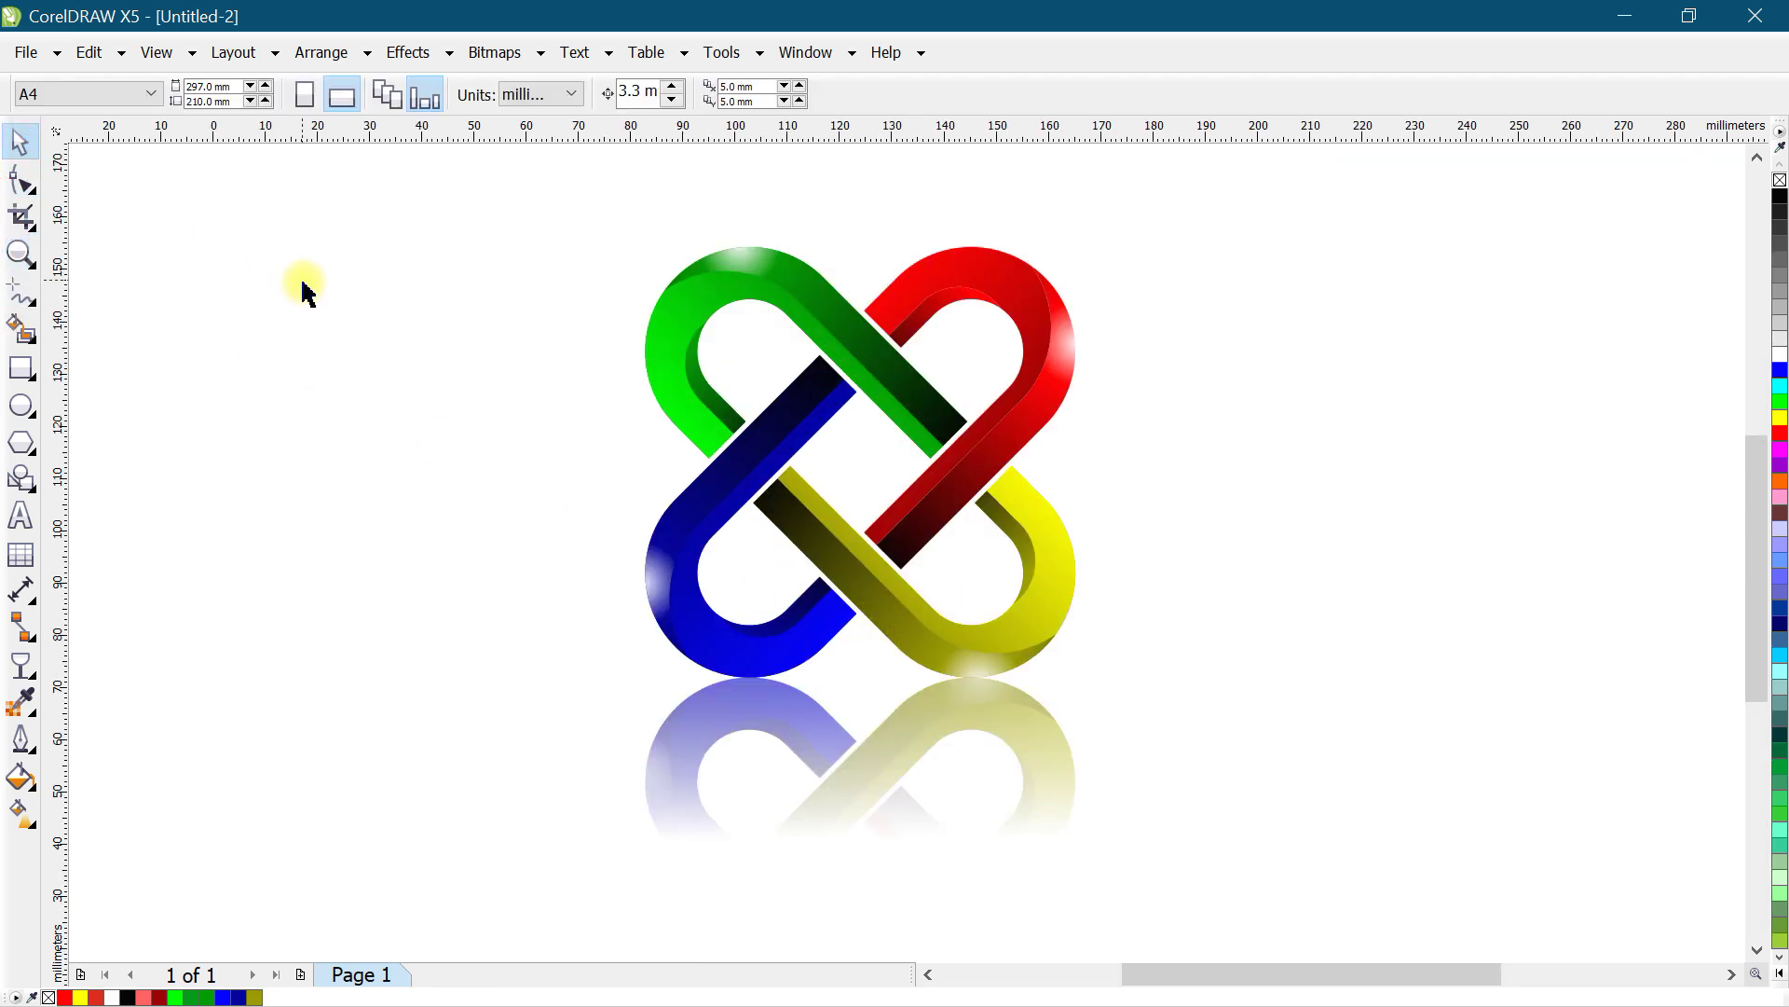